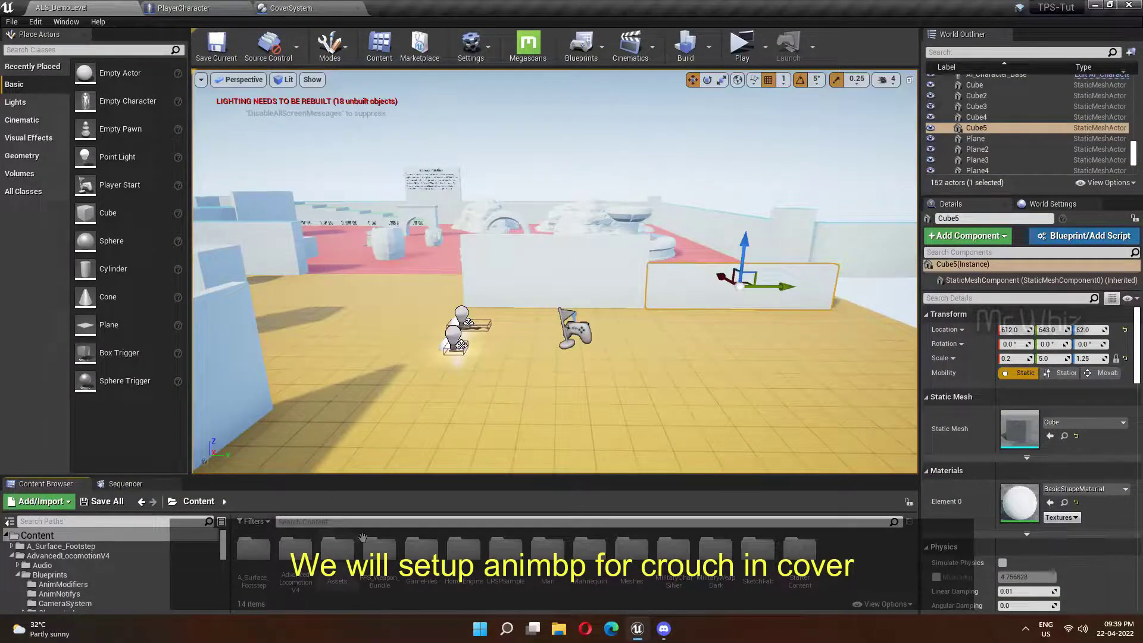
Browse to GameFiles > CustomAnimations > Cover and open CrouchedCoverIdleLeft4UE4 to preview it.
{"action": "left_click_drag", "start_coordinate": [374, 481], "coordinate": [374, 461]}
{"action": "left_click", "coordinate": [427, 539]}
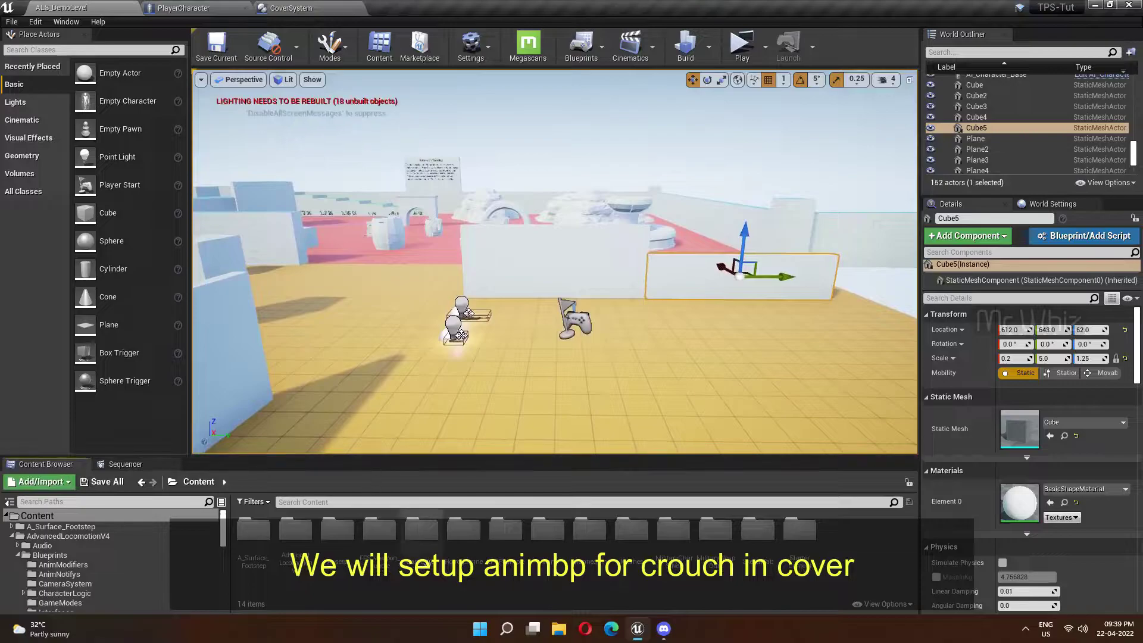
{"action": "double_click", "coordinate": [427, 539]}
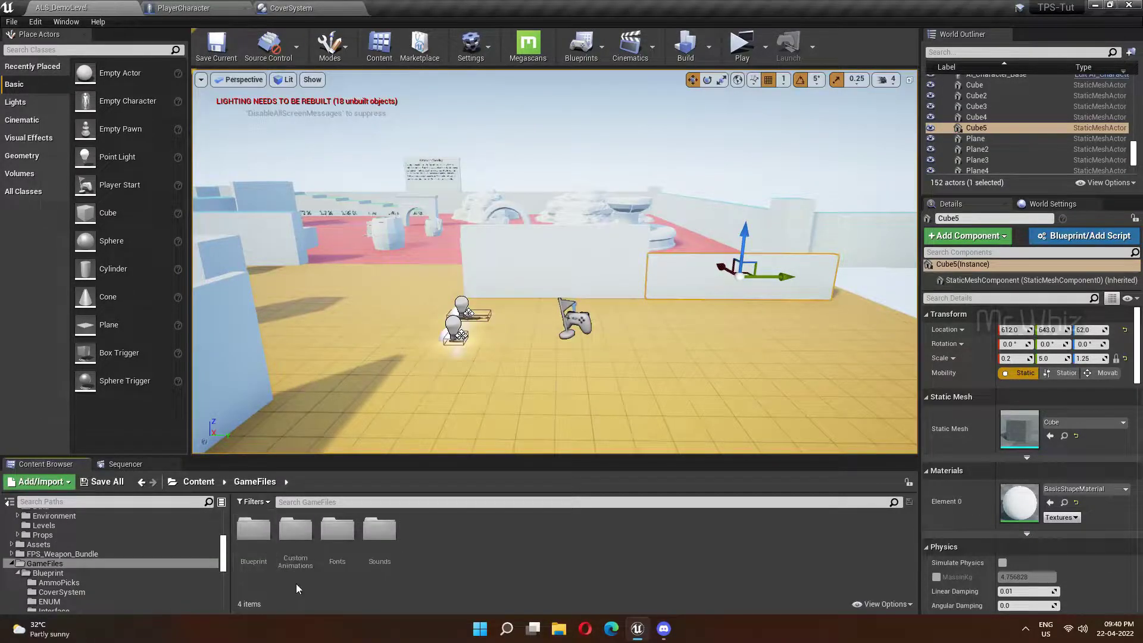
{"action": "left_click", "coordinate": [296, 539]}
{"action": "double_click", "coordinate": [296, 539]}
{"action": "double_click", "coordinate": [254, 530]}
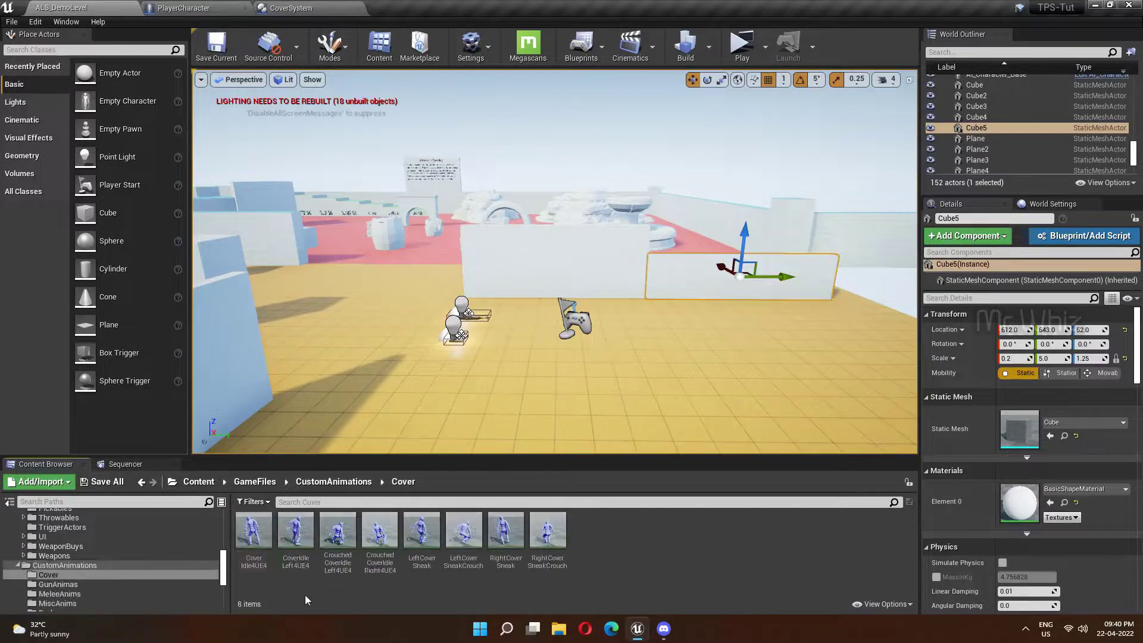
{"action": "left_click_drag", "start_coordinate": [337, 532], "coordinate": [559, 380]}
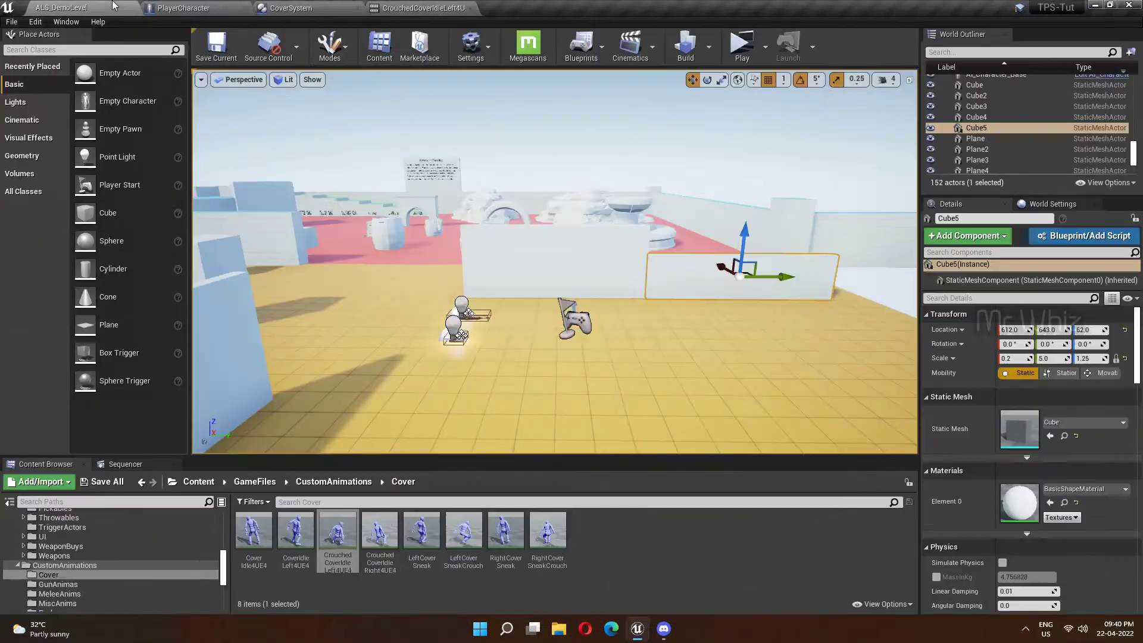
Preview CrouchedCoverIdleRight4UE4, LeftCoverSneakCrouch and RightCoverSneakCrouch, then close the animation editor.
{"action": "left_click", "coordinate": [61, 7]}
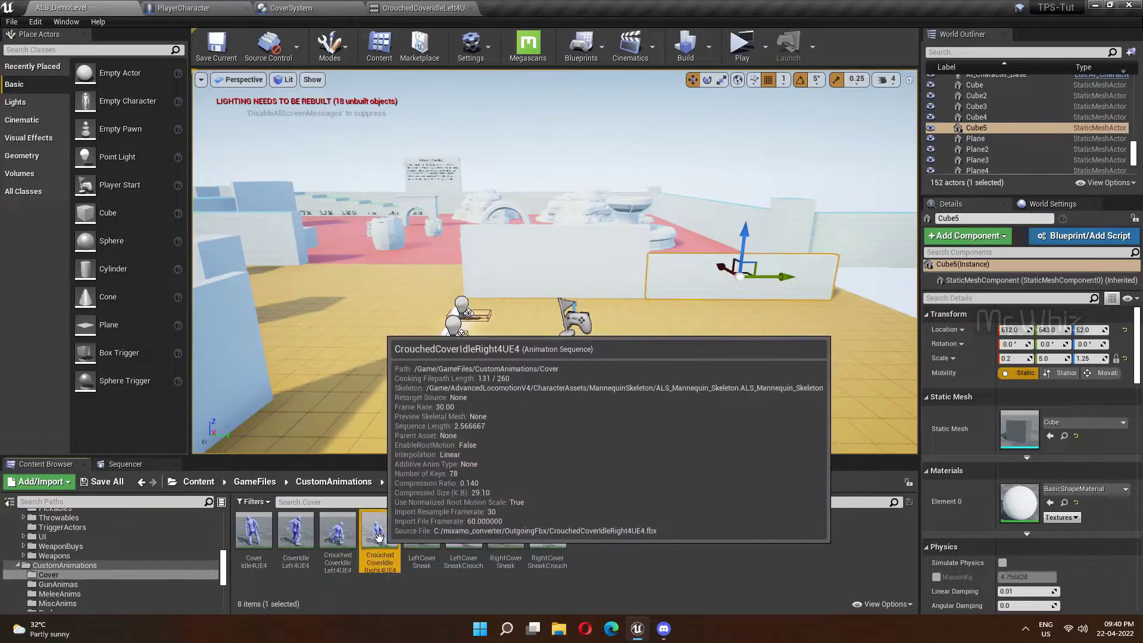
{"action": "double_click", "coordinate": [387, 526]}
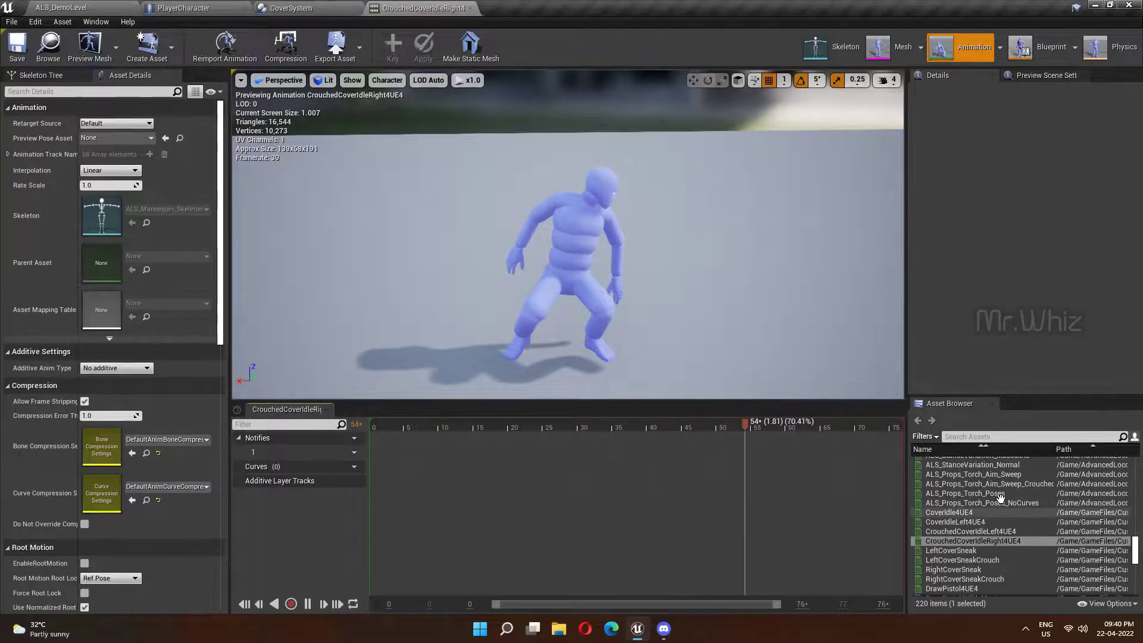
{"action": "scroll", "coordinate": [1000, 573], "scroll_direction": "down", "scroll_amount": 2}
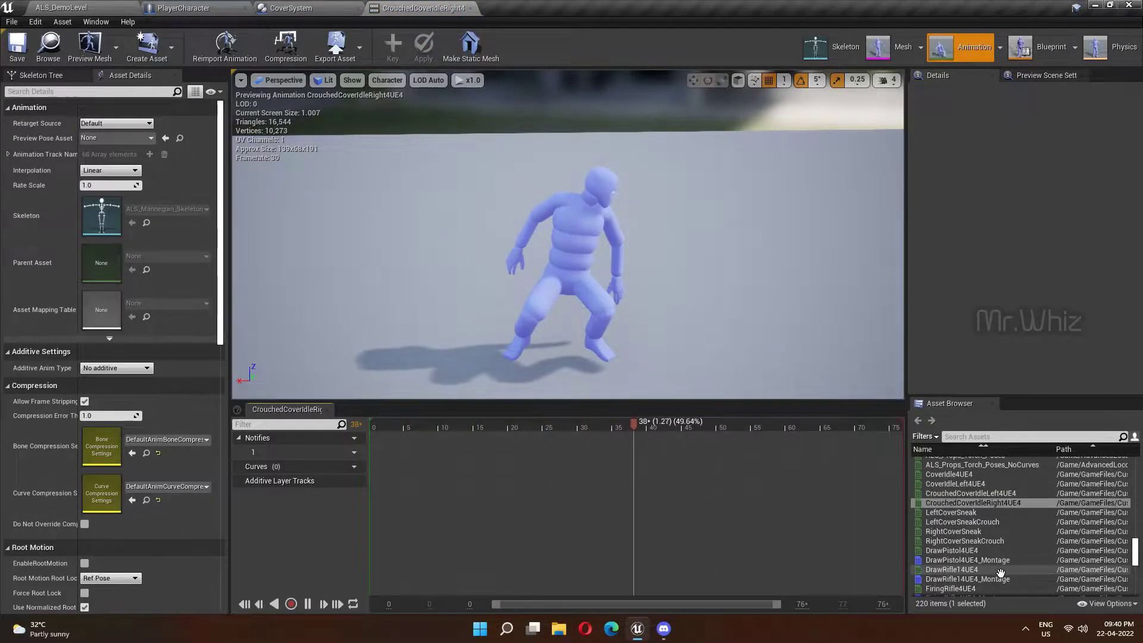
{"action": "scroll", "coordinate": [997, 565], "scroll_direction": "up", "scroll_amount": 1}
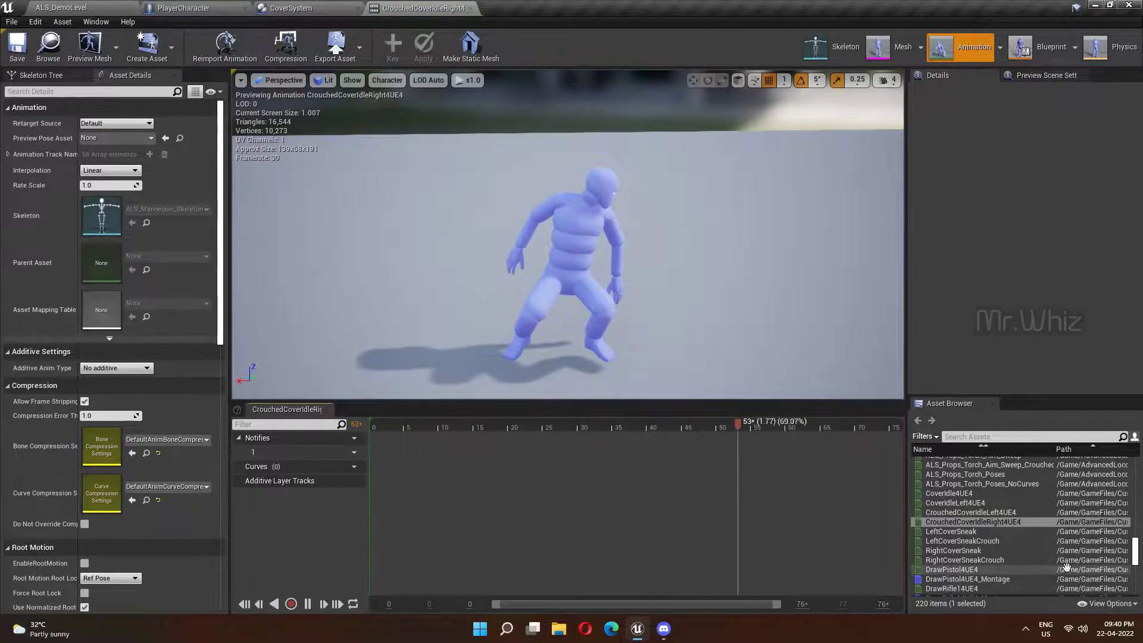
{"action": "left_click", "coordinate": [992, 540]}
{"action": "left_click", "coordinate": [1007, 560]}
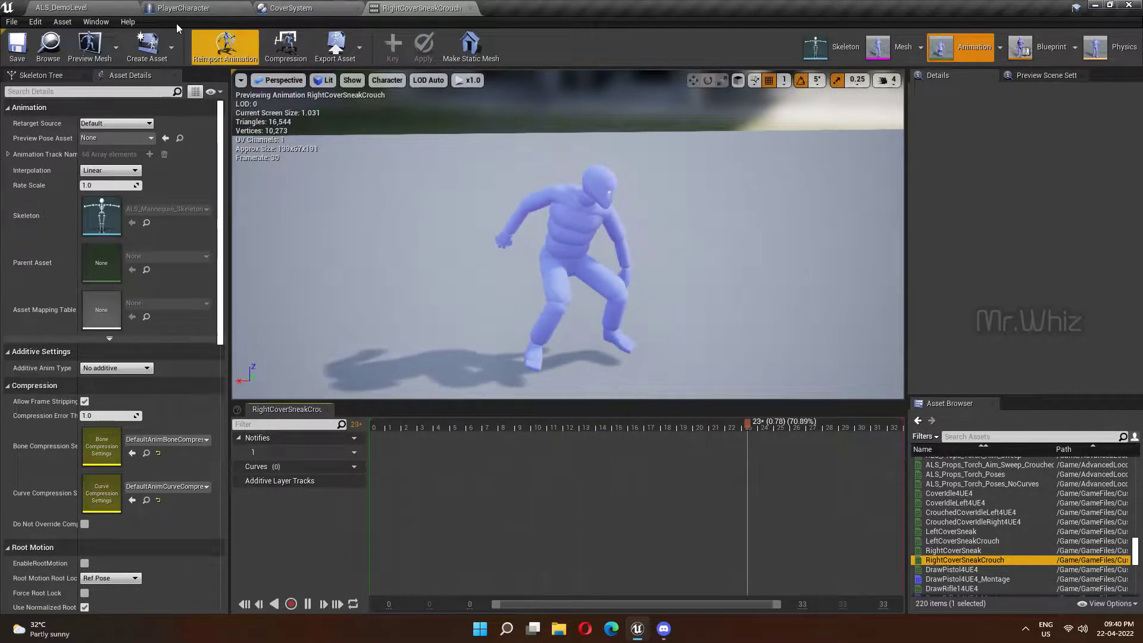
{"action": "left_click", "coordinate": [471, 8]}
Navigate from Content to AdvancedLocomotionV4 > CharacterAssets > MannequinSkeleton and open ALS_AnimBP.
{"action": "left_click", "coordinate": [105, 6]}
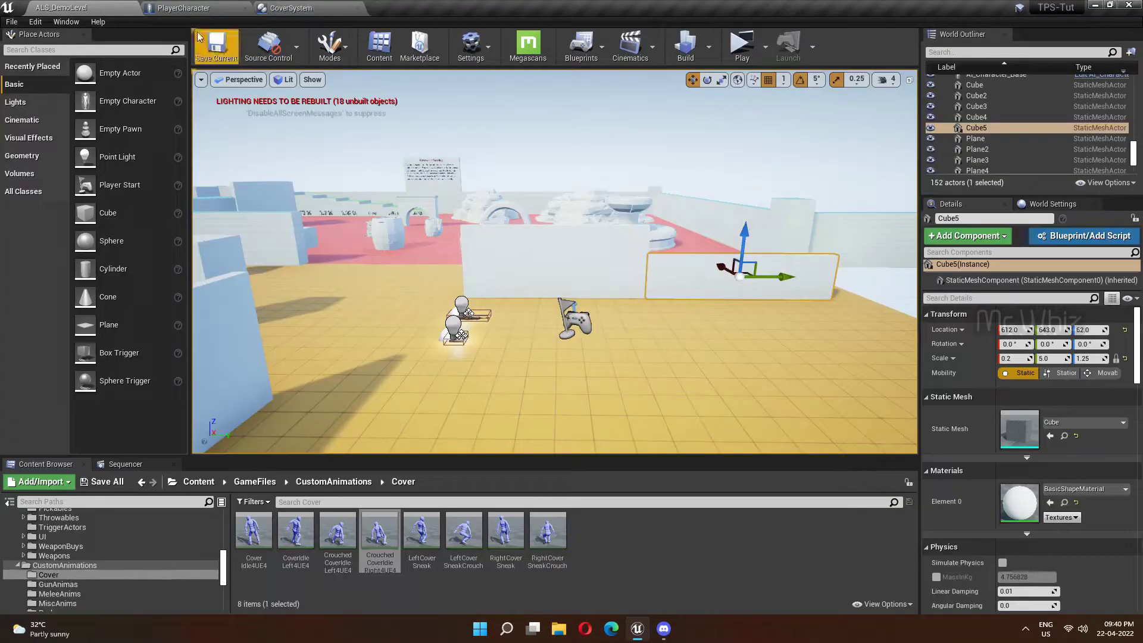
{"action": "left_click", "coordinate": [334, 481]}
{"action": "left_click", "coordinate": [258, 481]}
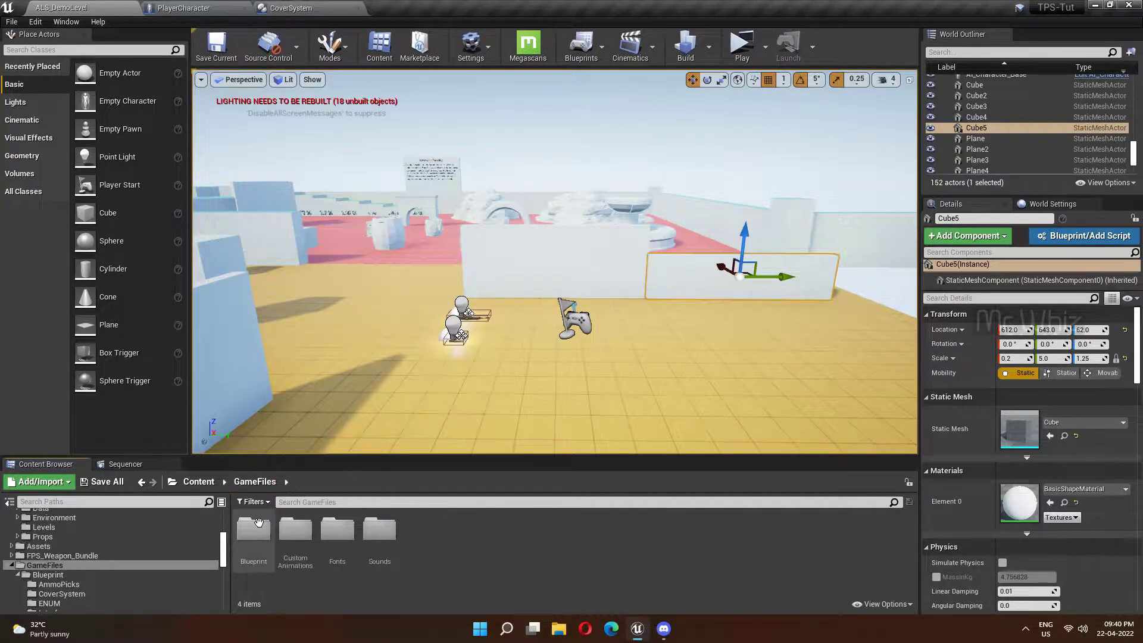
{"action": "left_click", "coordinate": [198, 481]}
{"action": "double_click", "coordinate": [300, 538]}
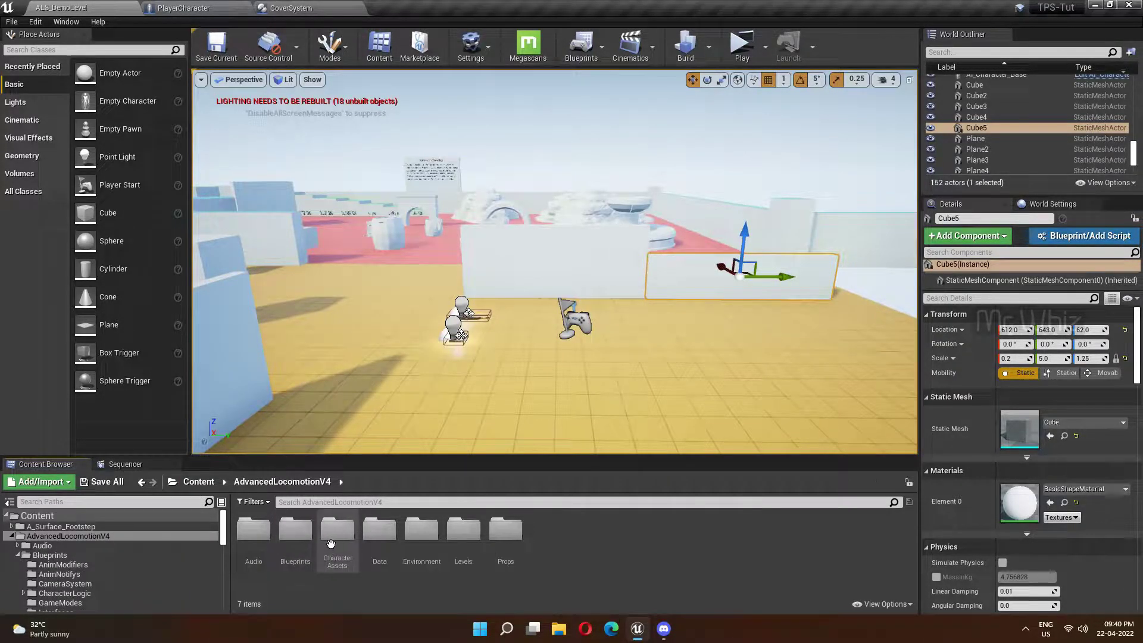
{"action": "double_click", "coordinate": [301, 544]}
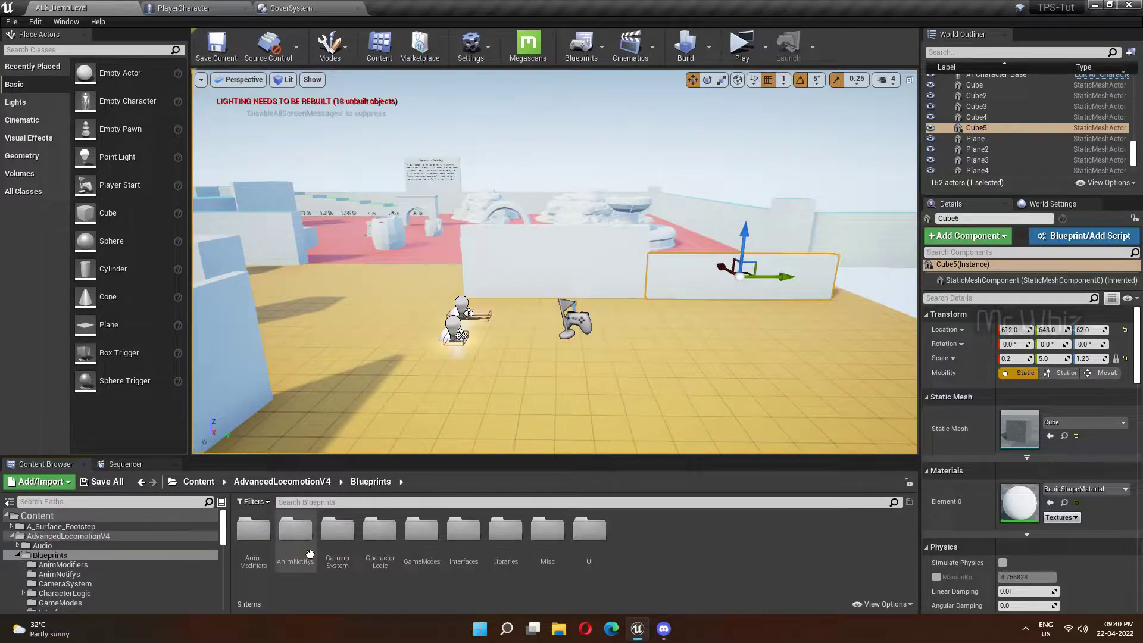
{"action": "left_click", "coordinate": [317, 487]}
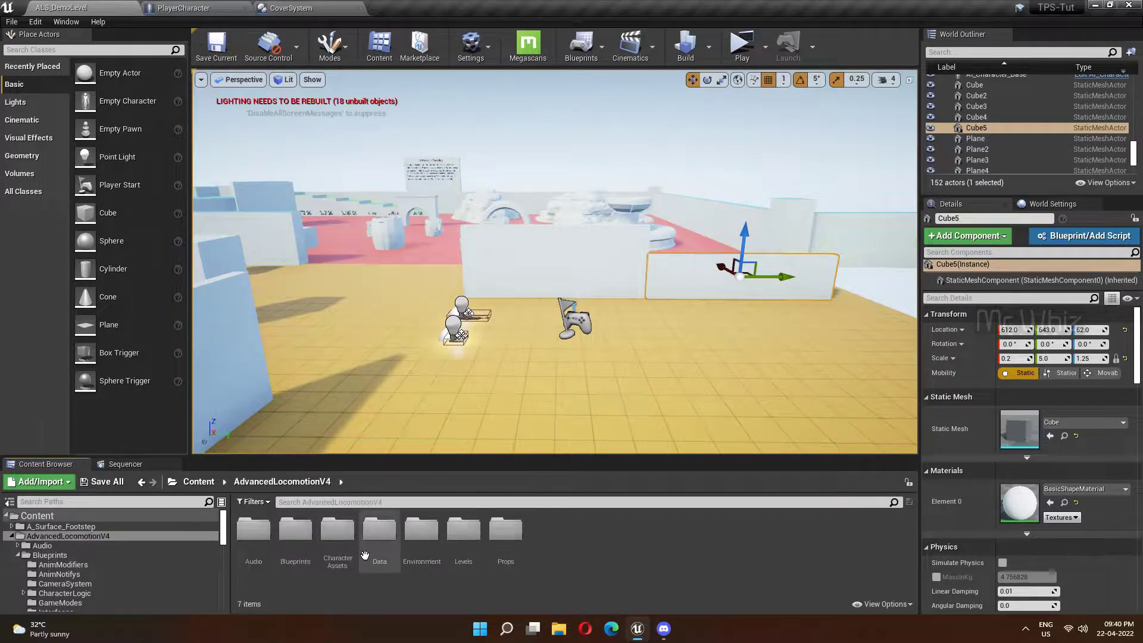
{"action": "double_click", "coordinate": [338, 532]}
{"action": "double_click", "coordinate": [251, 536]}
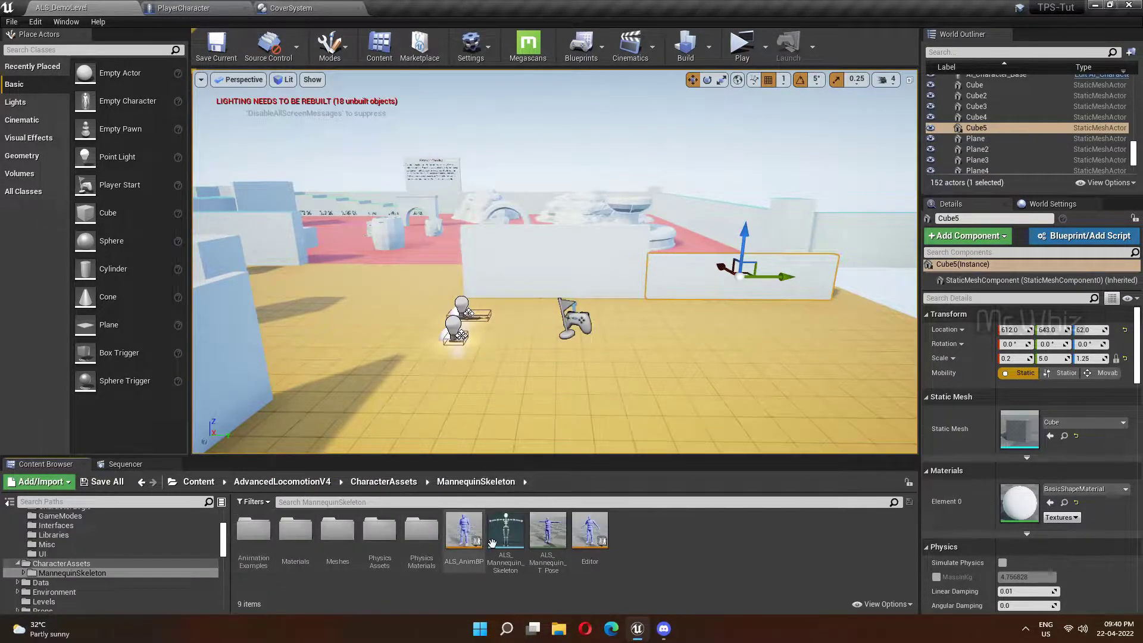
{"action": "double_click", "coordinate": [464, 530]}
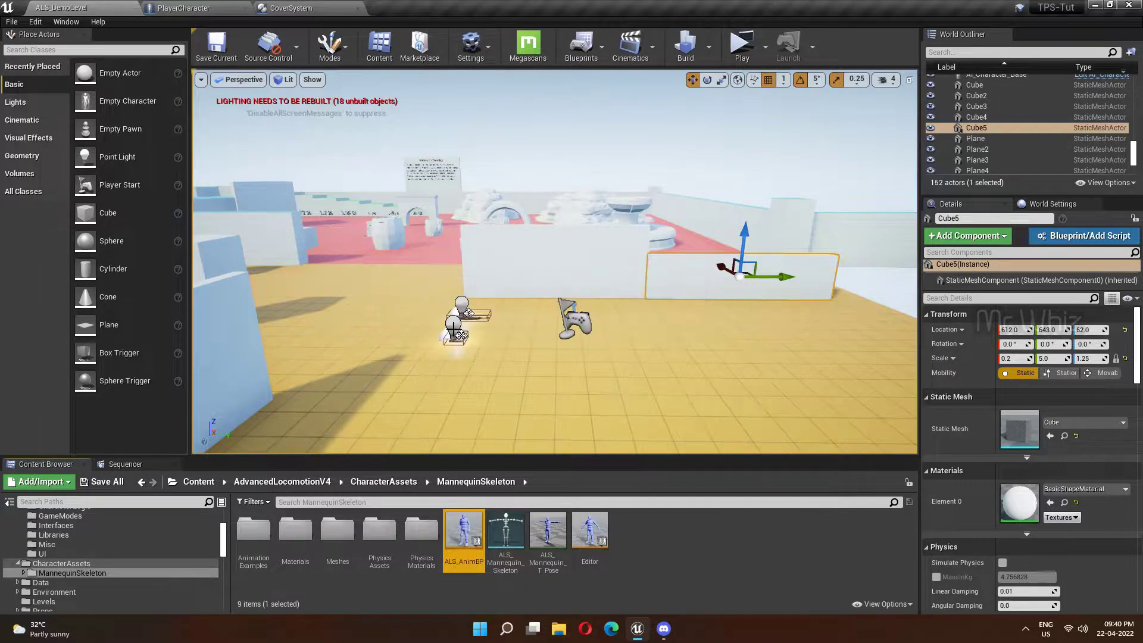
Pull a transition out of EntryState in CoverState and add a new state at its end.
{"action": "scroll", "coordinate": [629, 315], "scroll_direction": "up", "scroll_amount": 4}
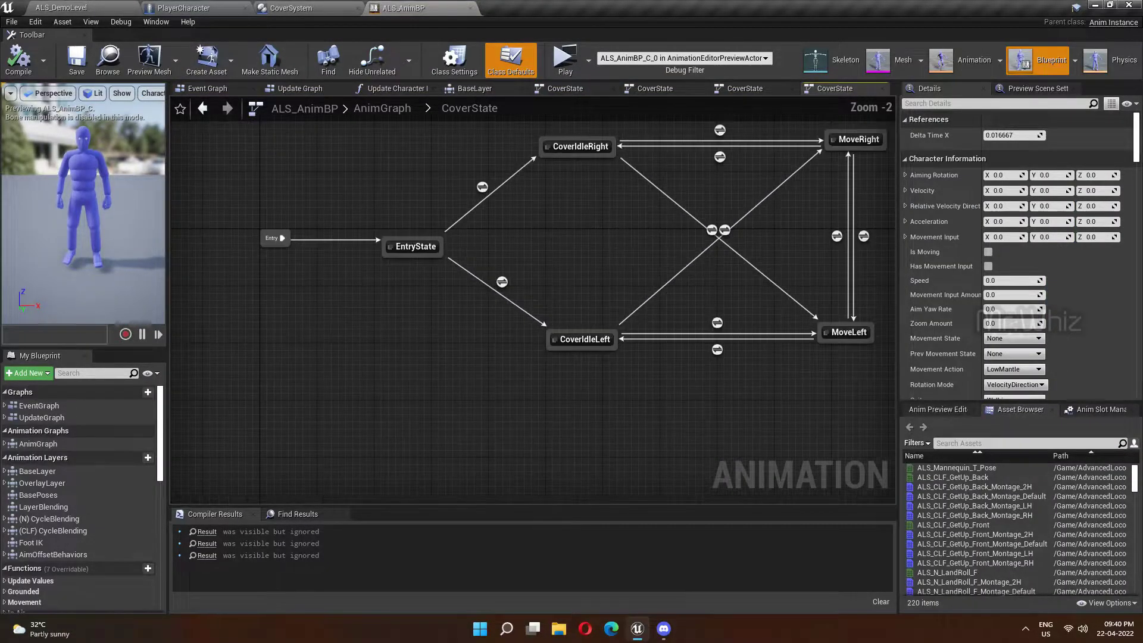
{"action": "scroll", "coordinate": [537, 459], "scroll_direction": "down", "scroll_amount": 1}
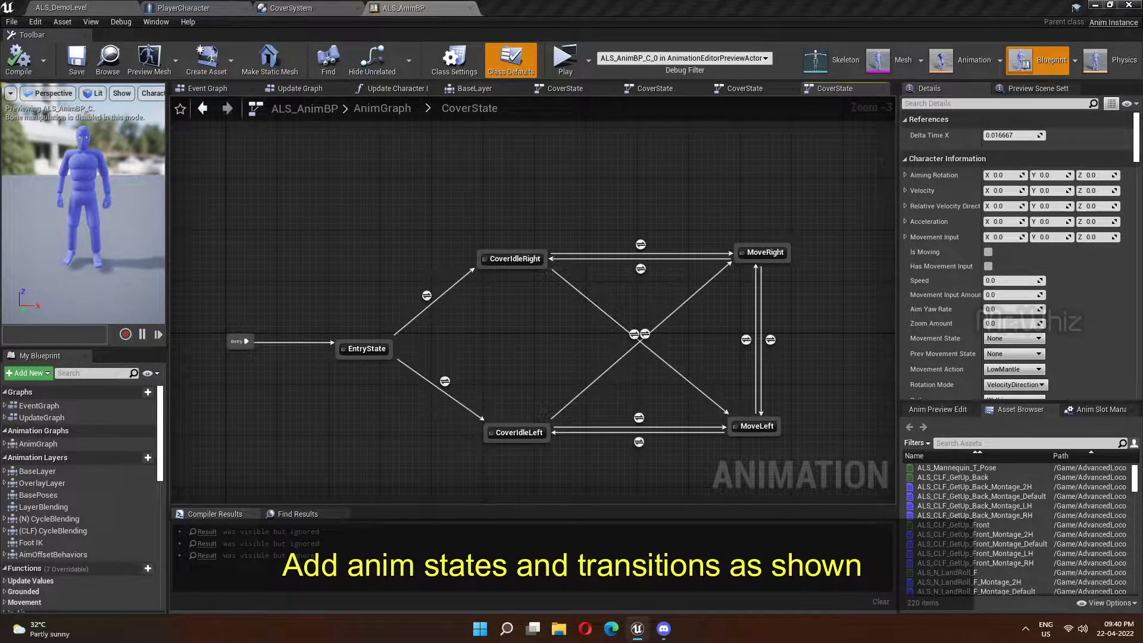
{"action": "right_click_drag", "start_coordinate": [485, 345], "coordinate": [541, 344]}
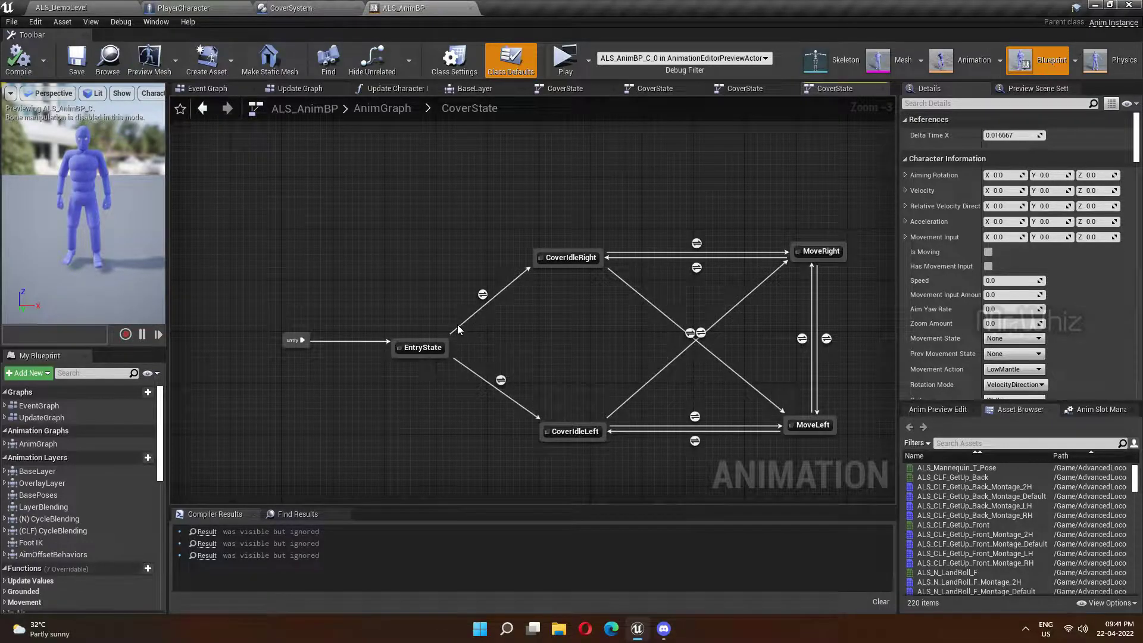
{"action": "left_click", "coordinate": [420, 340]}
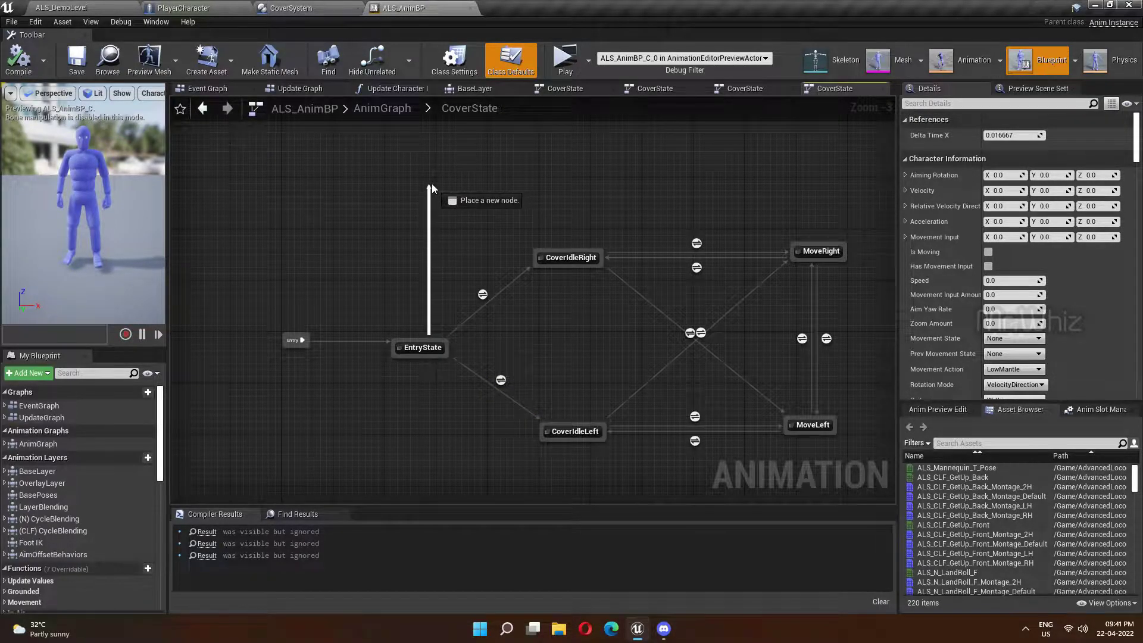
{"action": "left_click_drag", "start_coordinate": [421, 340], "coordinate": [431, 186]}
{"action": "left_click", "coordinate": [451, 214]}
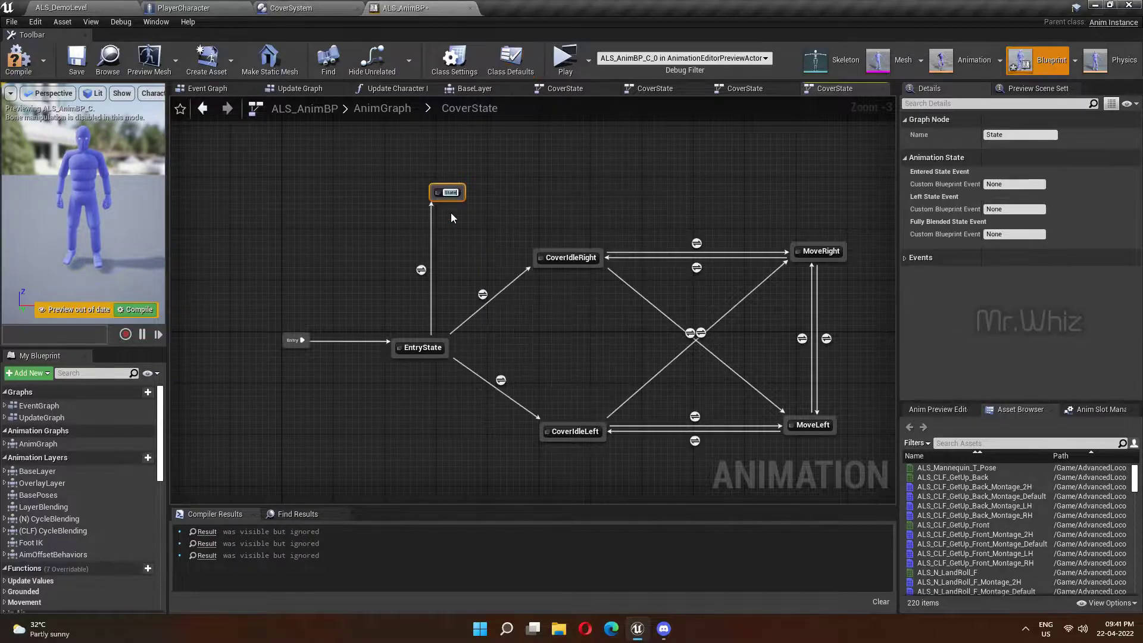
Name the new state CoverIdleRightCrouch and move it up and to the left.
{"action": "type", "text": "Cover"}
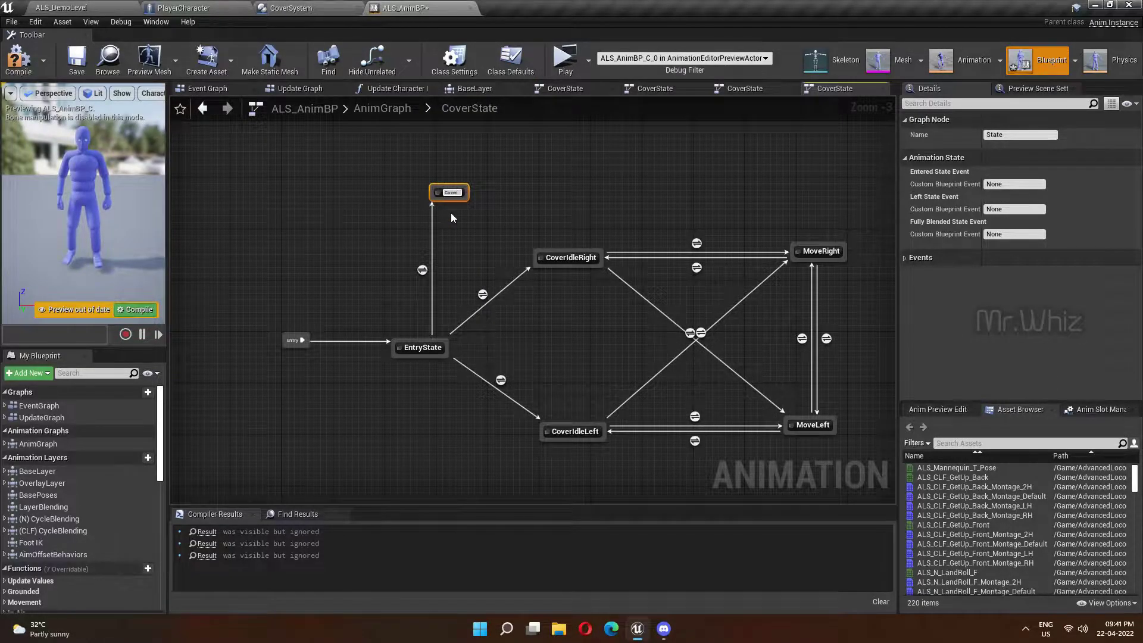
{"action": "type", "text": "SdleRight"}
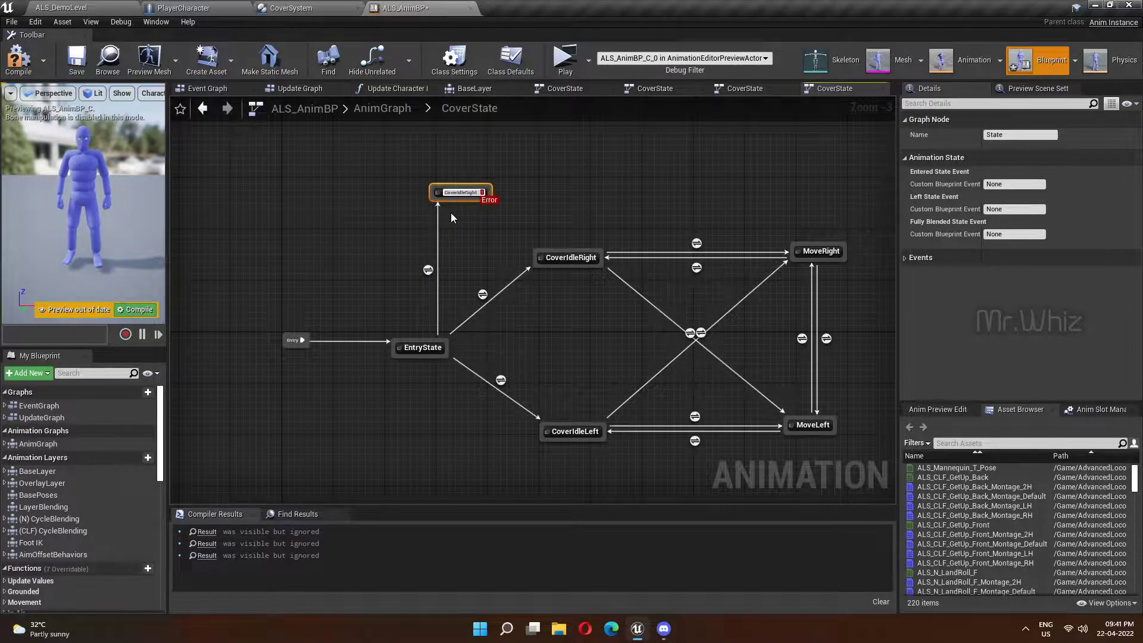
{"action": "type", "text": "Short"}
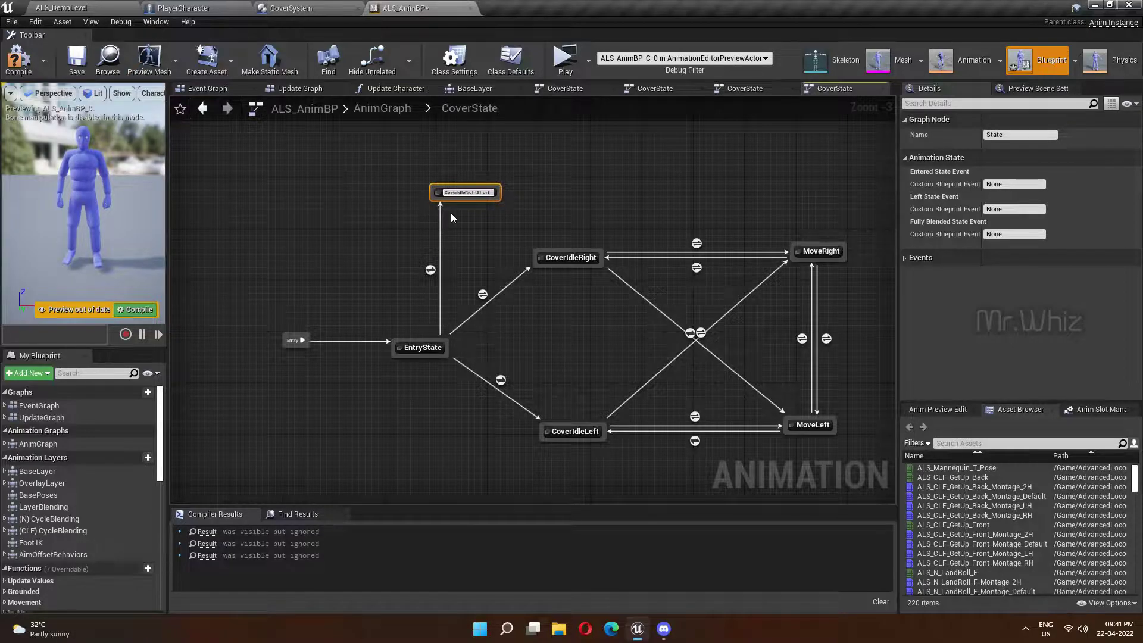
{"action": "key", "text": "BackSpace"}
{"action": "key", "text": "BackSpace"}
{"action": "key", "text": "BackSpace"}
{"action": "key", "text": "BackSpace"}
{"action": "key", "text": "BackSpace"}
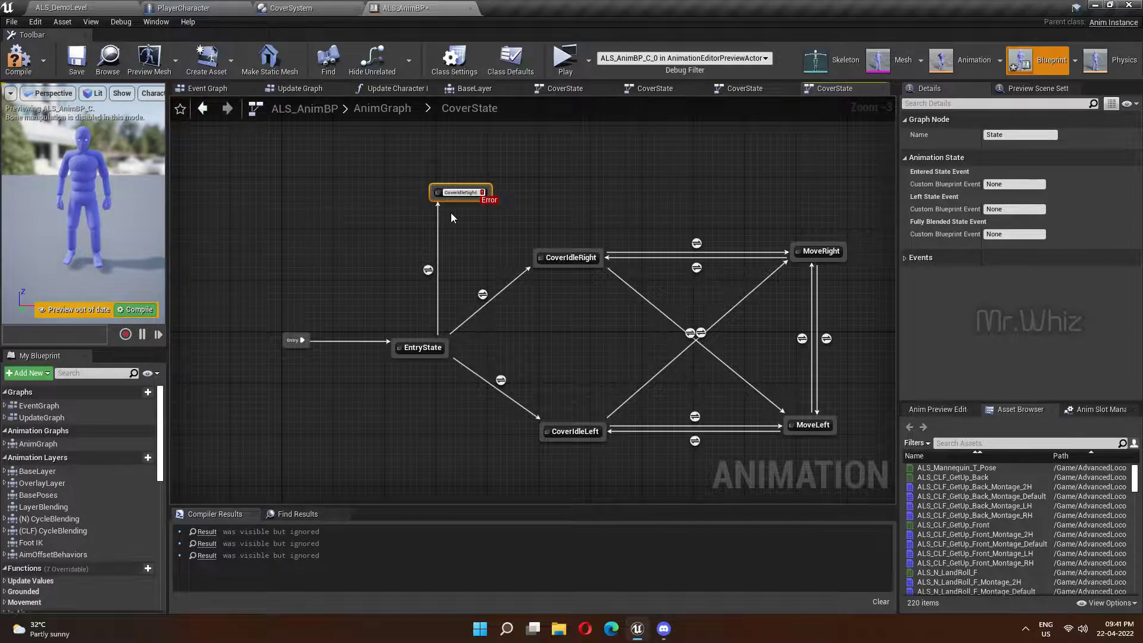
{"action": "type", "text": "Crouch"}
{"action": "key", "text": "Return"}
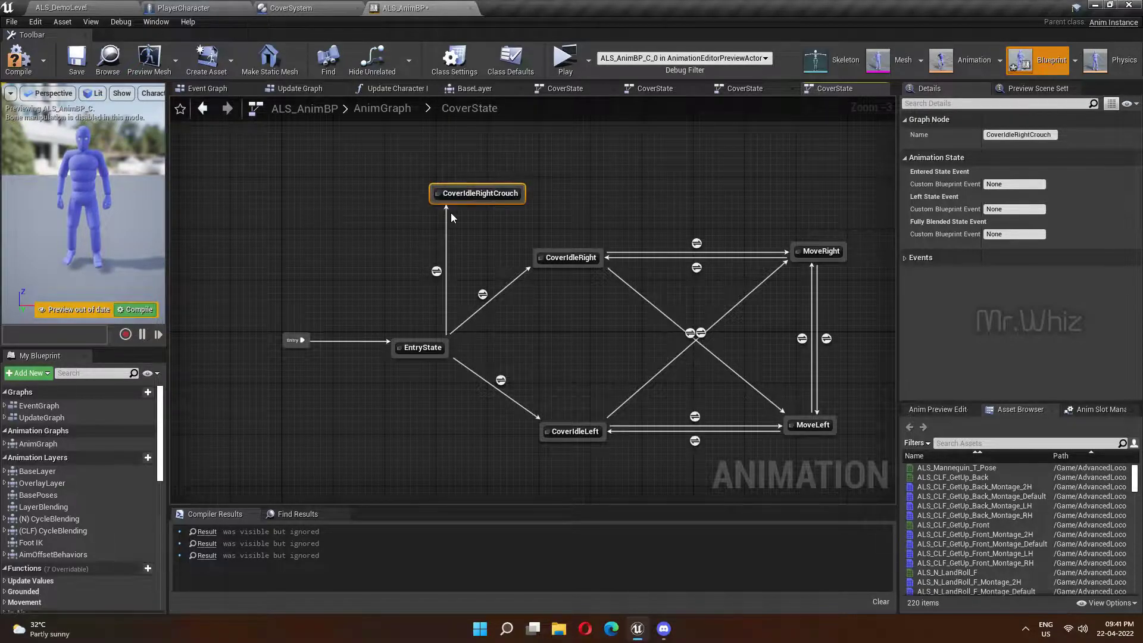
{"action": "left_click_drag", "start_coordinate": [464, 198], "coordinate": [400, 166]}
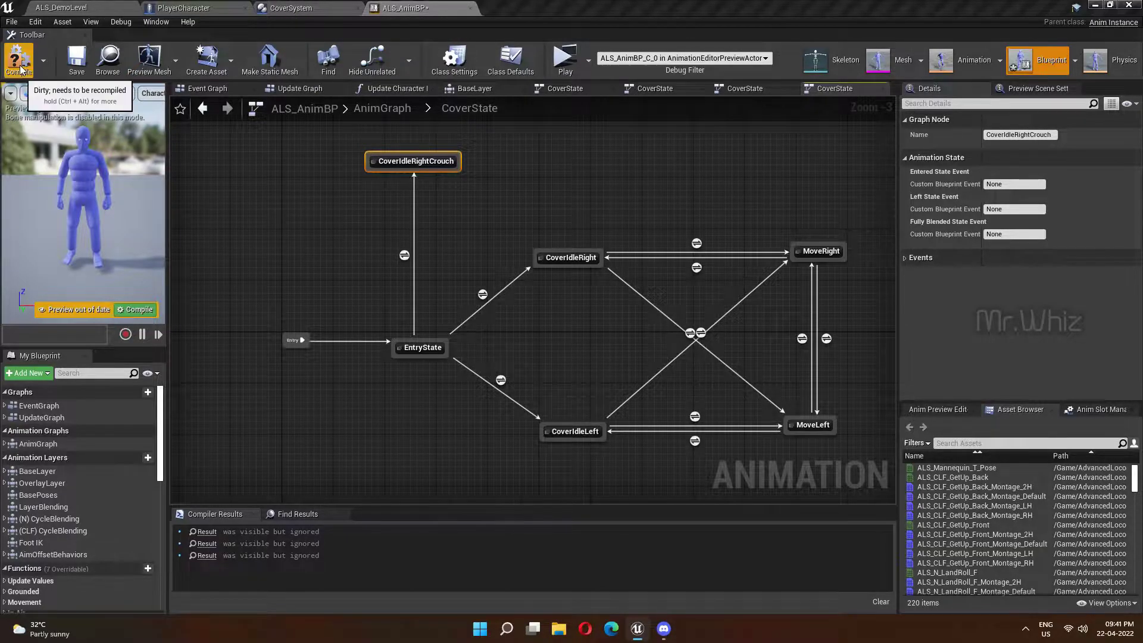
Open the CoverValues interface from GameFiles > Blueprint > CoverSystem in the Content Browser.
{"action": "left_click", "coordinate": [283, 7]}
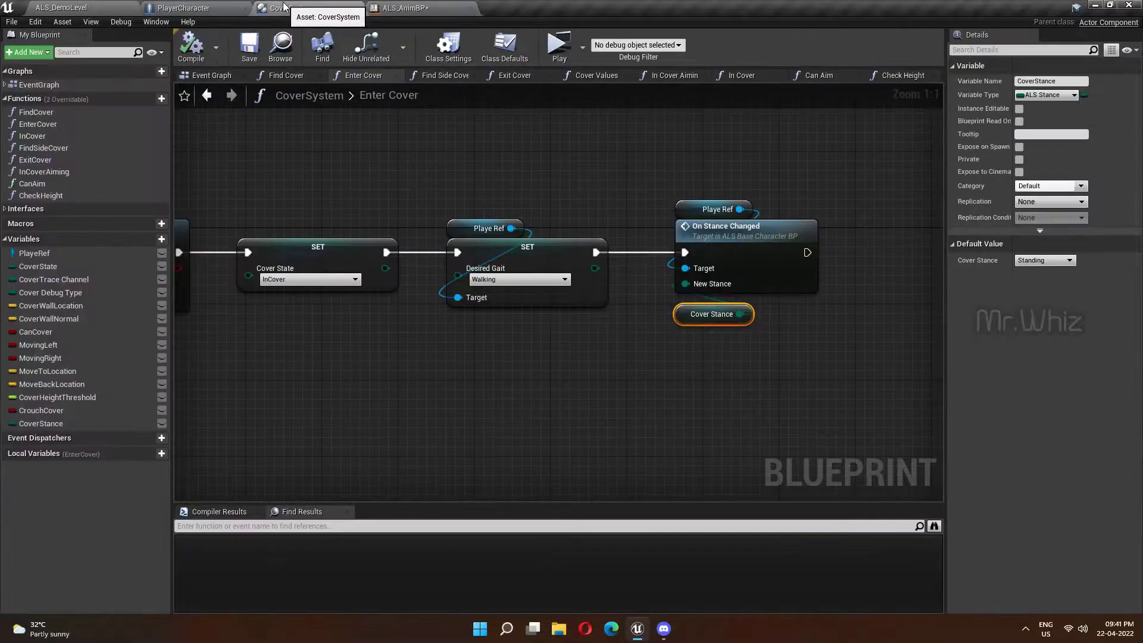
{"action": "right_click_drag", "start_coordinate": [330, 149], "coordinate": [472, 182]}
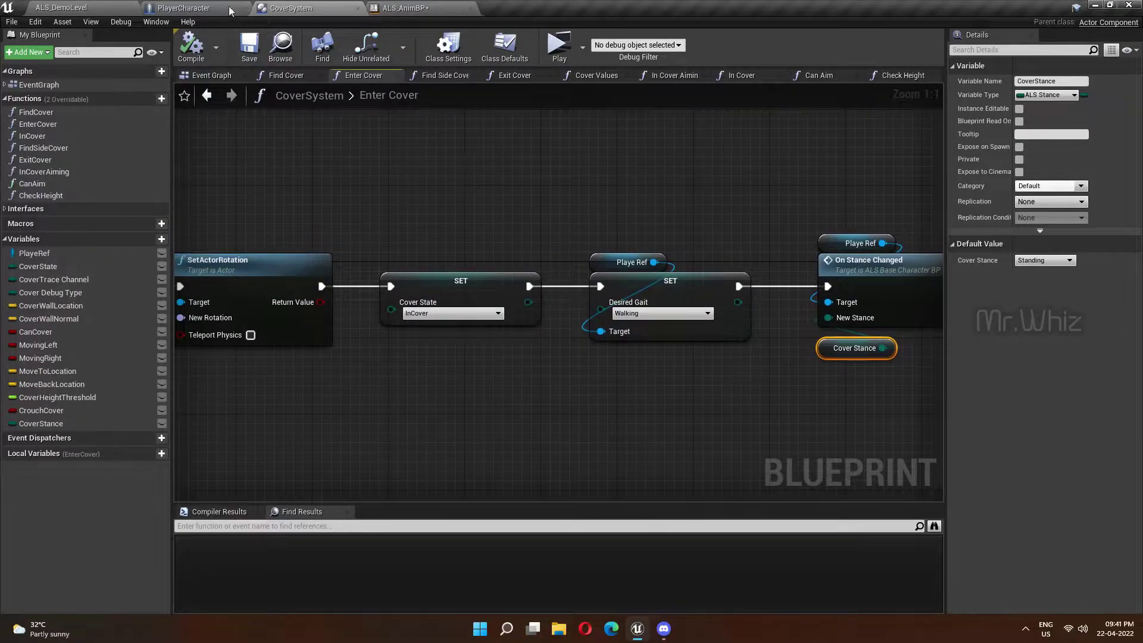
{"action": "left_click", "coordinate": [74, 7]}
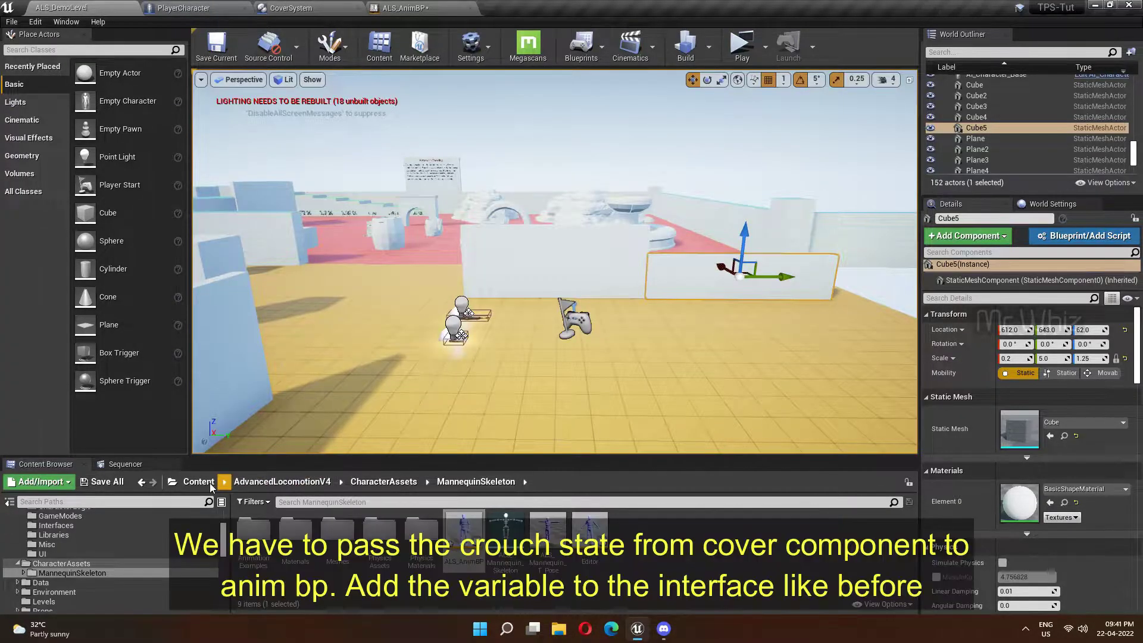
{"action": "left_click", "coordinate": [210, 484]}
{"action": "double_click", "coordinate": [421, 530]}
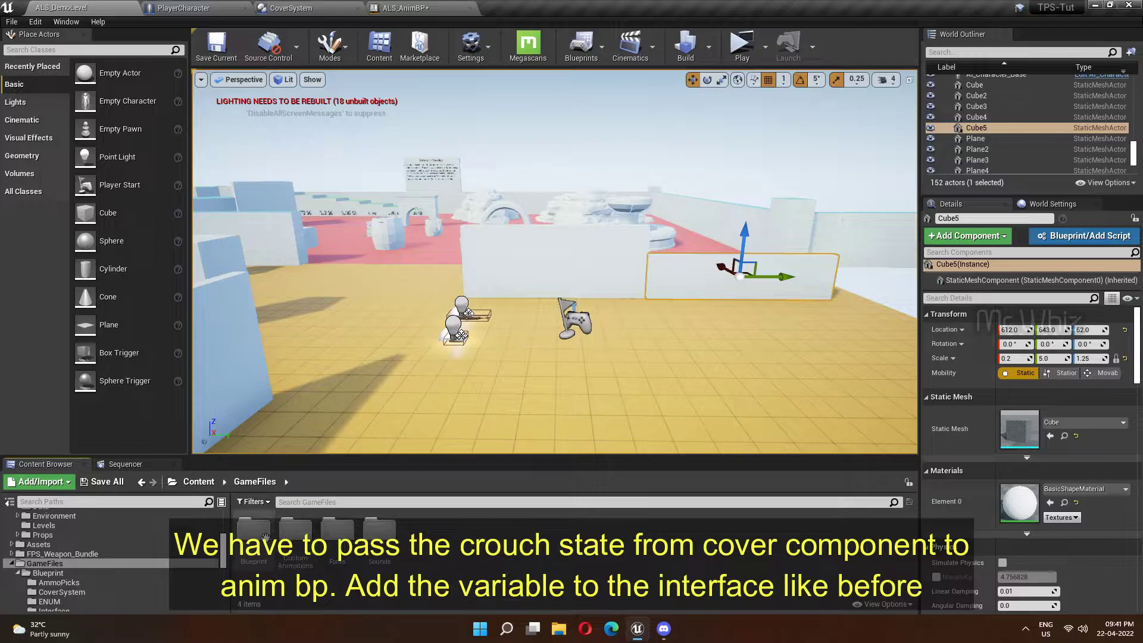
{"action": "double_click", "coordinate": [267, 554]}
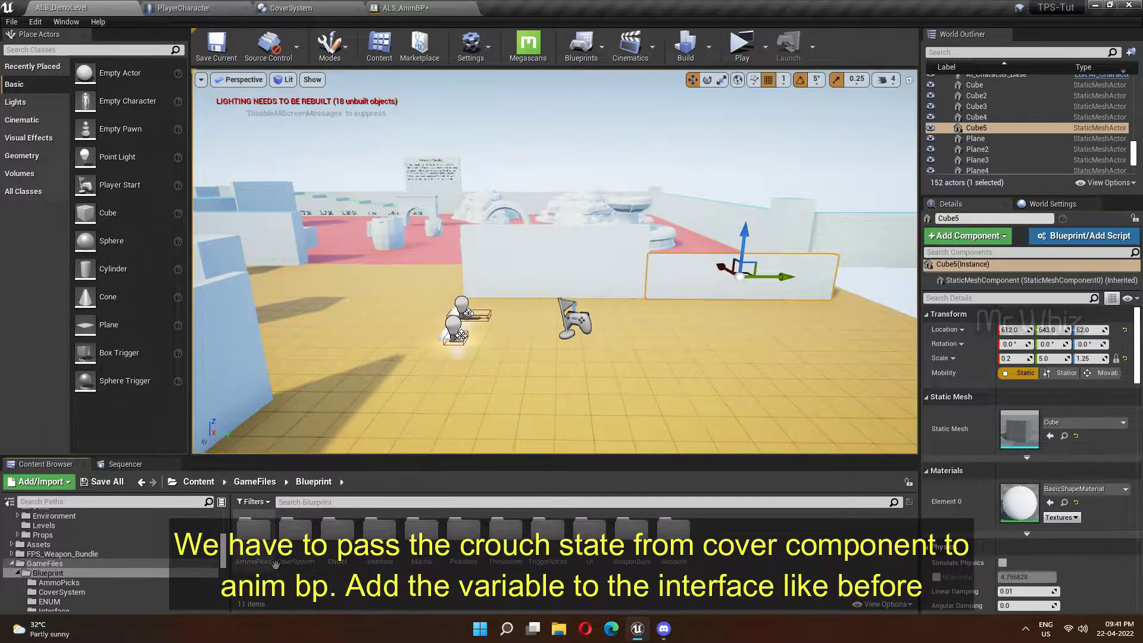
{"action": "double_click", "coordinate": [292, 533]}
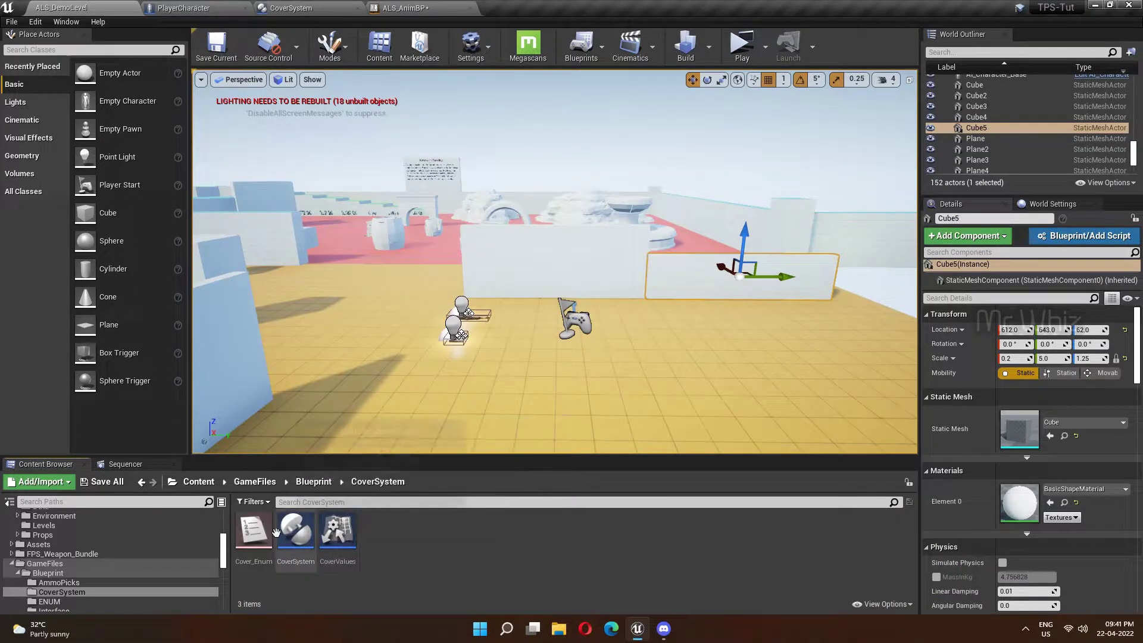
{"action": "double_click", "coordinate": [333, 532]}
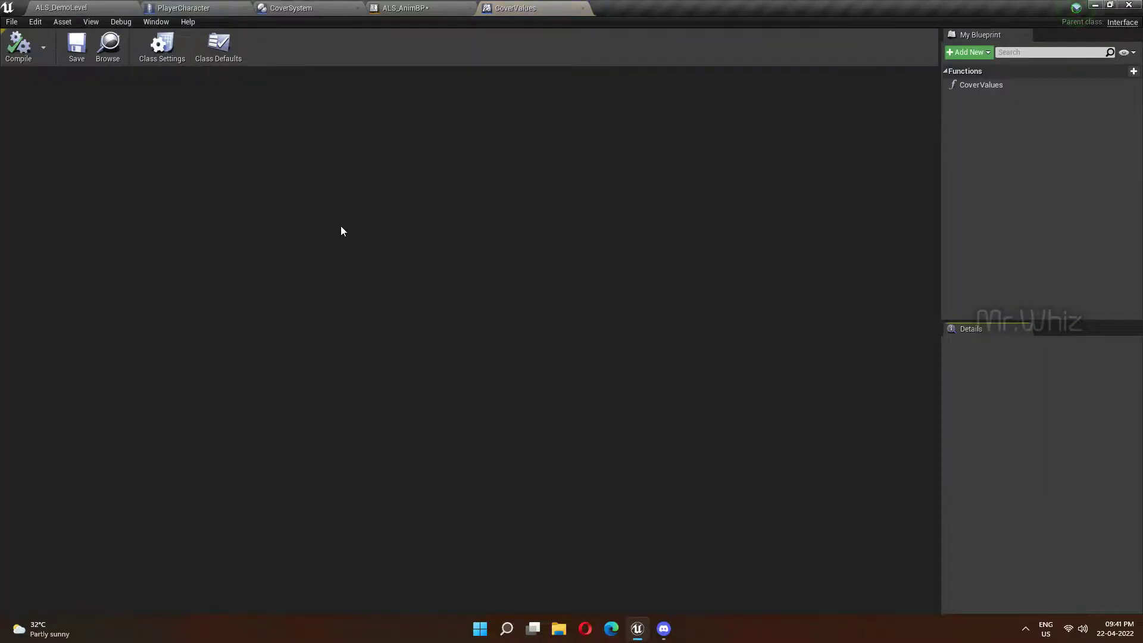
Add a fourth Boolean output named CrouchCover to the CoverValues function.
{"action": "left_click", "coordinate": [1006, 85]}
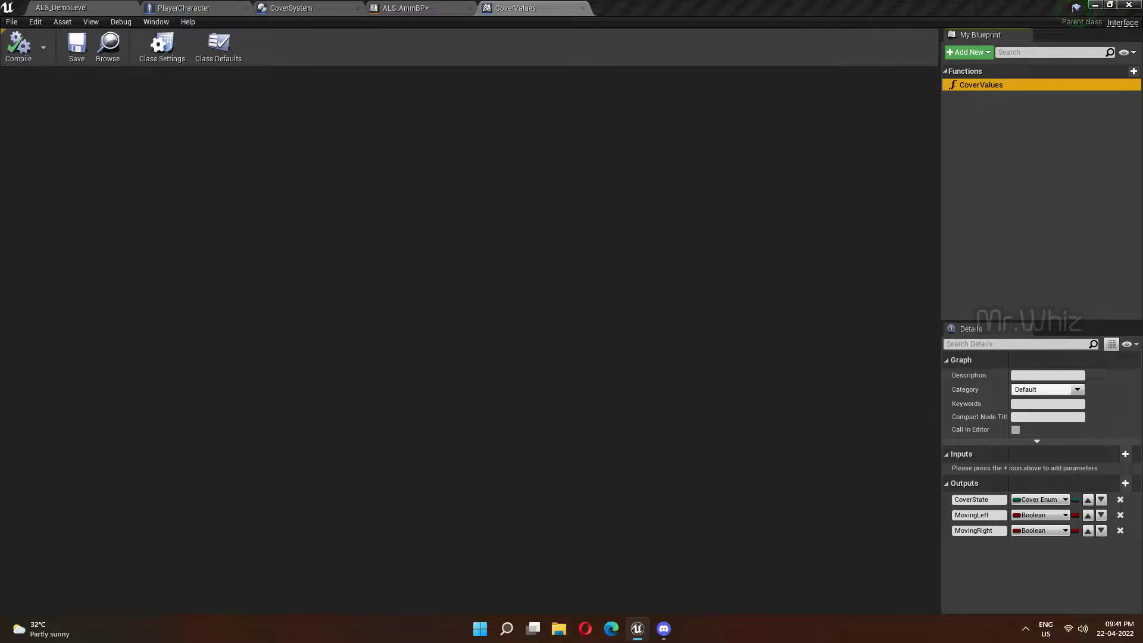
{"action": "left_click", "coordinate": [1125, 484]}
{"action": "type", "text": "CrouchCover"}
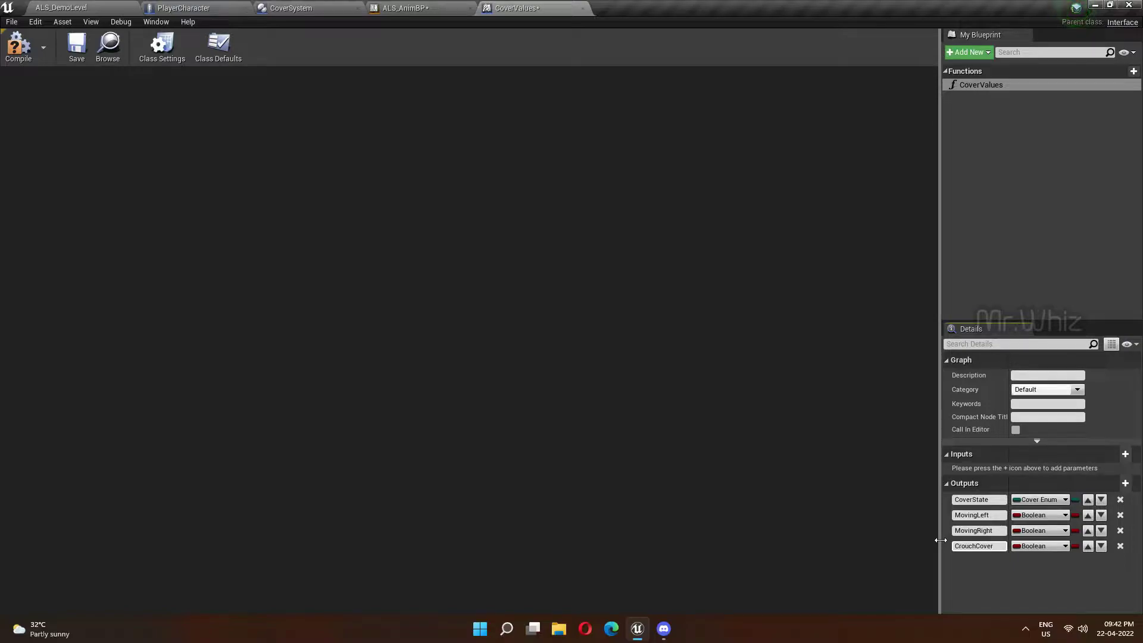
{"action": "left_click", "coordinate": [670, 536]}
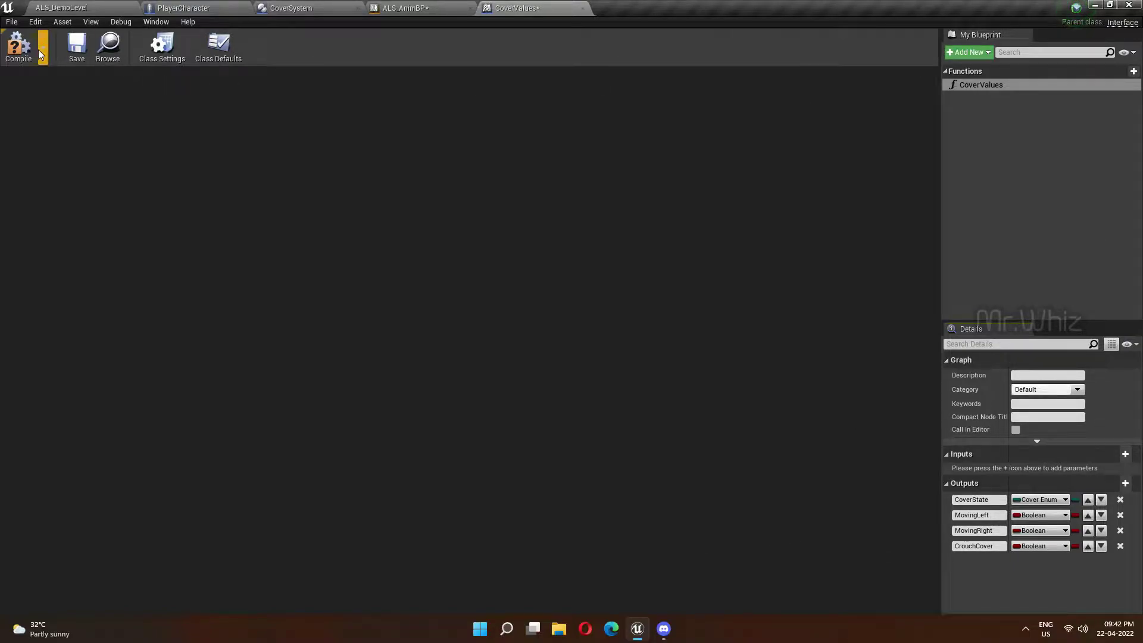
Wire a CrouchCover getter into Cover Values' Crouch Cover return, then compile and save CoverSystem.
{"action": "left_click", "coordinate": [304, 8]}
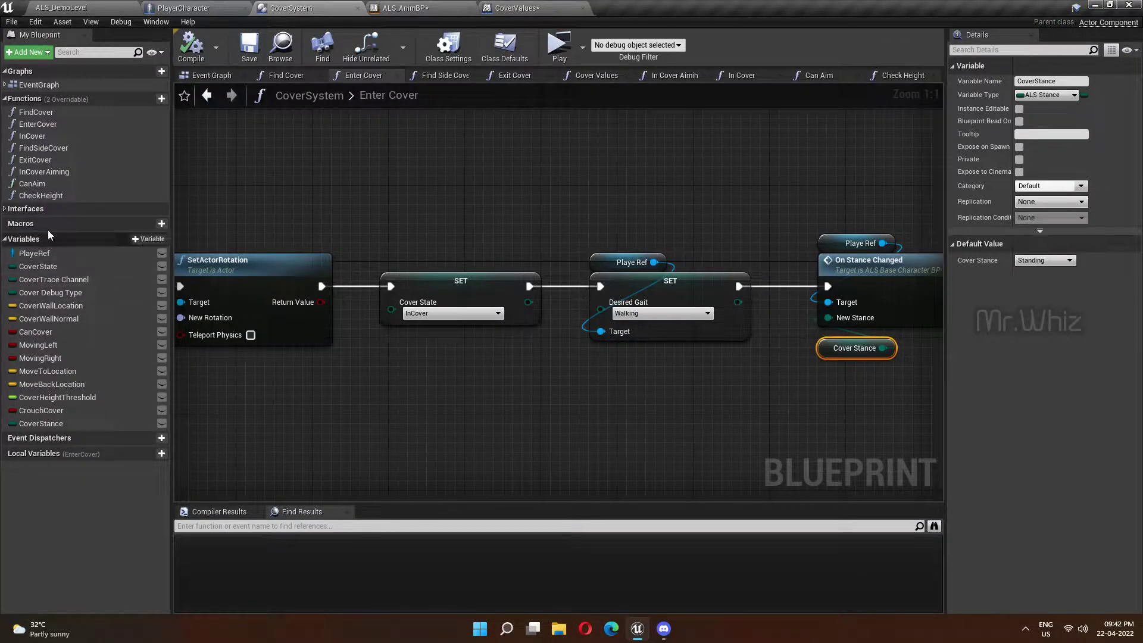
{"action": "left_click", "coordinate": [24, 208]}
{"action": "double_click", "coordinate": [40, 221]}
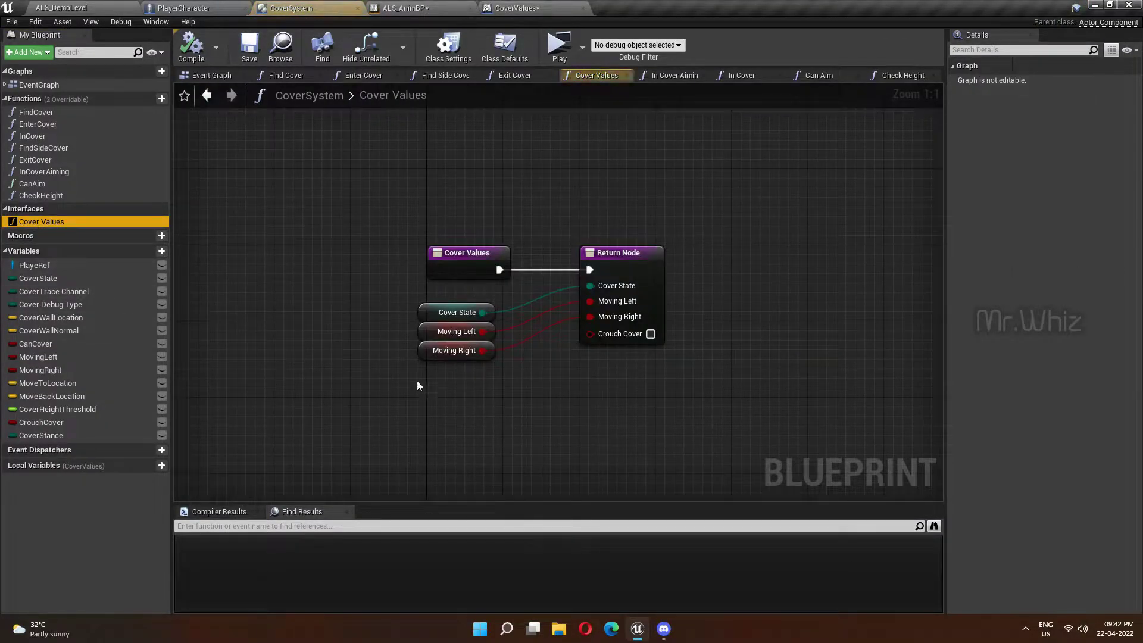
{"action": "mouse_move", "coordinate": [41, 422]}
{"action": "left_mouse_down"}
{"action": "mouse_move", "coordinate": [424, 407]}
{"action": "mouse_move", "coordinate": [425, 378]}
{"action": "left_mouse_up"}
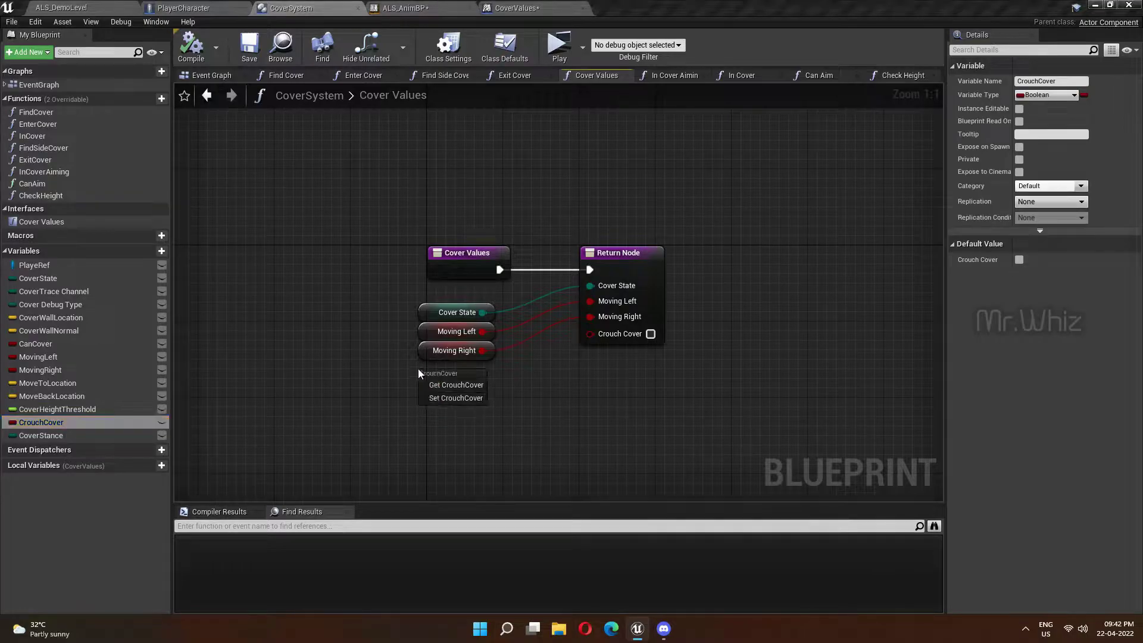
{"action": "left_click", "coordinate": [466, 385]}
{"action": "left_click_drag", "start_coordinate": [538, 356], "coordinate": [599, 337]}
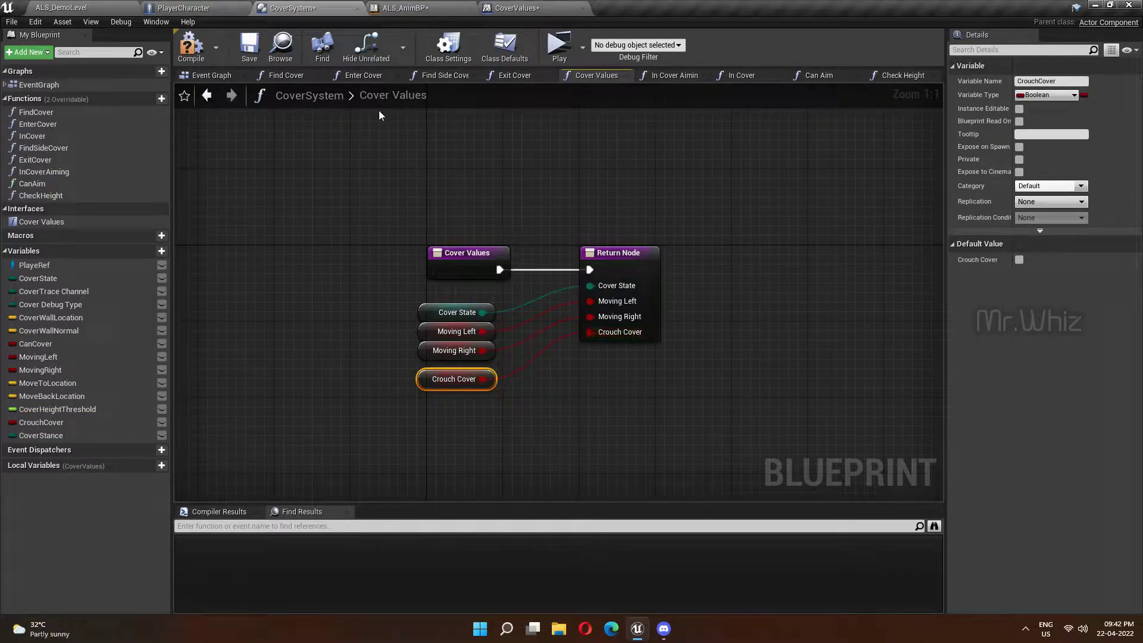
{"action": "left_click", "coordinate": [190, 47]}
{"action": "left_click", "coordinate": [249, 46]}
Close the ALS_AnimBP and CoverValues editors and browse to AdvancedLocomotionV4 > CharacterAssets.
{"action": "left_click", "coordinate": [471, 8]}
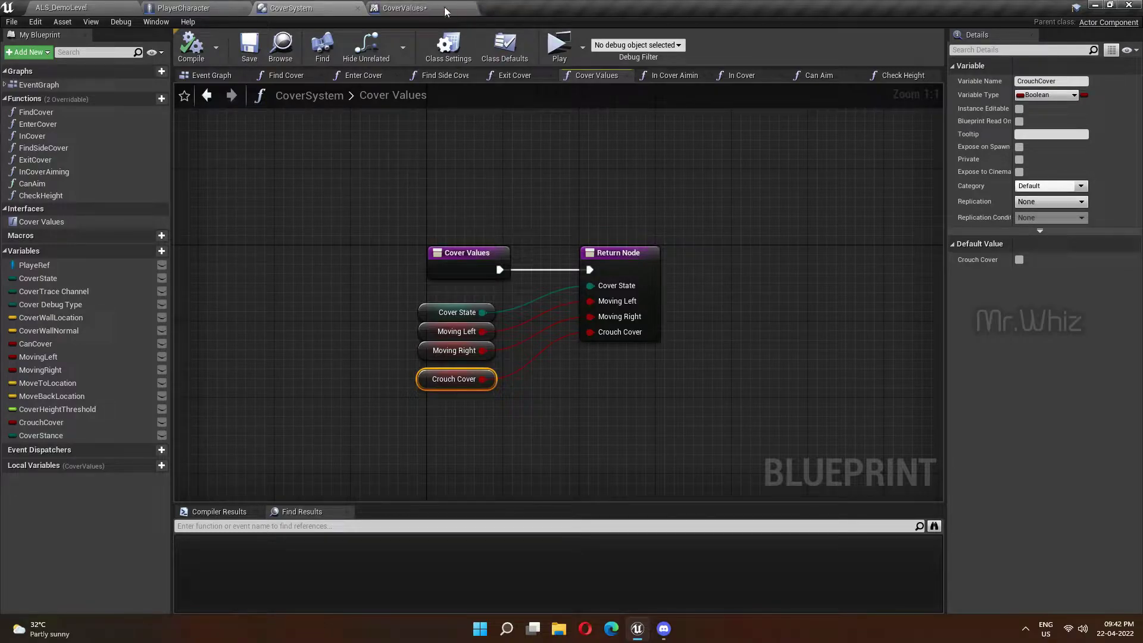
{"action": "left_click", "coordinate": [456, 9]}
{"action": "left_click", "coordinate": [471, 8]}
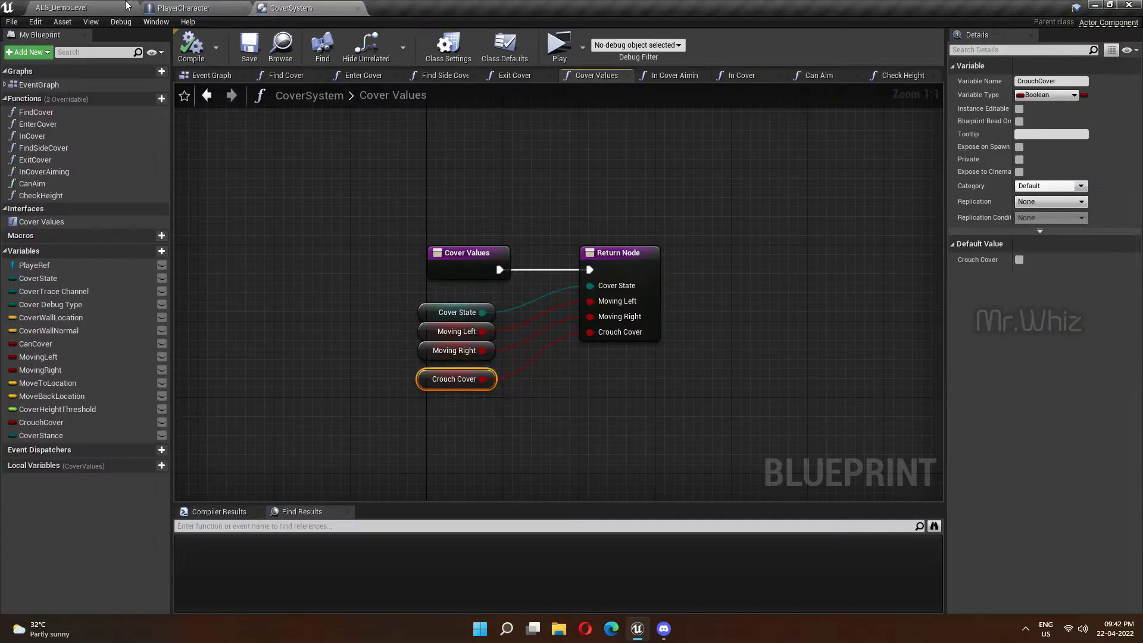
{"action": "left_click", "coordinate": [126, 5]}
{"action": "left_click", "coordinate": [205, 482]}
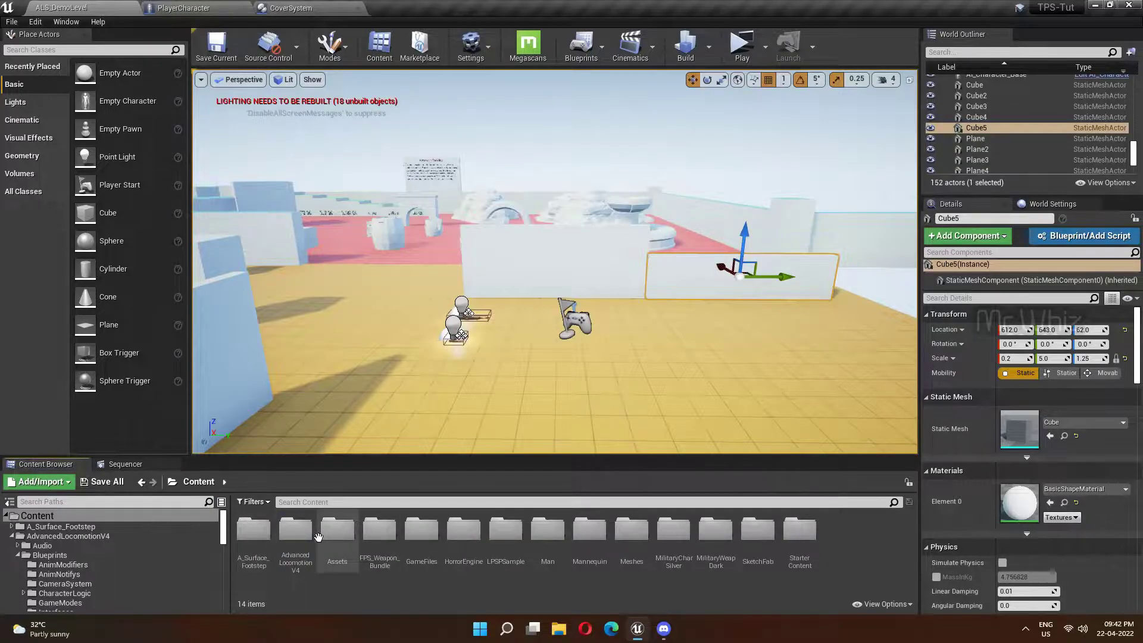
{"action": "double_click", "coordinate": [338, 530]}
{"action": "double_click", "coordinate": [338, 530]}
Open ALS_AnimBP from MannequinSkeleton and switch to its Update Character Info graph.
{"action": "double_click", "coordinate": [254, 530]}
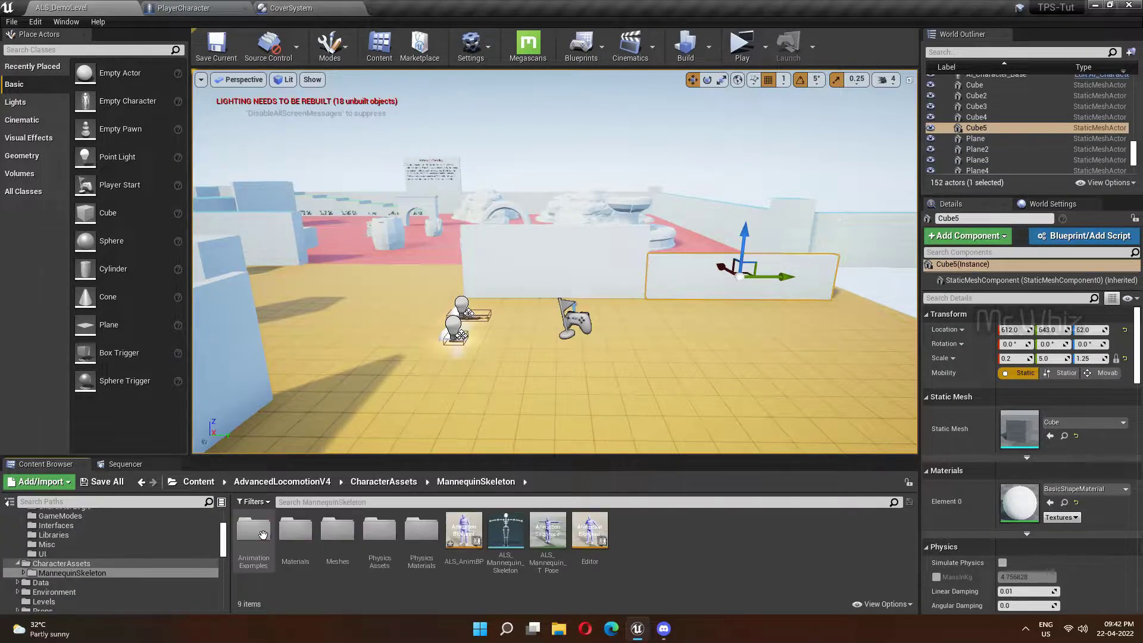
{"action": "left_click", "coordinate": [460, 530]}
{"action": "double_click", "coordinate": [460, 530]}
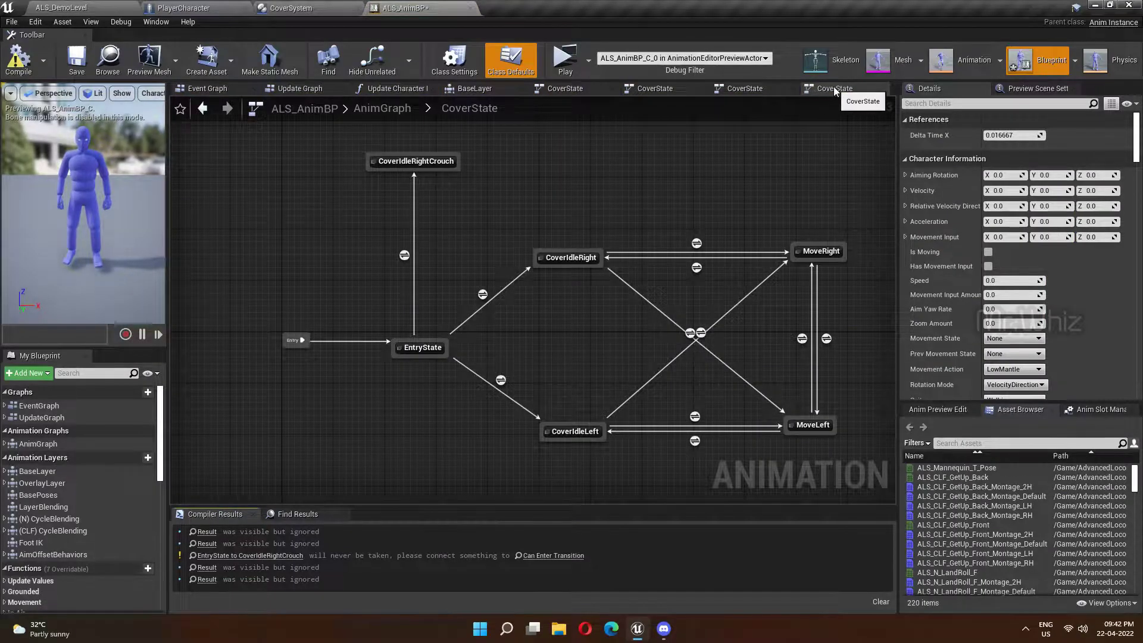
{"action": "left_click", "coordinate": [613, 91]}
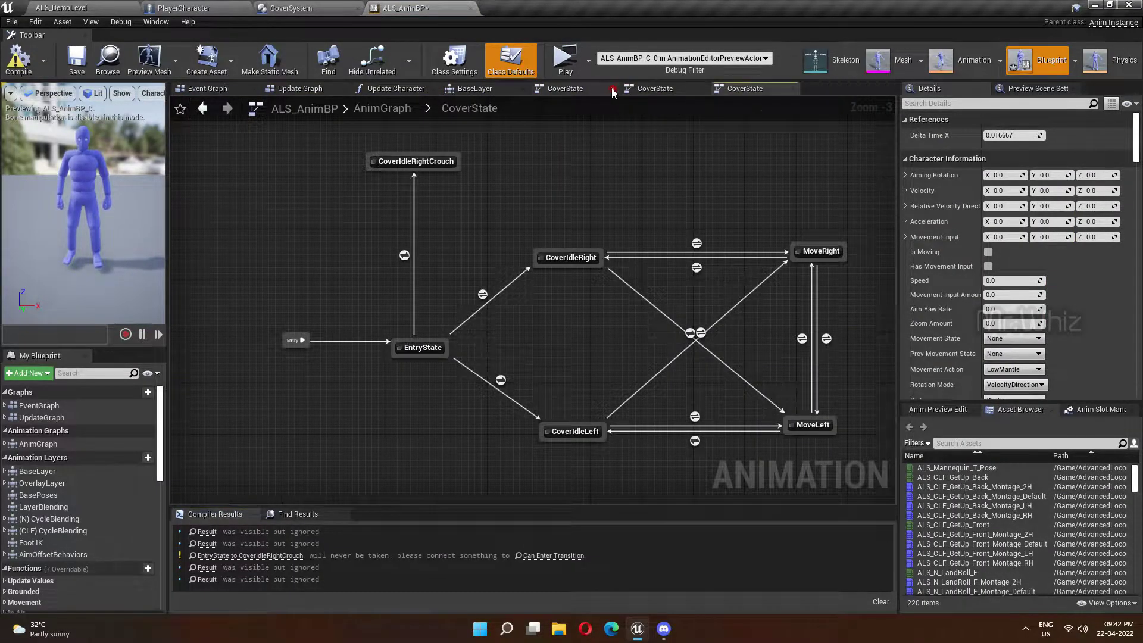
{"action": "left_click", "coordinate": [612, 91]}
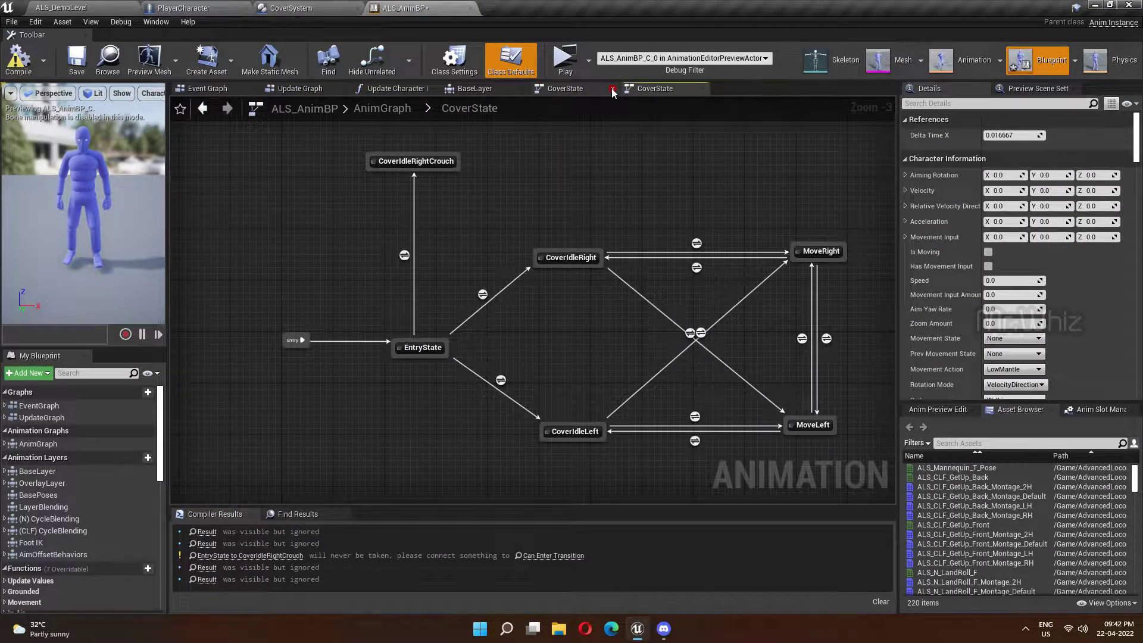
{"action": "left_click", "coordinate": [409, 90]}
Promote Cover Values' Crouch Cover output to a variable, chain its SET after Is Aiming, and save.
{"action": "scroll", "coordinate": [605, 279], "scroll_direction": "down", "scroll_amount": 4}
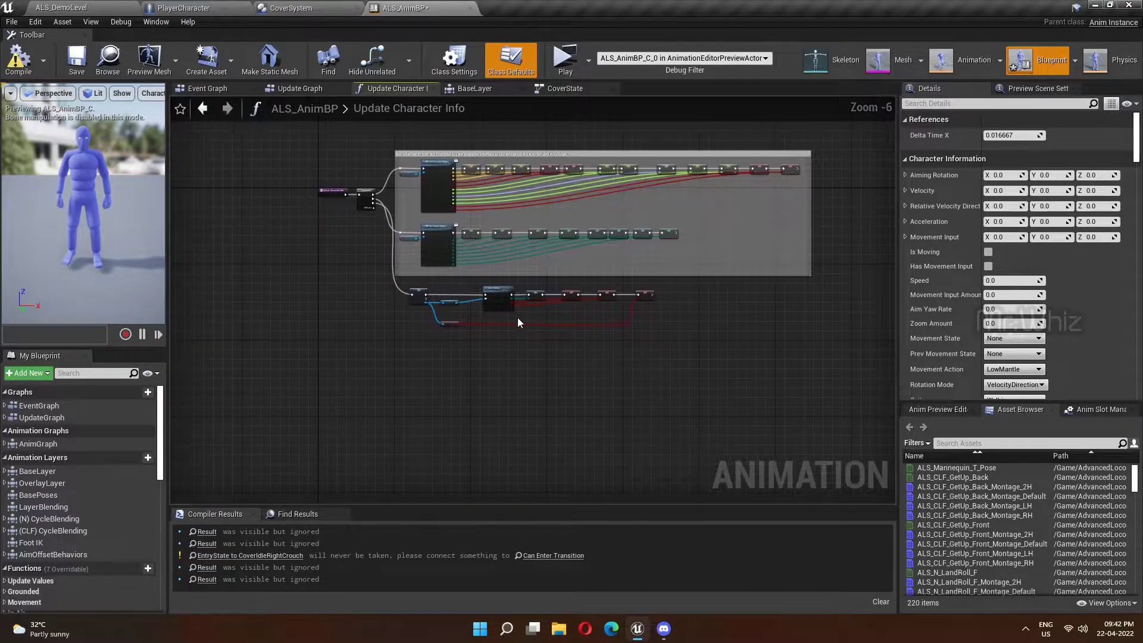
{"action": "scroll", "coordinate": [518, 323], "scroll_direction": "up", "scroll_amount": 6}
{"action": "right_click_drag", "start_coordinate": [451, 345], "coordinate": [338, 363]}
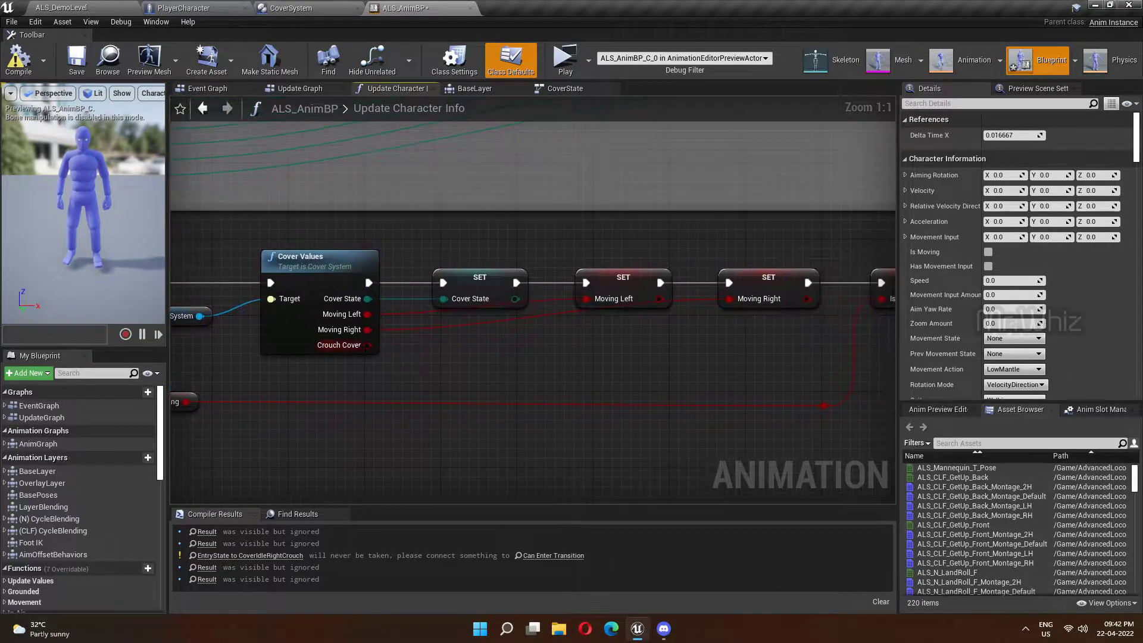
{"action": "right_click", "coordinate": [367, 345]}
{"action": "left_click", "coordinate": [405, 367]}
{"action": "left_click_drag", "start_coordinate": [583, 262], "coordinate": [845, 278]}
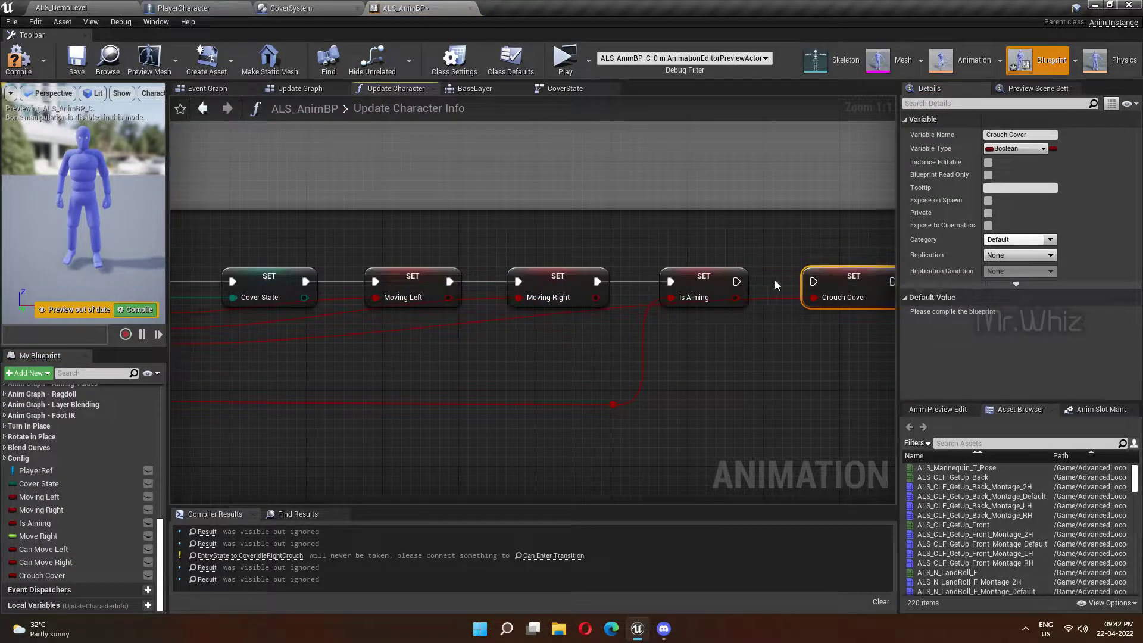
{"action": "left_click_drag", "start_coordinate": [737, 281], "coordinate": [776, 284]}
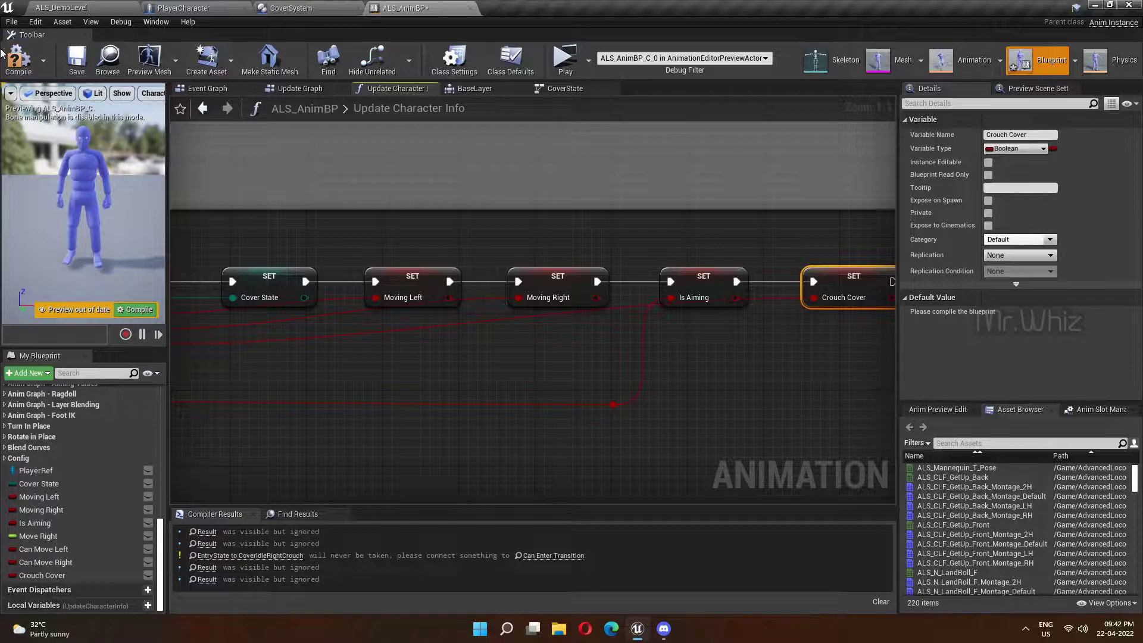
{"action": "left_click", "coordinate": [76, 60]}
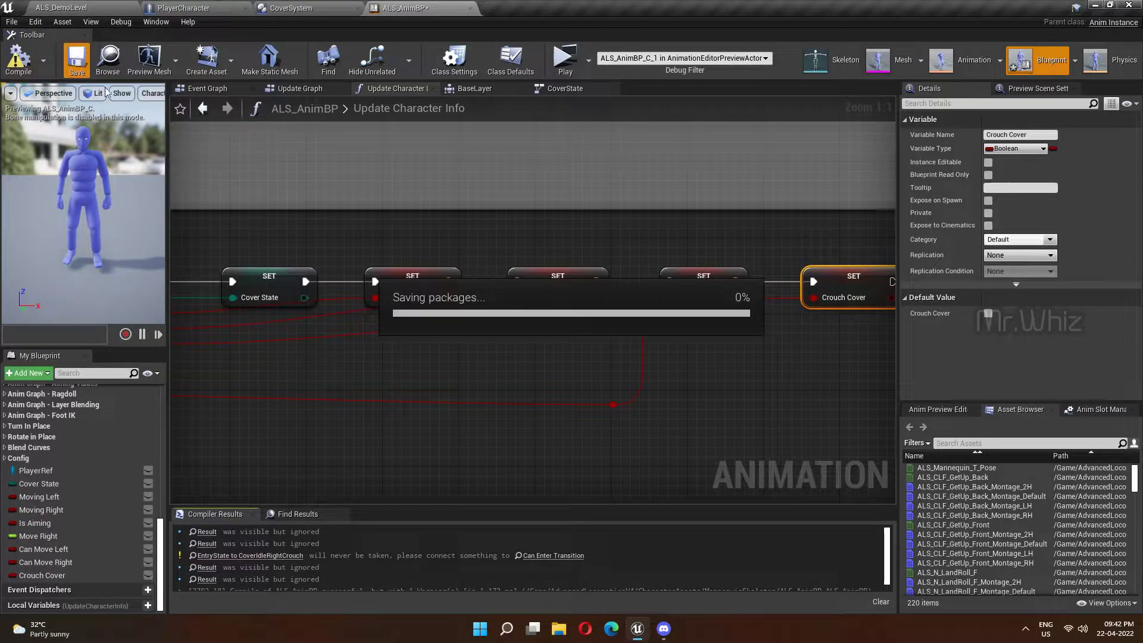
Open the EntryState-to-CoverIdleRightCrouch transition rule and add a Cover State getter.
{"action": "left_click", "coordinate": [554, 89]}
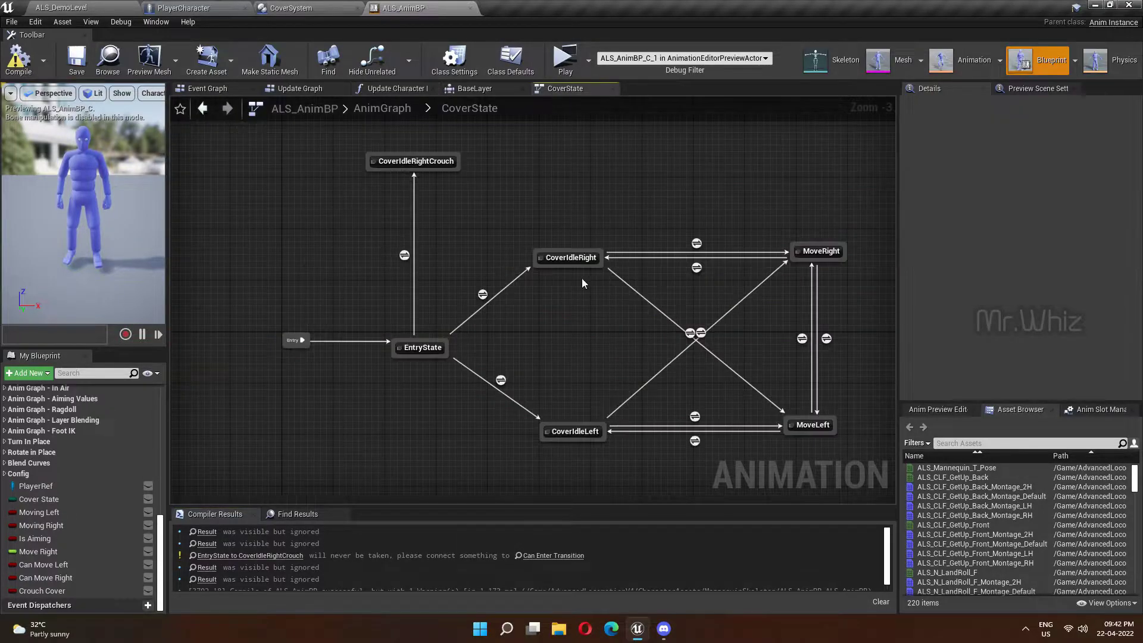
{"action": "scroll", "coordinate": [488, 274], "scroll_direction": "up", "scroll_amount": 4}
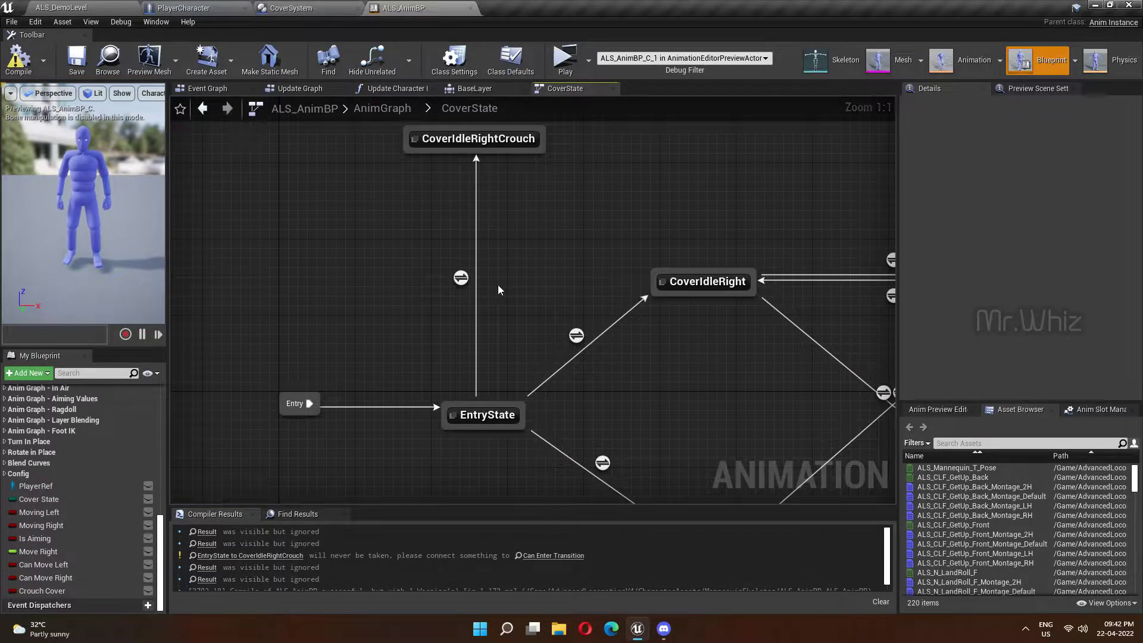
{"action": "double_click", "coordinate": [460, 278]}
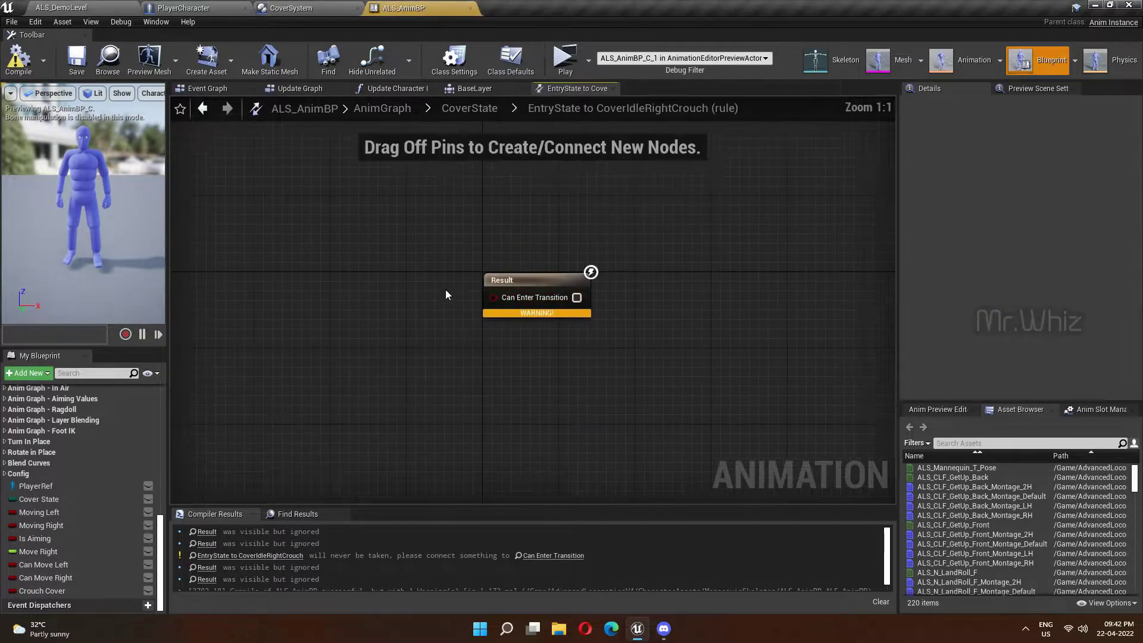
{"action": "right_click", "coordinate": [449, 303]}
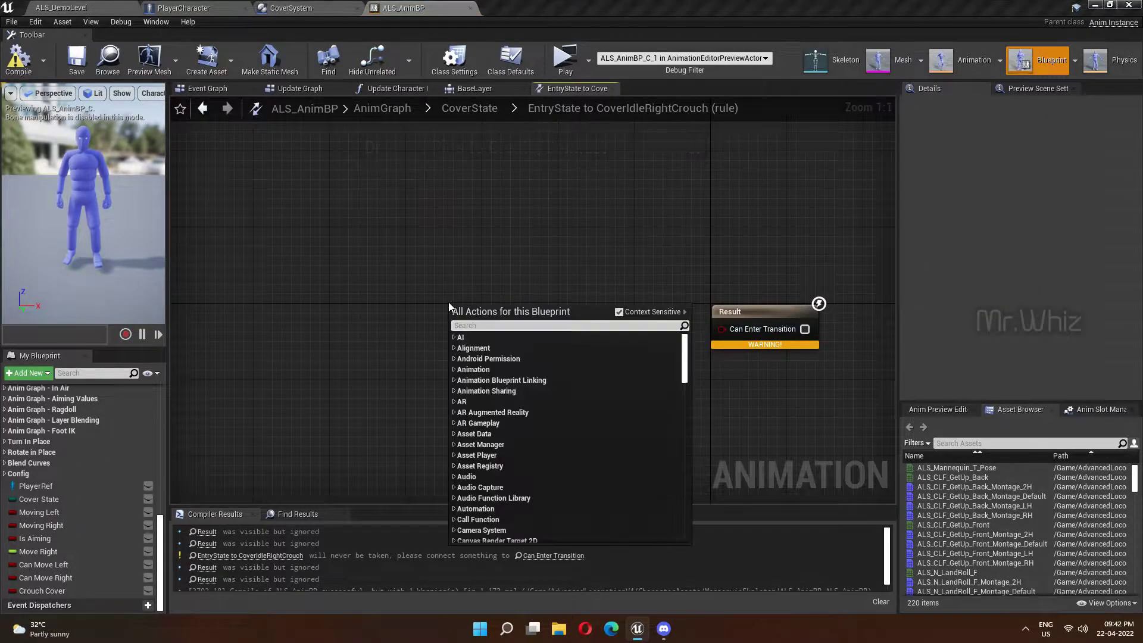
{"action": "type", "text": "cover stat"}
{"action": "key", "text": "Return"}
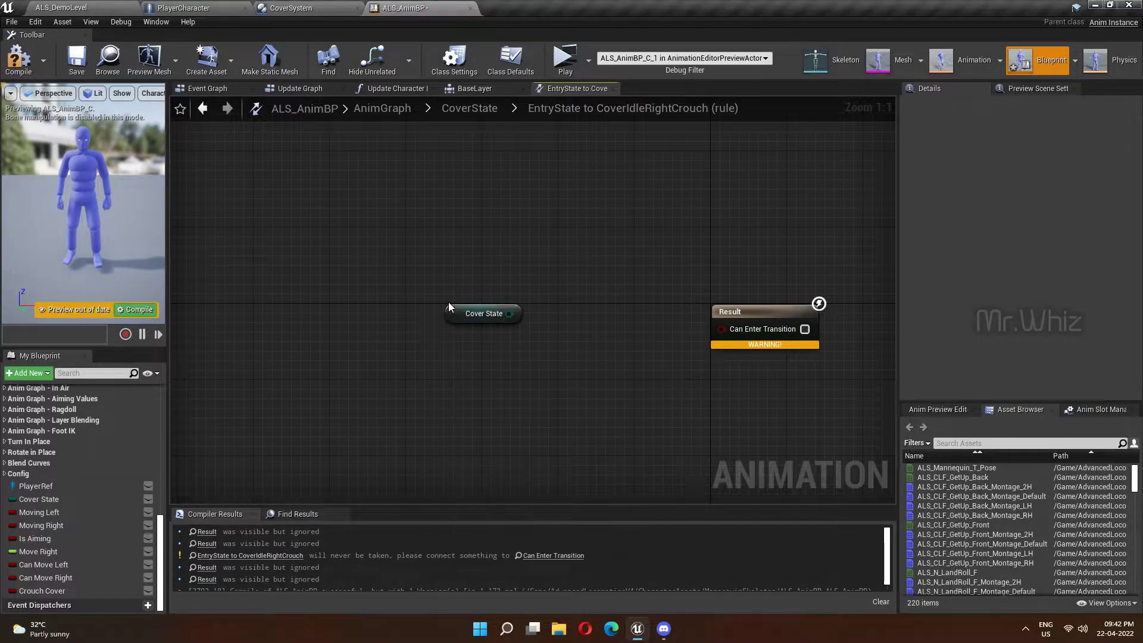
Add an equality check comparing Cover State against InCover.
{"action": "left_click_drag", "start_coordinate": [501, 306], "coordinate": [507, 270]}
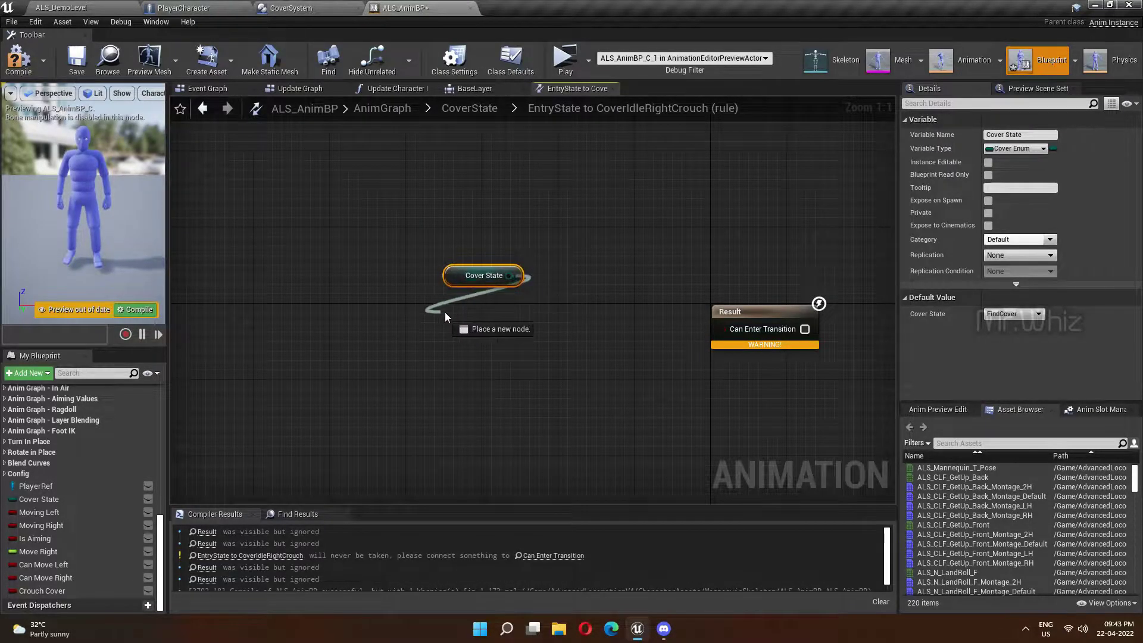
{"action": "left_click_drag", "start_coordinate": [446, 313], "coordinate": [450, 312]}
{"action": "type", "text": "=="}
{"action": "key", "text": "Return"}
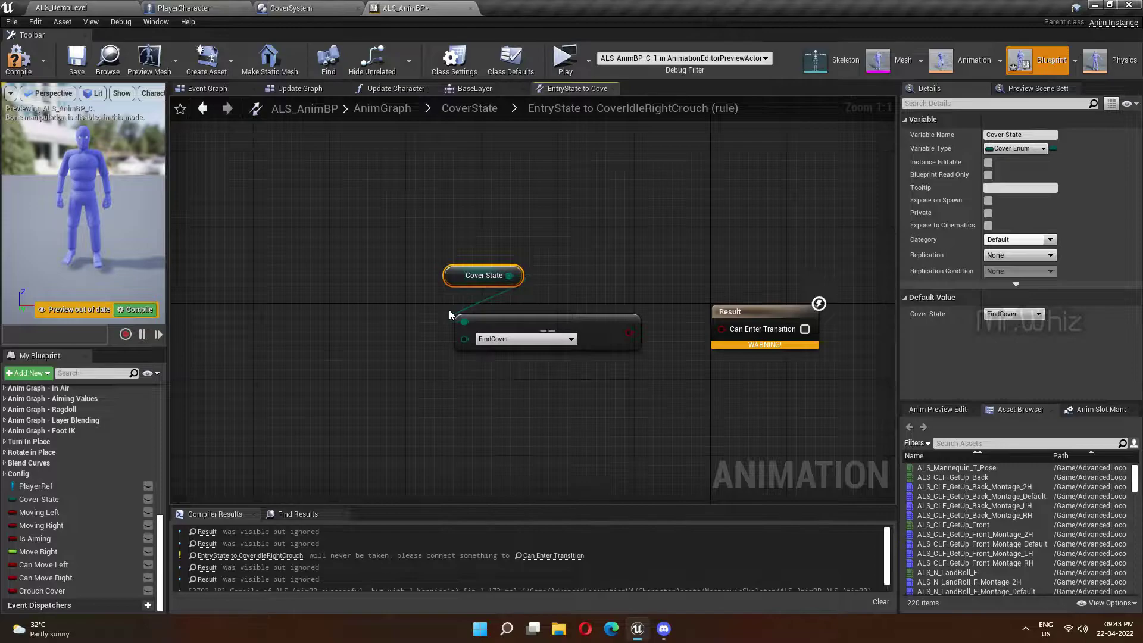
{"action": "left_click_drag", "start_coordinate": [524, 325], "coordinate": [513, 304]}
{"action": "left_click", "coordinate": [507, 320]}
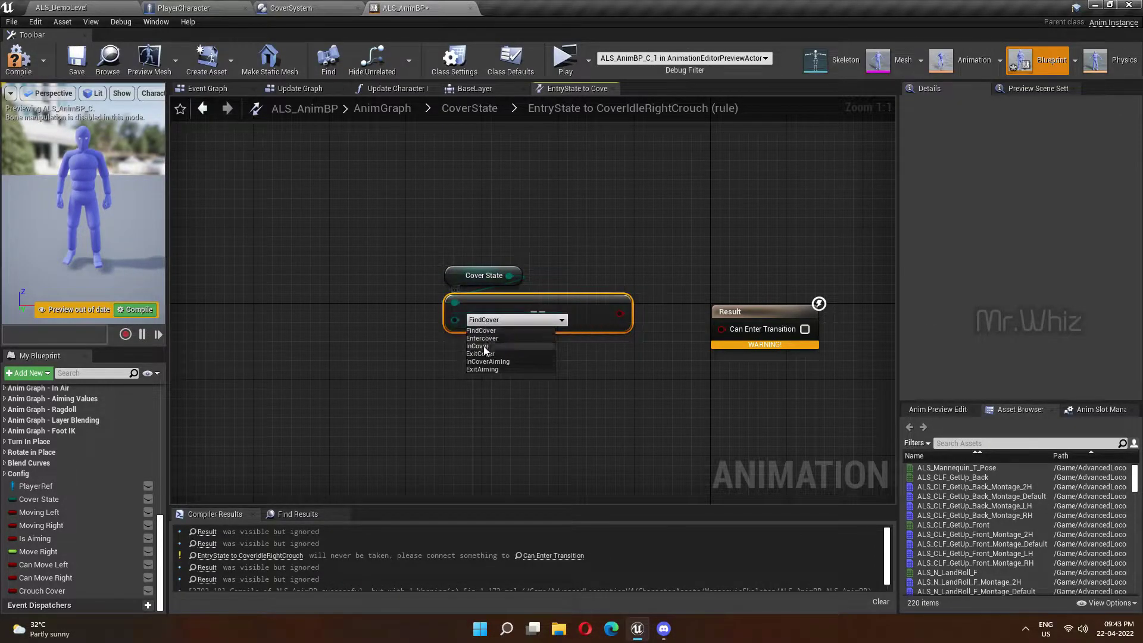
{"action": "left_click", "coordinate": [484, 346]}
Rearrange the comparison nodes and add an AND node after the equality check.
{"action": "left_click", "coordinate": [484, 275], "text": "ctrl"}
{"action": "left_click_drag", "start_coordinate": [610, 326], "coordinate": [591, 278]}
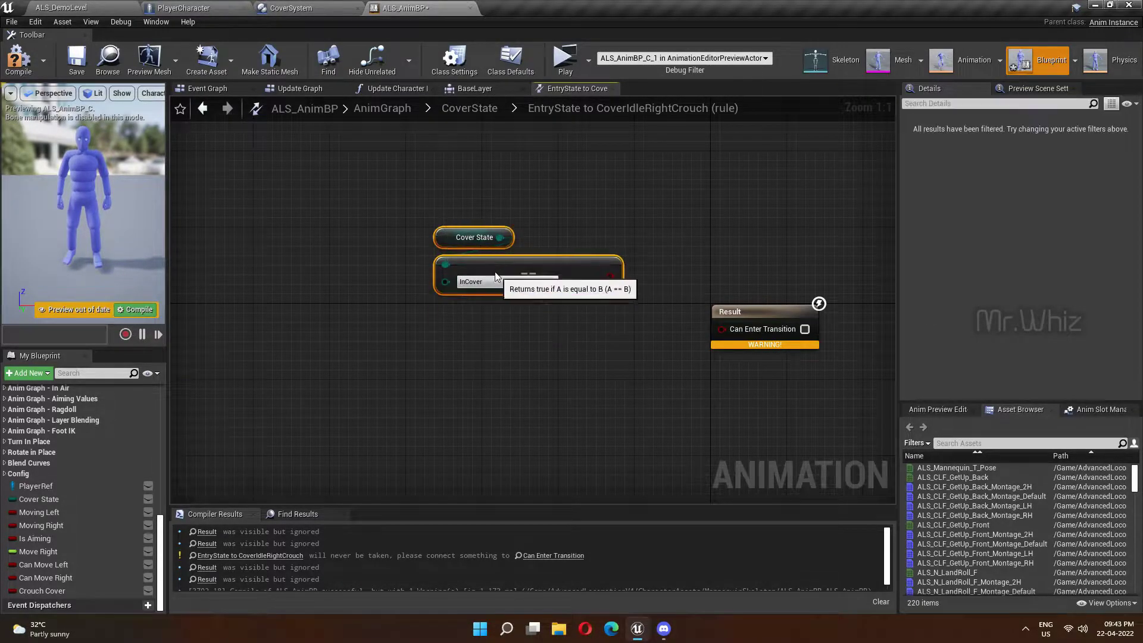
{"action": "left_click_drag", "start_coordinate": [751, 315], "coordinate": [779, 316]}
{"action": "left_click", "coordinate": [587, 267]}
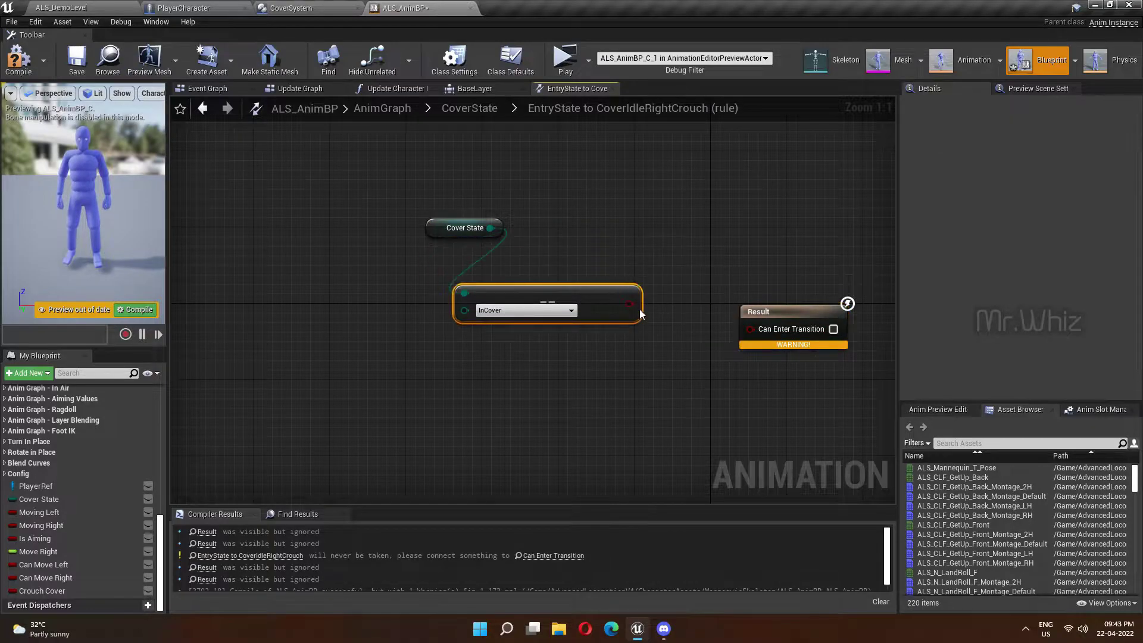
{"action": "left_click_drag", "start_coordinate": [591, 266], "coordinate": [625, 305]}
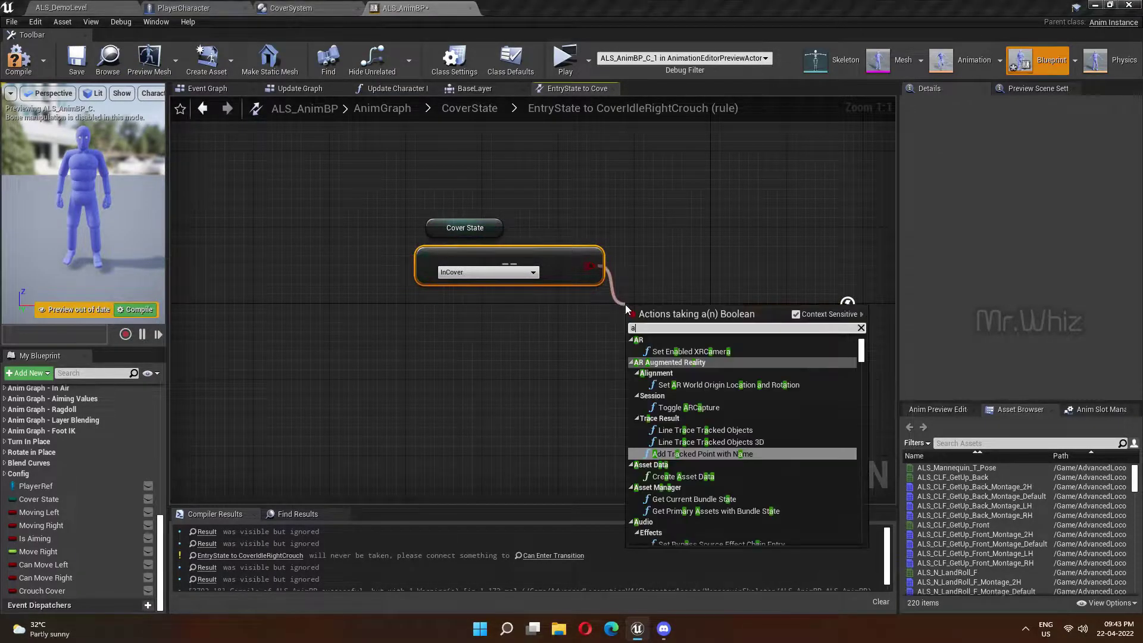
{"action": "type", "text": "and"}
{"action": "key", "text": "Return"}
Feed Crouch Cover into the AND's second input, wire AND to Can Enter Transition, and compile.
{"action": "left_click_drag", "start_coordinate": [41, 590], "coordinate": [637, 334]}
{"action": "left_click_drag", "start_coordinate": [759, 312], "coordinate": [787, 292]}
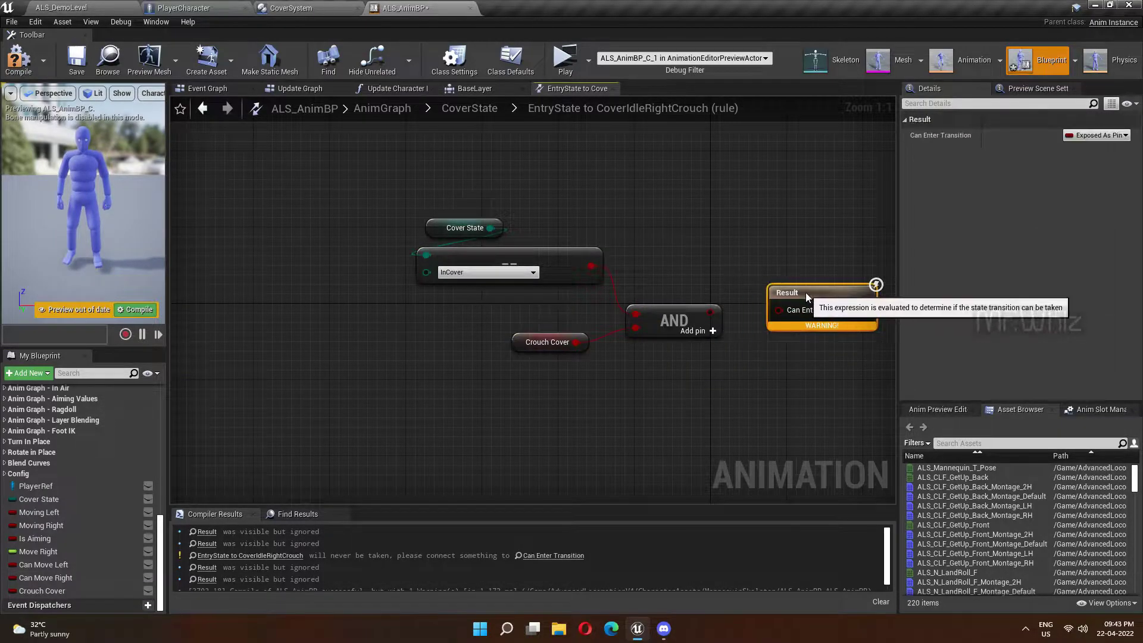
{"action": "left_click_drag", "start_coordinate": [712, 312], "coordinate": [778, 310]}
{"action": "mouse_move", "coordinate": [774, 356]}
{"action": "right_mouse_down"}
{"action": "mouse_move", "coordinate": [619, 357]}
{"action": "mouse_move", "coordinate": [653, 358]}
{"action": "right_mouse_up"}
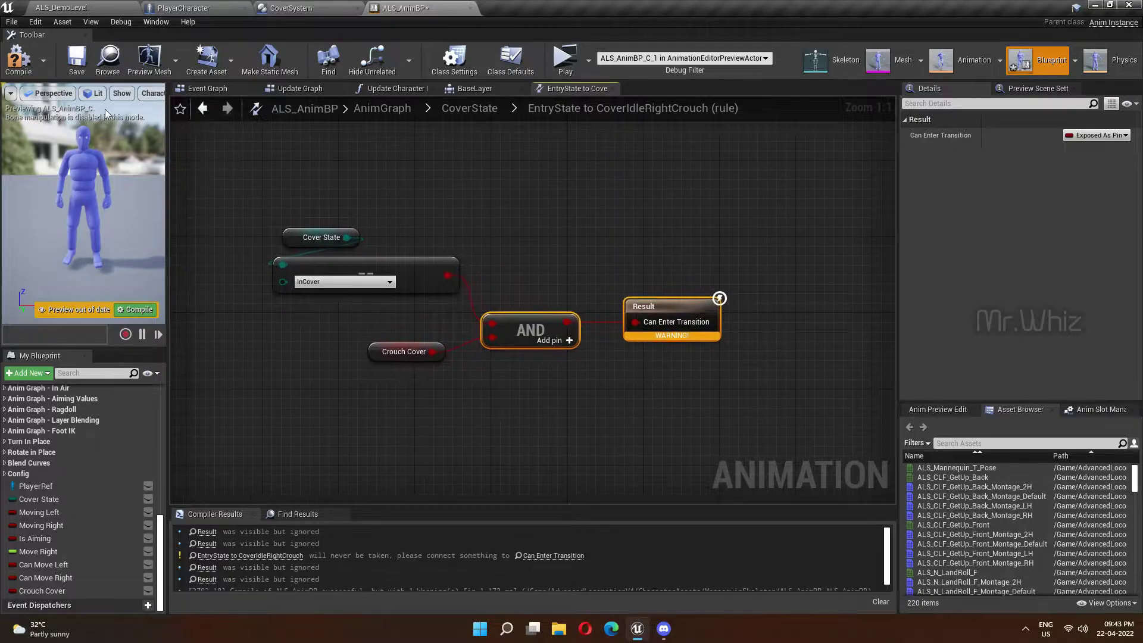
{"action": "left_click", "coordinate": [33, 66]}
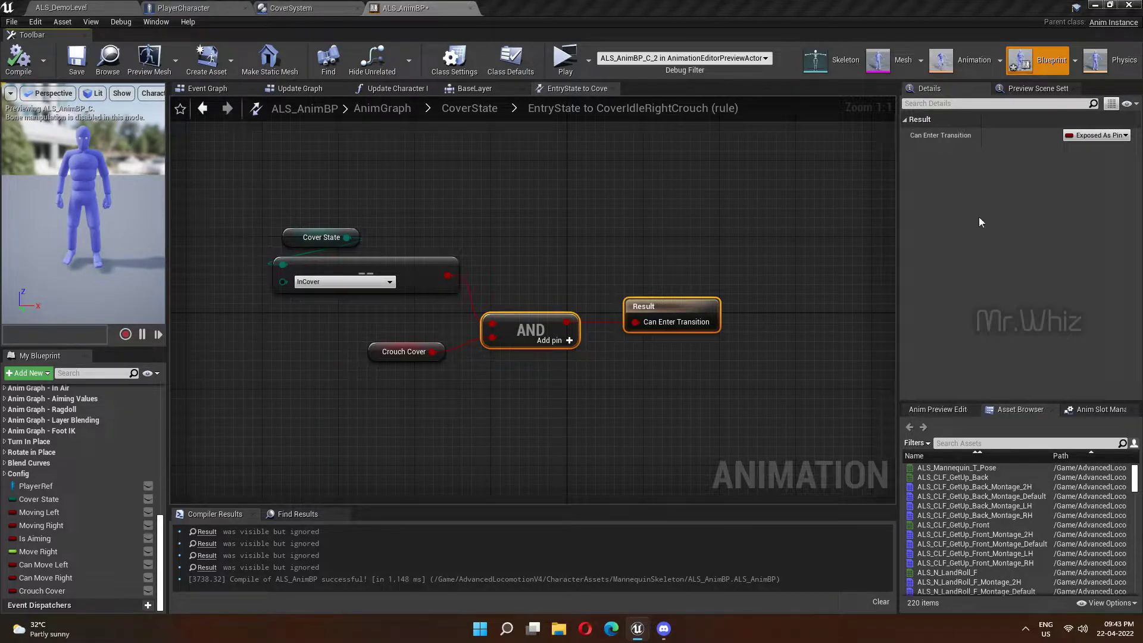
{"action": "left_click", "coordinate": [485, 114]}
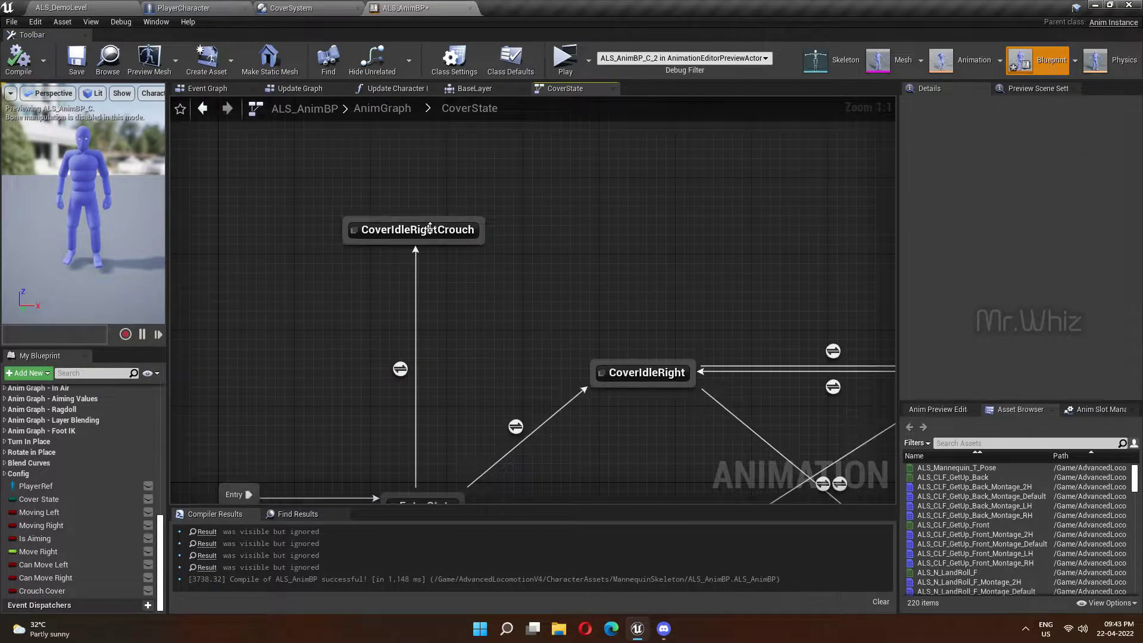
Open the CoverIdleRightCrouch state graph and search its actions for a crouched animation.
{"action": "double_click", "coordinate": [411, 237]}
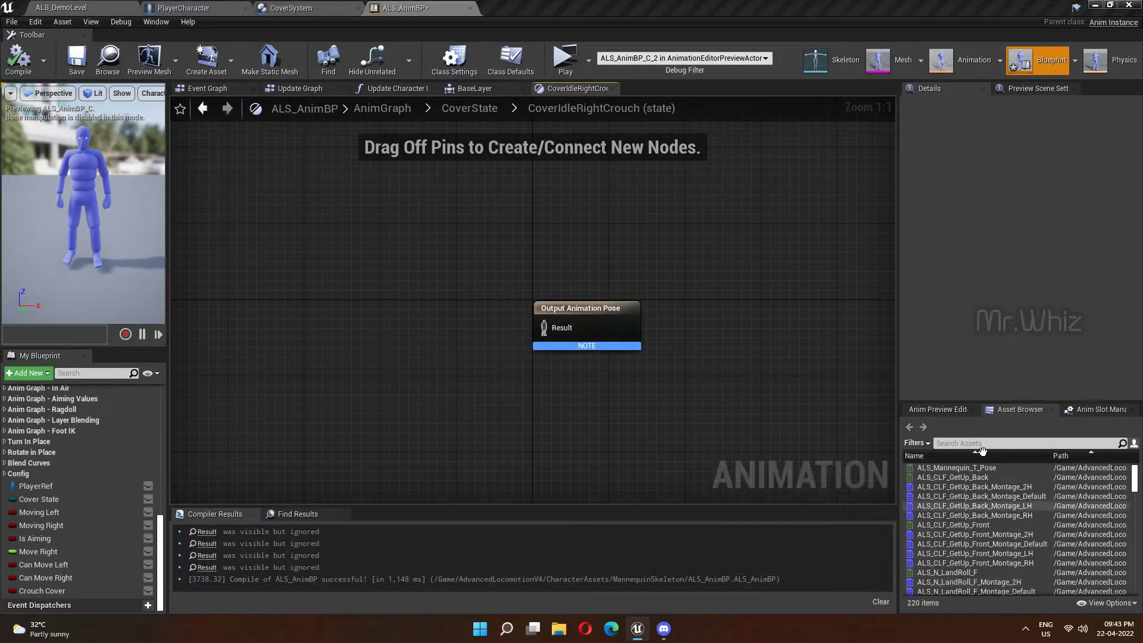
{"action": "scroll", "coordinate": [1049, 543], "scroll_direction": "down", "scroll_amount": 1}
{"action": "scroll", "coordinate": [1049, 543], "scroll_direction": "down", "scroll_amount": 2}
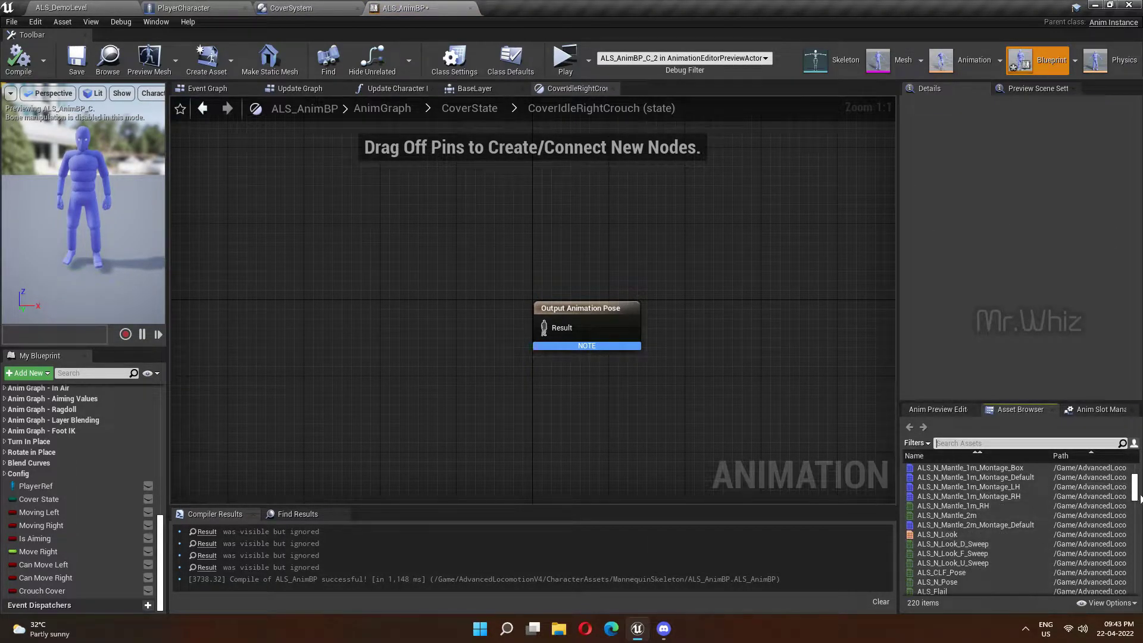
{"action": "left_click_drag", "start_coordinate": [1134, 498], "coordinate": [1139, 612]}
{"action": "scroll", "coordinate": [1016, 530], "scroll_direction": "up", "scroll_amount": 2}
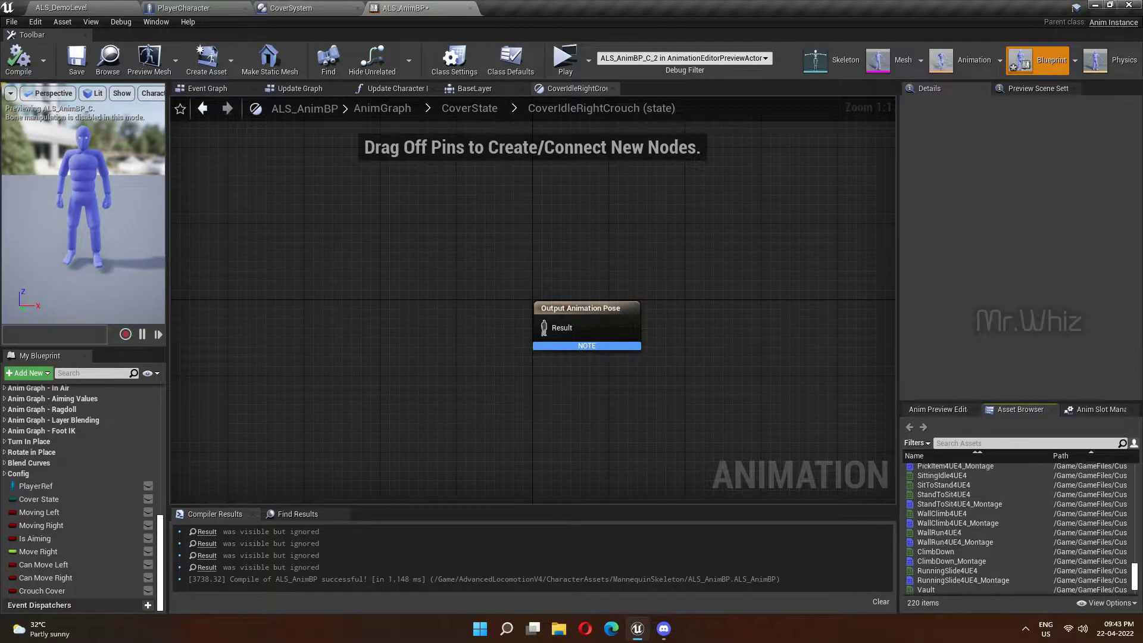
{"action": "scroll", "coordinate": [1016, 530], "scroll_direction": "up", "scroll_amount": 2}
{"action": "scroll", "coordinate": [1016, 530], "scroll_direction": "up", "scroll_amount": 2}
{"action": "scroll", "coordinate": [1016, 530], "scroll_direction": "up", "scroll_amount": 2}
{"action": "scroll", "coordinate": [1004, 548], "scroll_direction": "up", "scroll_amount": 3}
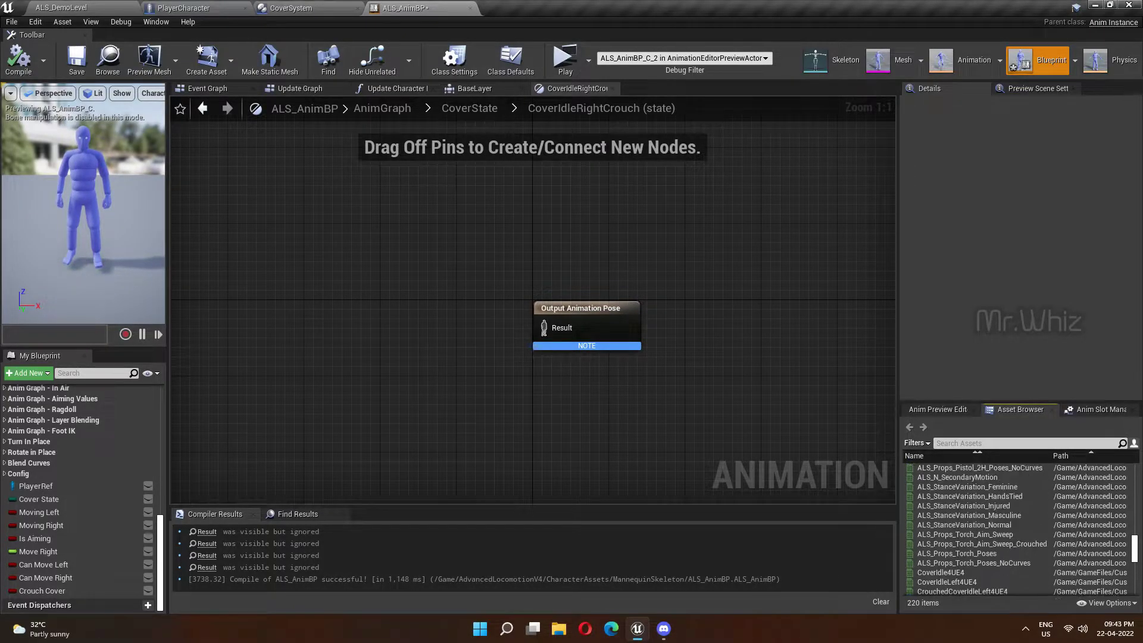
{"action": "scroll", "coordinate": [1004, 549], "scroll_direction": "down", "scroll_amount": 4}
{"action": "scroll", "coordinate": [1004, 548], "scroll_direction": "down", "scroll_amount": 2}
{"action": "scroll", "coordinate": [1004, 548], "scroll_direction": "down", "scroll_amount": 2}
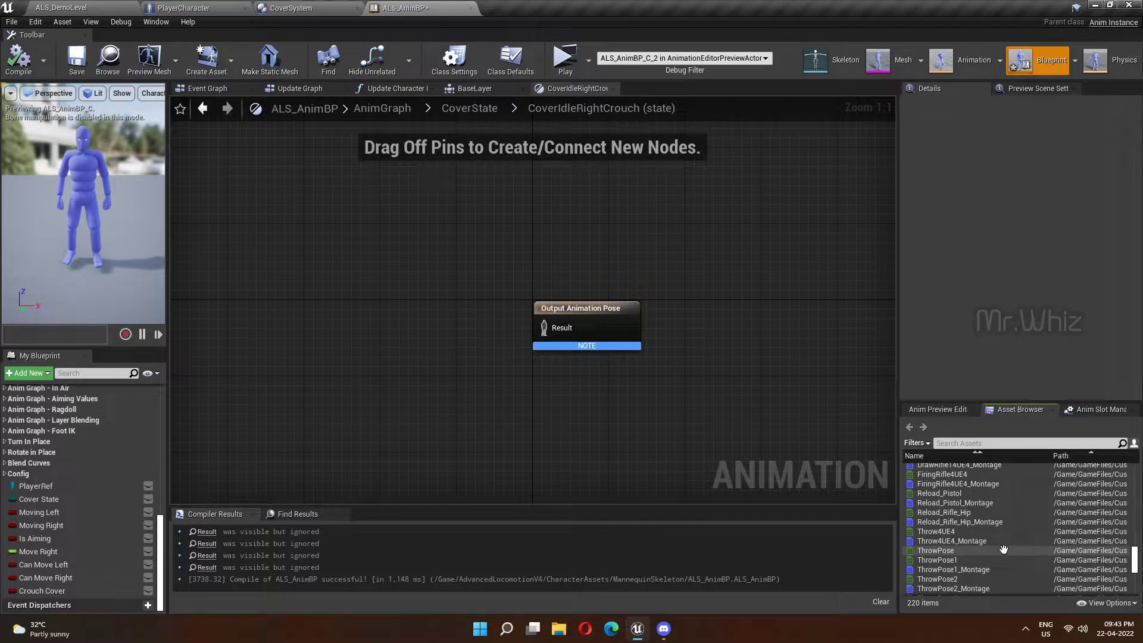
{"action": "right_click", "coordinate": [317, 335]}
{"action": "type", "text": "c"}
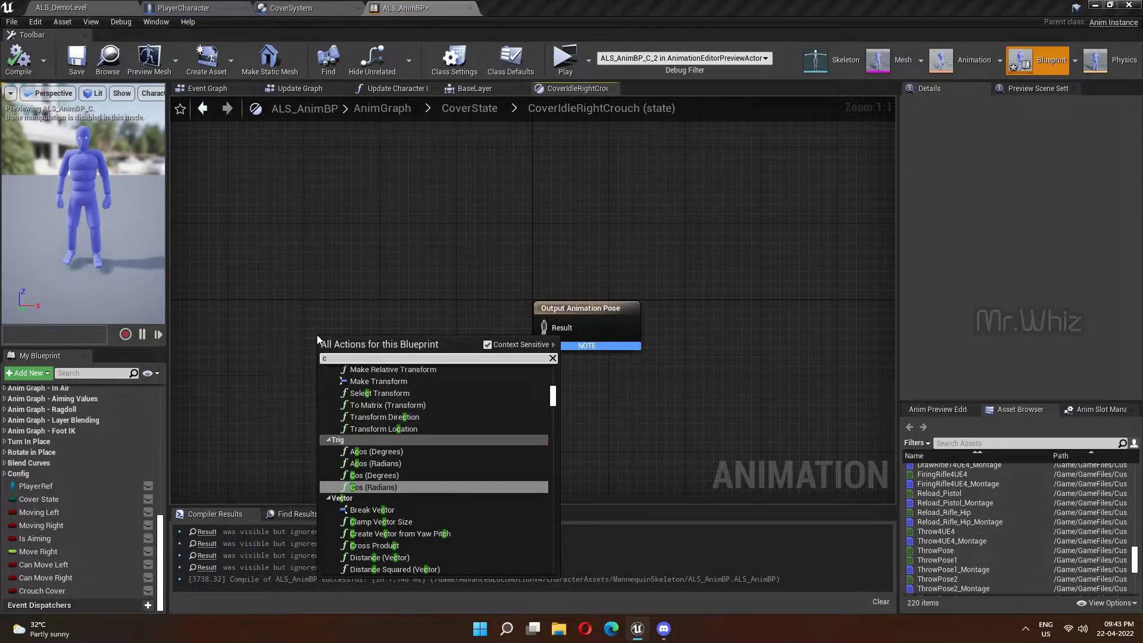
{"action": "type", "text": "rouch"}
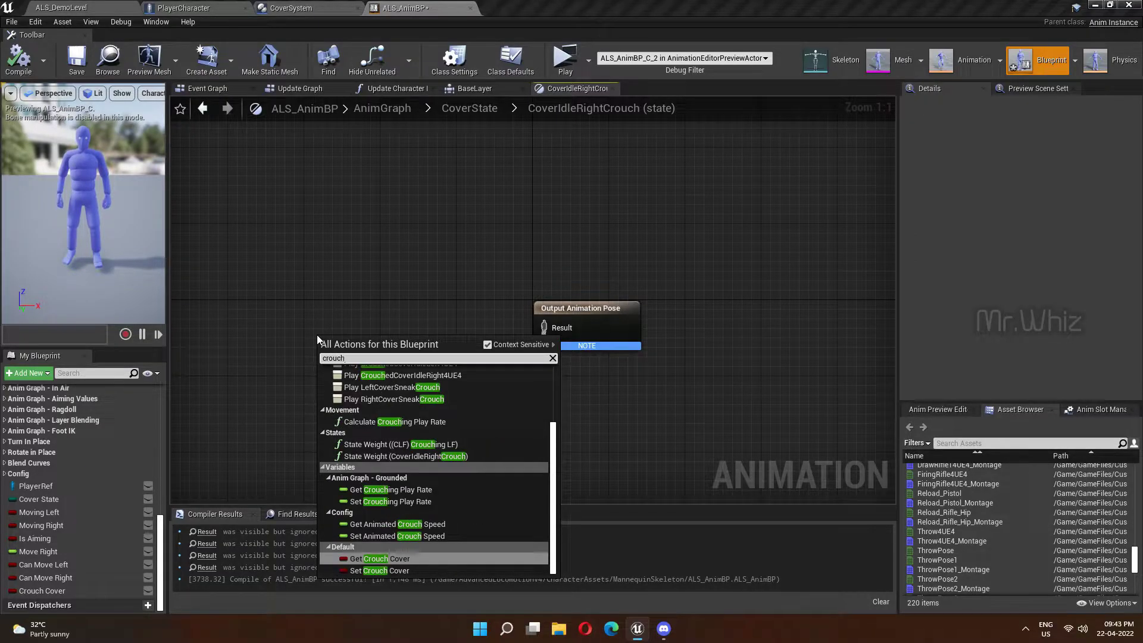
{"action": "type", "text": "ed"}
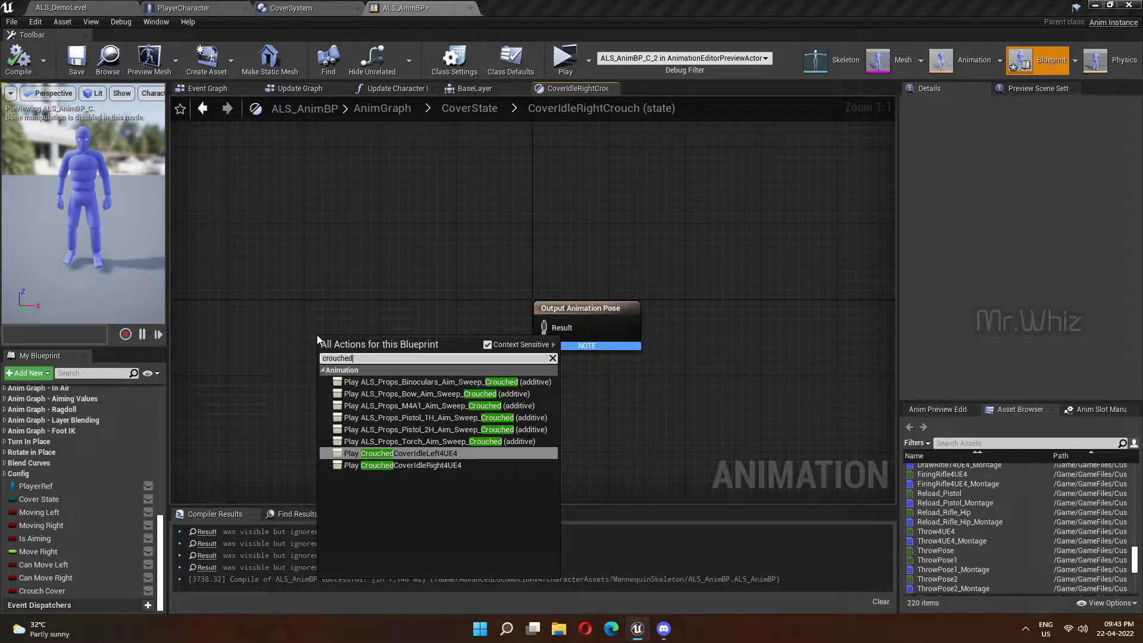
{"action": "left_click", "coordinate": [415, 297]}
Filter the Asset Browser by 'crouch' and wire CrouchedCoverIdleRight4UE4 into Output Animation Pose.
{"action": "left_click", "coordinate": [949, 440]}
{"action": "type", "text": "crouch"}
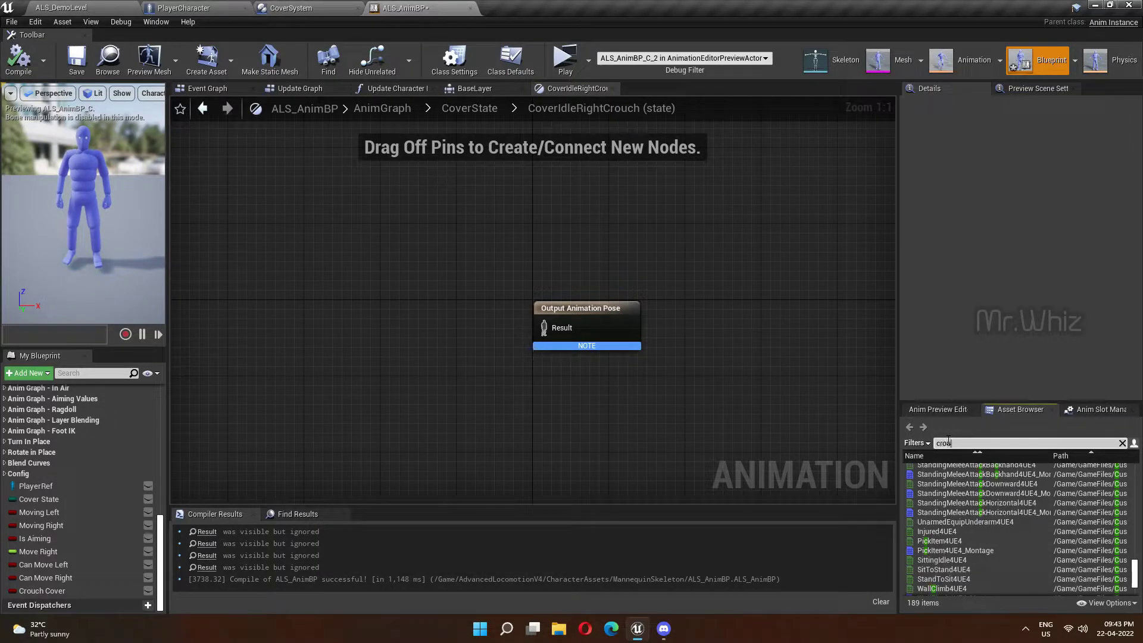
{"action": "mouse_move", "coordinate": [964, 527]}
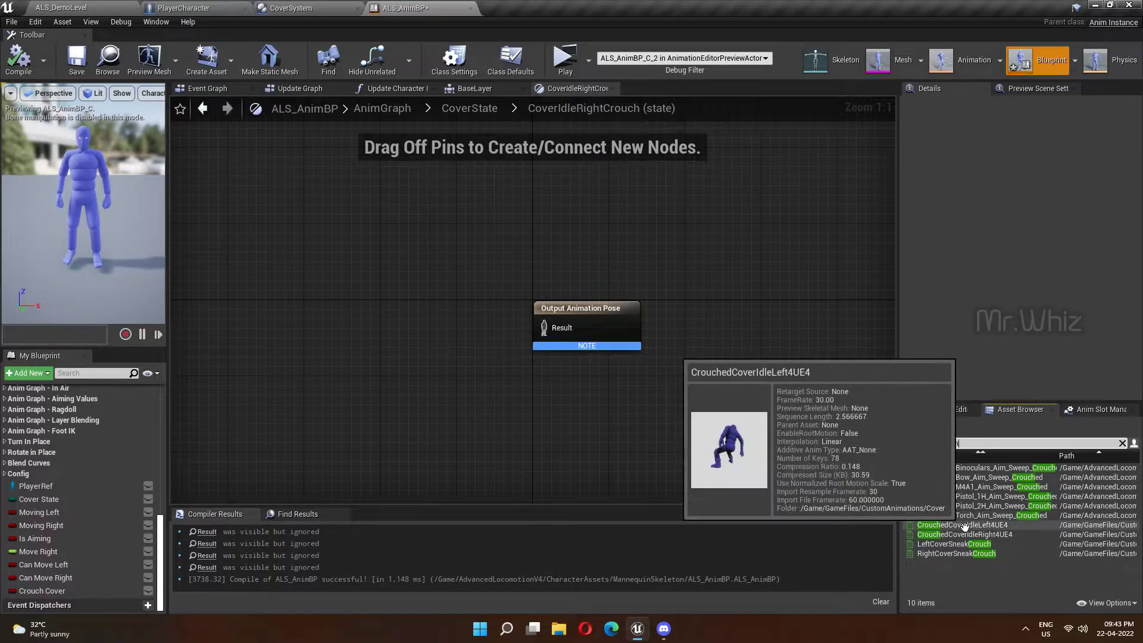
{"action": "left_click_drag", "start_coordinate": [964, 535], "coordinate": [330, 287]}
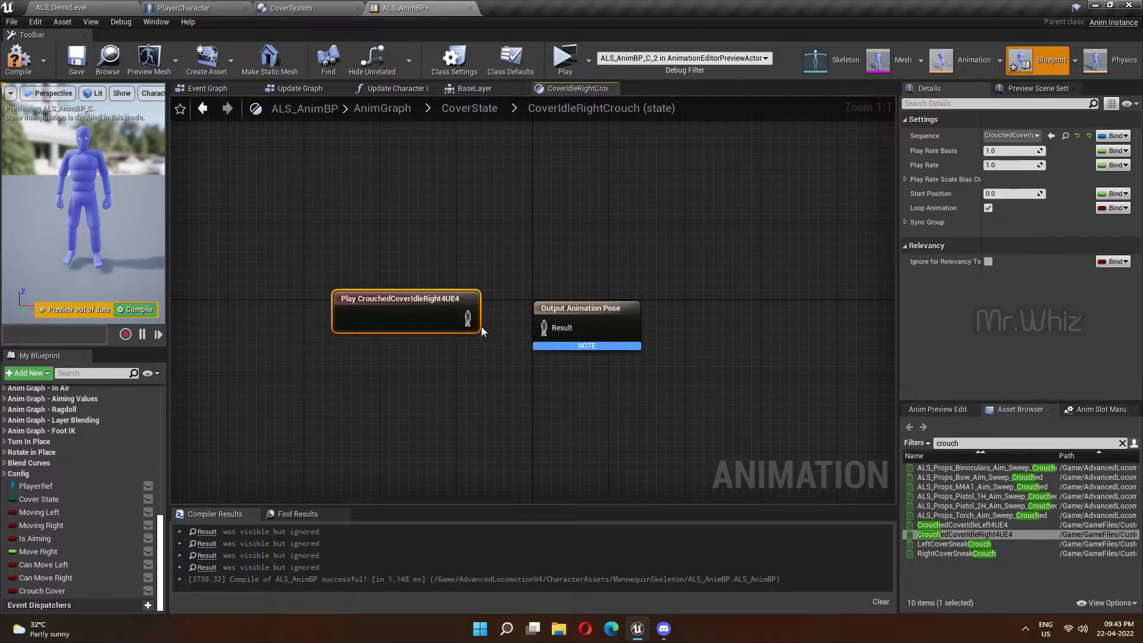
{"action": "left_click_drag", "start_coordinate": [468, 319], "coordinate": [571, 308]}
{"action": "left_click_drag", "start_coordinate": [572, 308], "coordinate": [582, 299]}
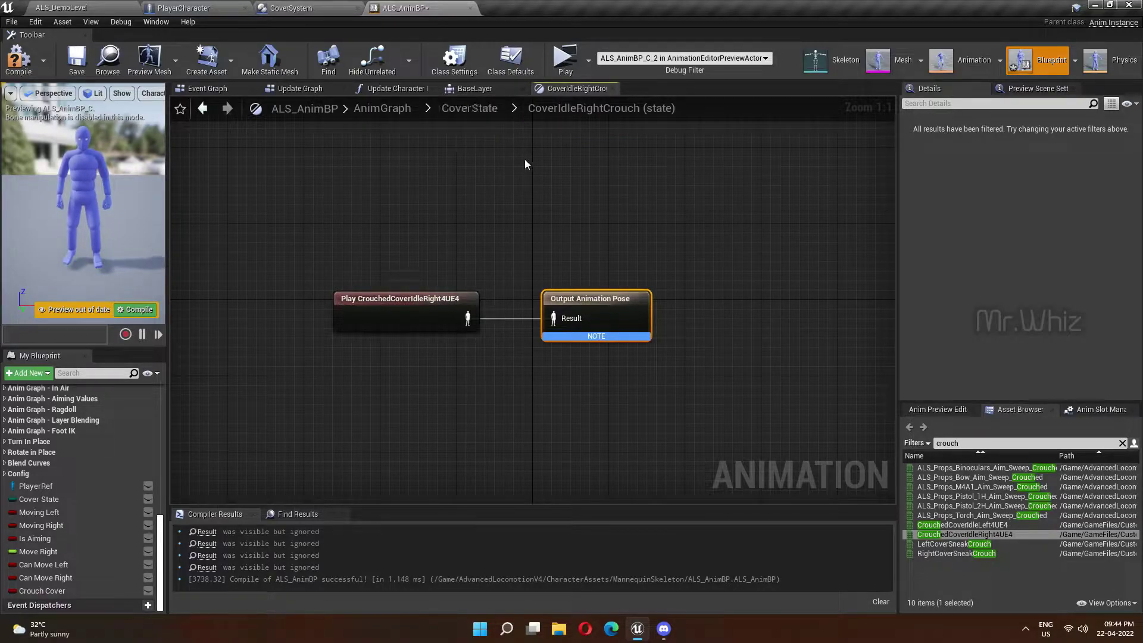
{"action": "left_click", "coordinate": [470, 108]}
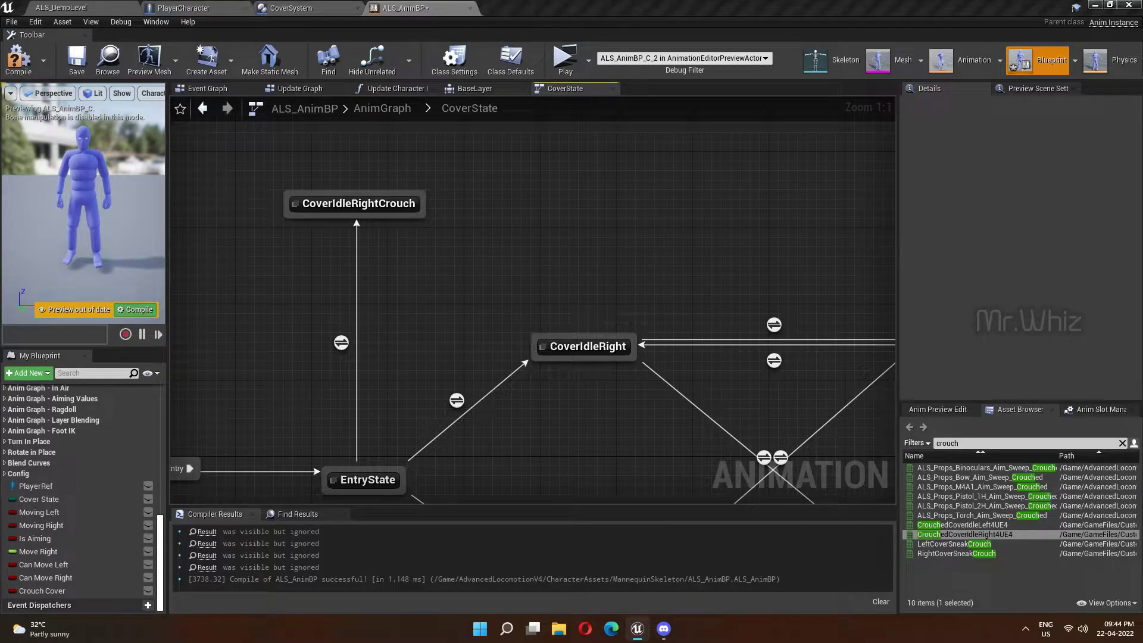
Add a MovingRightCover state off CoverIdleRightCrouch, with a transition back to CoverIdleRightCrouch.
{"action": "right_click_drag", "start_coordinate": [663, 266], "coordinate": [602, 266]}
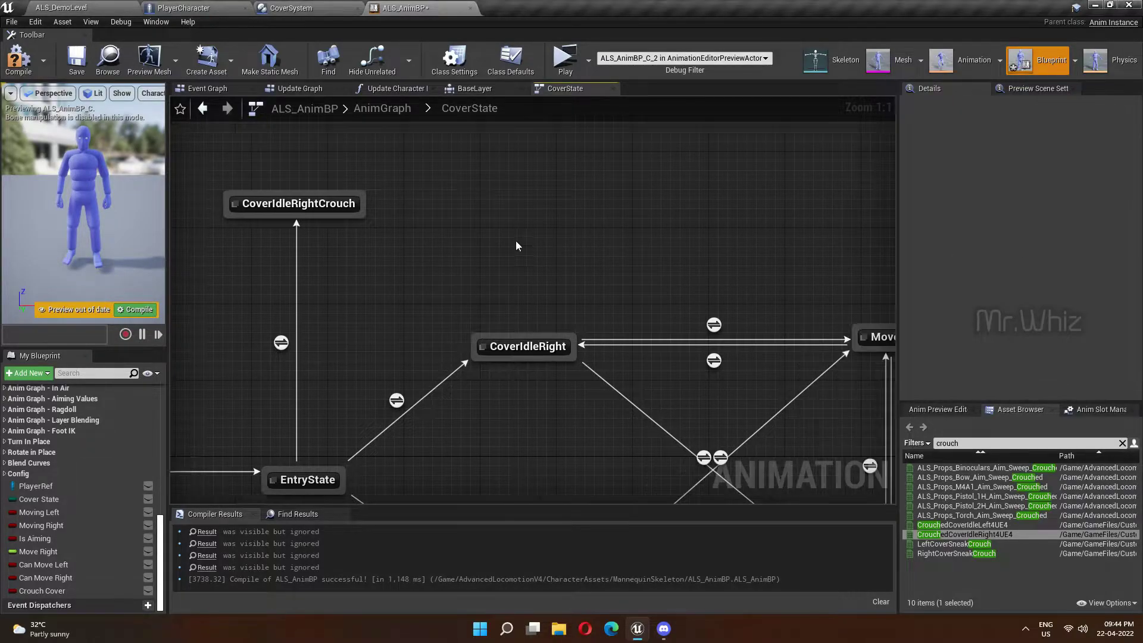
{"action": "left_click_drag", "start_coordinate": [352, 204], "coordinate": [352, 164]}
{"action": "right_click_drag", "start_coordinate": [596, 238], "coordinate": [545, 245]}
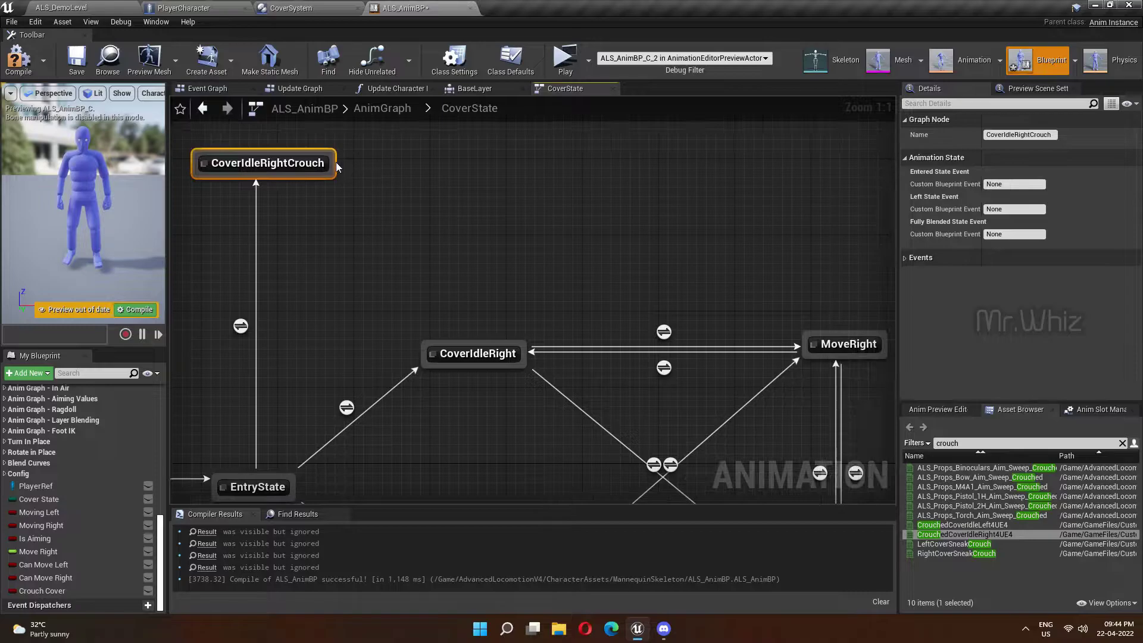
{"action": "left_click_drag", "start_coordinate": [333, 162], "coordinate": [771, 170]}
{"action": "left_click", "coordinate": [782, 191]}
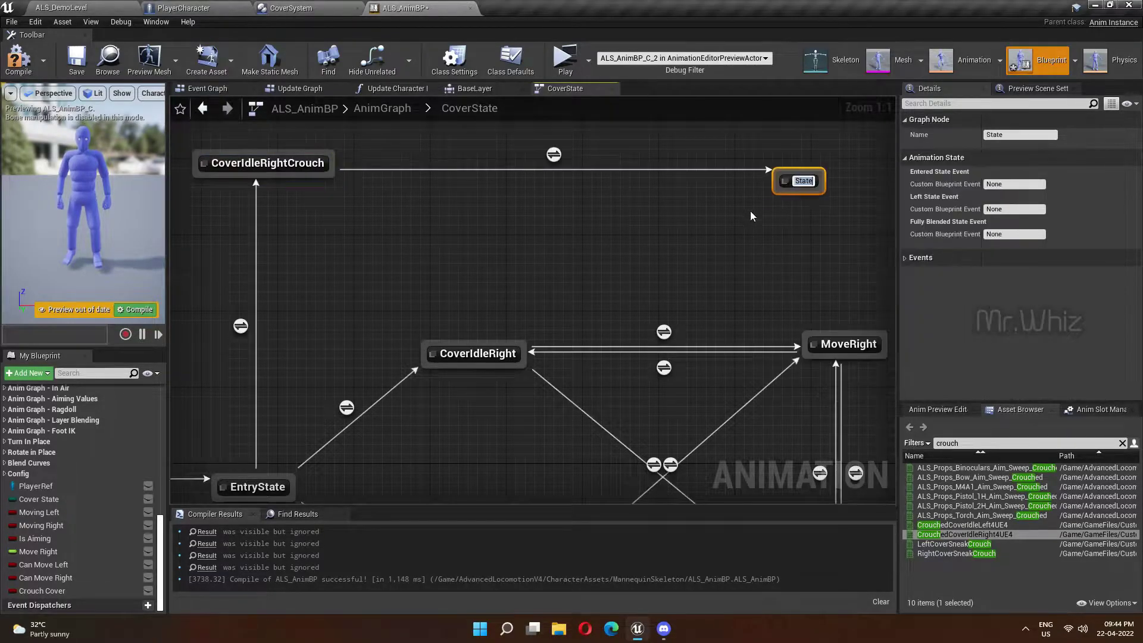
{"action": "type", "text": "MovinfR"}
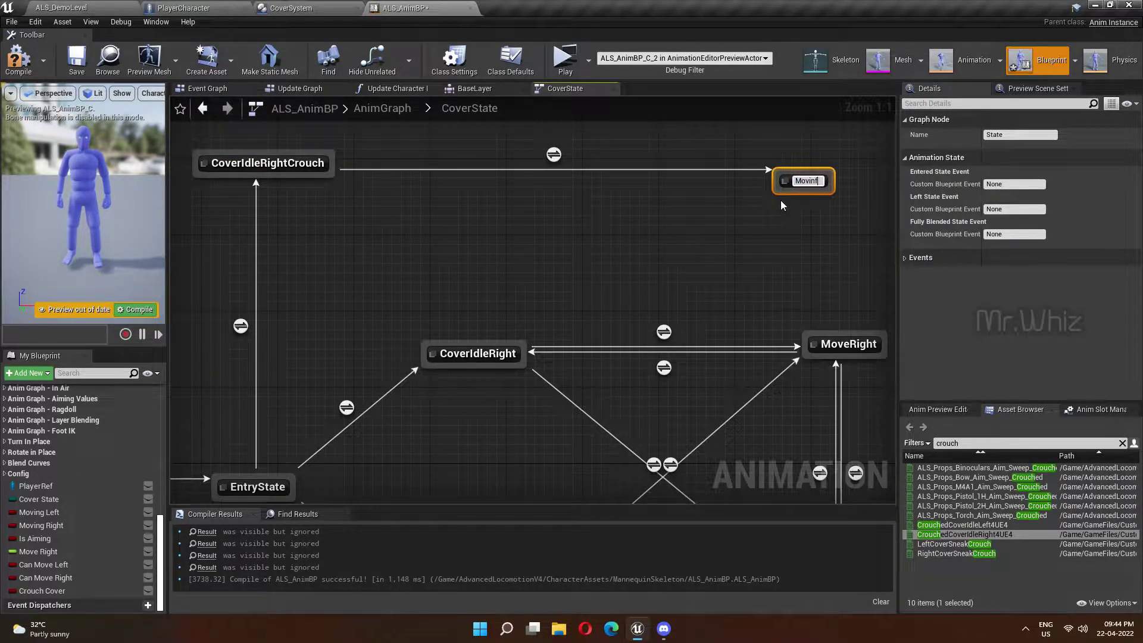
{"action": "key", "text": "BackSpace"}
{"action": "key", "text": "BackSpace"}
{"action": "type", "text": "gRightCover"}
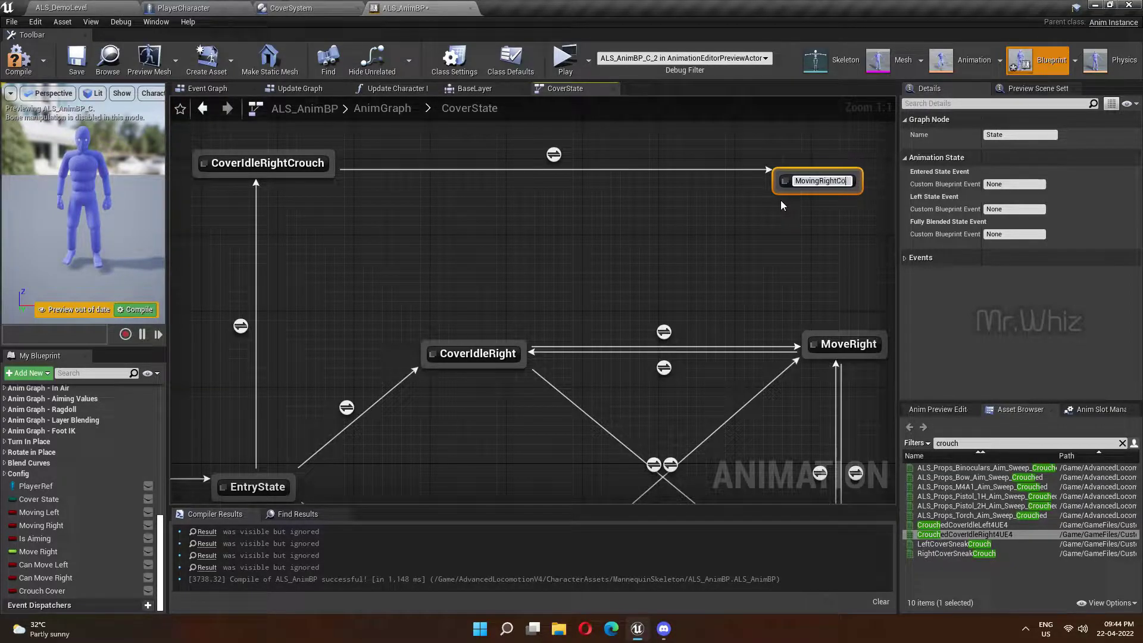
{"action": "key", "text": "Return"}
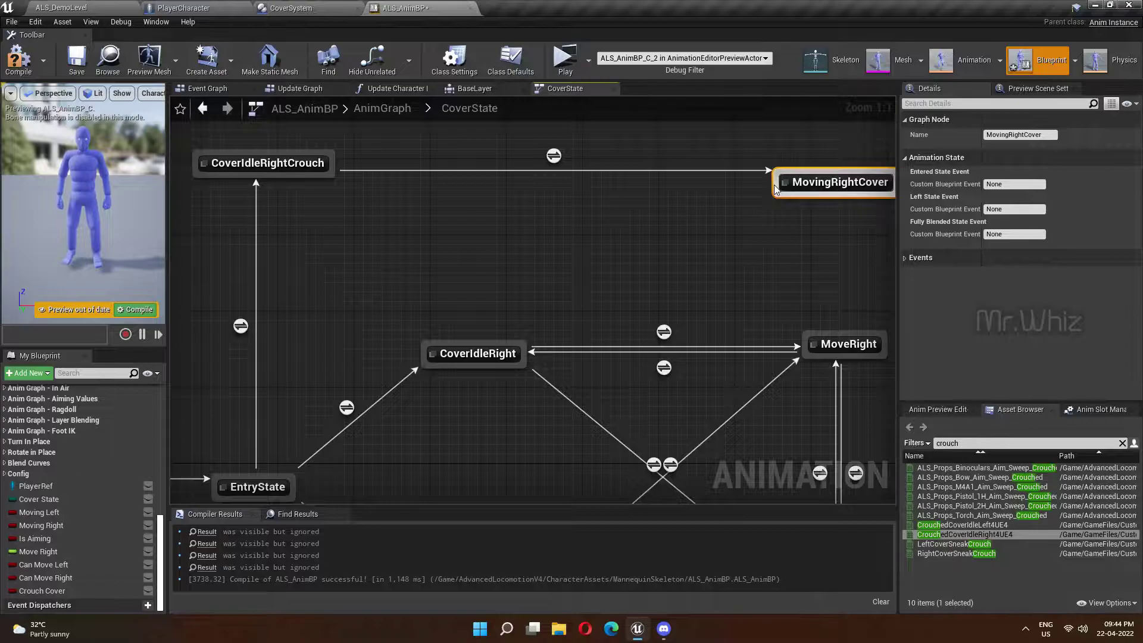
{"action": "left_click_drag", "start_coordinate": [774, 185], "coordinate": [327, 172]}
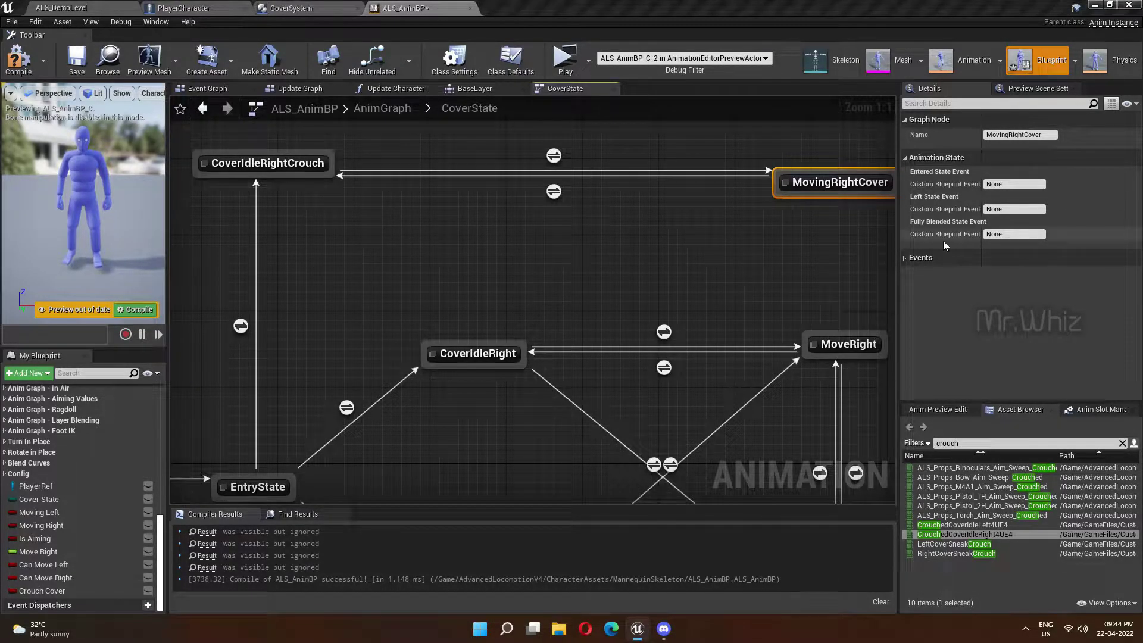
In the CoverIdleRightCrouch-to-MovingRightCover rule, feed Moving Right AND Crouch Cover into Can Enter Transition.
{"action": "double_click", "coordinate": [554, 156]}
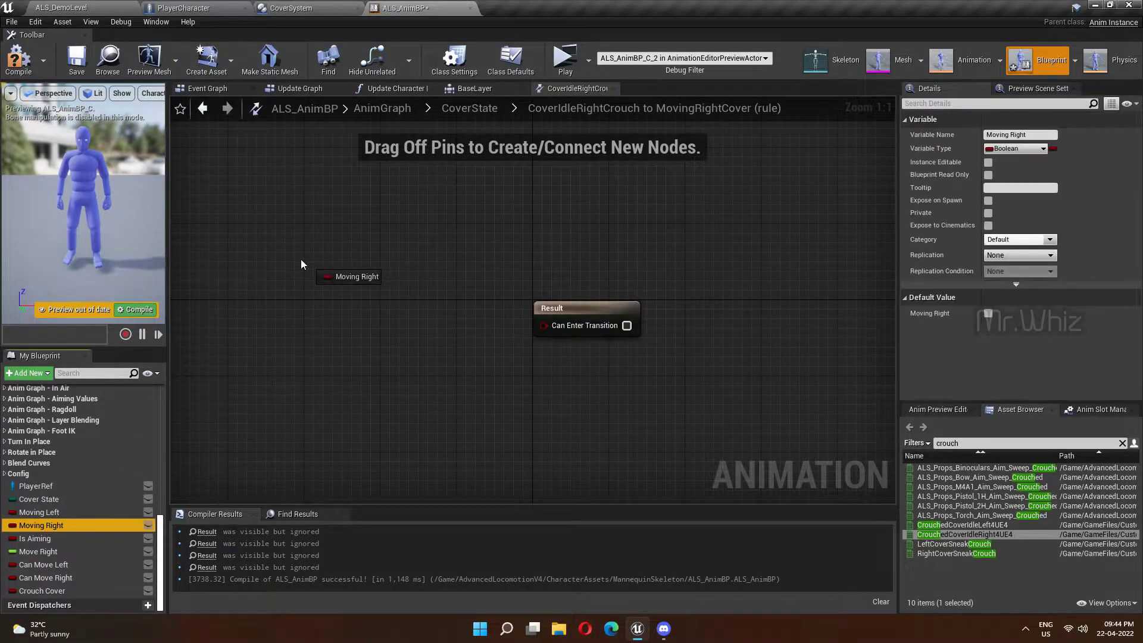
{"action": "left_click_drag", "start_coordinate": [41, 526], "coordinate": [301, 260]}
{"action": "left_click", "coordinate": [357, 274]}
{"action": "left_click_drag", "start_coordinate": [375, 278], "coordinate": [407, 301]}
{"action": "type", "text": "and"}
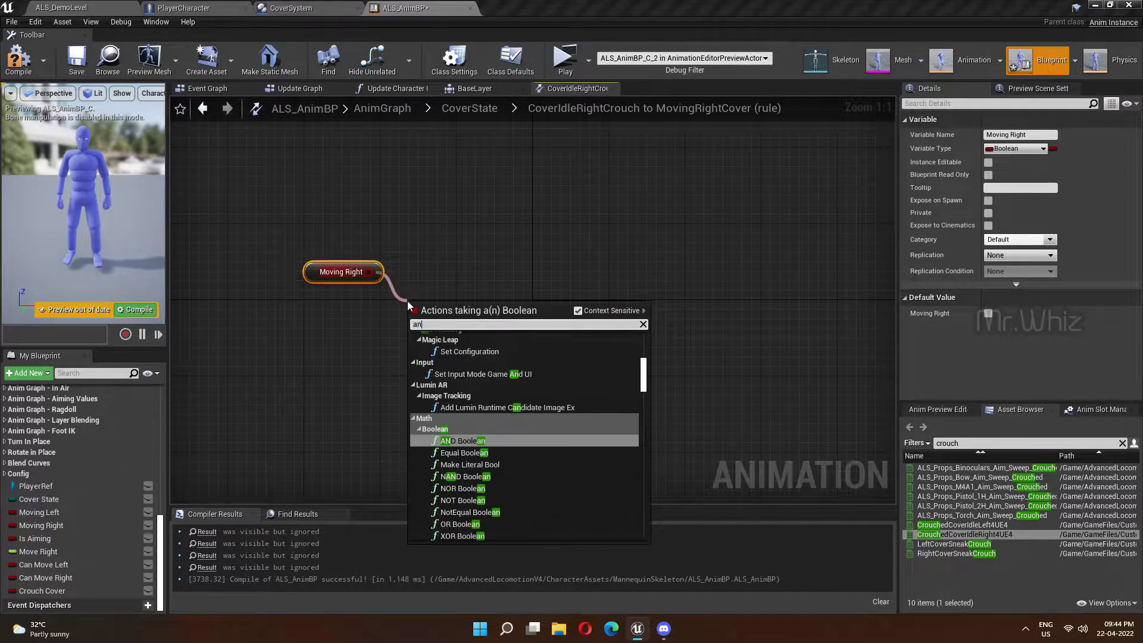
{"action": "key", "text": "Return"}
{"action": "mouse_move", "coordinate": [504, 312]}
{"action": "left_mouse_down"}
{"action": "mouse_move", "coordinate": [544, 325]}
{"action": "mouse_move", "coordinate": [599, 294]}
{"action": "left_mouse_up"}
{"action": "mouse_move", "coordinate": [43, 591]}
{"action": "left_mouse_down"}
{"action": "mouse_move", "coordinate": [379, 373]}
{"action": "mouse_move", "coordinate": [419, 326]}
{"action": "left_mouse_up"}
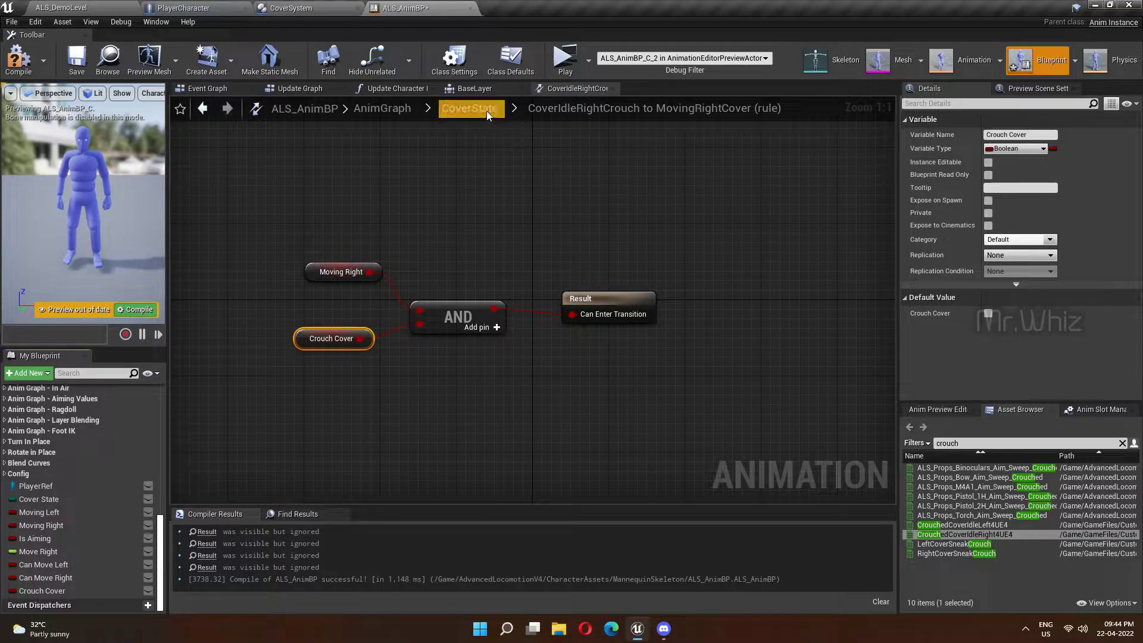
Select the Moving Right, Crouch Cover and AND nodes for copying.
{"action": "left_click_drag", "start_coordinate": [238, 246], "coordinate": [453, 356]}
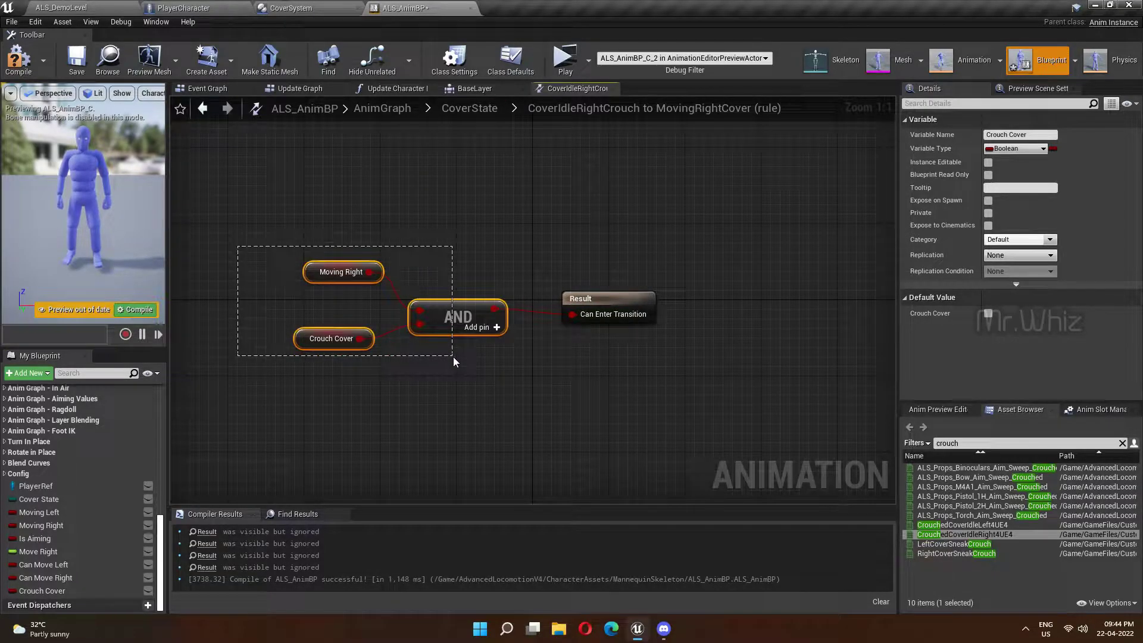
{"action": "left_click", "coordinate": [492, 169]}
{"action": "left_click_drag", "start_coordinate": [300, 232], "coordinate": [470, 387]}
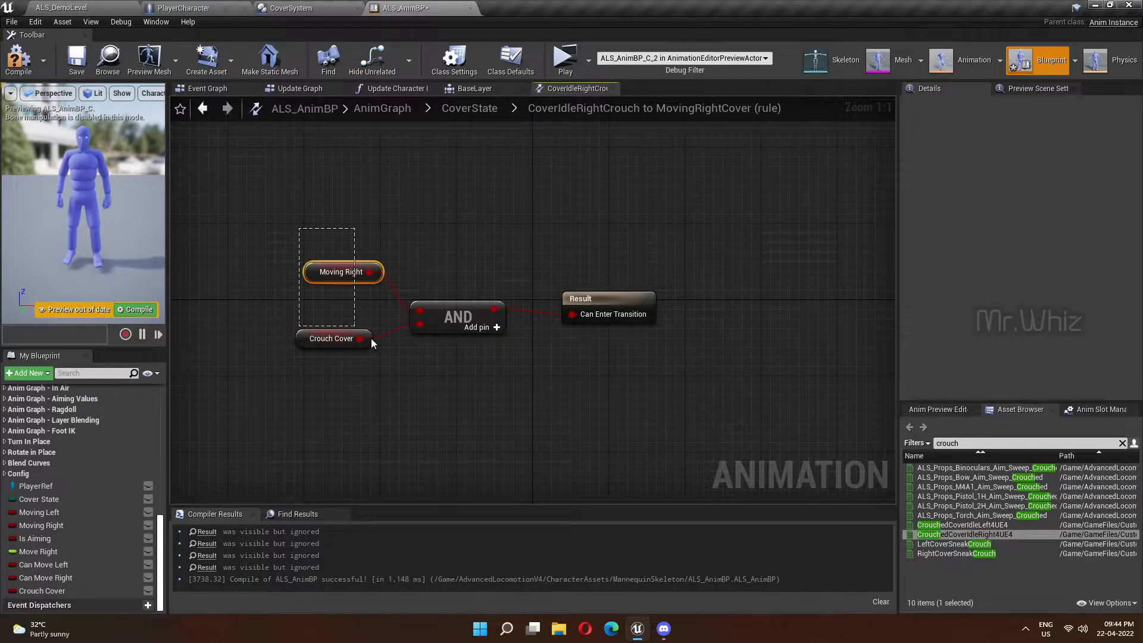
Paste the copied Moving Right, Crouch Cover and AND nodes into the MovingRightCover-to-CoverIdleRightCrouch rule.
{"action": "left_click", "coordinate": [461, 114]}
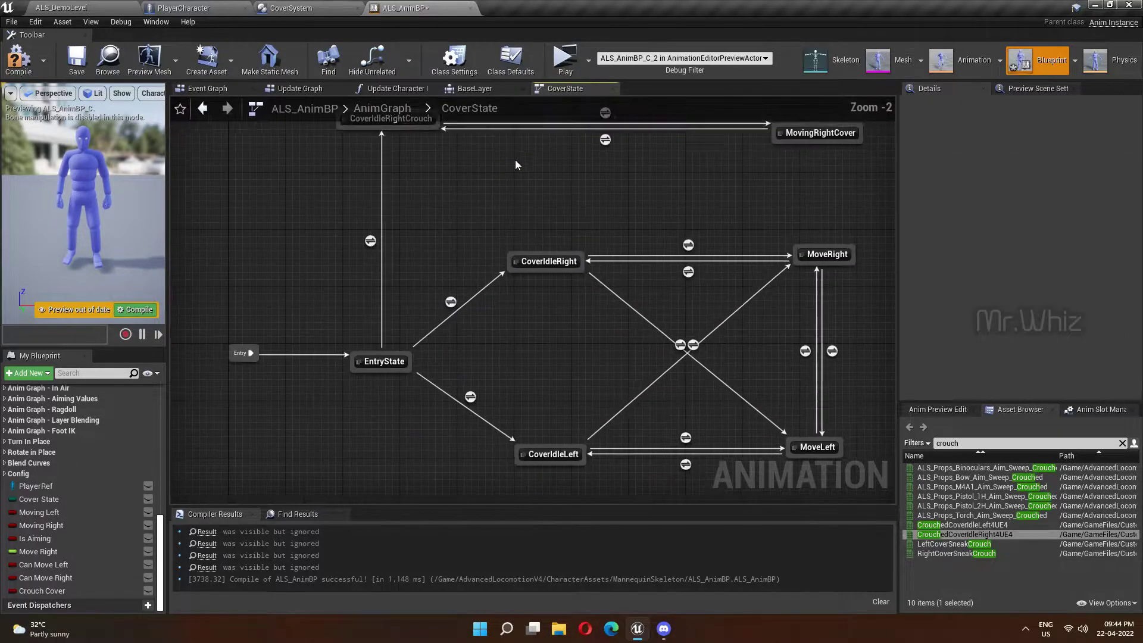
{"action": "double_click", "coordinate": [586, 221]}
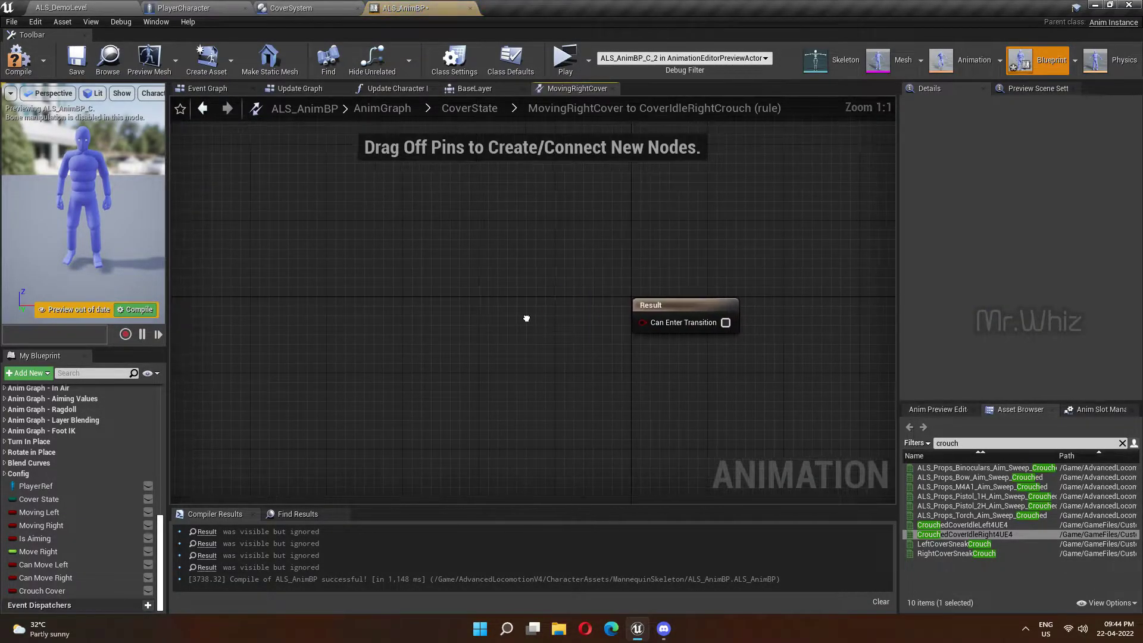
{"action": "key", "text": "ctrl+v"}
{"action": "left_click_drag", "start_coordinate": [655, 328], "coordinate": [493, 318]}
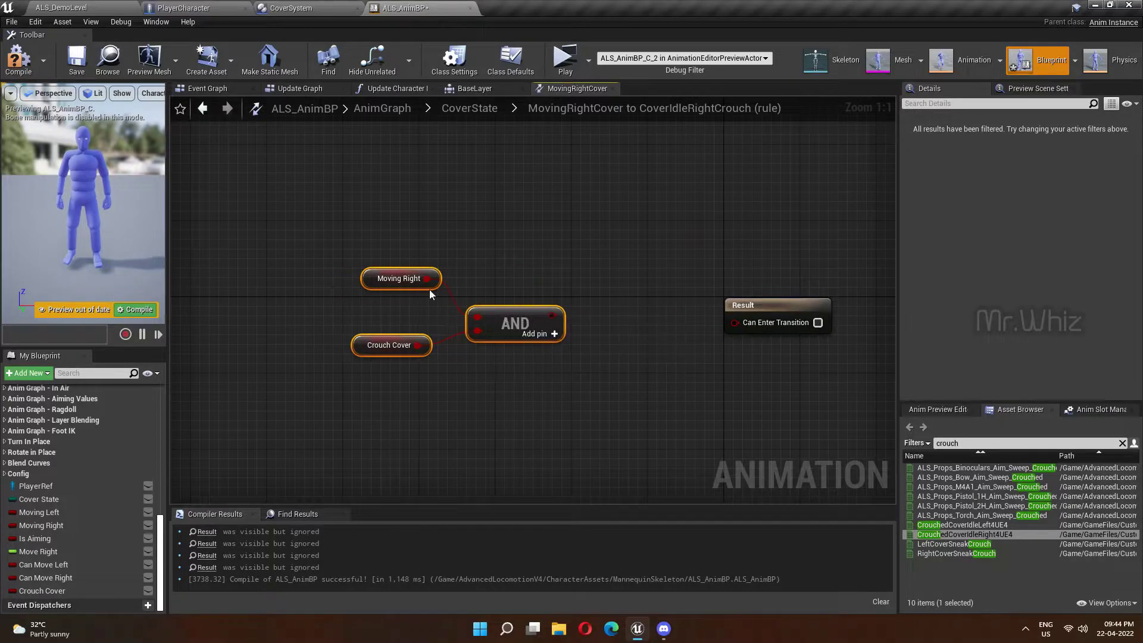
Insert a NOT after Moving Right into the AND, and wire AND to Can Enter Transition.
{"action": "left_click", "coordinate": [376, 285]}
{"action": "mouse_move", "coordinate": [376, 285]}
{"action": "left_mouse_down"}
{"action": "mouse_move", "coordinate": [337, 247]}
{"action": "mouse_move", "coordinate": [417, 263]}
{"action": "left_mouse_up"}
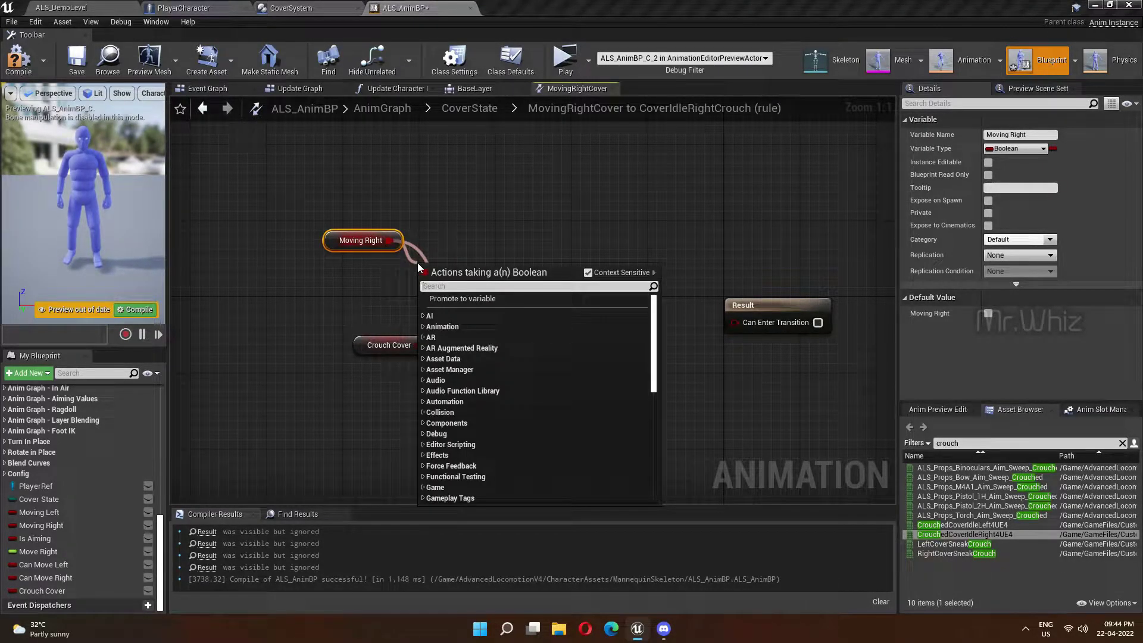
{"action": "type", "text": "not"}
{"action": "key", "text": "Return"}
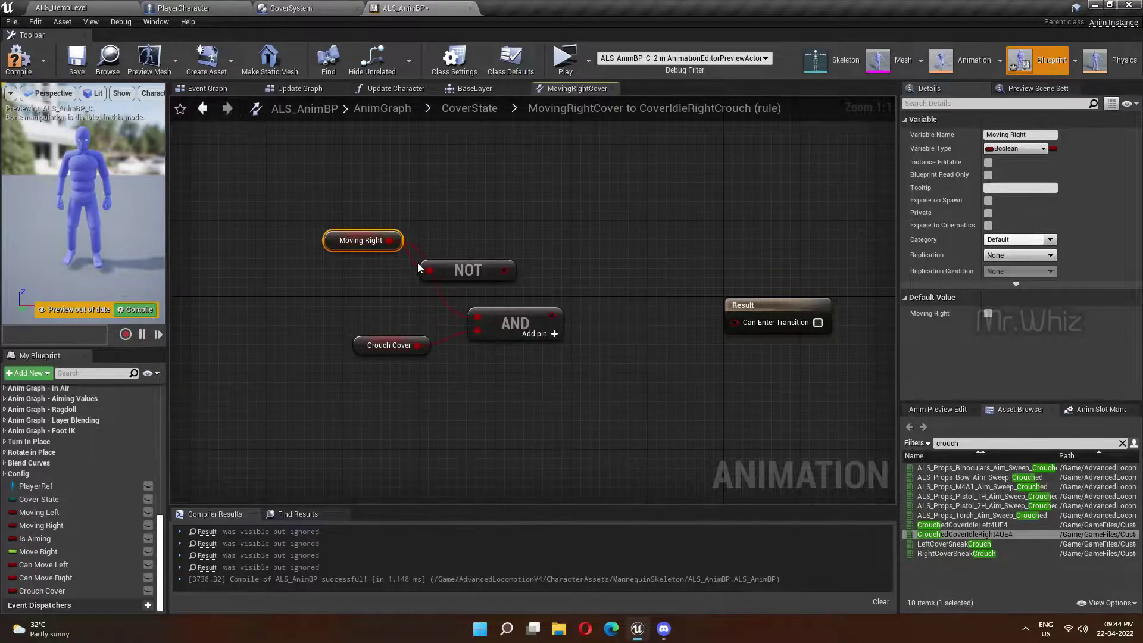
{"action": "mouse_move", "coordinate": [477, 277]}
{"action": "left_mouse_down"}
{"action": "mouse_move", "coordinate": [373, 277]}
{"action": "mouse_move", "coordinate": [477, 317]}
{"action": "left_mouse_up"}
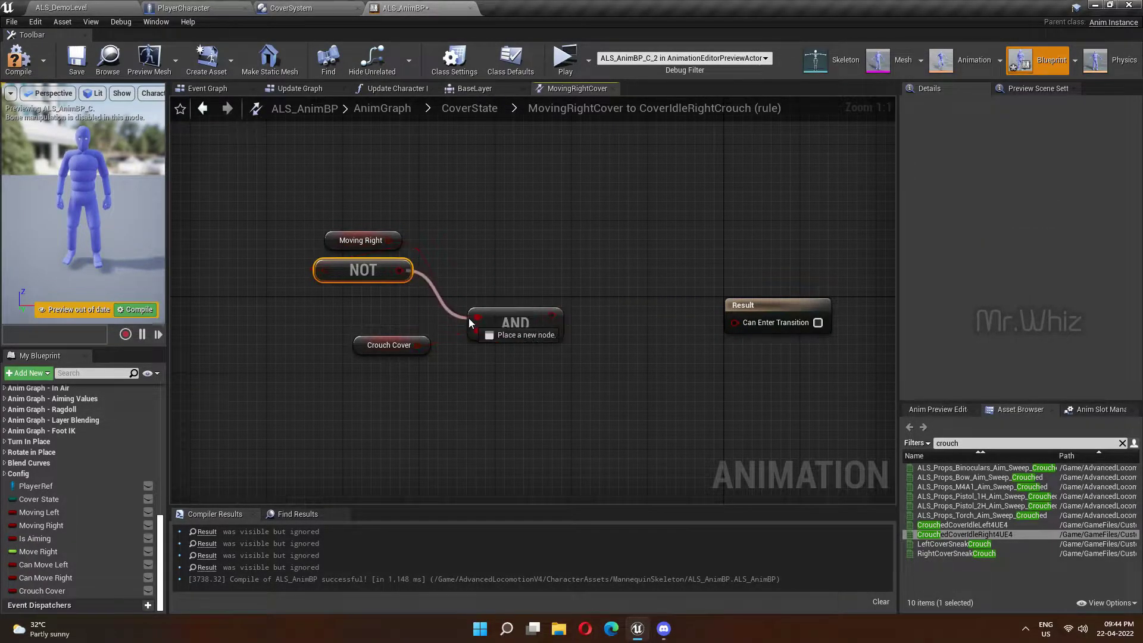
{"action": "mouse_move", "coordinate": [553, 315]}
{"action": "left_mouse_down"}
{"action": "mouse_move", "coordinate": [735, 323]}
{"action": "mouse_move", "coordinate": [667, 304]}
{"action": "left_mouse_up"}
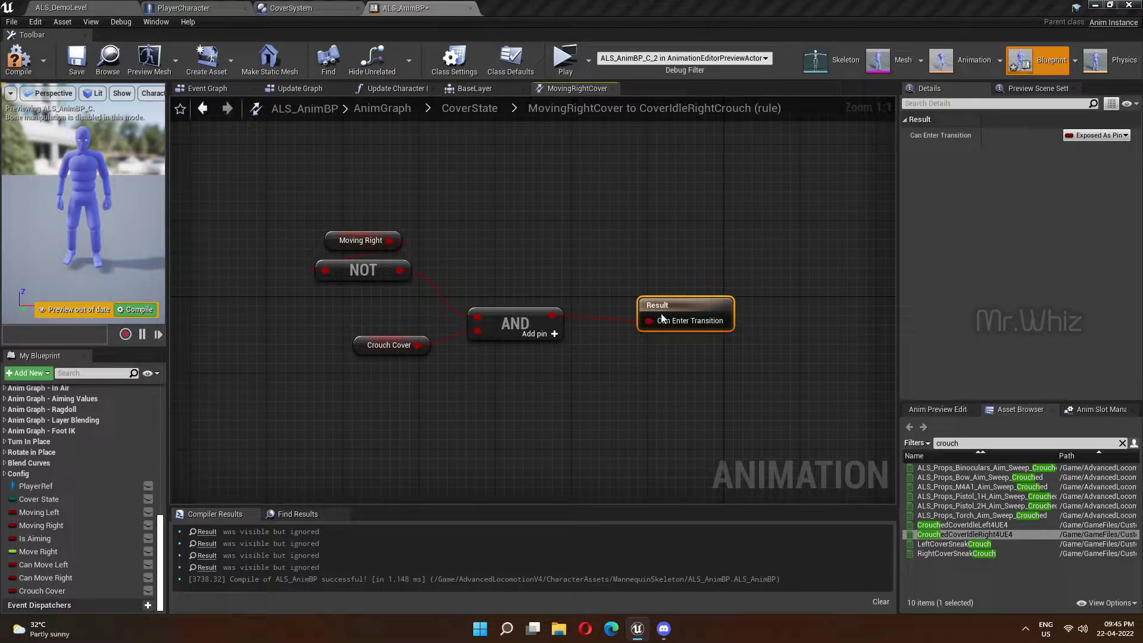
{"action": "left_click", "coordinate": [470, 108]}
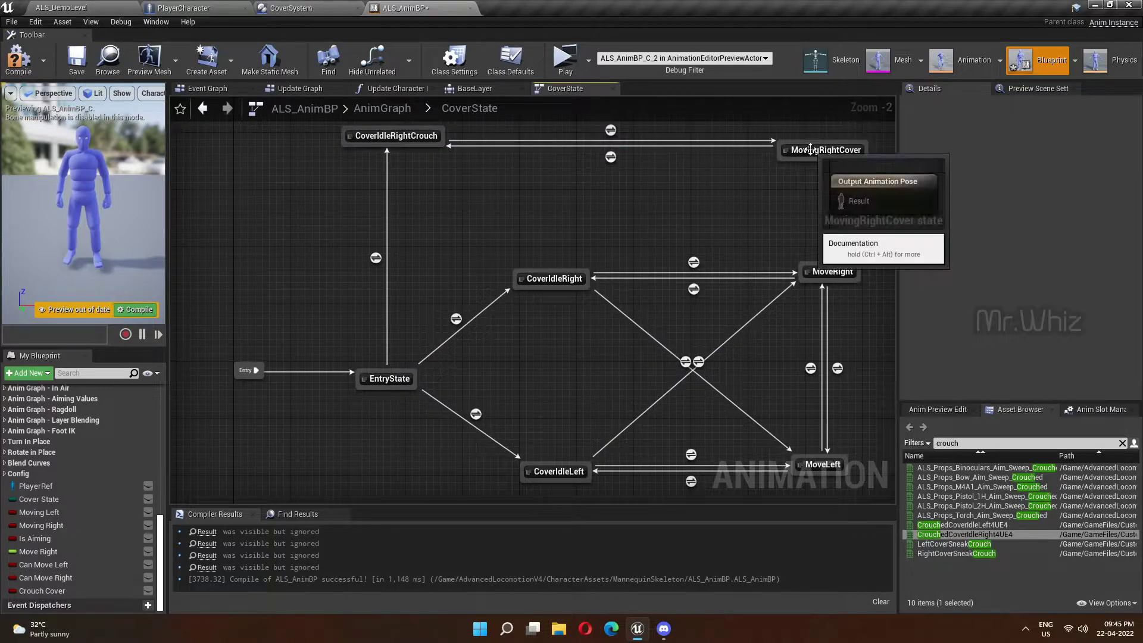
Drop the RightCoverSneakCrouch animation from the Asset Browser into the MovingRightCover state graph.
{"action": "double_click", "coordinate": [831, 150]}
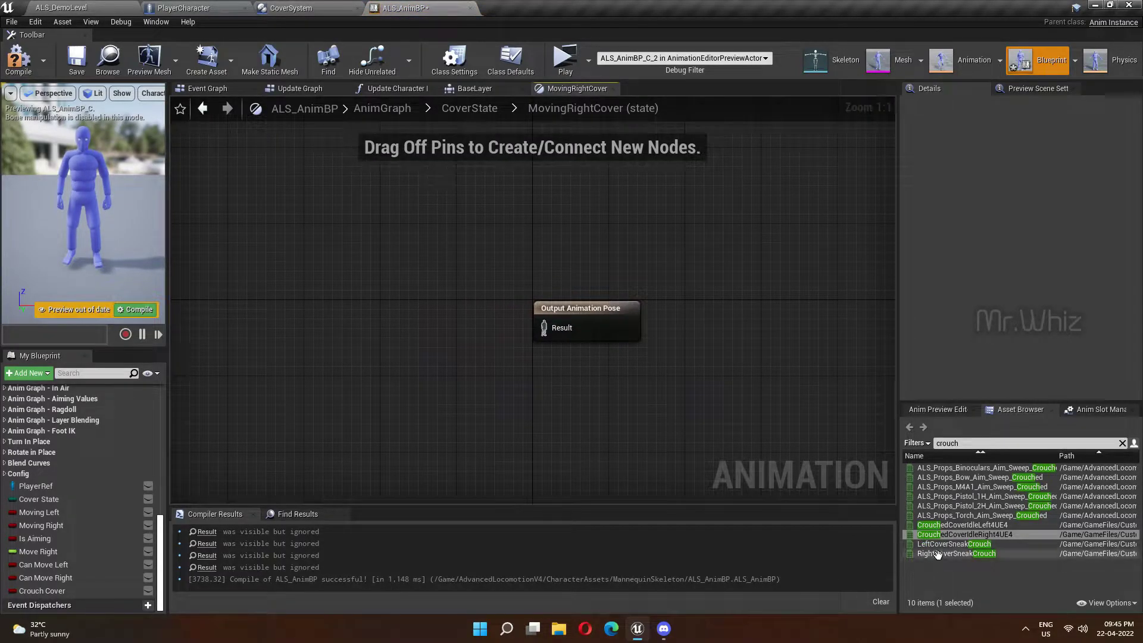
{"action": "mouse_move", "coordinate": [938, 555]}
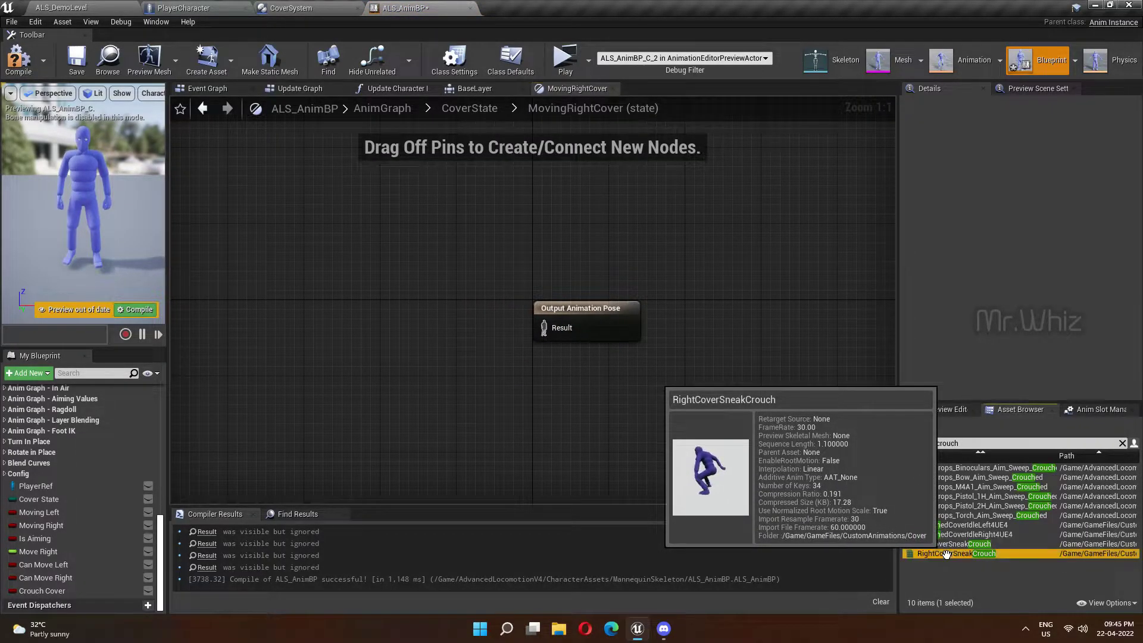
{"action": "mouse_move", "coordinate": [938, 555]}
{"action": "left_mouse_down"}
{"action": "mouse_move", "coordinate": [370, 301]}
{"action": "mouse_move", "coordinate": [544, 327]}
{"action": "mouse_move", "coordinate": [558, 289]}
{"action": "left_mouse_up"}
{"action": "left_click", "coordinate": [494, 111]}
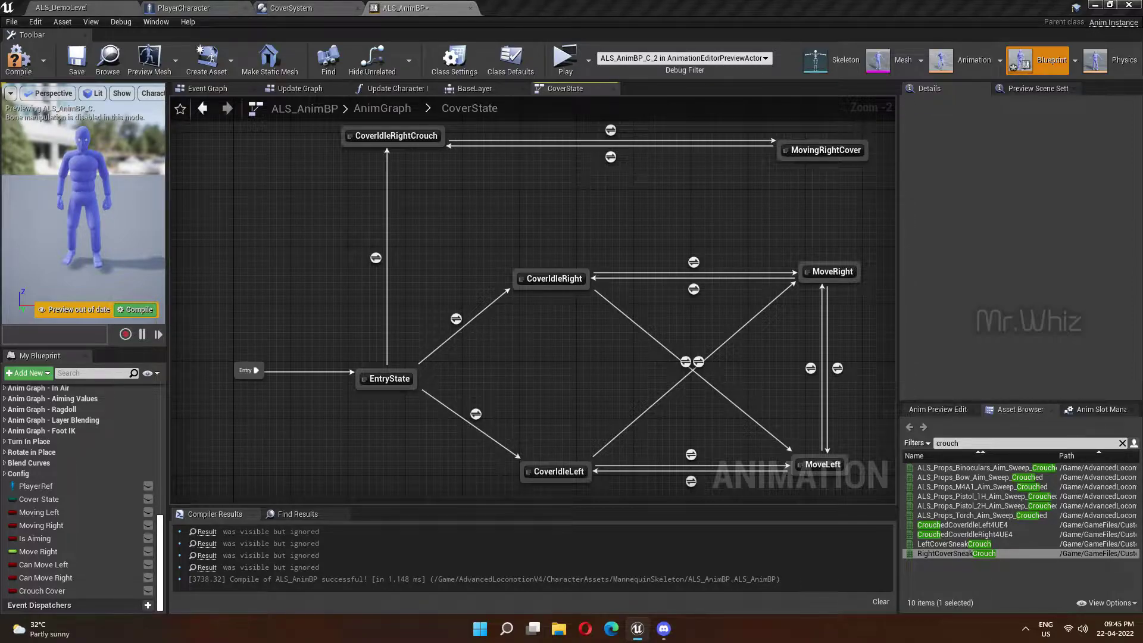
Draw a transition down from EntryState into a new state named CoverIdleLeftCrouch.
{"action": "scroll", "coordinate": [795, 204], "scroll_direction": "down", "scroll_amount": 2}
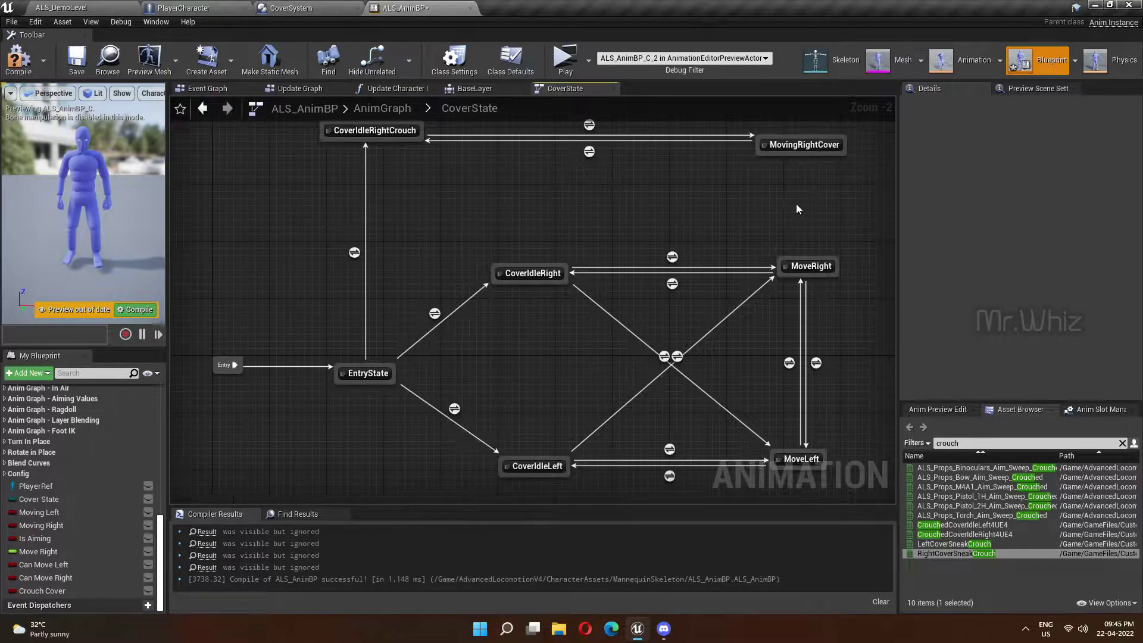
{"action": "left_click_drag", "start_coordinate": [442, 310], "coordinate": [445, 451]}
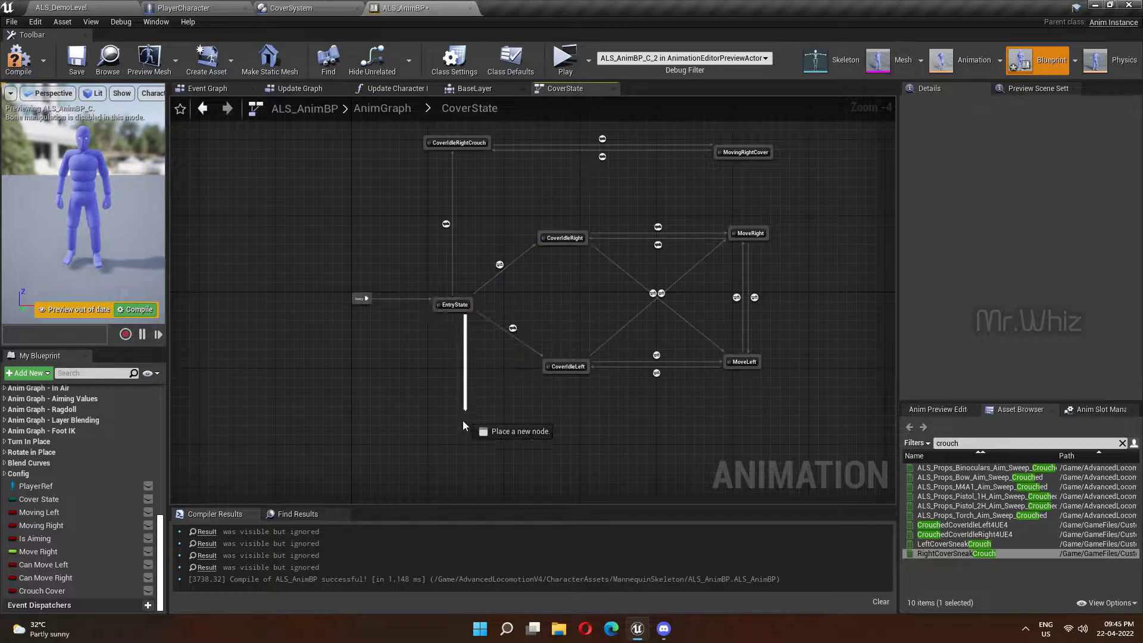
{"action": "left_click", "coordinate": [468, 239]}
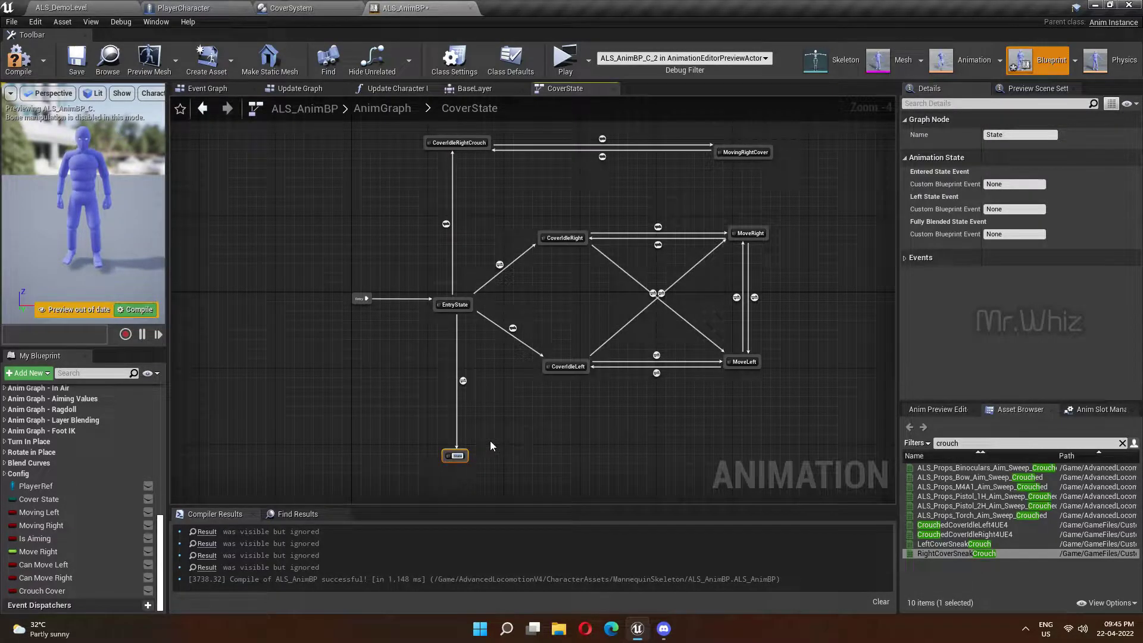
{"action": "type", "text": "CoverIdle"}
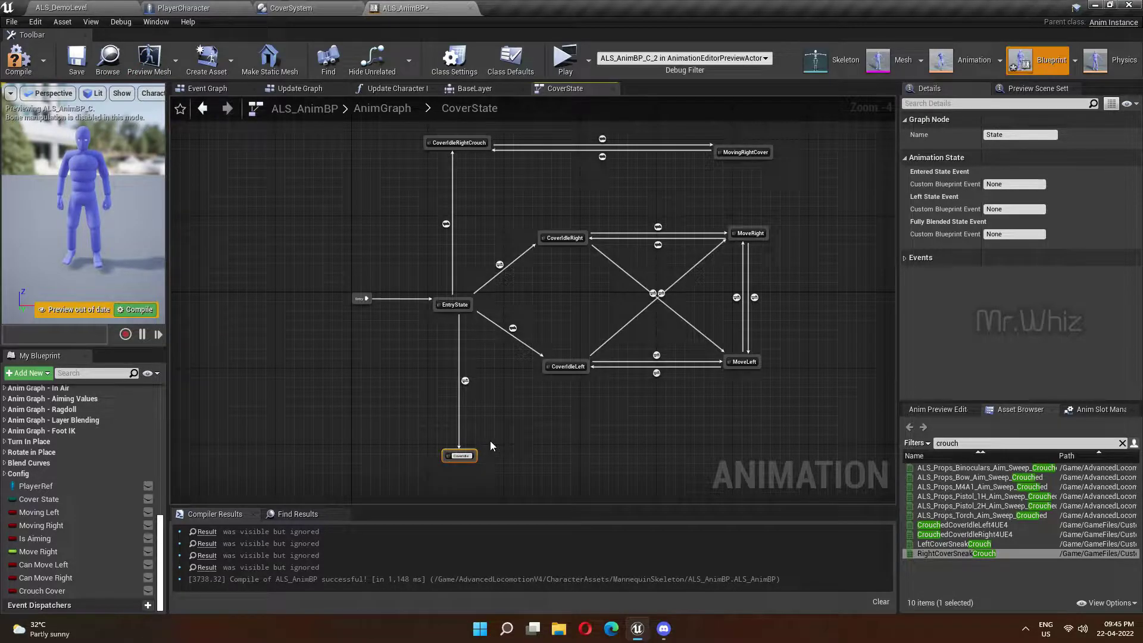
{"action": "type", "text": "LeftCrouch"}
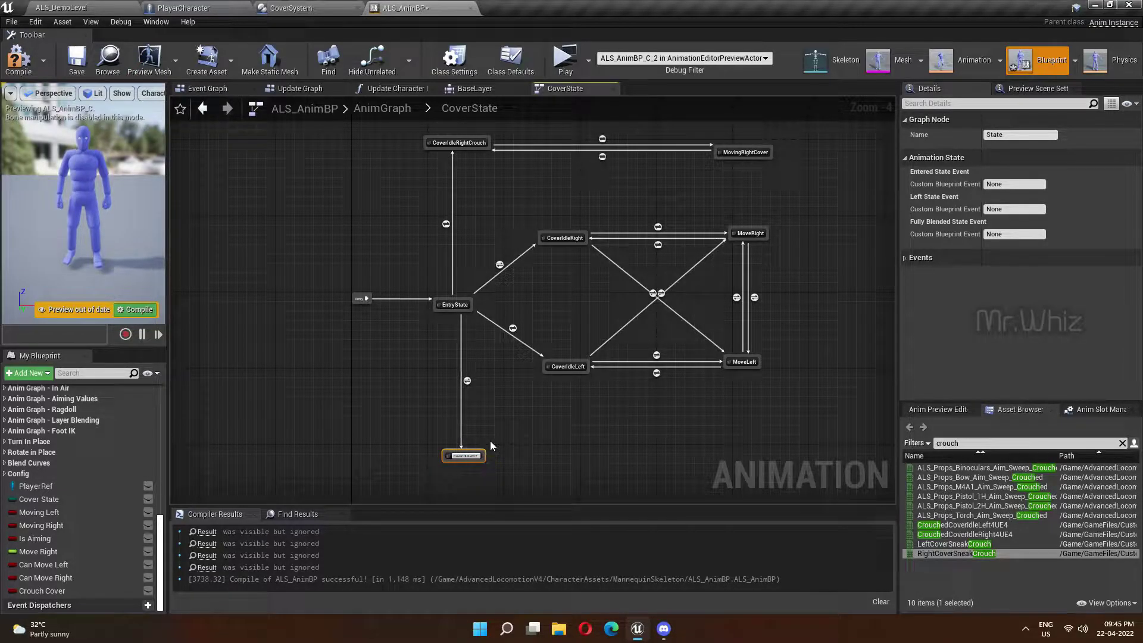
{"action": "key", "text": "Return"}
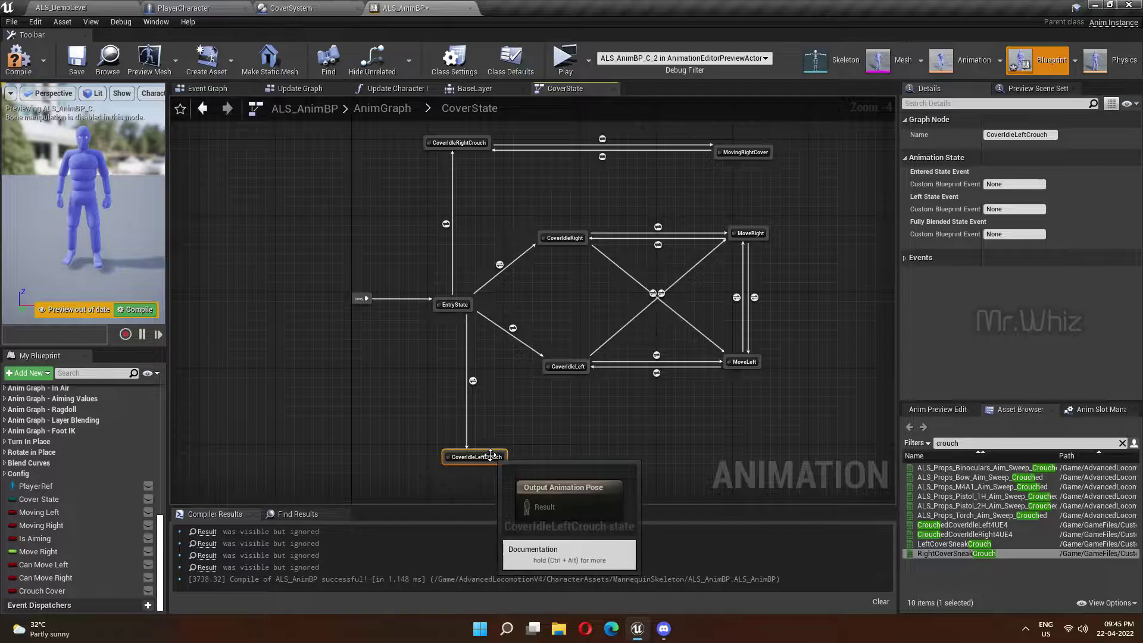
{"action": "left_click_drag", "start_coordinate": [463, 456], "coordinate": [453, 456]}
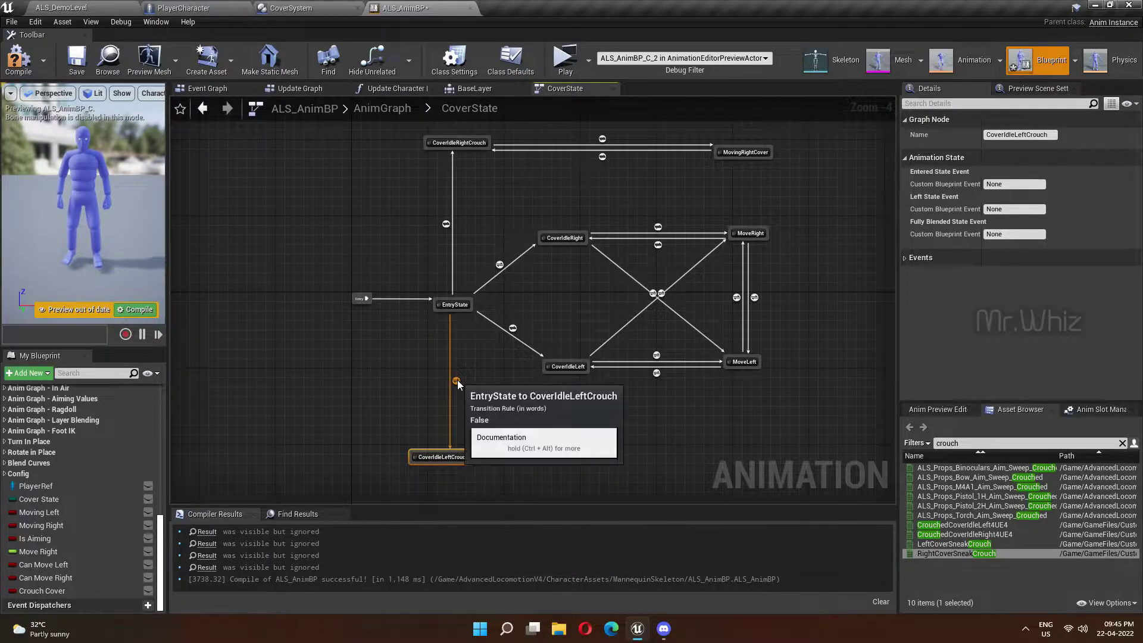
Copy the Cover State, InCover compare, Crouch Cover and AND nodes from the EntryState-to-CoverIdleRightCrouch rule.
{"action": "double_click", "coordinate": [446, 224]}
{"action": "left_click_drag", "start_coordinate": [281, 193], "coordinate": [505, 387]}
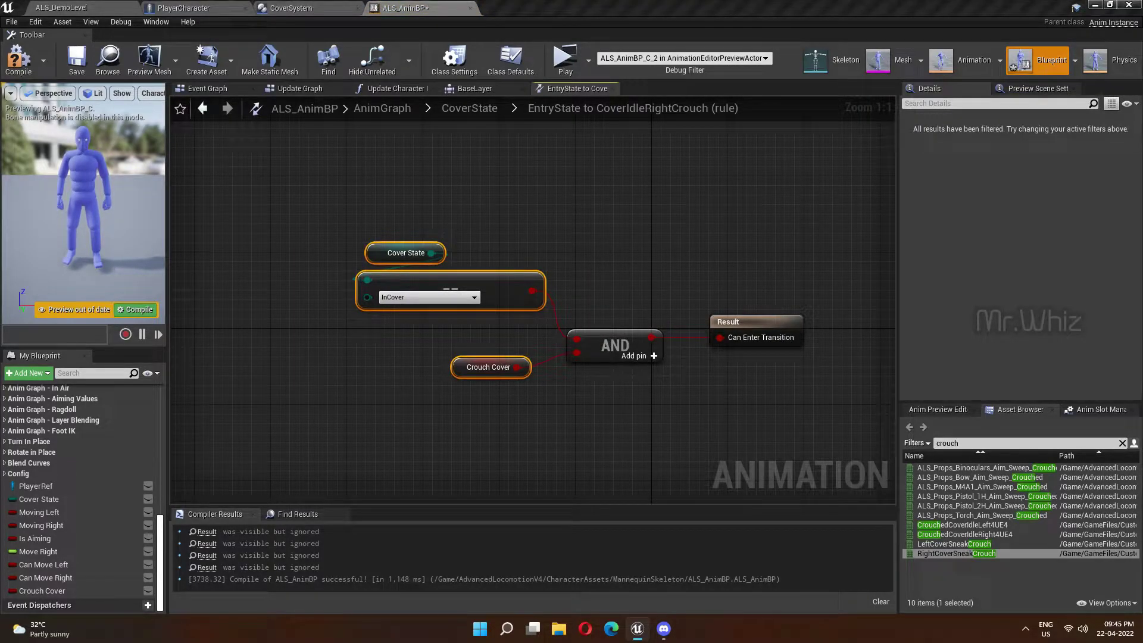
{"action": "left_click", "coordinate": [614, 348], "text": "shift"}
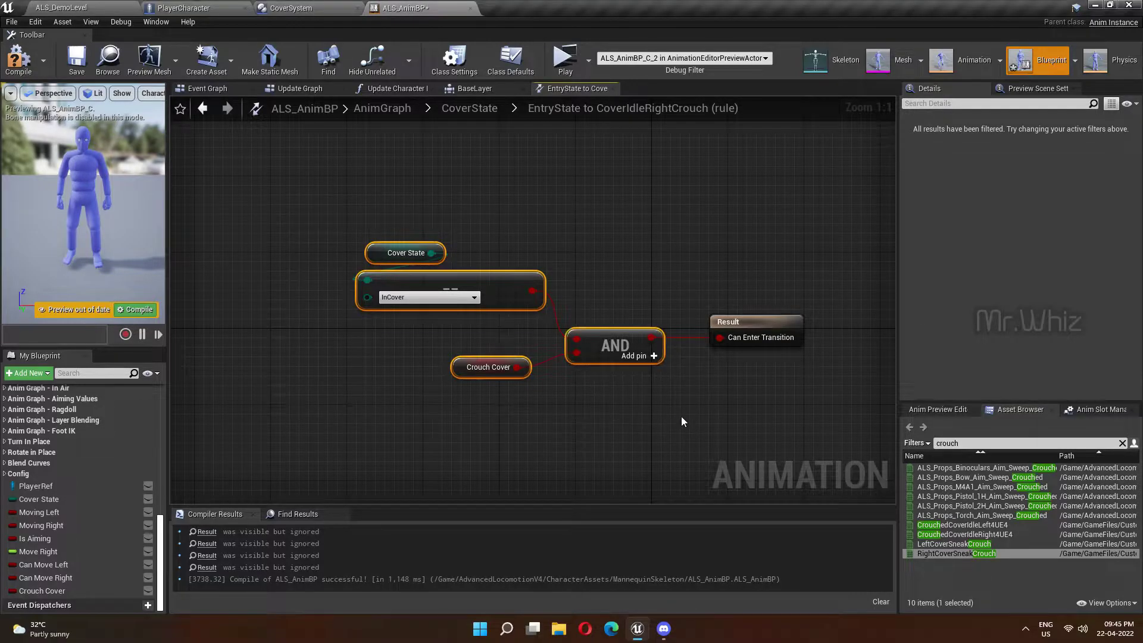
{"action": "left_click", "coordinate": [469, 108]}
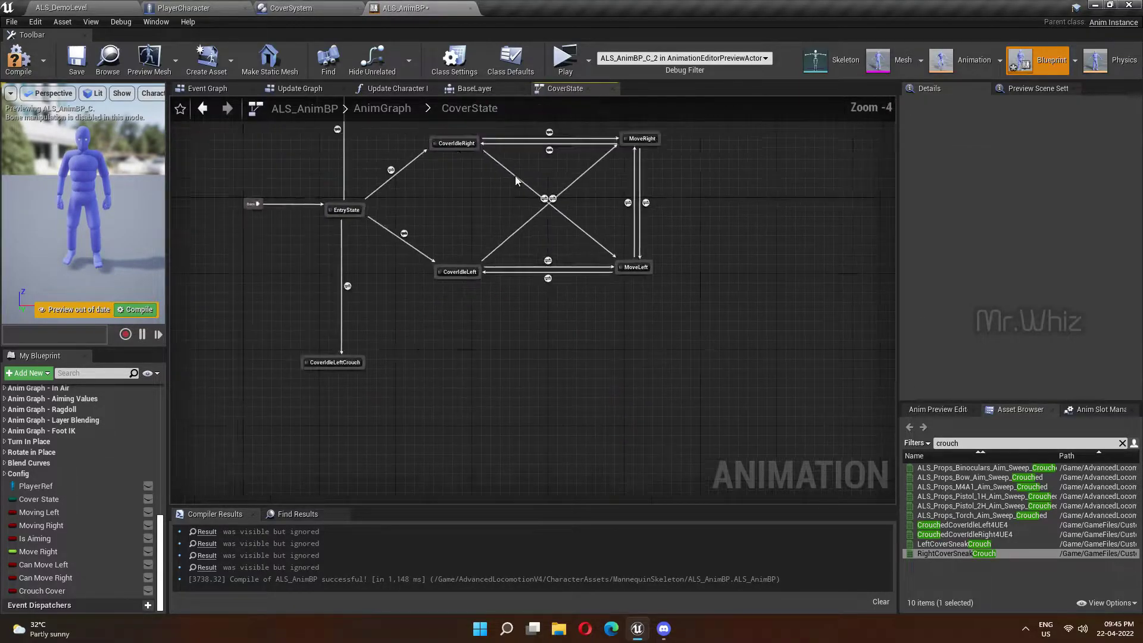
Paste those condition nodes into the EntryState-to-CoverIdleLeftCrouch rule.
{"action": "double_click", "coordinate": [475, 306]}
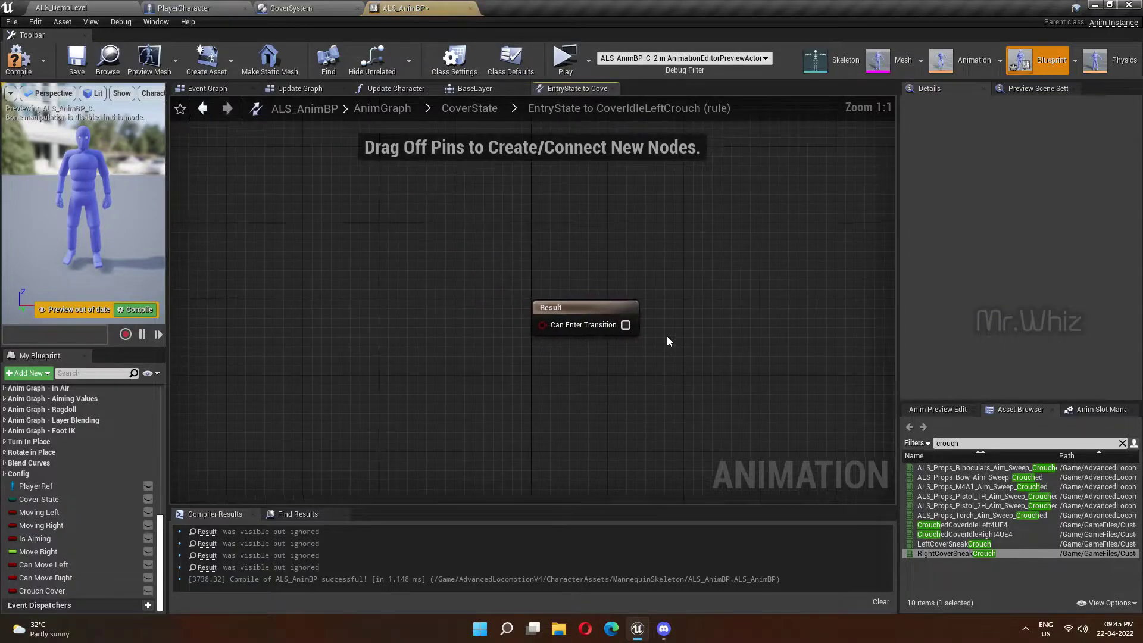
{"action": "mouse_move", "coordinate": [578, 308]}
{"action": "left_mouse_down"}
{"action": "mouse_move", "coordinate": [808, 309]}
{"action": "mouse_move", "coordinate": [409, 249]}
{"action": "left_mouse_up"}
{"action": "key", "text": "ctrl+v"}
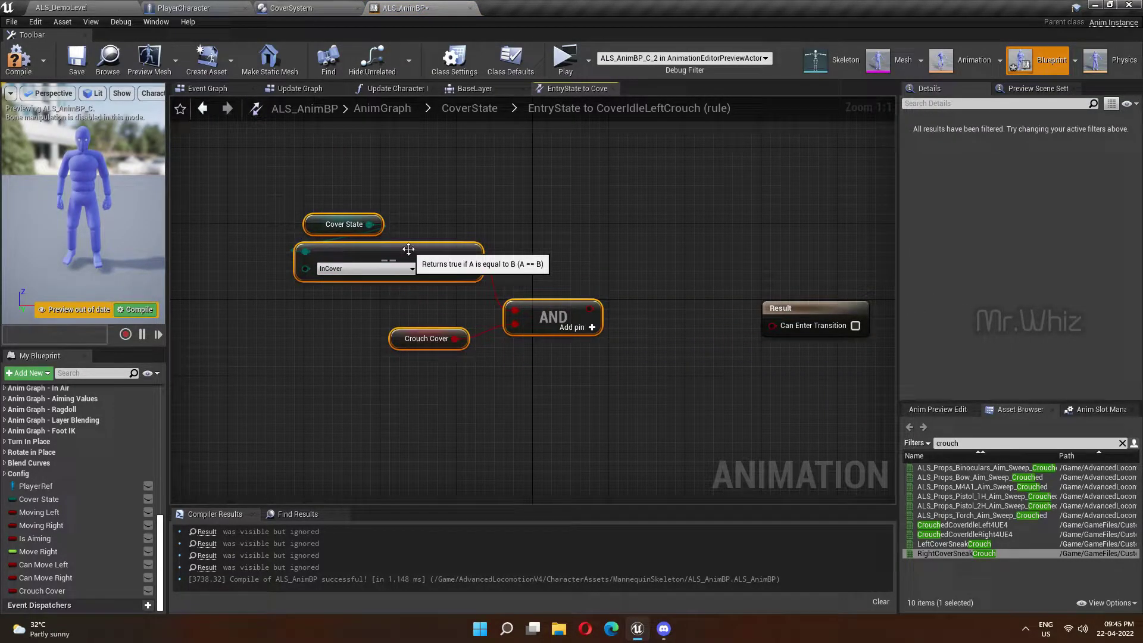
{"action": "left_click", "coordinate": [547, 370]}
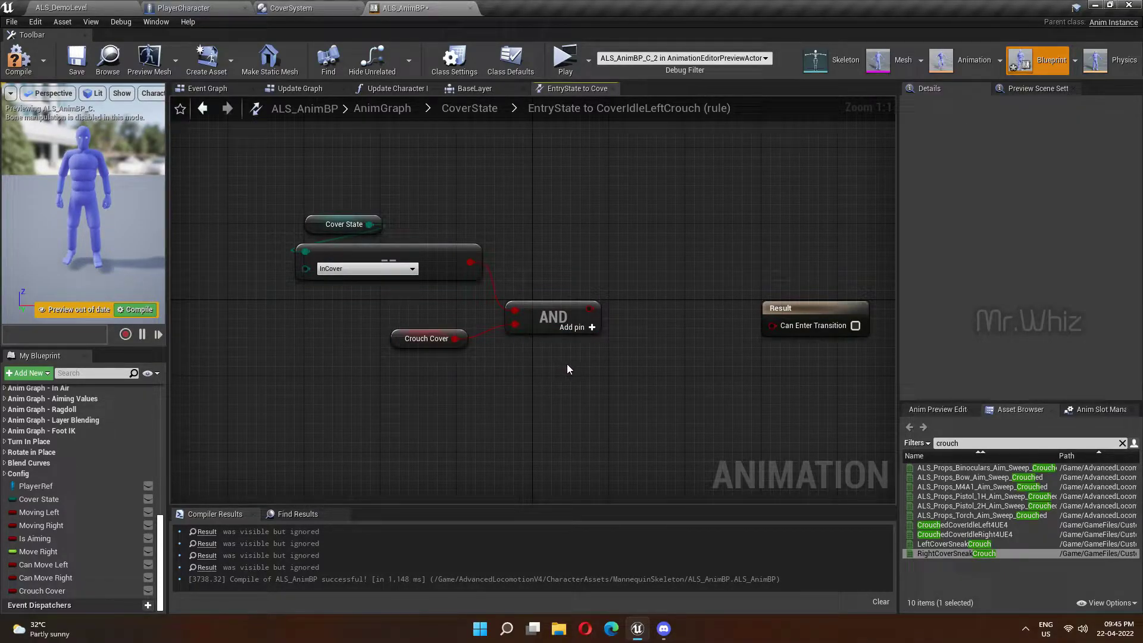
{"action": "right_click_drag", "start_coordinate": [567, 365], "coordinate": [589, 357]}
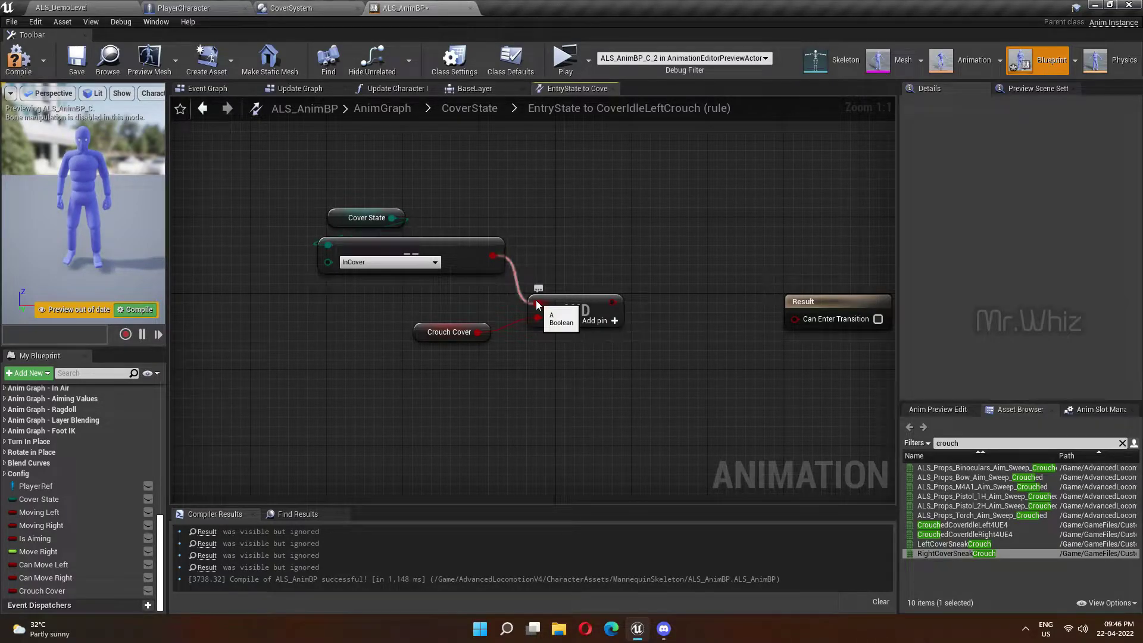
Chain Crouch Cover and NOT Can Move Left through a second AND, wiring into Can Enter Transition.
{"action": "left_click", "coordinate": [509, 325], "text": "alt"}
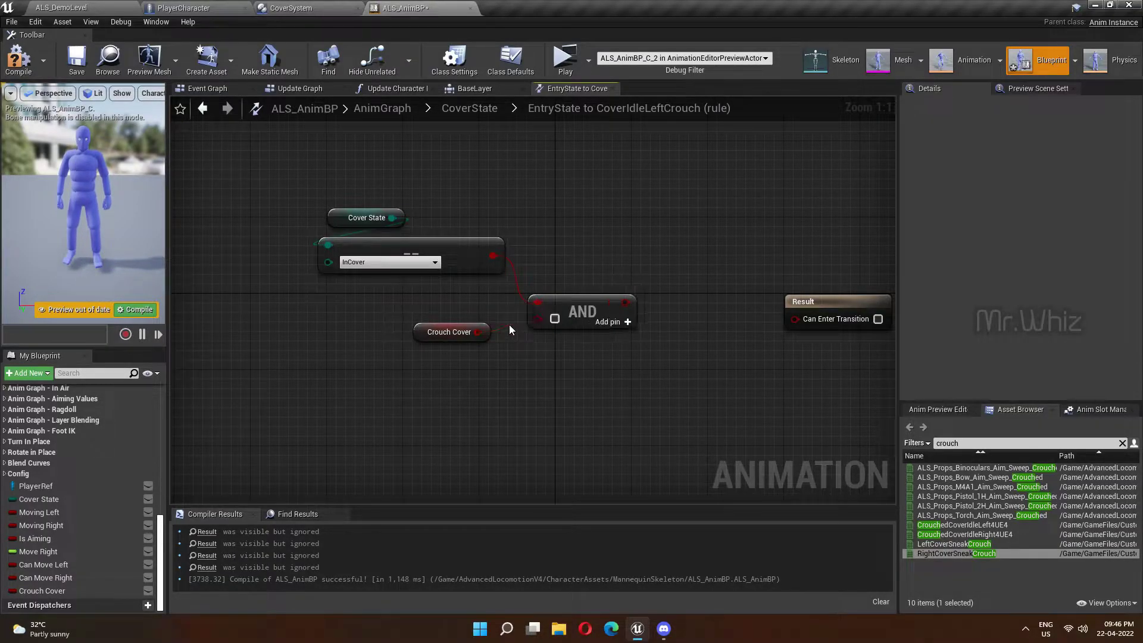
{"action": "mouse_move", "coordinate": [415, 338]}
{"action": "left_mouse_down"}
{"action": "mouse_move", "coordinate": [349, 357]}
{"action": "mouse_move", "coordinate": [459, 381]}
{"action": "left_mouse_up"}
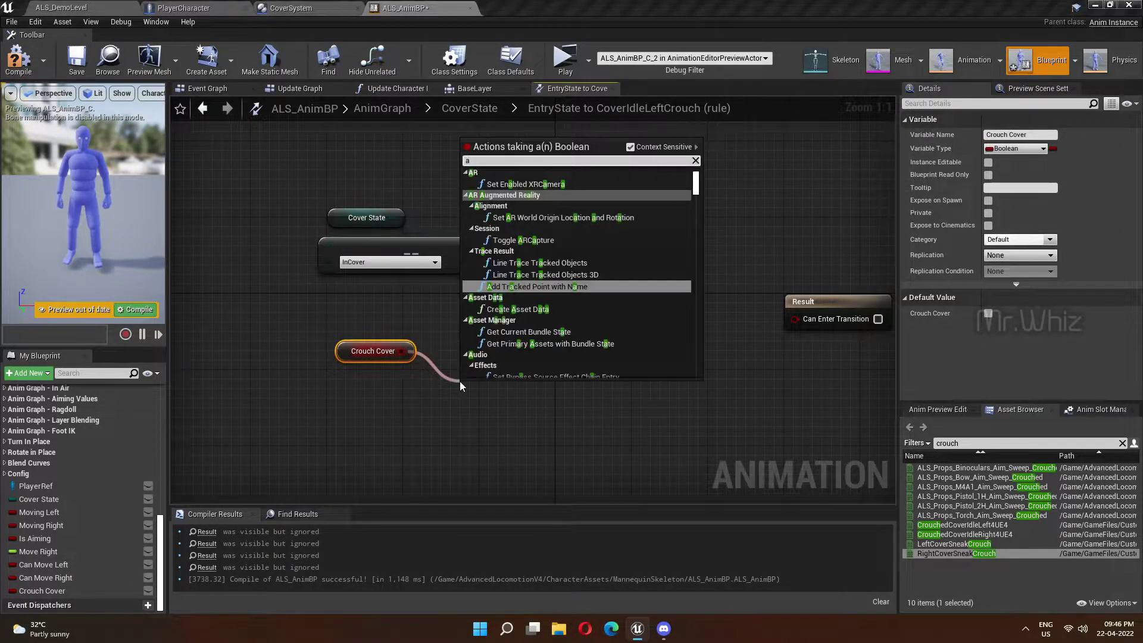
{"action": "key", "text": "Escape"}
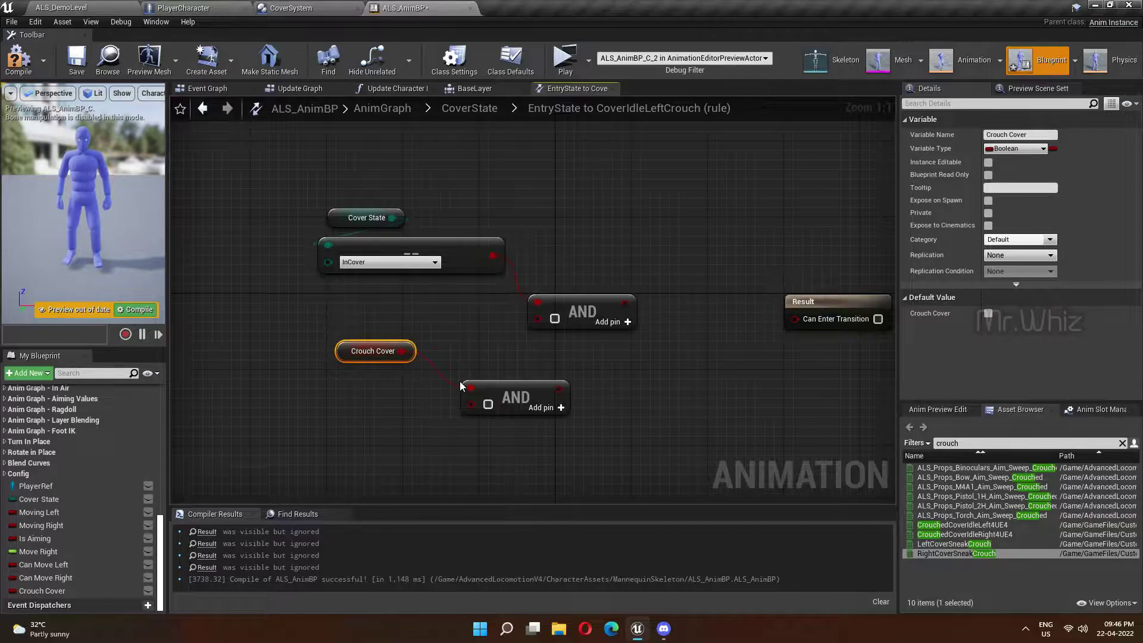
{"action": "mouse_move", "coordinate": [69, 566]}
{"action": "left_mouse_down"}
{"action": "mouse_move", "coordinate": [340, 406]}
{"action": "mouse_move", "coordinate": [403, 437]}
{"action": "mouse_move", "coordinate": [358, 448]}
{"action": "mouse_move", "coordinate": [471, 404]}
{"action": "left_mouse_up"}
{"action": "left_click", "coordinate": [347, 409]}
{"action": "type", "text": "not"}
{"action": "key", "text": "Return"}
{"action": "left_click_drag", "start_coordinate": [545, 388], "coordinate": [537, 320]}
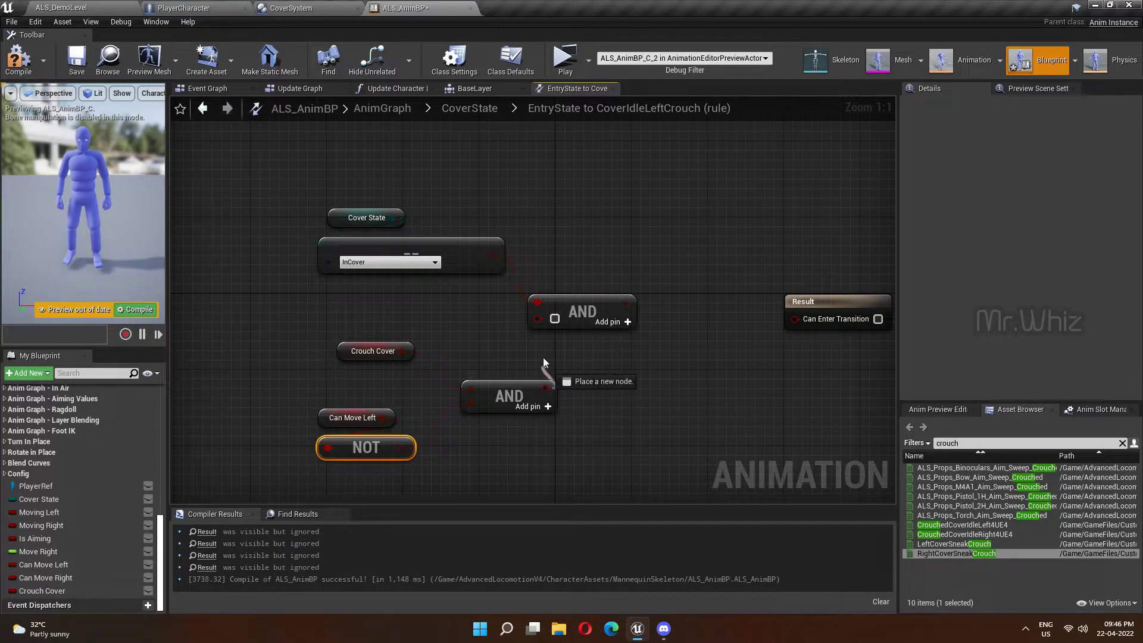
{"action": "mouse_move", "coordinate": [613, 302]}
{"action": "left_mouse_down"}
{"action": "mouse_move", "coordinate": [796, 319]}
{"action": "mouse_move", "coordinate": [717, 292]}
{"action": "left_mouse_up"}
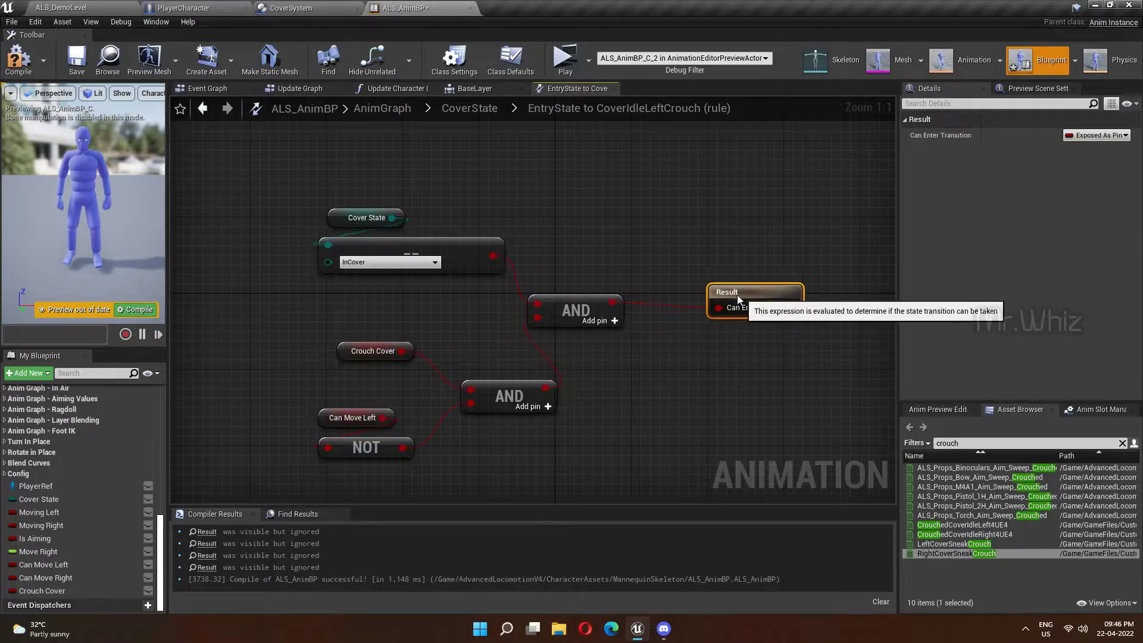
{"action": "left_click", "coordinate": [477, 106]}
Make CoverIdleLeftCrouch play CrouchedCoverIdleLeft4UE4 into its Output Animation Pose.
{"action": "double_click", "coordinate": [432, 467]}
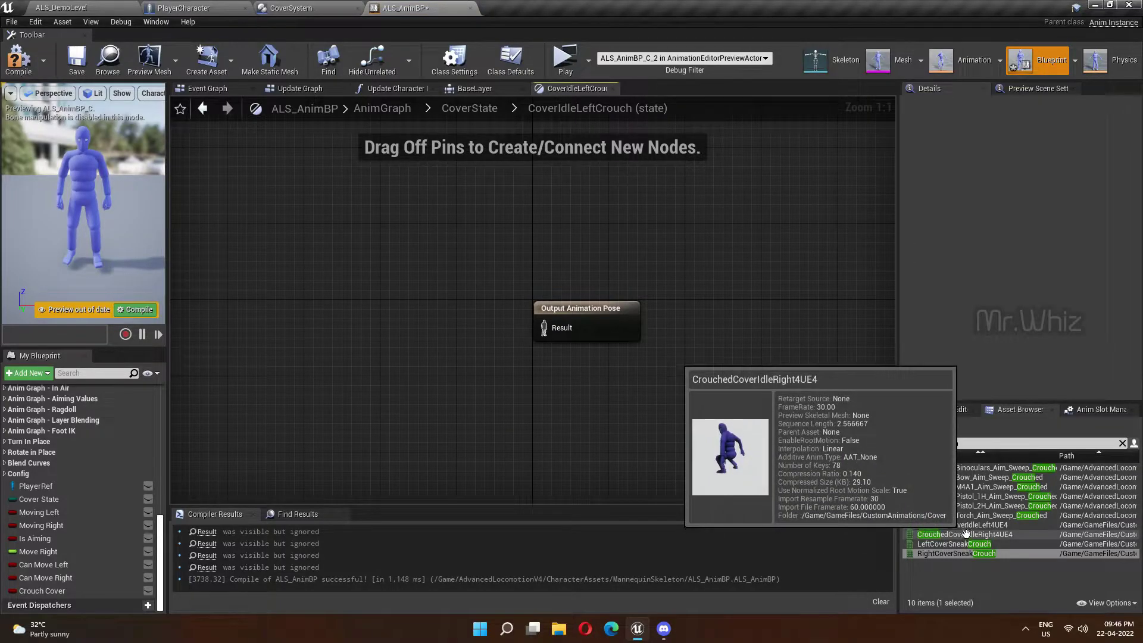
{"action": "left_click_drag", "start_coordinate": [965, 525], "coordinate": [305, 302]}
{"action": "left_click_drag", "start_coordinate": [436, 328], "coordinate": [544, 328]}
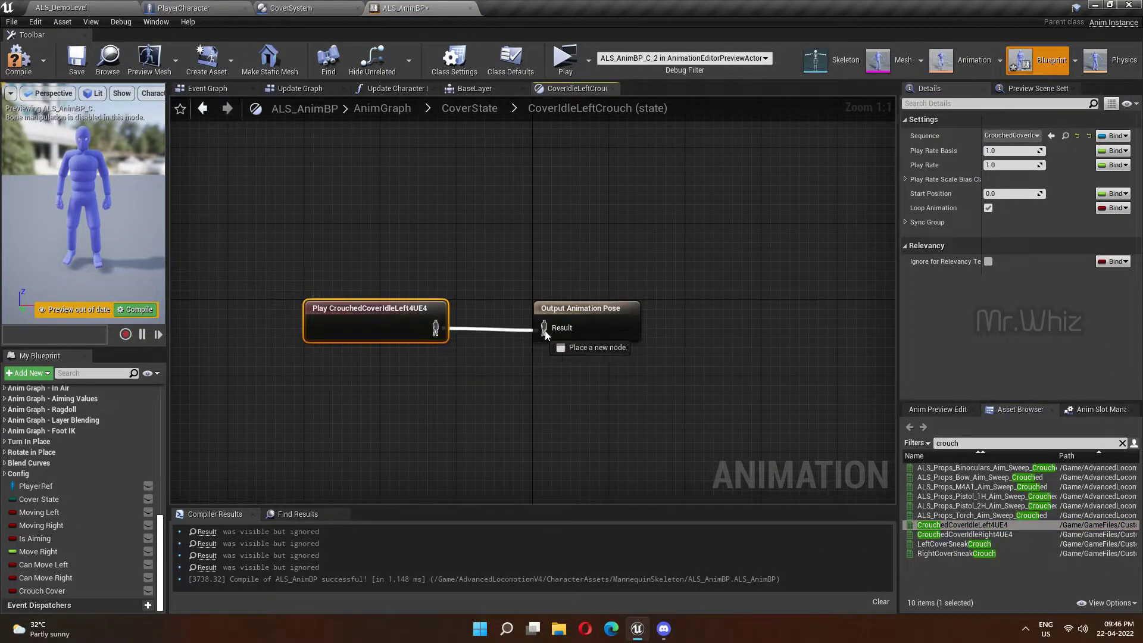
{"action": "left_click", "coordinate": [469, 108]}
Draw a transition from CoverIdleLeftCrouch to a new MovingLeftCover state.
{"action": "scroll", "coordinate": [506, 440], "scroll_direction": "down", "scroll_amount": 1}
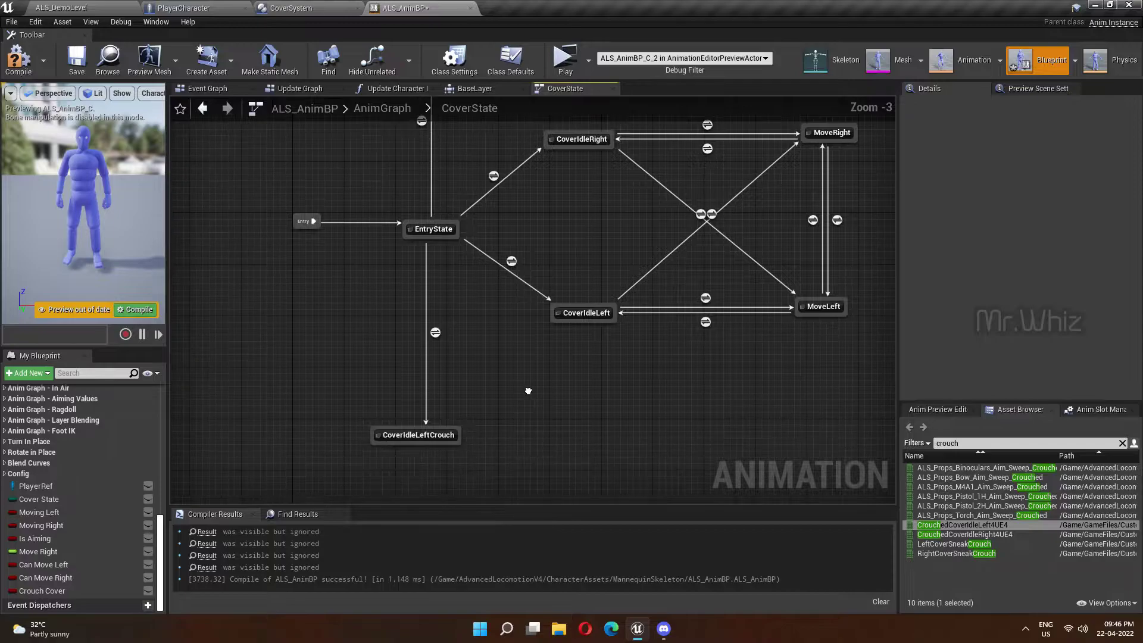
{"action": "scroll", "coordinate": [514, 420], "scroll_direction": "down", "scroll_amount": 1}
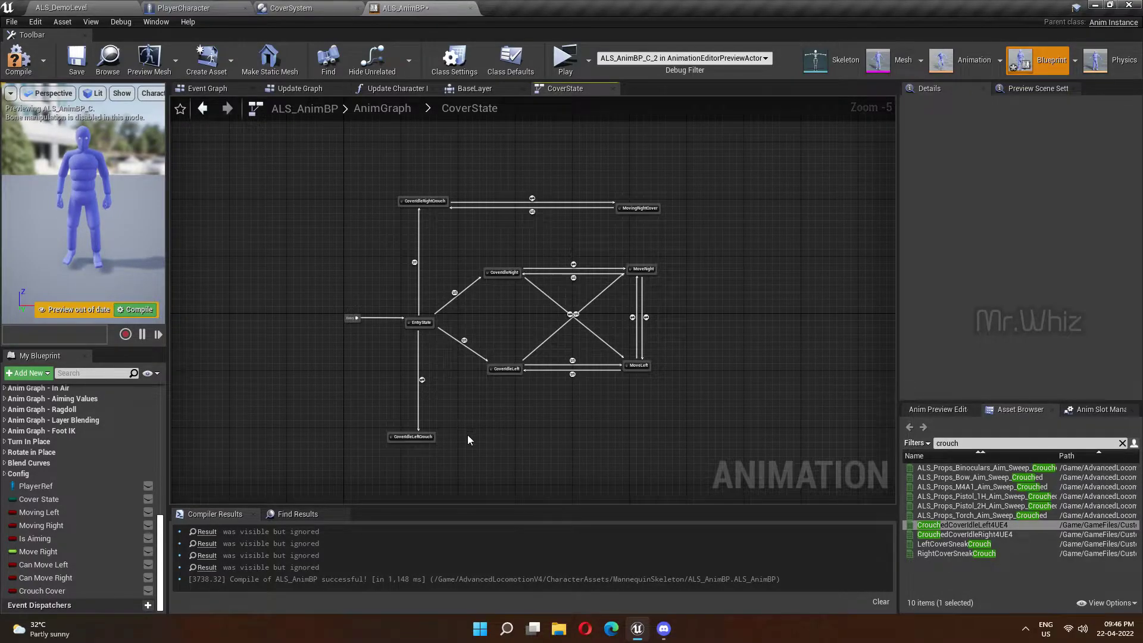
{"action": "left_click_drag", "start_coordinate": [436, 436], "coordinate": [613, 437]}
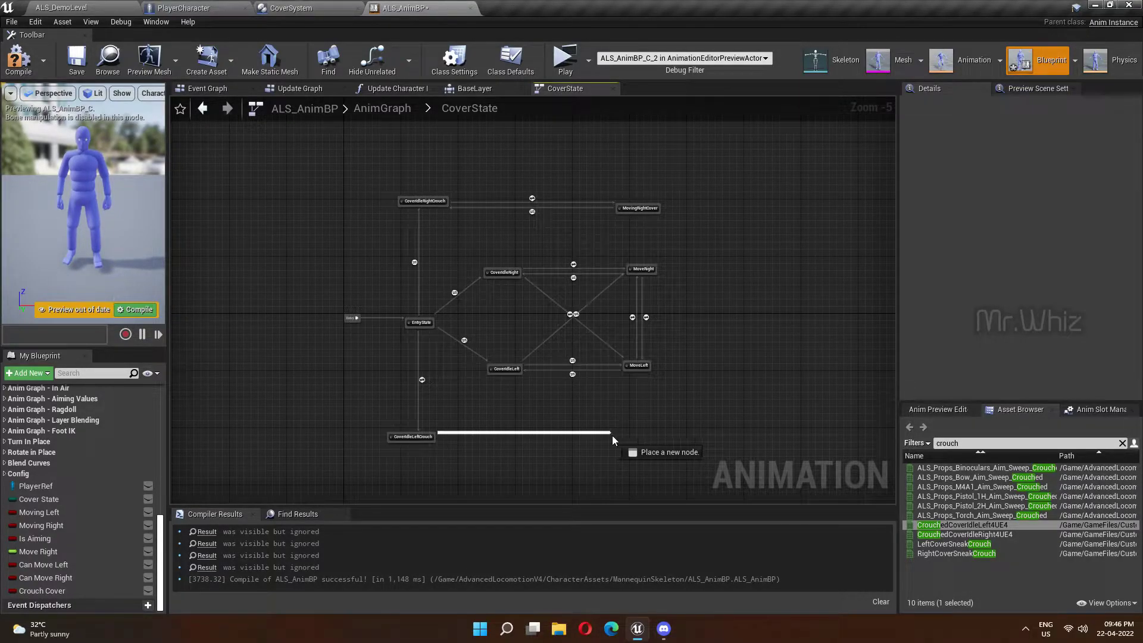
{"action": "left_click", "coordinate": [641, 221]}
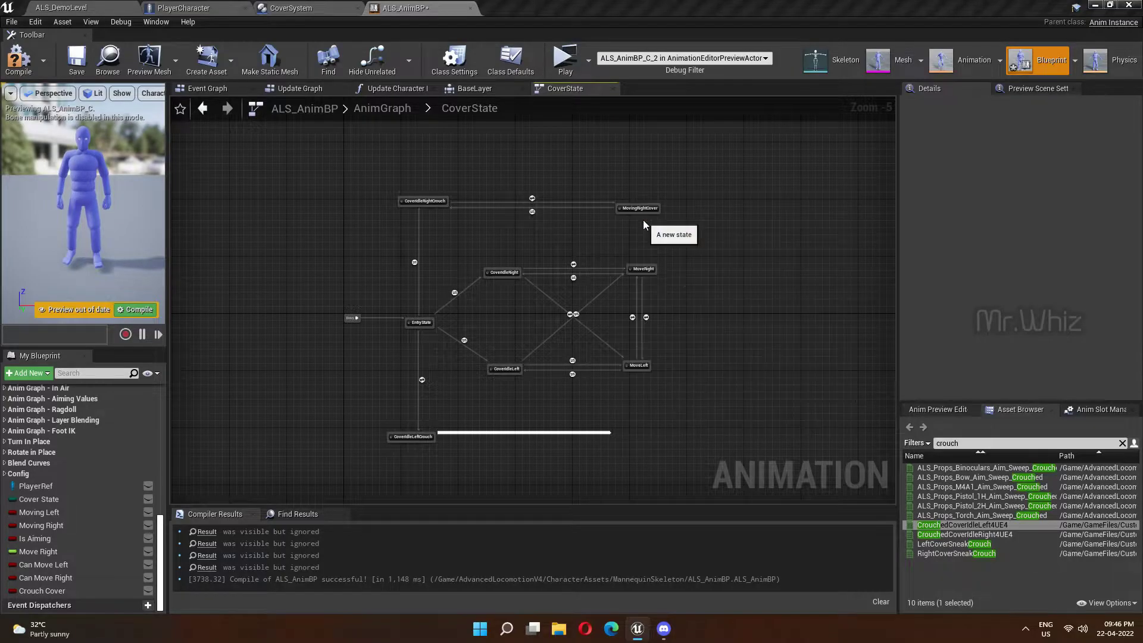
{"action": "type", "text": "MovingLeftCover"}
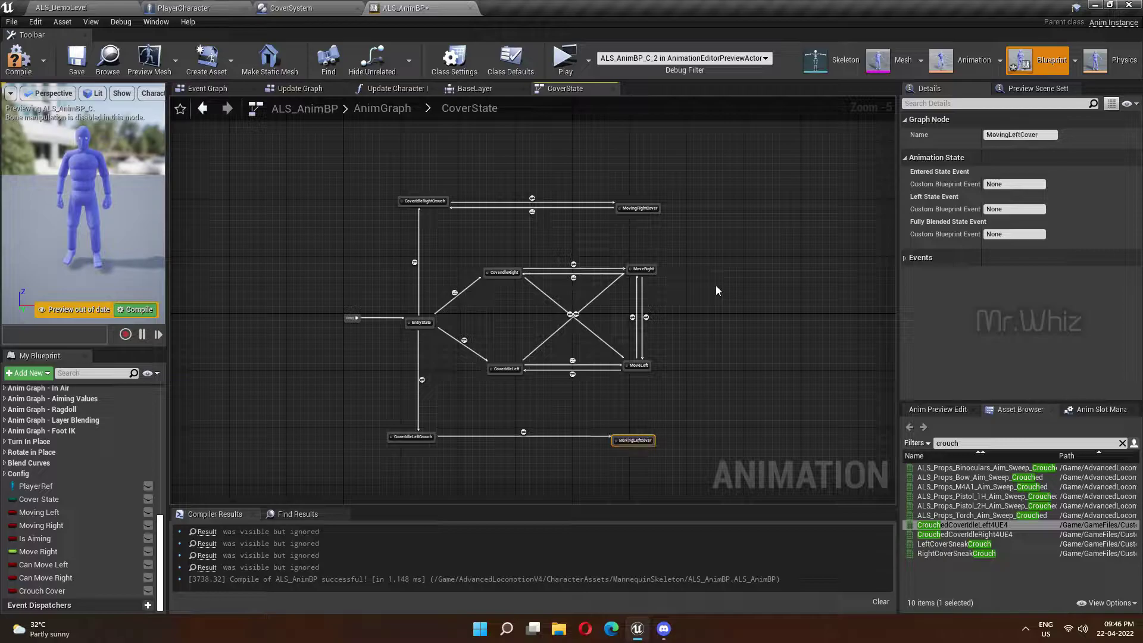
Copy the Moving Right, Crouch Cover and AND conditions from the CoverIdleRightCrouch-to-MovingRightCover rule.
{"action": "scroll", "coordinate": [704, 409], "scroll_direction": "up", "scroll_amount": 3}
{"action": "right_click_drag", "start_coordinate": [805, 359], "coordinate": [811, 392]}
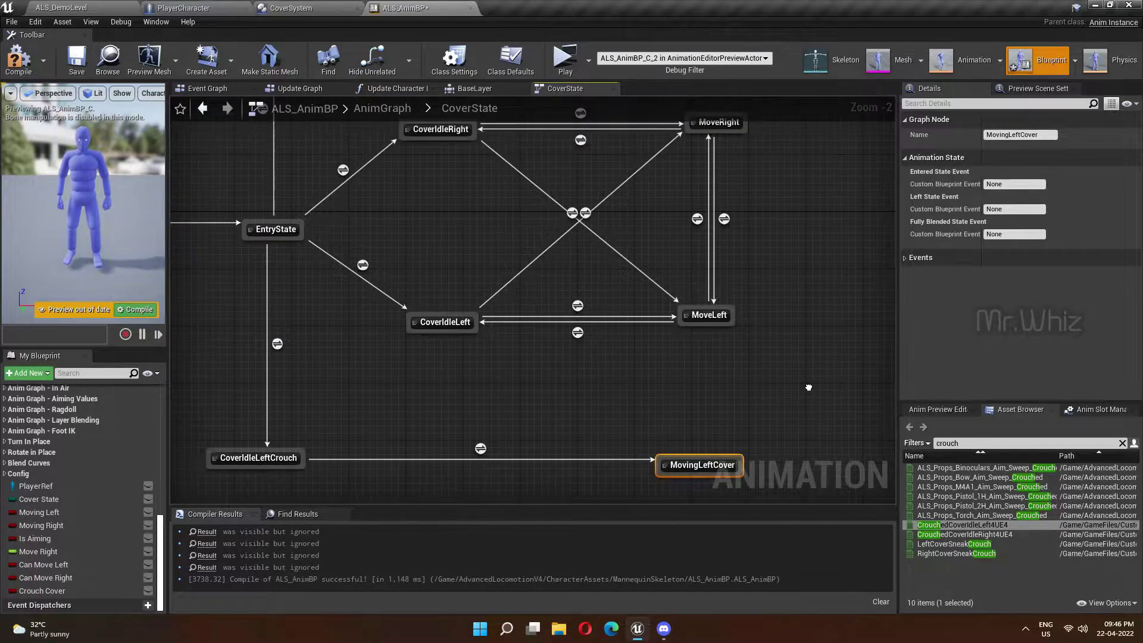
{"action": "scroll", "coordinate": [811, 392], "scroll_direction": "down", "scroll_amount": 2}
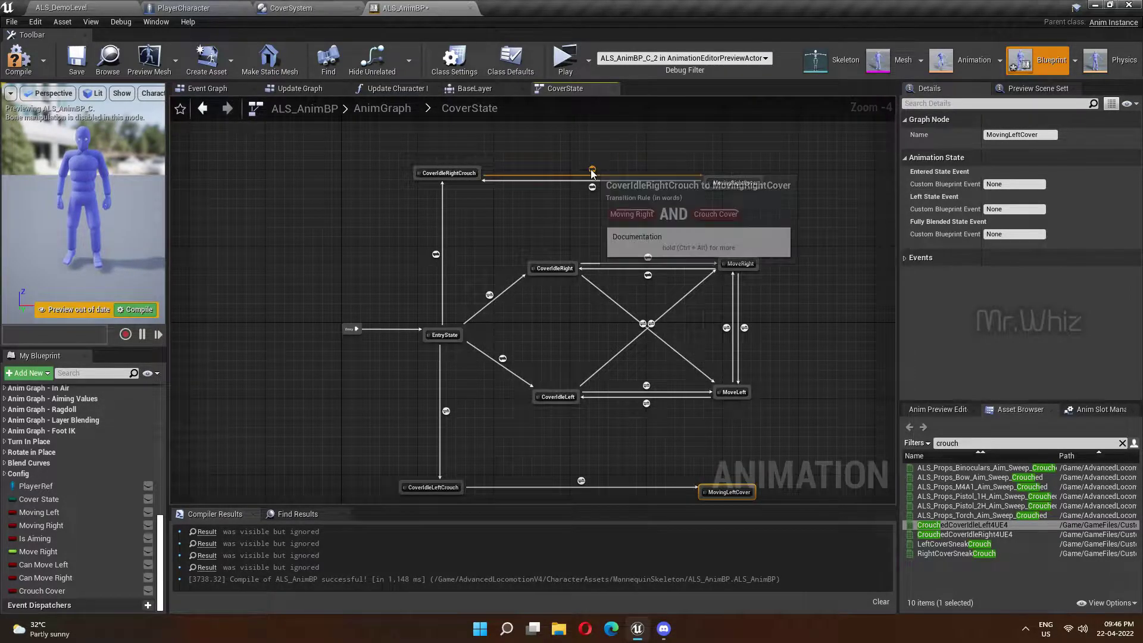
{"action": "double_click", "coordinate": [592, 169]}
{"action": "mouse_move", "coordinate": [356, 241]}
{"action": "left_mouse_down"}
{"action": "mouse_move", "coordinate": [555, 377]}
{"action": "mouse_move", "coordinate": [592, 388]}
{"action": "left_mouse_up"}
{"action": "left_click", "coordinate": [470, 108]}
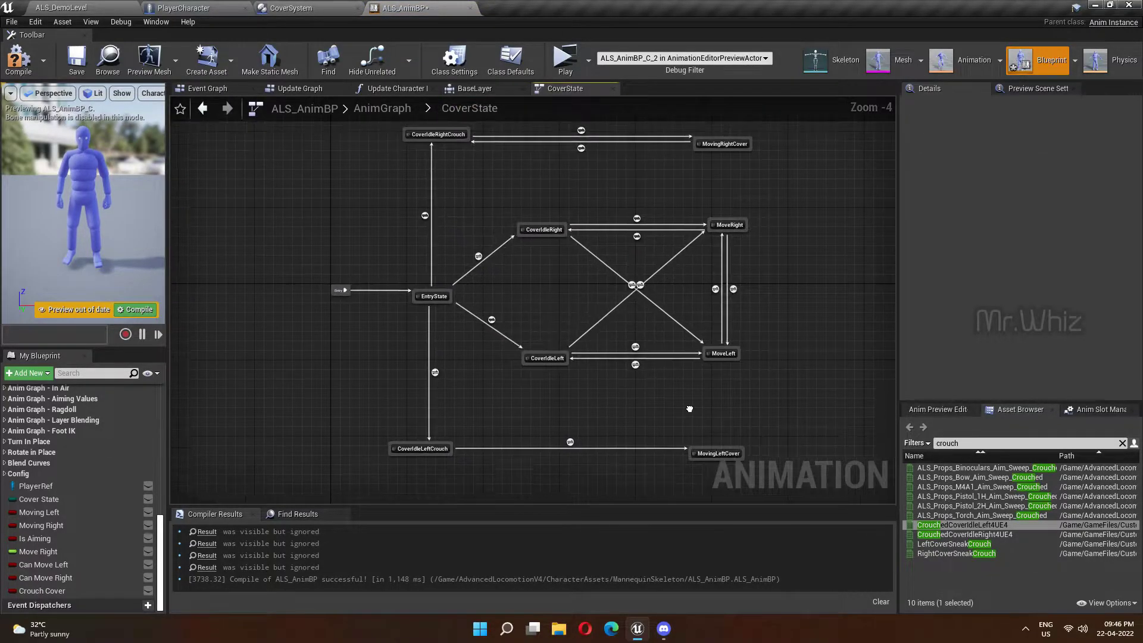
Paste the conditions into the CoverIdleLeftCrouch-to-MovingLeftCover rule, wire AND to Result, swap Moving Right for Moving Left.
{"action": "double_click", "coordinate": [582, 361]}
{"action": "right_click_drag", "start_coordinate": [618, 345], "coordinate": [766, 338]}
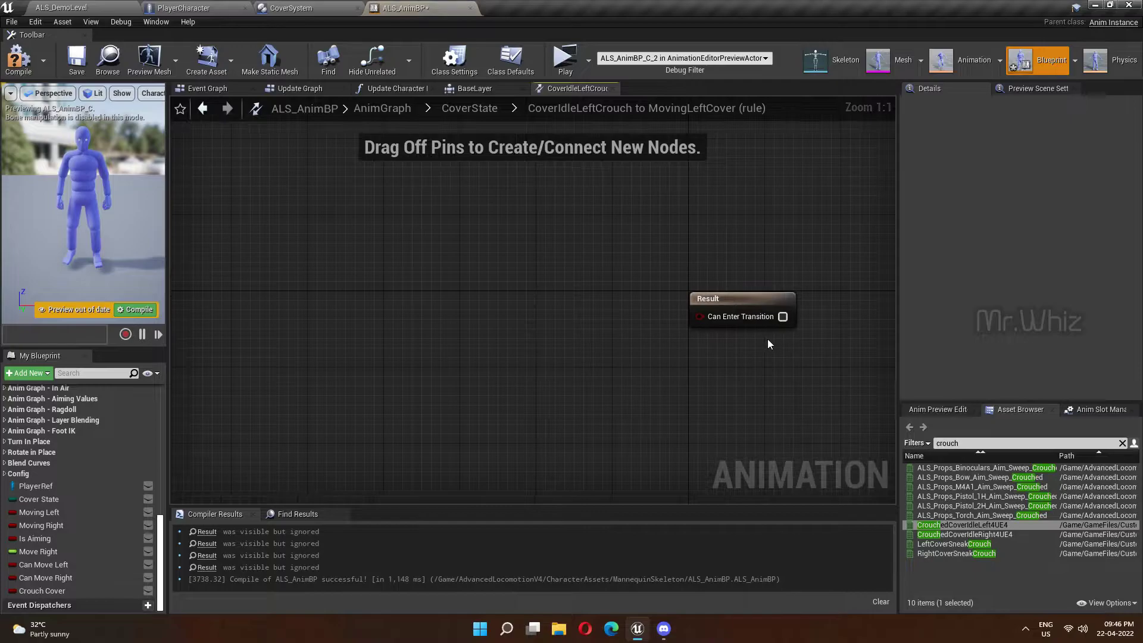
{"action": "key", "text": "ctrl+v"}
{"action": "mouse_move", "coordinate": [795, 346]}
{"action": "left_mouse_down"}
{"action": "mouse_move", "coordinate": [518, 297]}
{"action": "mouse_move", "coordinate": [699, 314]}
{"action": "mouse_move", "coordinate": [656, 277]}
{"action": "left_mouse_up"}
{"action": "left_click", "coordinate": [704, 297]}
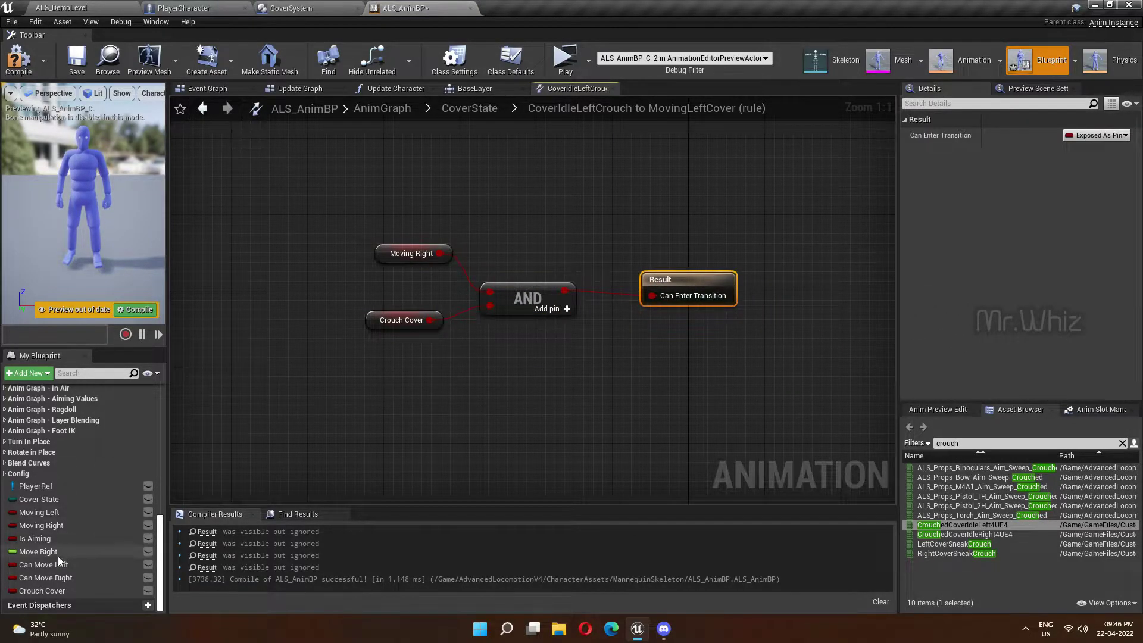
{"action": "mouse_move", "coordinate": [42, 513]}
{"action": "left_mouse_down", "text": "ctrl"}
{"action": "mouse_move", "coordinate": [306, 369]}
{"action": "mouse_move", "coordinate": [383, 256]}
{"action": "left_mouse_up", "text": "ctrl"}
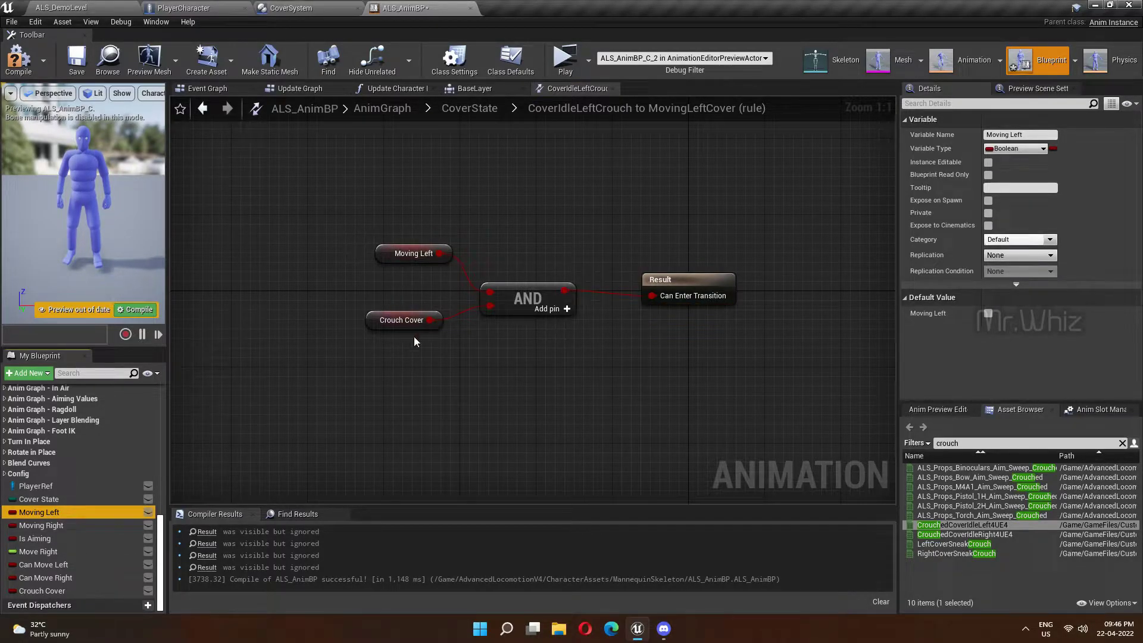
{"action": "left_click", "coordinate": [477, 109]}
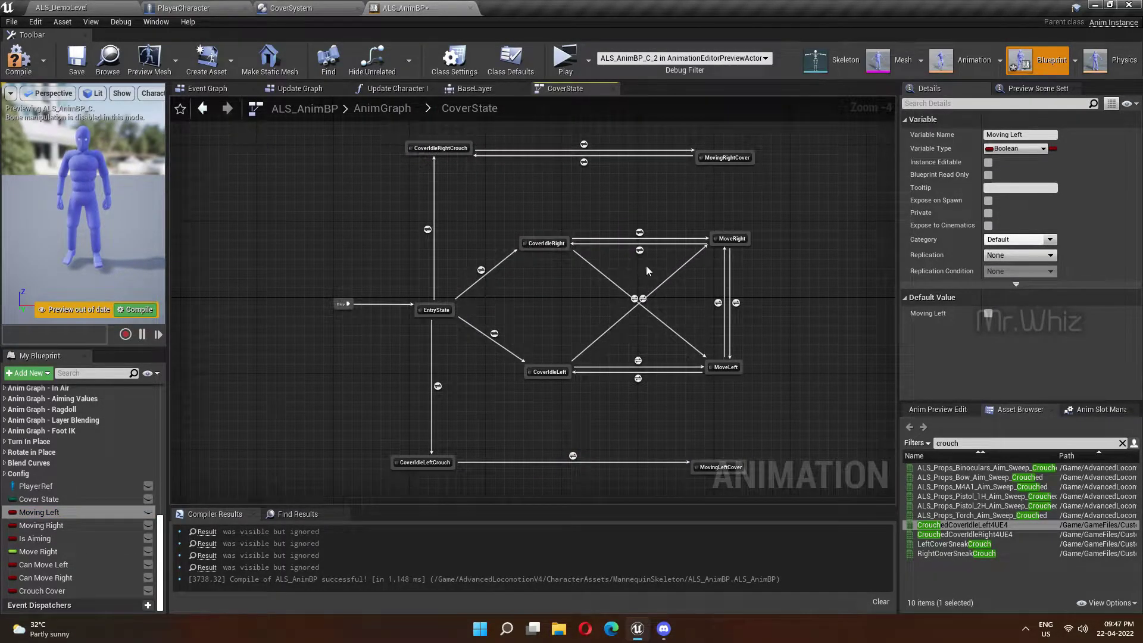
Copy the Moving Right, NOT and Crouch Cover nodes from the MovingRightCover-to-CoverIdleRightCrouch rule.
{"action": "double_click", "coordinate": [585, 161]}
{"action": "left_click_drag", "start_coordinate": [311, 232], "coordinate": [563, 399]}
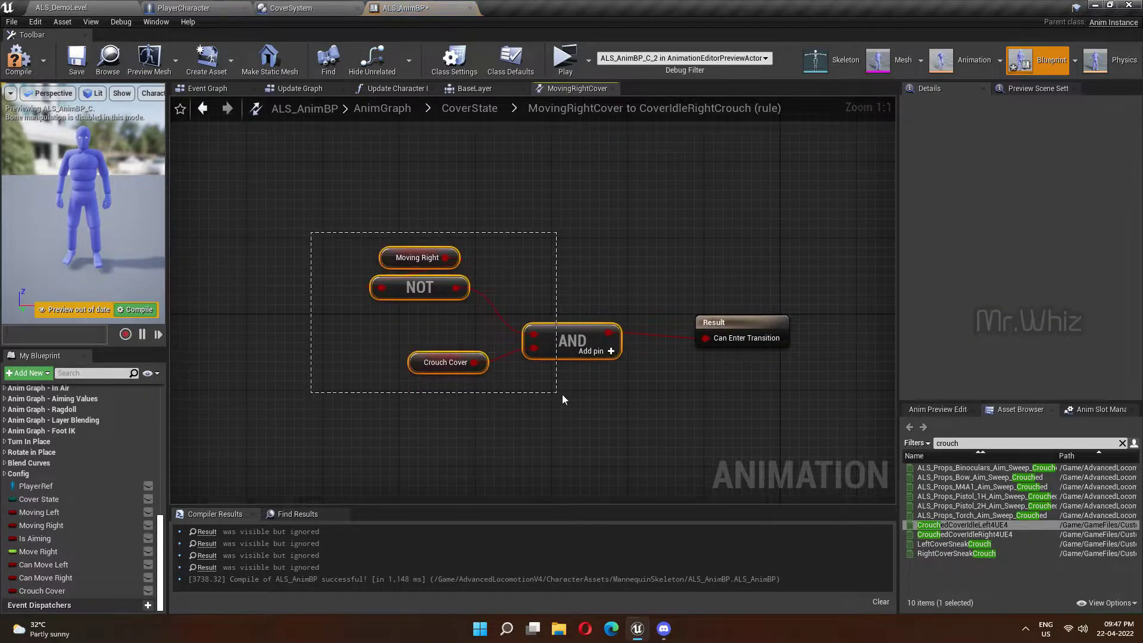
{"action": "left_click", "coordinate": [470, 108]}
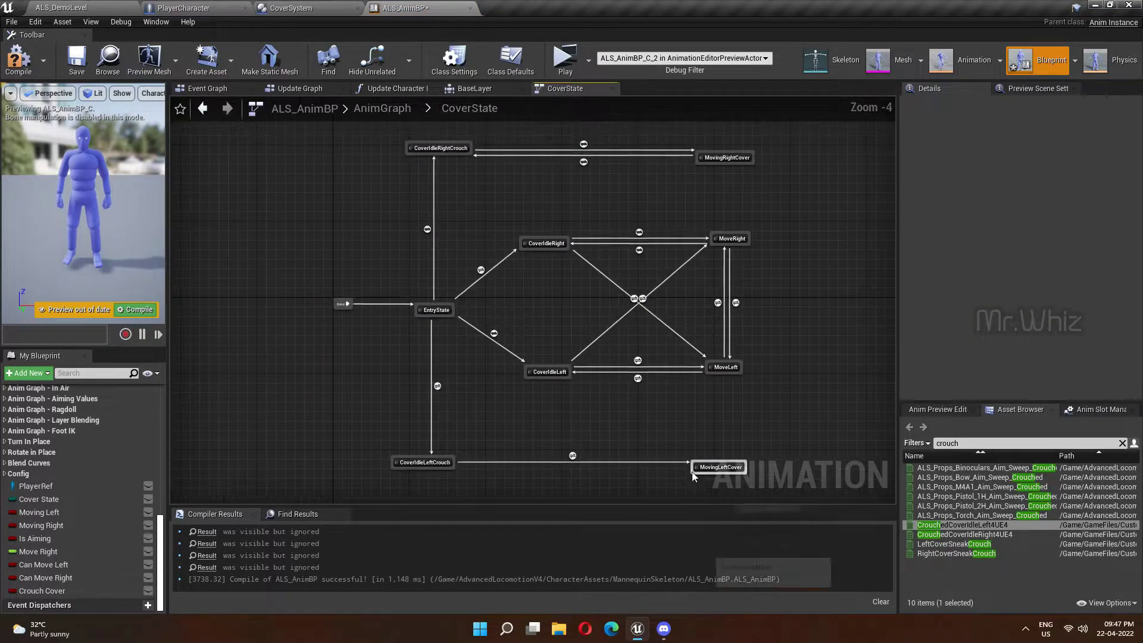
Add a MovingLeftCover-to-CoverIdleLeftCrouch transition, paste the conditions, wire to Result, swap in Moving Left.
{"action": "left_click_drag", "start_coordinate": [691, 471], "coordinate": [452, 464]}
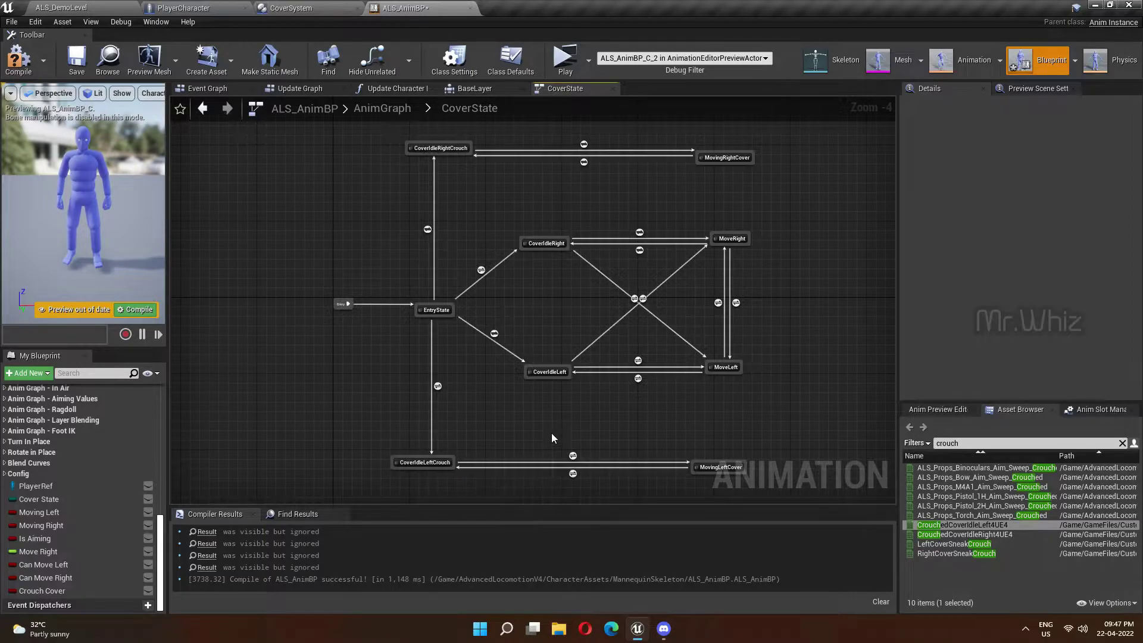
{"action": "double_click", "coordinate": [567, 401]}
{"action": "key", "text": "ctrl+v"}
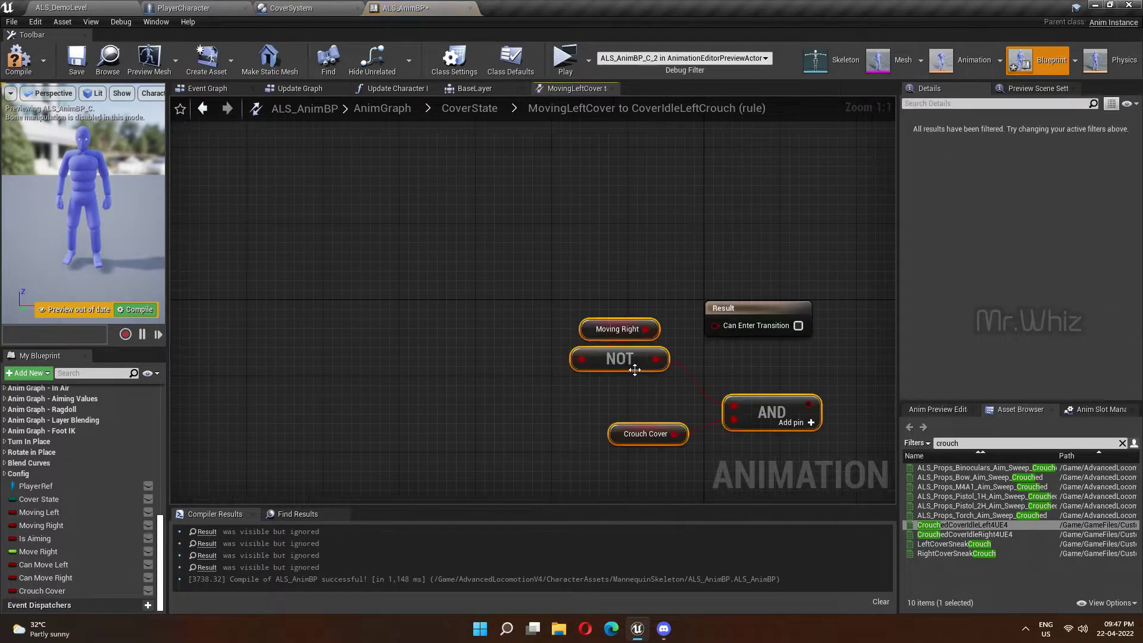
{"action": "left_click_drag", "start_coordinate": [753, 398], "coordinate": [581, 312]}
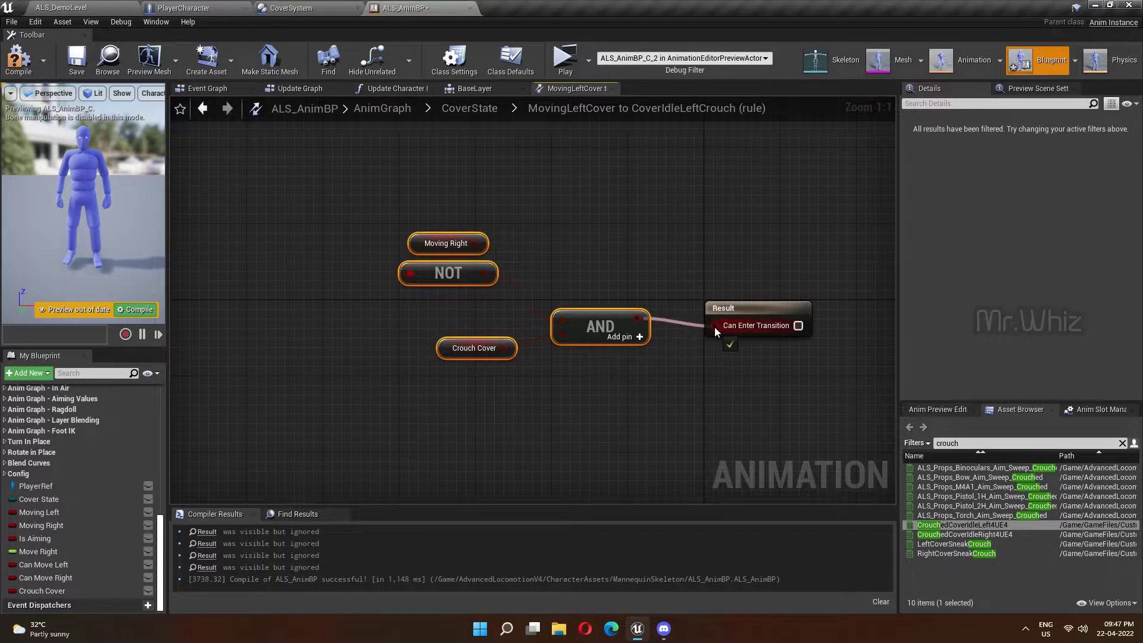
{"action": "left_click_drag", "start_coordinate": [714, 326], "coordinate": [714, 325]}
{"action": "left_click_drag", "start_coordinate": [40, 512], "coordinate": [448, 243]}
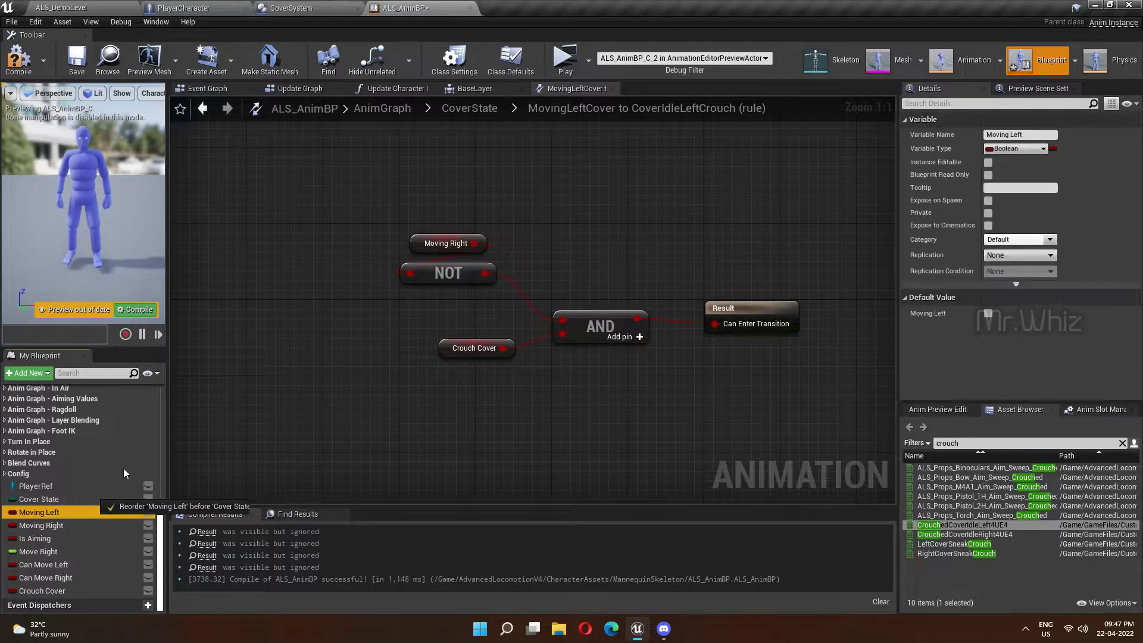
{"action": "left_click", "coordinate": [469, 107]}
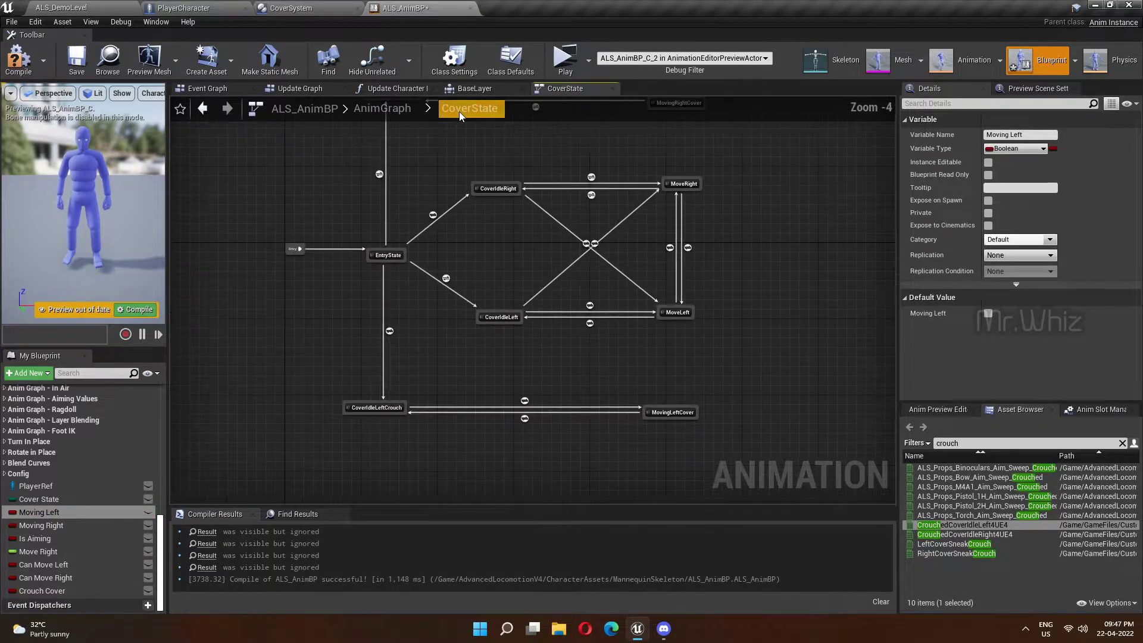
{"action": "scroll", "coordinate": [722, 450], "scroll_direction": "up", "scroll_amount": 2}
Place LeftCoverSneakCrouch in MovingLeftCover's graph and connect it to Output Animation Pose.
{"action": "double_click", "coordinate": [619, 421]}
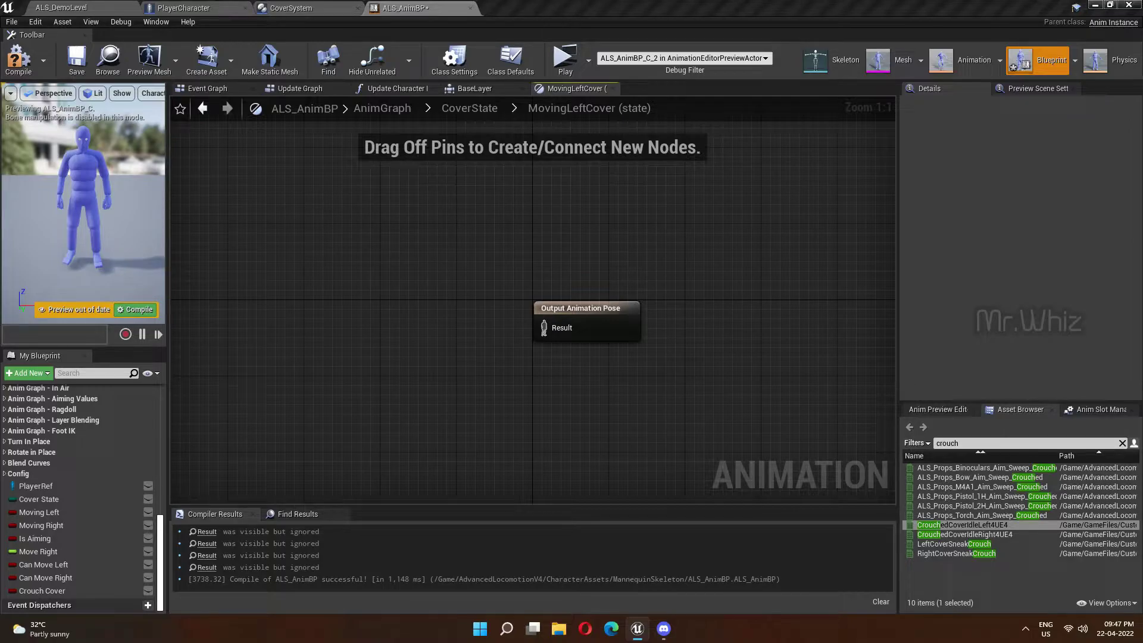
{"action": "left_click", "coordinate": [944, 542]}
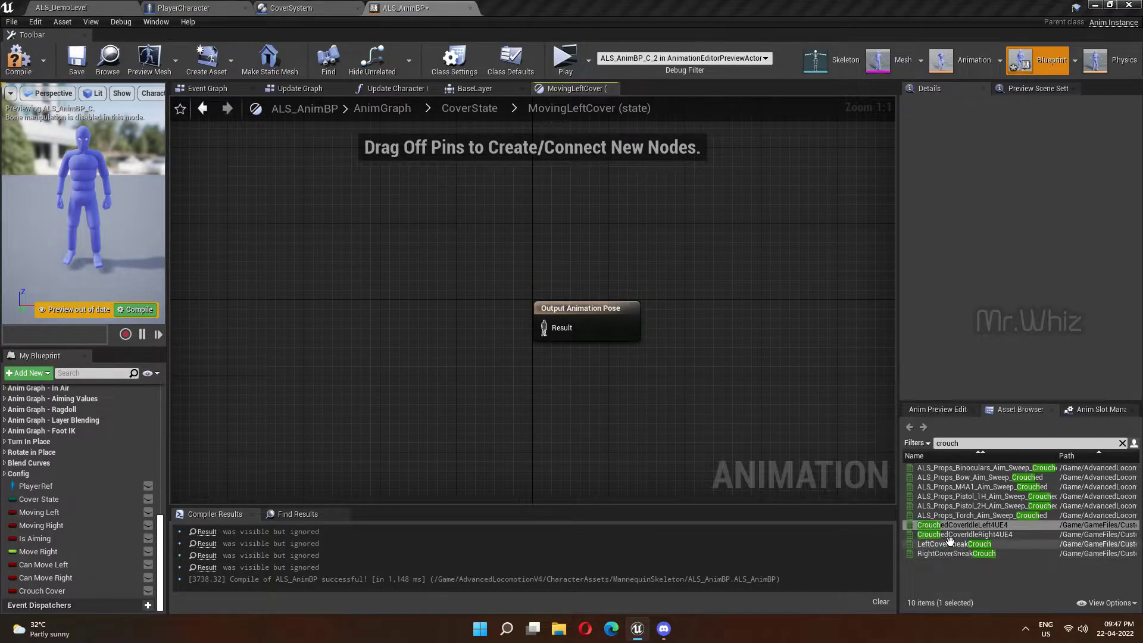
{"action": "left_click_drag", "start_coordinate": [943, 542], "coordinate": [336, 295]}
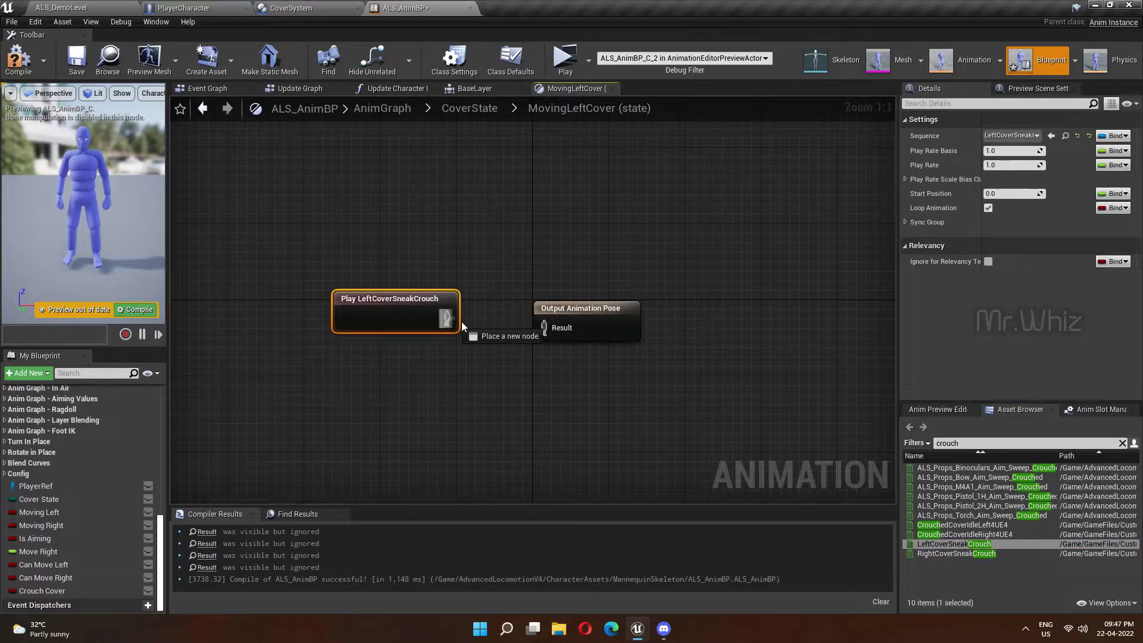
{"action": "left_click_drag", "start_coordinate": [447, 319], "coordinate": [543, 328]}
{"action": "left_click", "coordinate": [480, 109]}
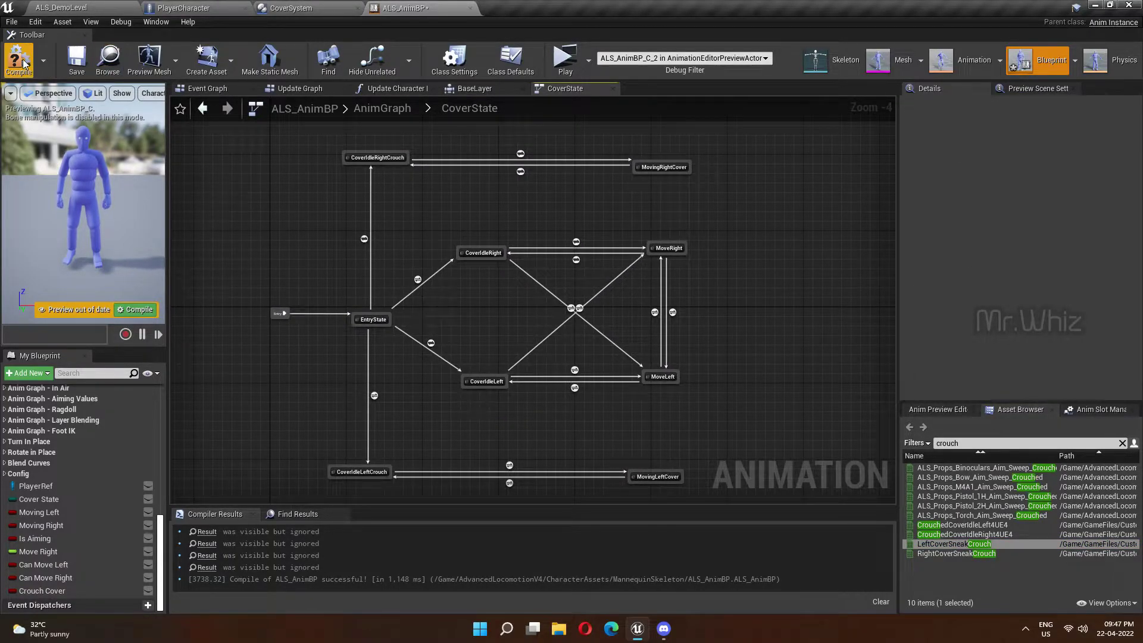
Return to the ALS_DemoLevel level and launch a standalone play test.
{"action": "left_click", "coordinate": [59, 7]}
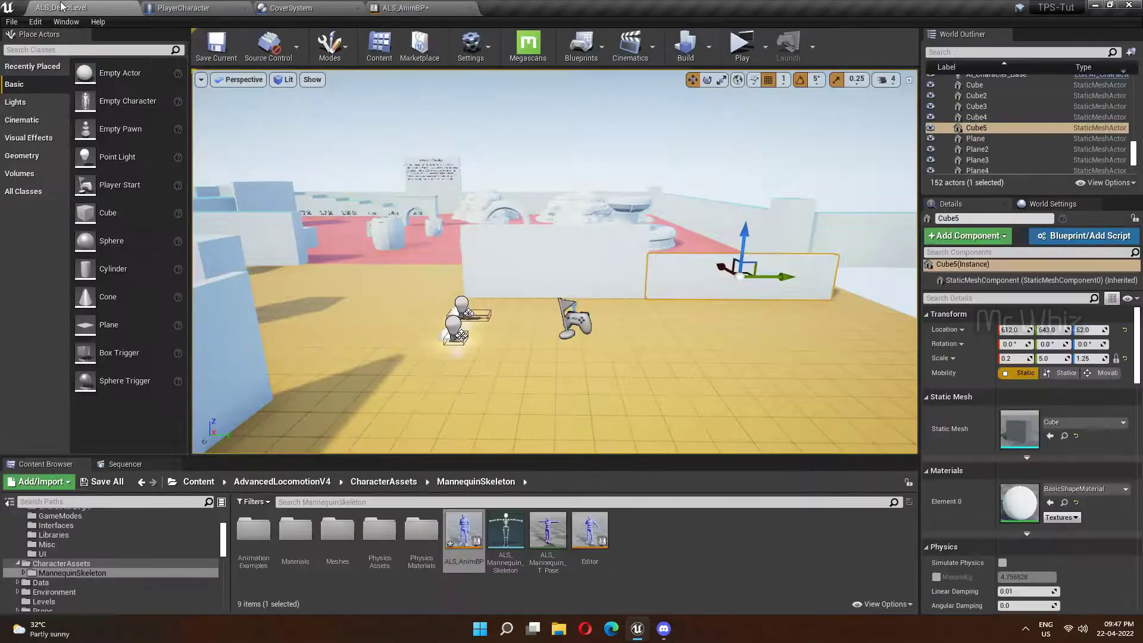
{"action": "left_click", "coordinate": [457, 6]}
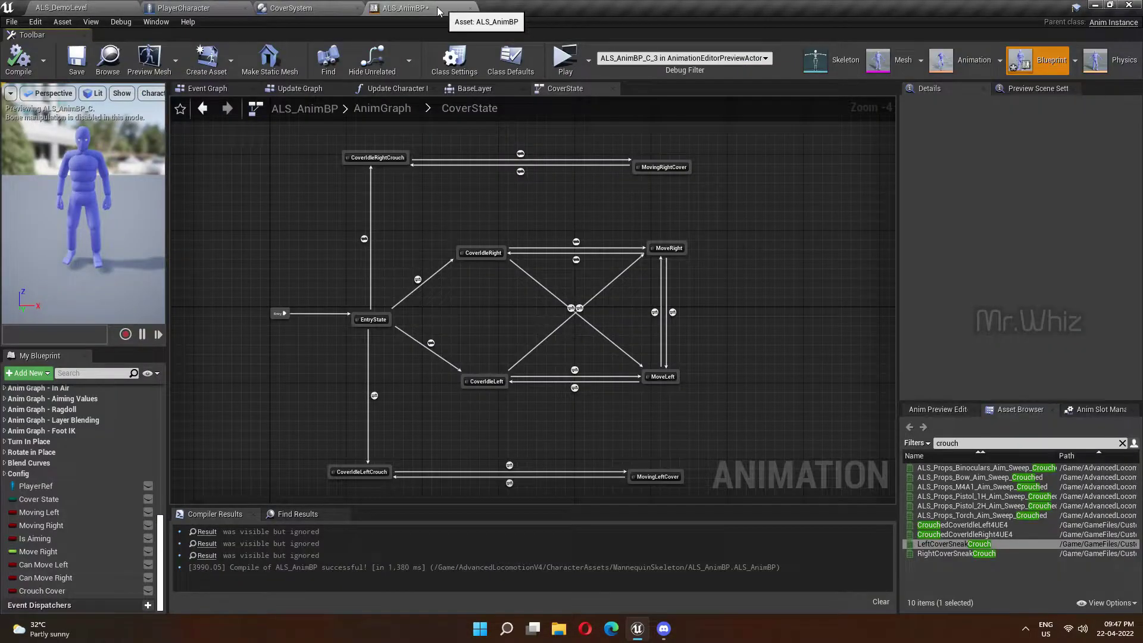
{"action": "left_click", "coordinate": [138, 6]}
{"action": "left_click", "coordinate": [744, 47]}
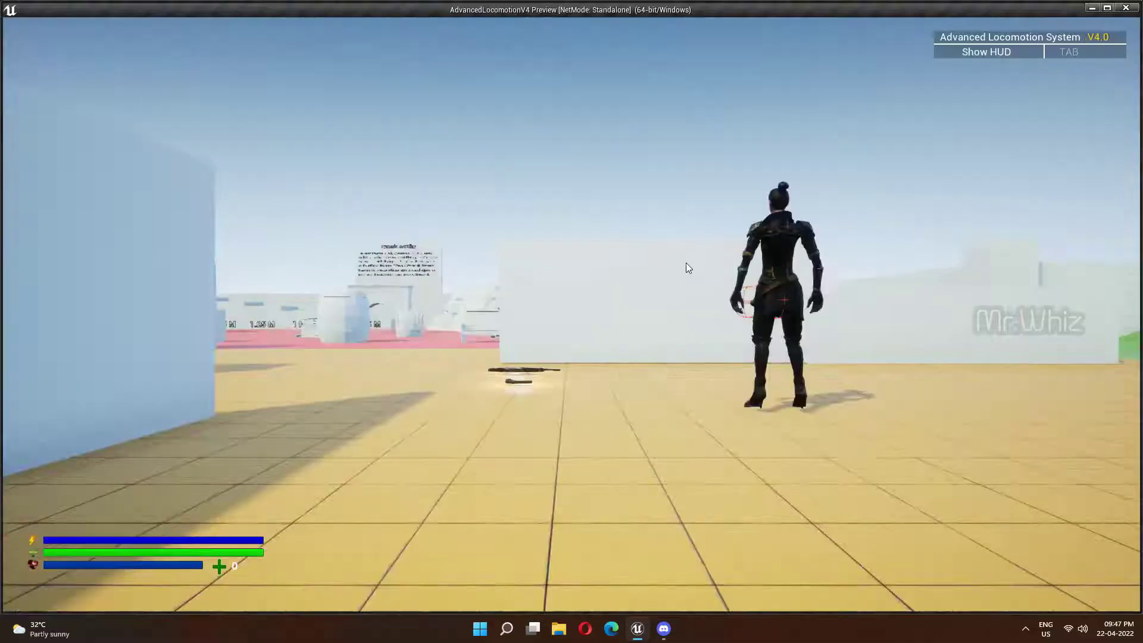
Run the character to the white wall, take crouched cover, strafe left and right, then leave cover.
{"action": "key", "text": "w"}
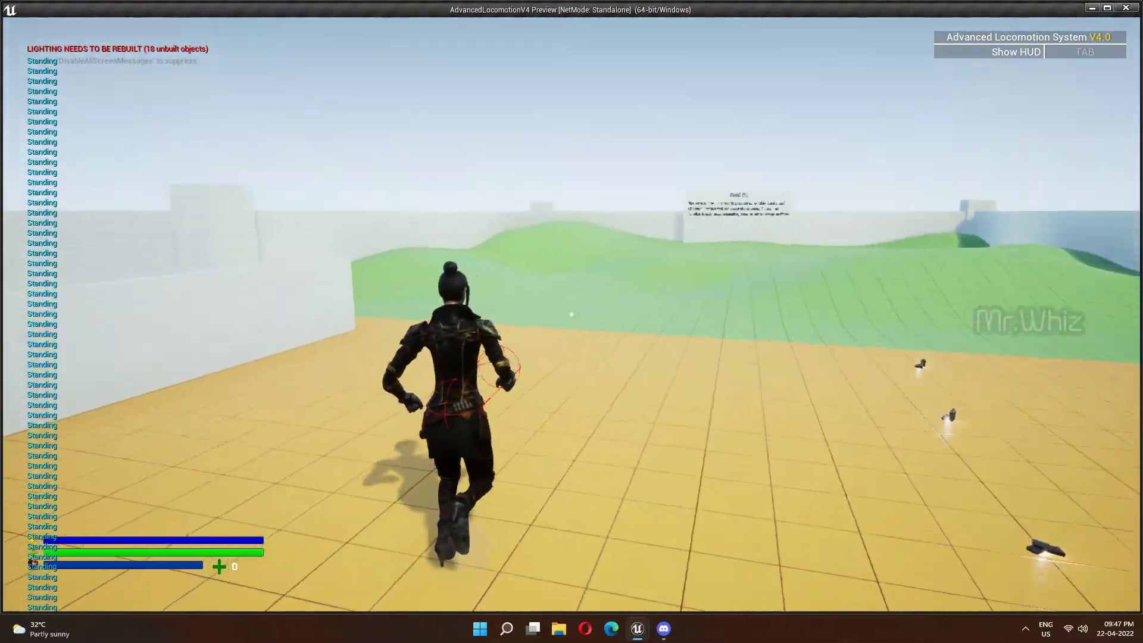
{"action": "key", "text": "alt"}
{"action": "key", "text": "alt"}
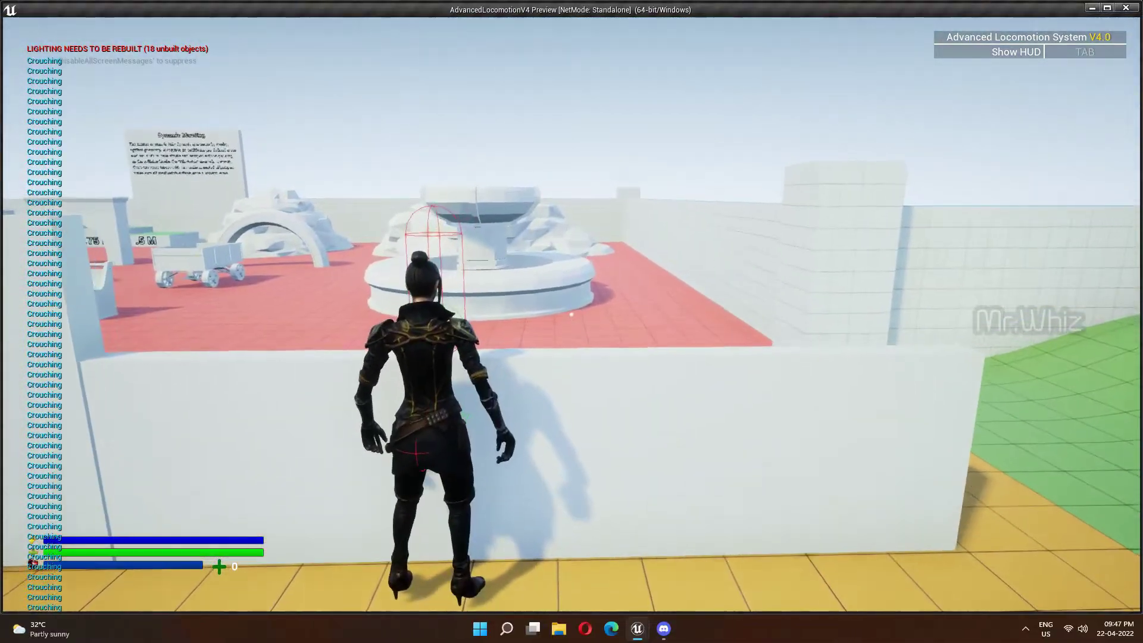
{"action": "key", "text": "s"}
{"action": "key", "text": "a"}
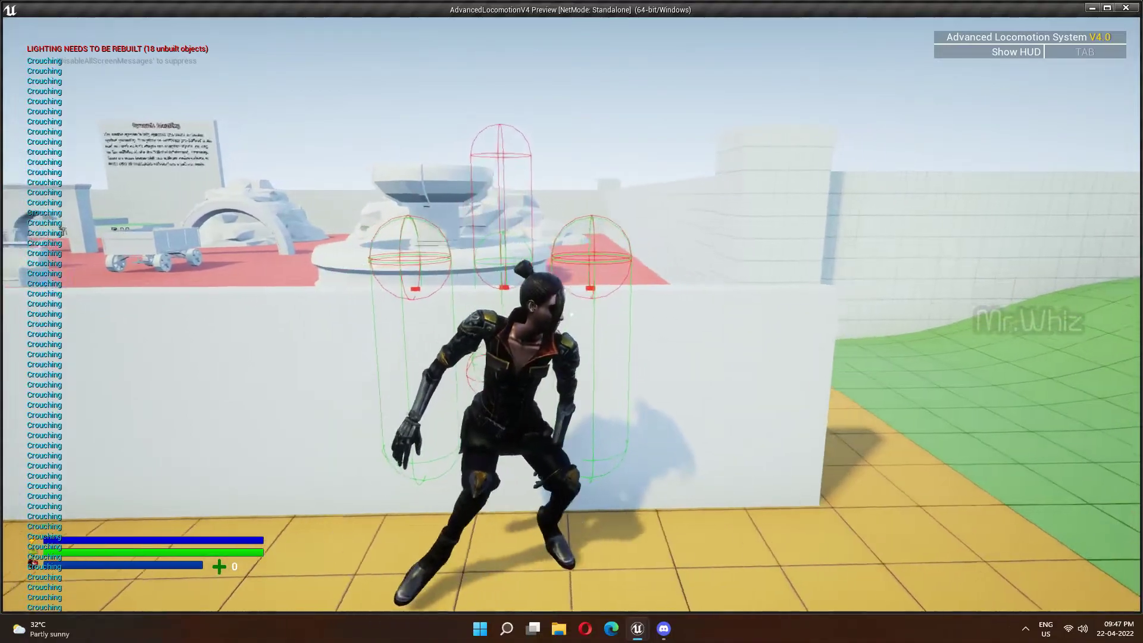
{"action": "key", "text": "a"}
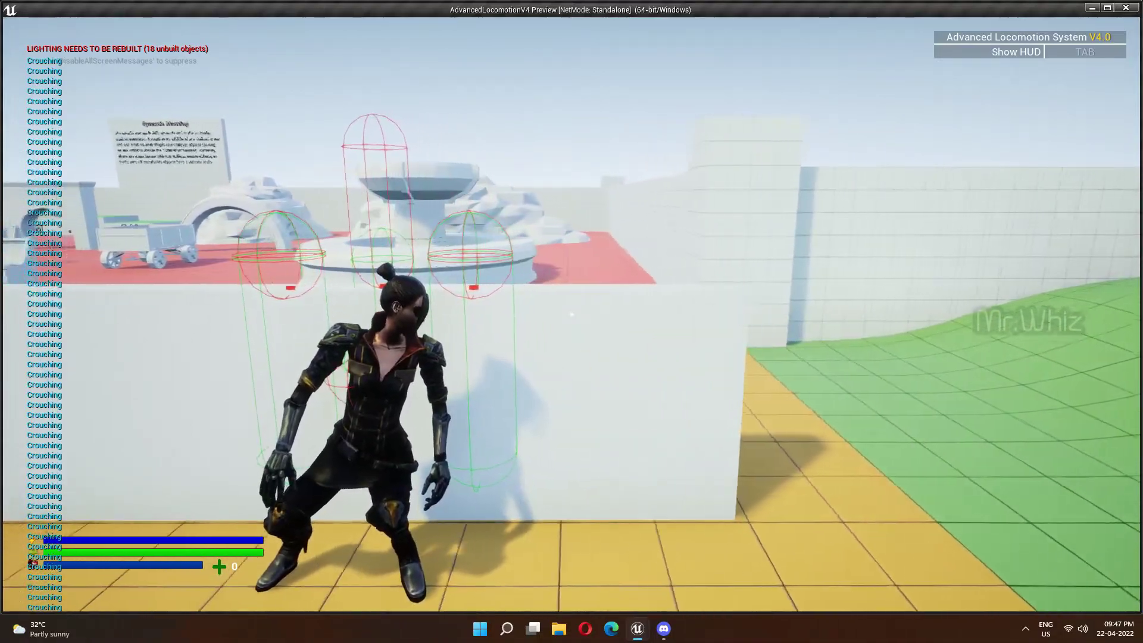
{"action": "key", "text": "d"}
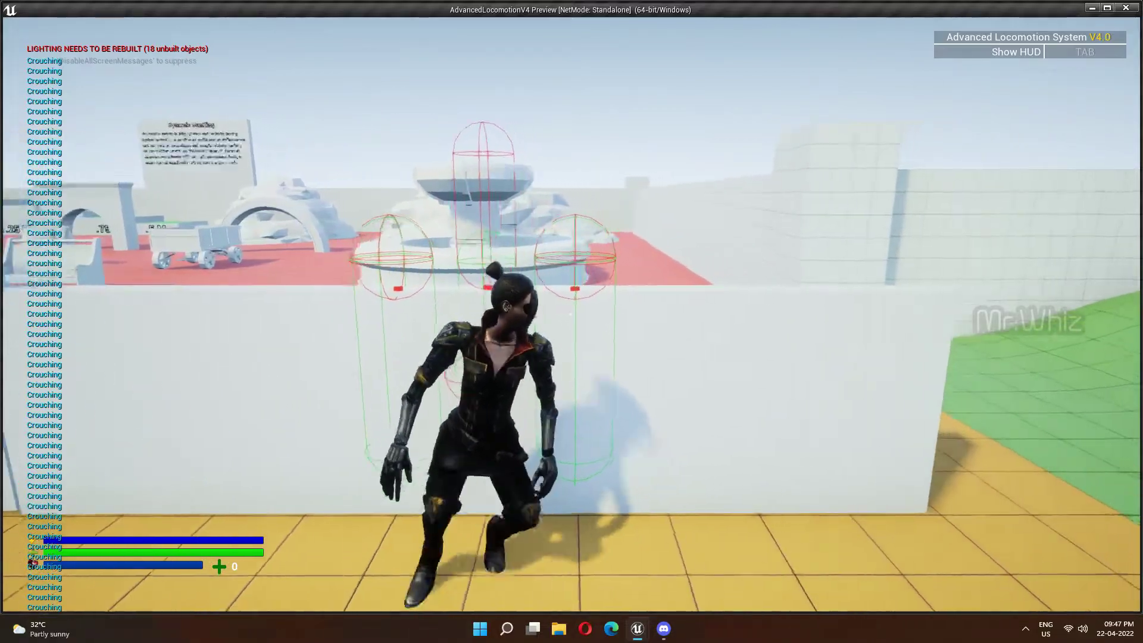
{"action": "key", "text": "w"}
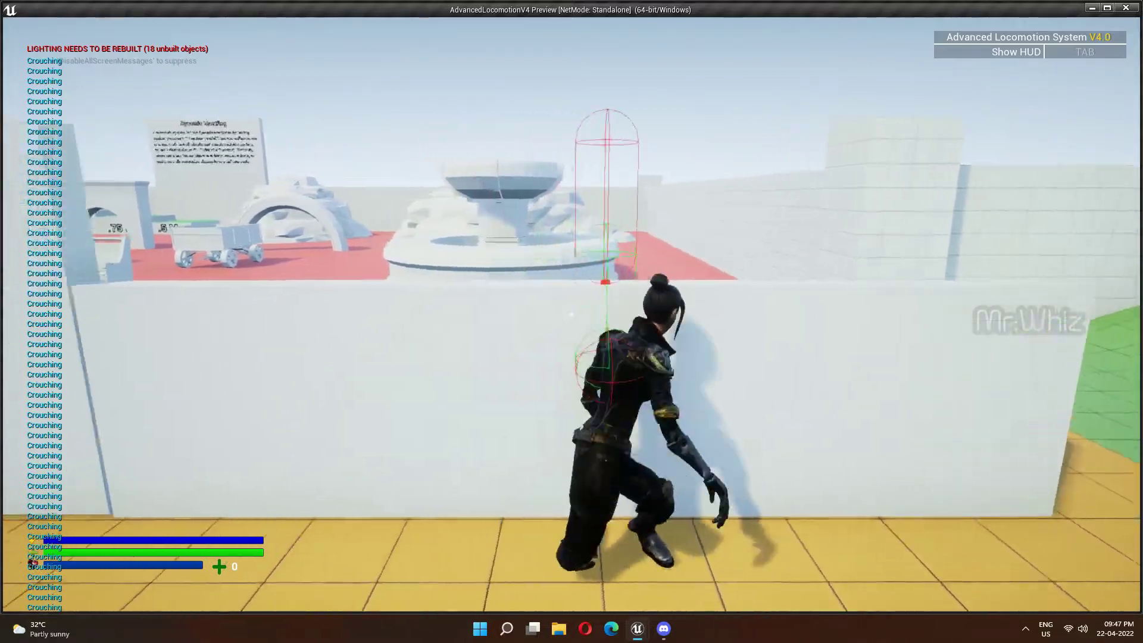
{"action": "key", "text": "c"}
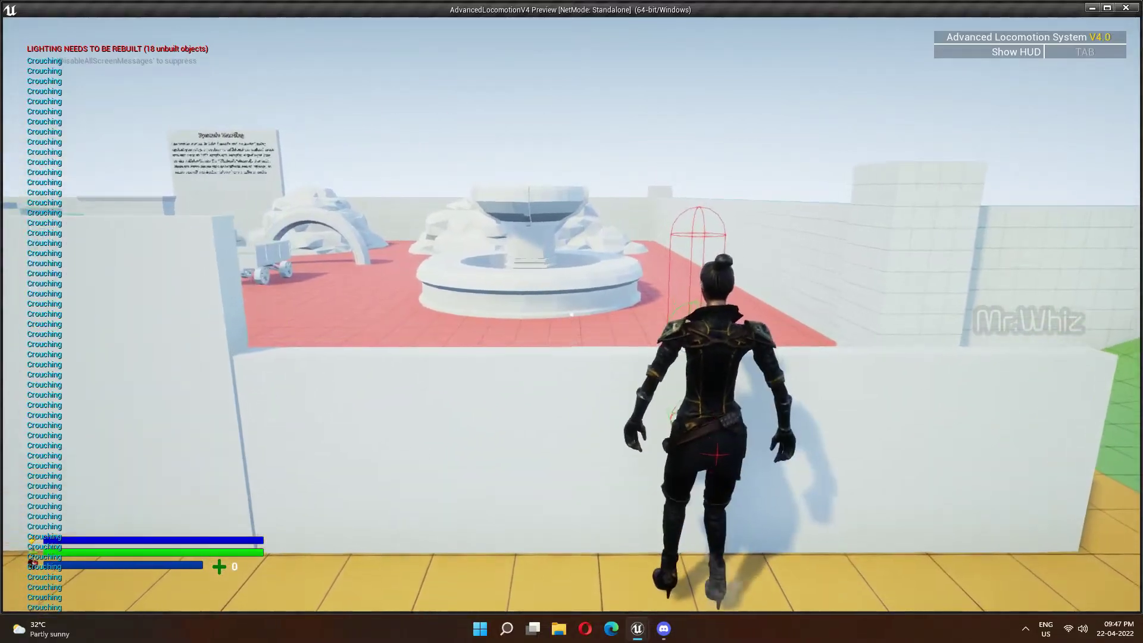
Re-enter crouched cover, stand and walk to another wall, crouch there, and exit the preview.
{"action": "key", "text": "s"}
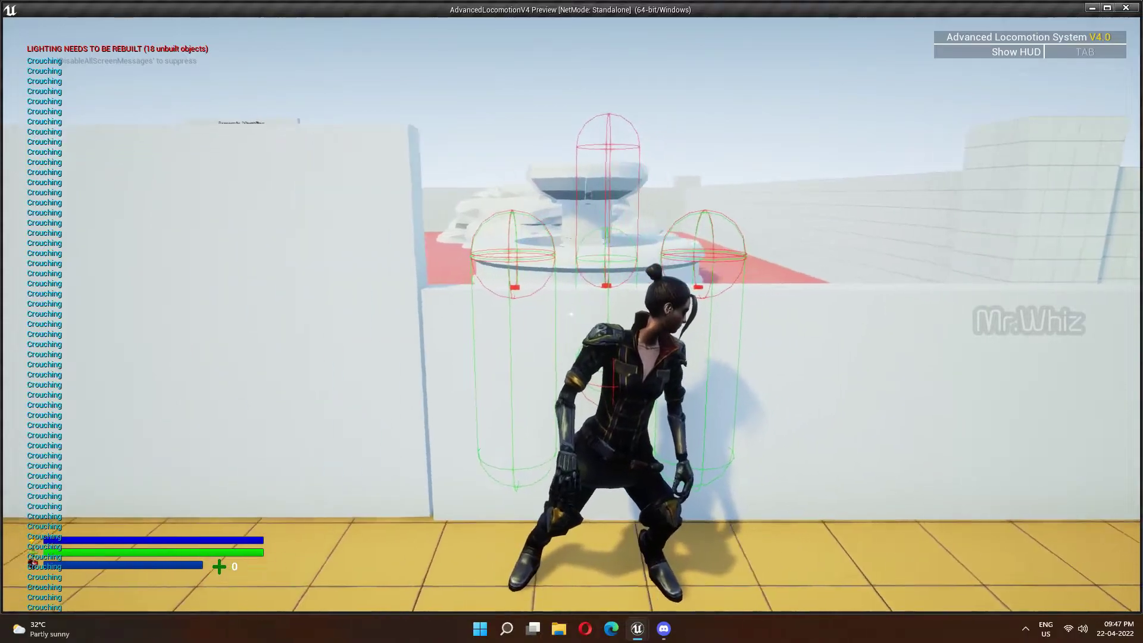
{"action": "key", "text": "a"}
{"action": "key", "text": "c"}
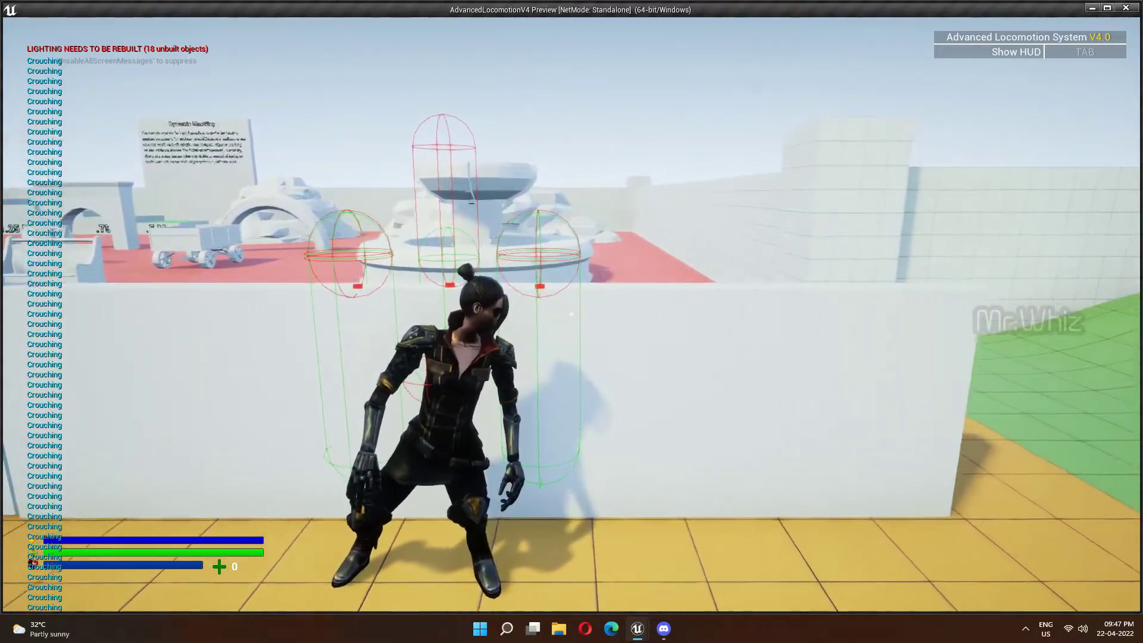
{"action": "key", "text": "w"}
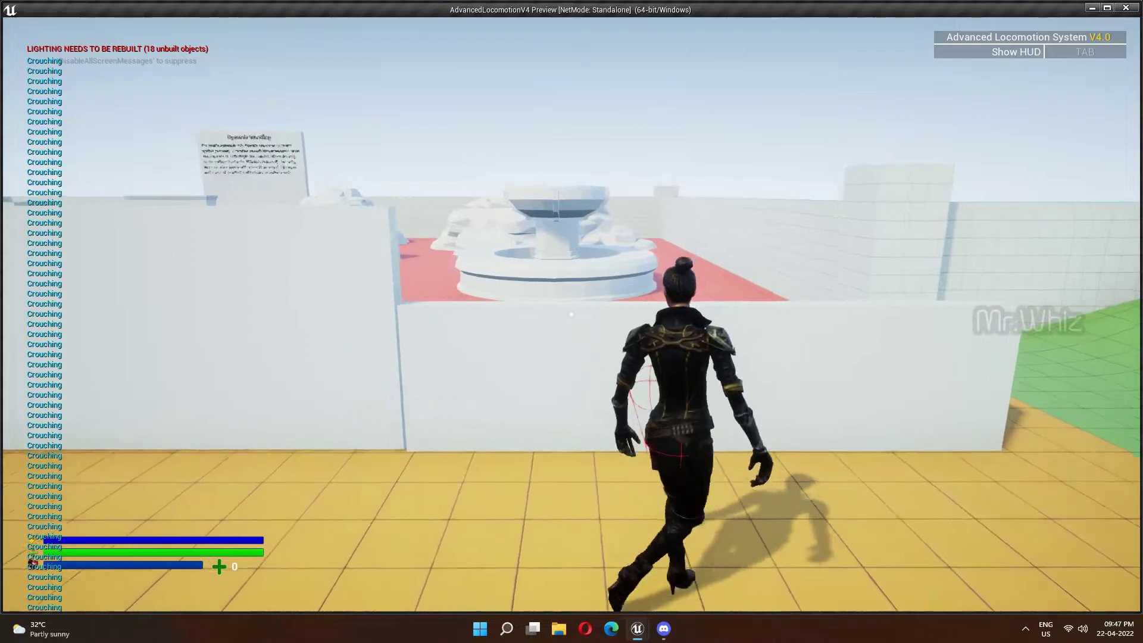
{"action": "key", "text": "d"}
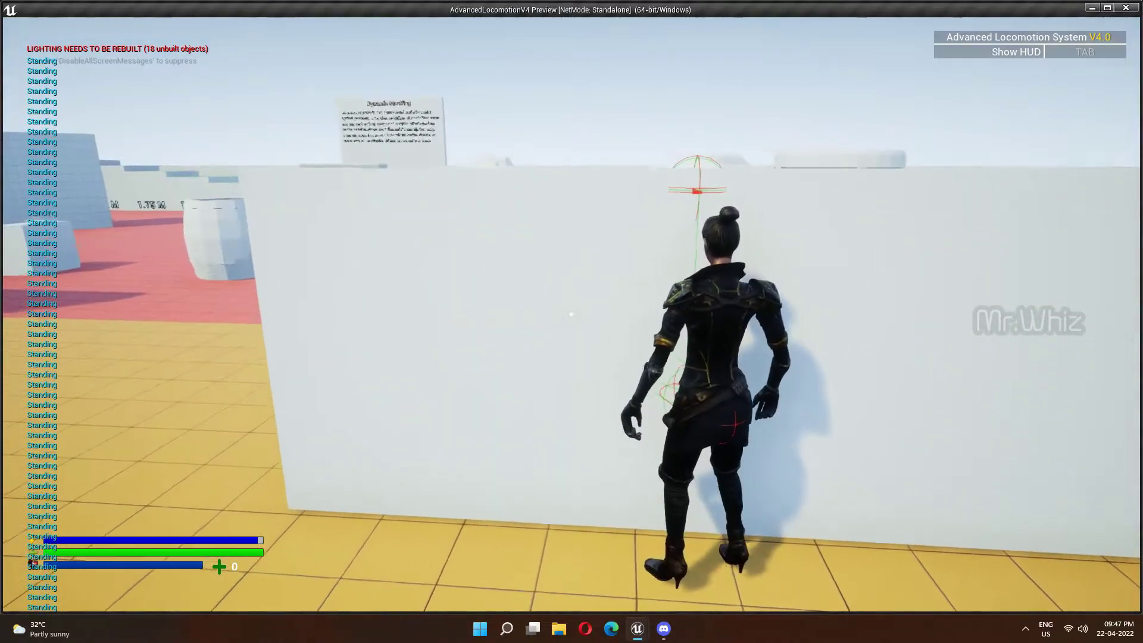
{"action": "key", "text": "s"}
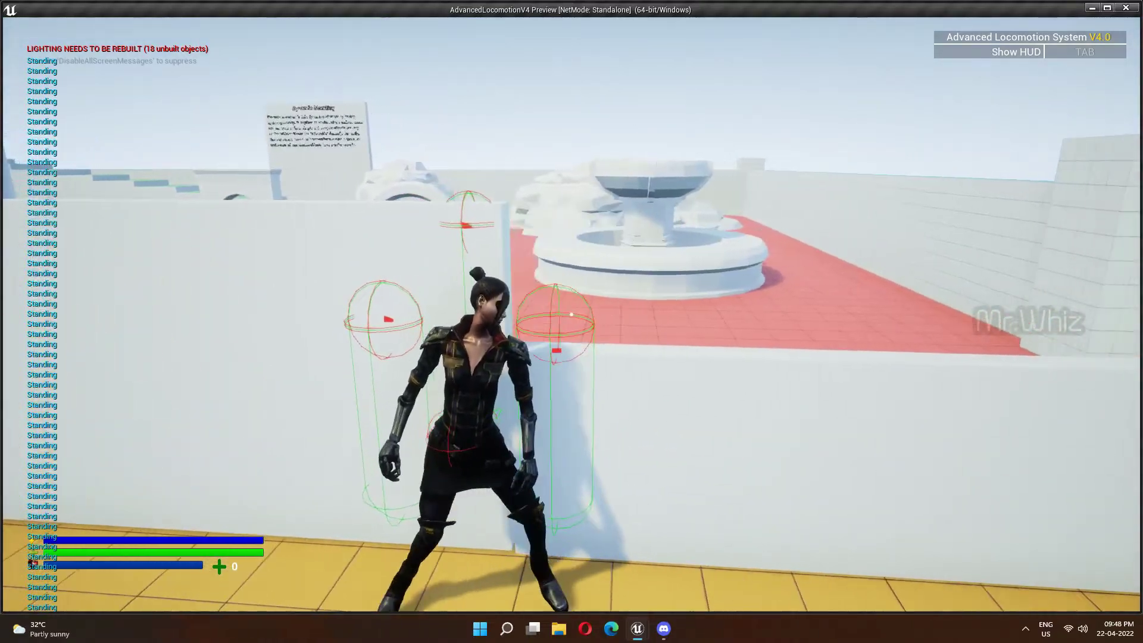
{"action": "key", "text": "c"}
{"action": "key", "text": "Escape"}
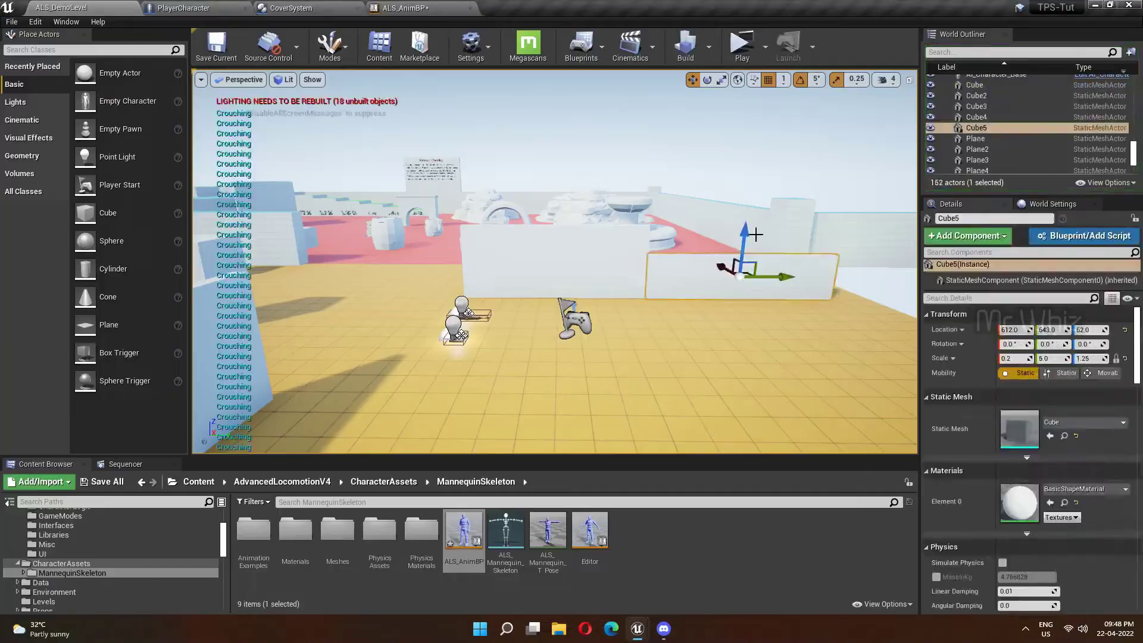
Draw a transition from CoverIdleLeftCrouch to MovingRightCover in CoverState and open its rule.
{"action": "left_click", "coordinate": [411, 7]}
{"action": "right_click_drag", "start_coordinate": [505, 198], "coordinate": [654, 194]}
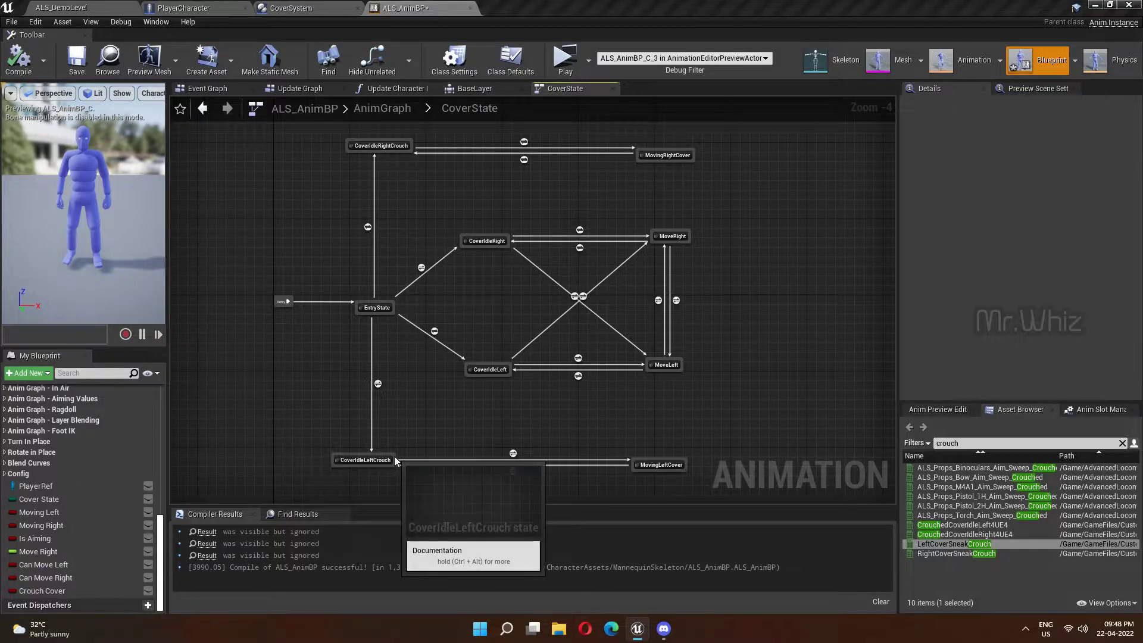
{"action": "left_click_drag", "start_coordinate": [395, 456], "coordinate": [654, 156]}
{"action": "double_click", "coordinate": [509, 301]}
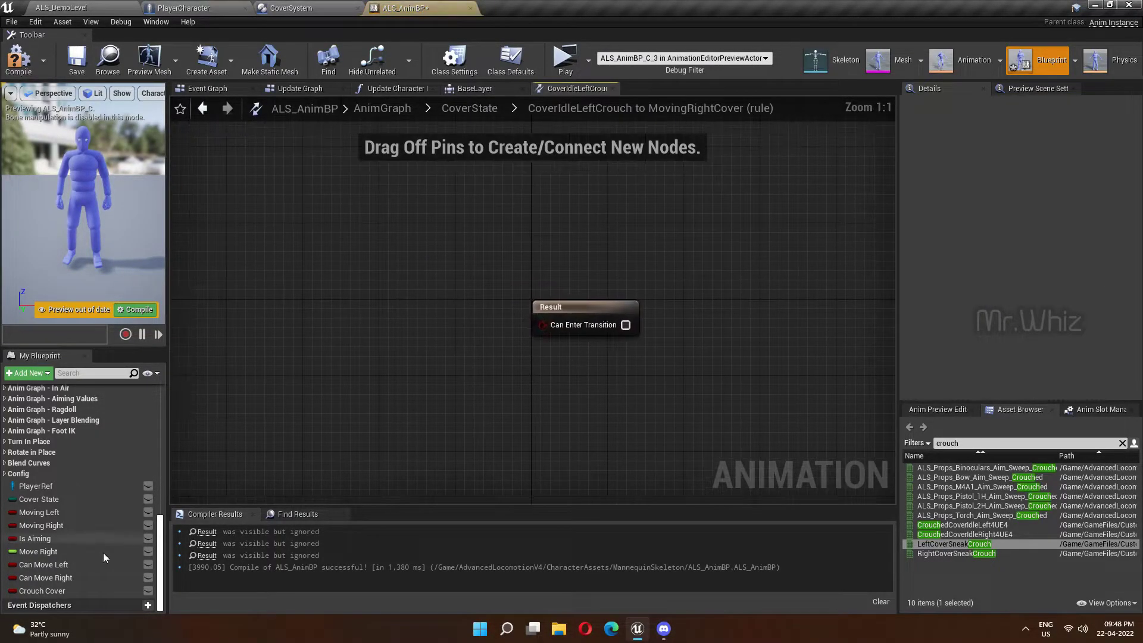
Gate that rule with Moving Right AND Crouch Cover, then add a CoverIdleRightCrouch-to-MovingLeftCover transition.
{"action": "mouse_move", "coordinate": [46, 526]}
{"action": "left_mouse_down"}
{"action": "mouse_move", "coordinate": [331, 341]}
{"action": "mouse_move", "coordinate": [324, 281]}
{"action": "left_mouse_up"}
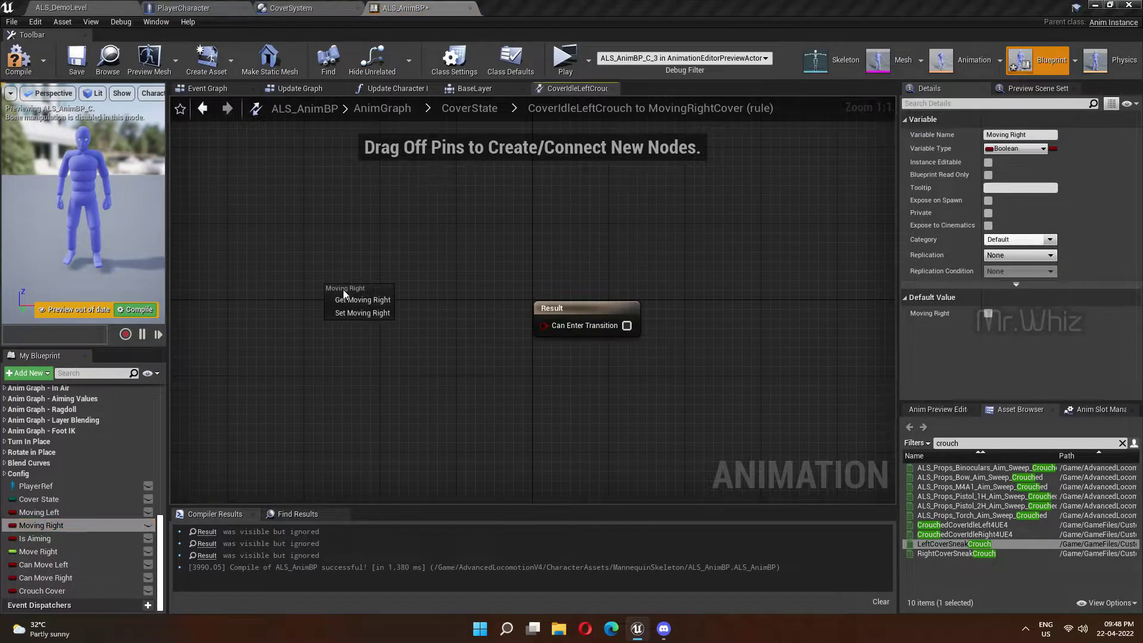
{"action": "left_click", "coordinate": [343, 277]}
{"action": "left_click_drag", "start_coordinate": [422, 320], "coordinate": [423, 322]}
{"action": "type", "text": "and"}
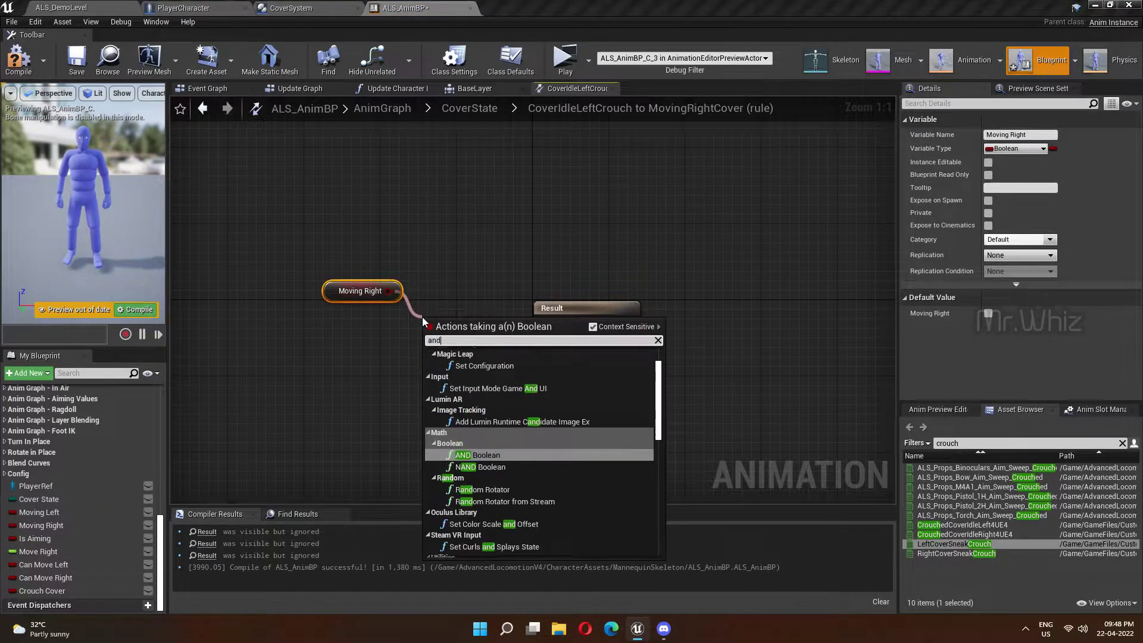
{"action": "key", "text": "Return"}
{"action": "mouse_move", "coordinate": [65, 592]}
{"action": "left_mouse_down"}
{"action": "mouse_move", "coordinate": [374, 366]}
{"action": "mouse_move", "coordinate": [424, 345]}
{"action": "left_mouse_up"}
{"action": "left_click_drag", "start_coordinate": [505, 327], "coordinate": [543, 323]}
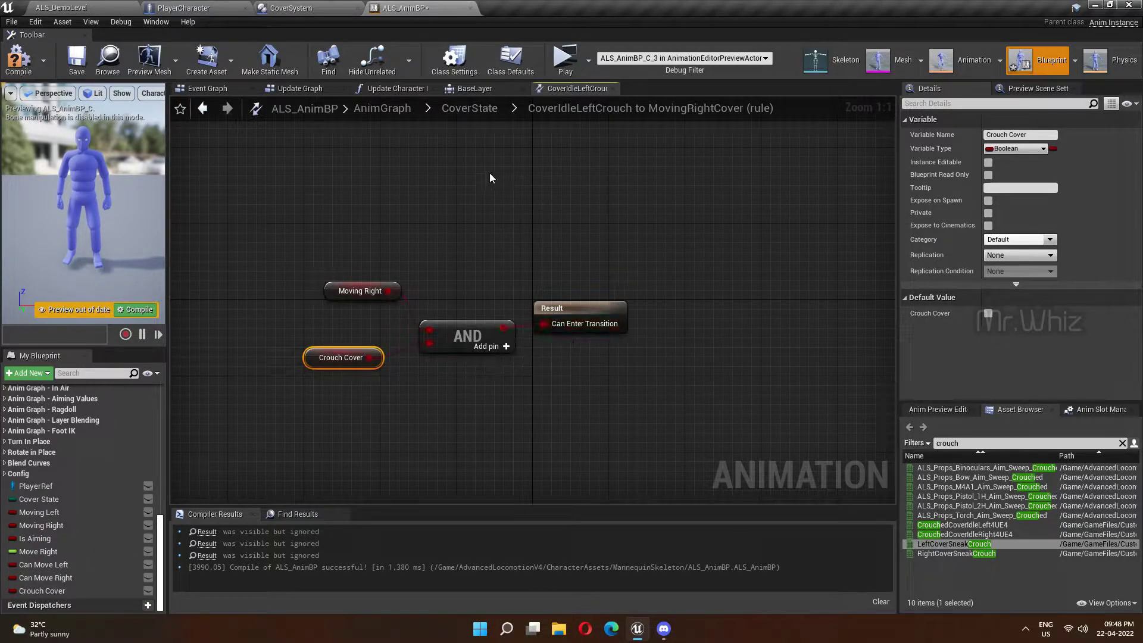
{"action": "left_click", "coordinate": [473, 109]}
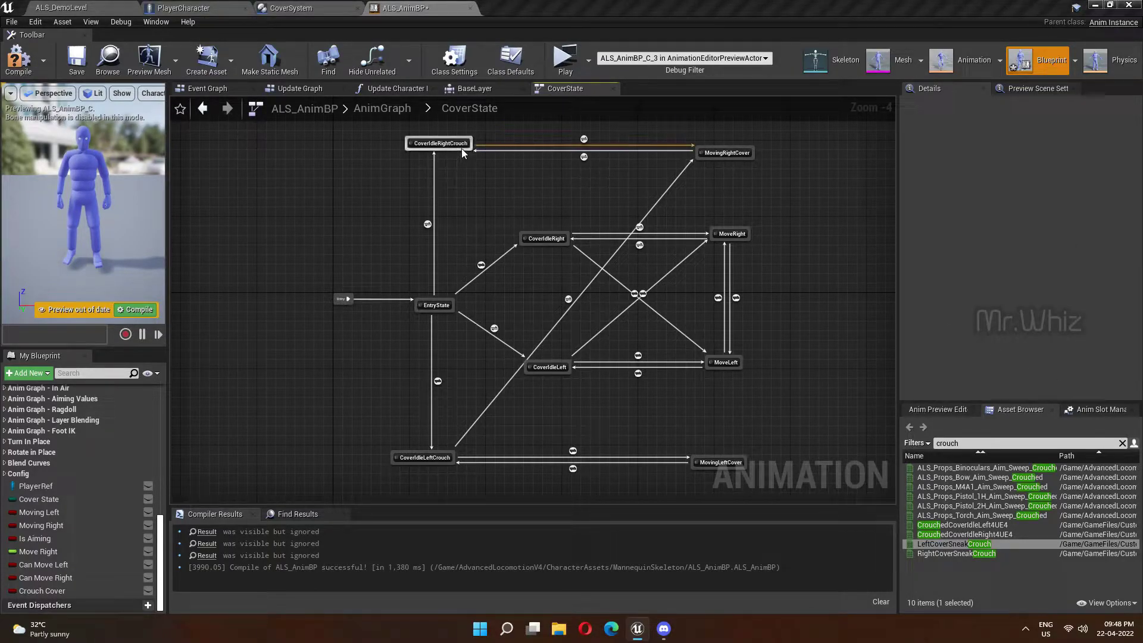
{"action": "left_click_drag", "start_coordinate": [462, 148], "coordinate": [701, 462]}
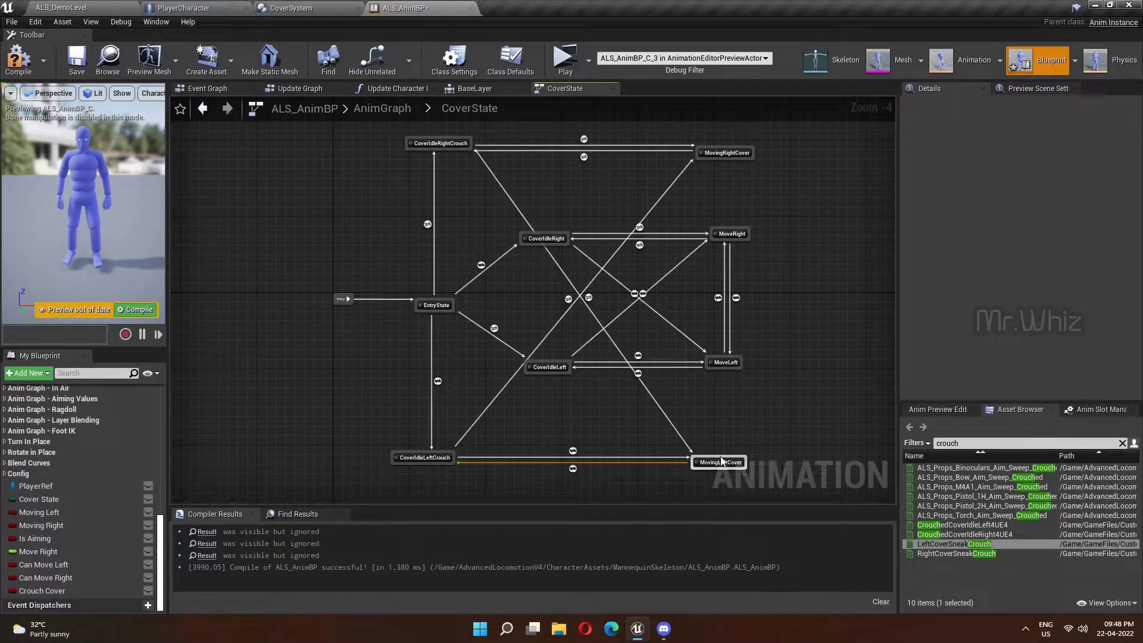
Wire Moving Left and Crouch Cover through an AND node into the CoverIdleRightCrouch→MovingLeftCover rule's Can Enter Transition.
{"action": "double_click", "coordinate": [589, 296]}
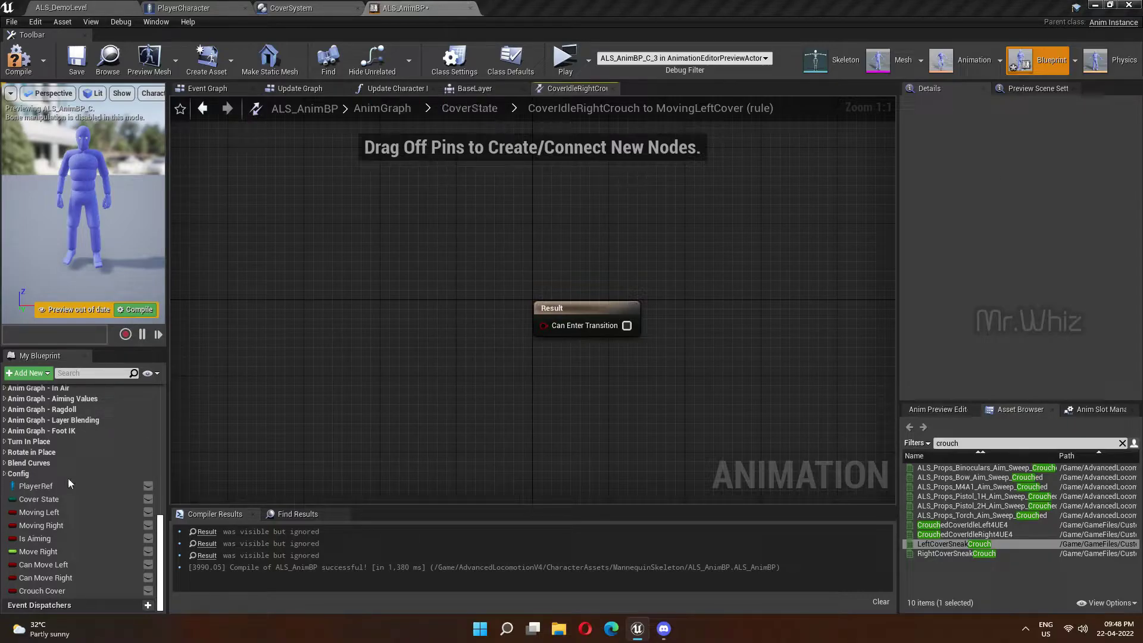
{"action": "mouse_move", "coordinate": [39, 512]}
{"action": "left_mouse_down", "text": "ctrl"}
{"action": "mouse_move", "coordinate": [254, 301]}
{"action": "mouse_move", "coordinate": [285, 285]}
{"action": "mouse_move", "coordinate": [402, 312]}
{"action": "left_mouse_up", "text": "ctrl"}
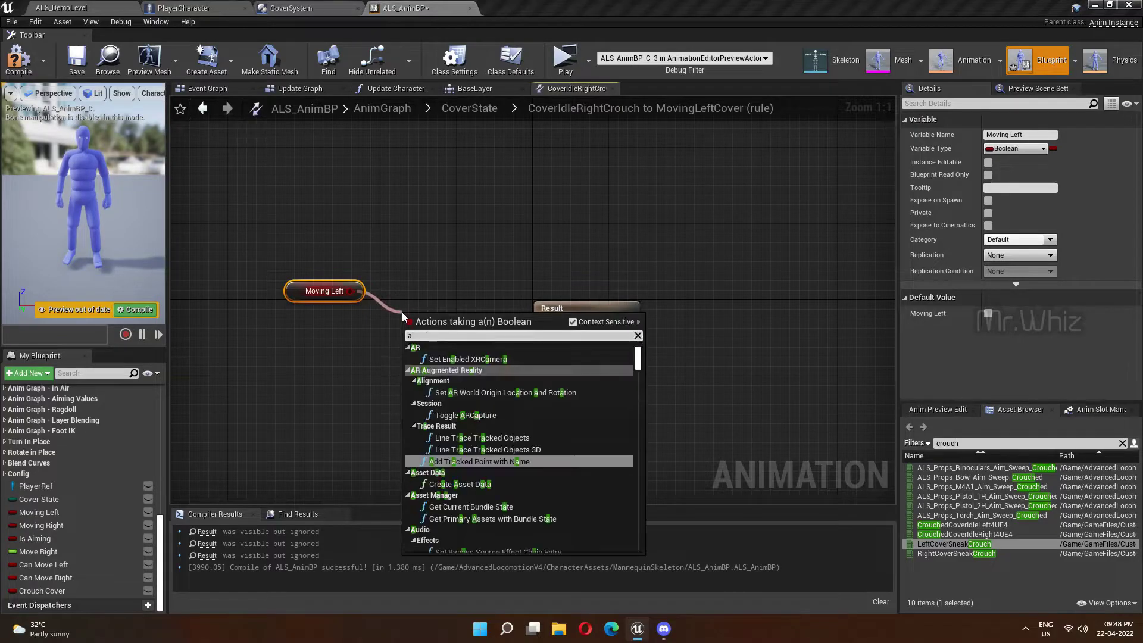
{"action": "left_click", "coordinate": [476, 460]}
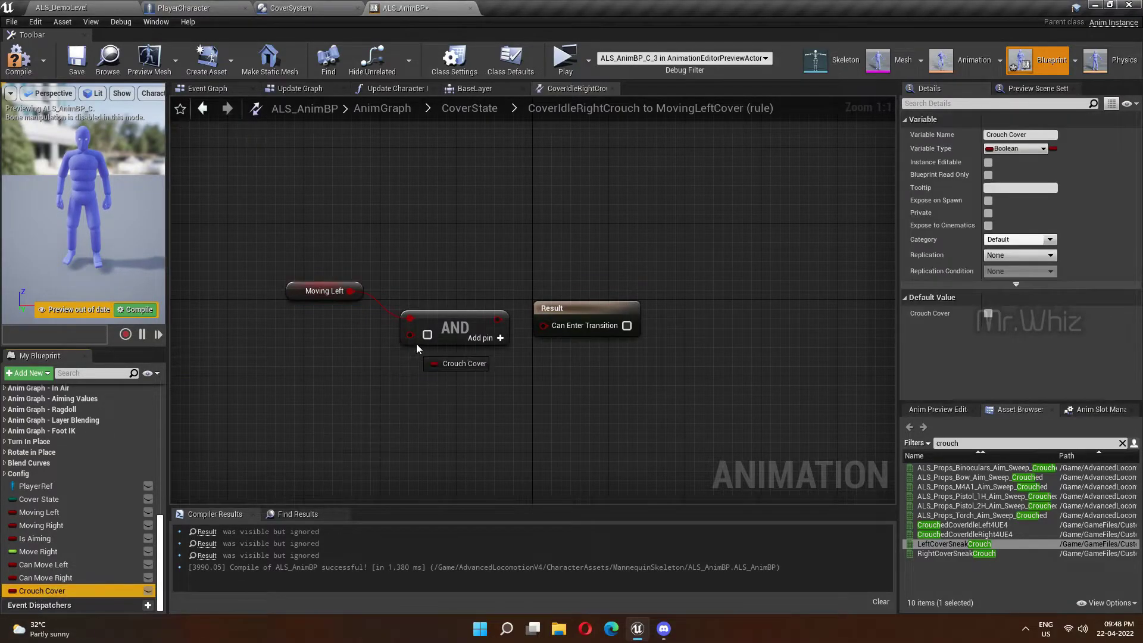
{"action": "left_click_drag", "start_coordinate": [36, 594], "coordinate": [410, 335], "text": "ctrl"}
{"action": "left_click_drag", "start_coordinate": [498, 320], "coordinate": [544, 325]}
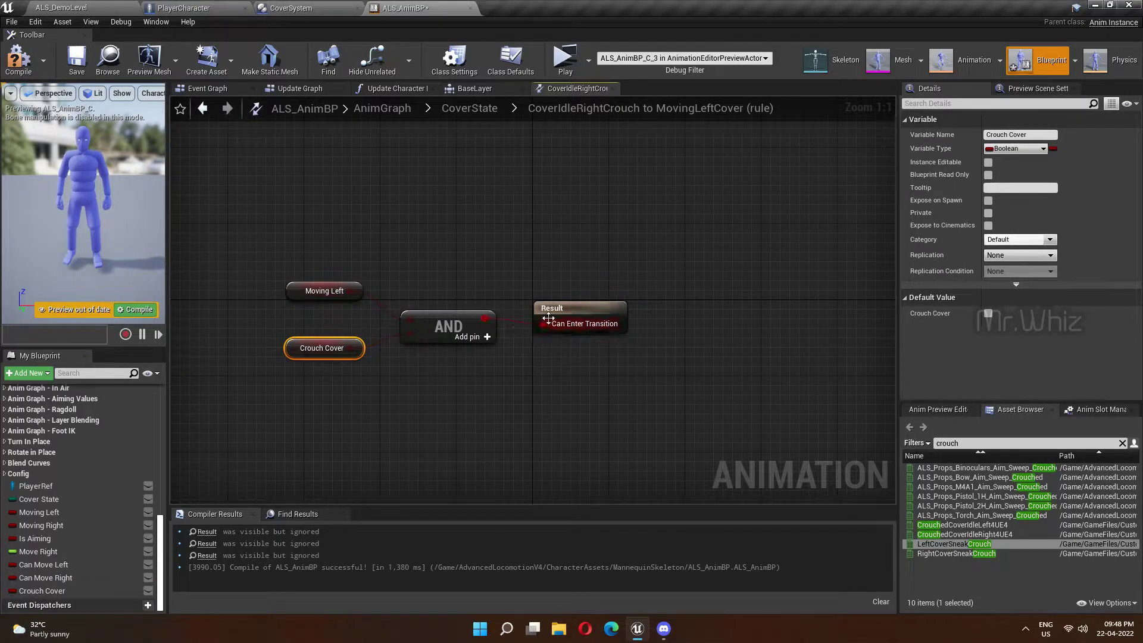
{"action": "left_click", "coordinate": [473, 112]}
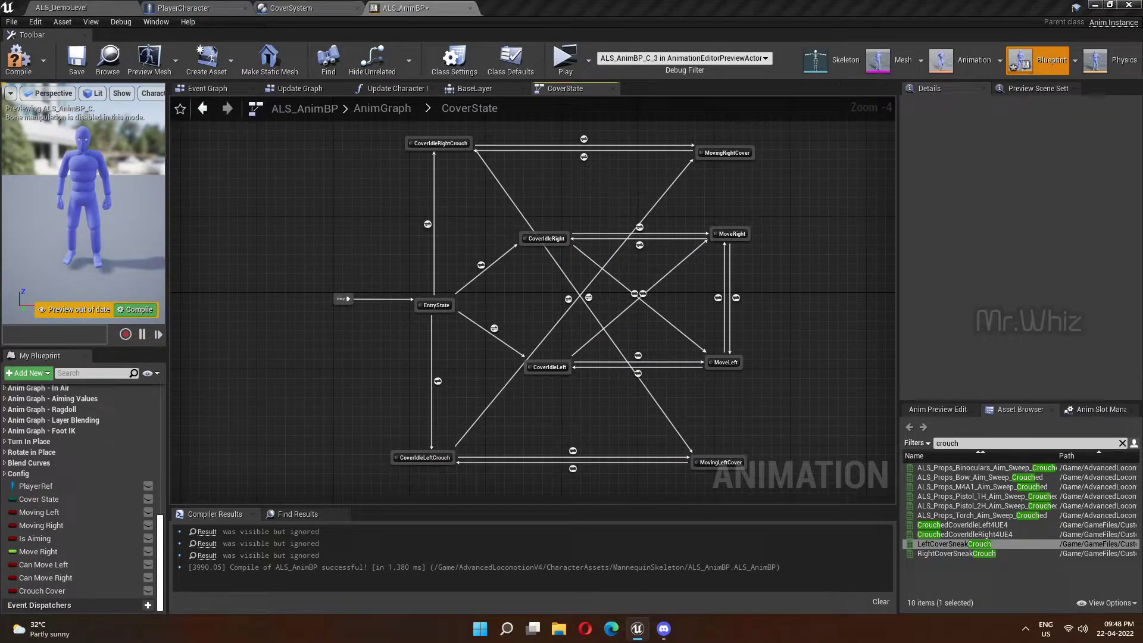
Add transitions MoveRight→MovingRightCover and MoveLeft↔MovingLeftCover in the CoverState graph.
{"action": "right_click_drag", "start_coordinate": [805, 233], "coordinate": [794, 263]}
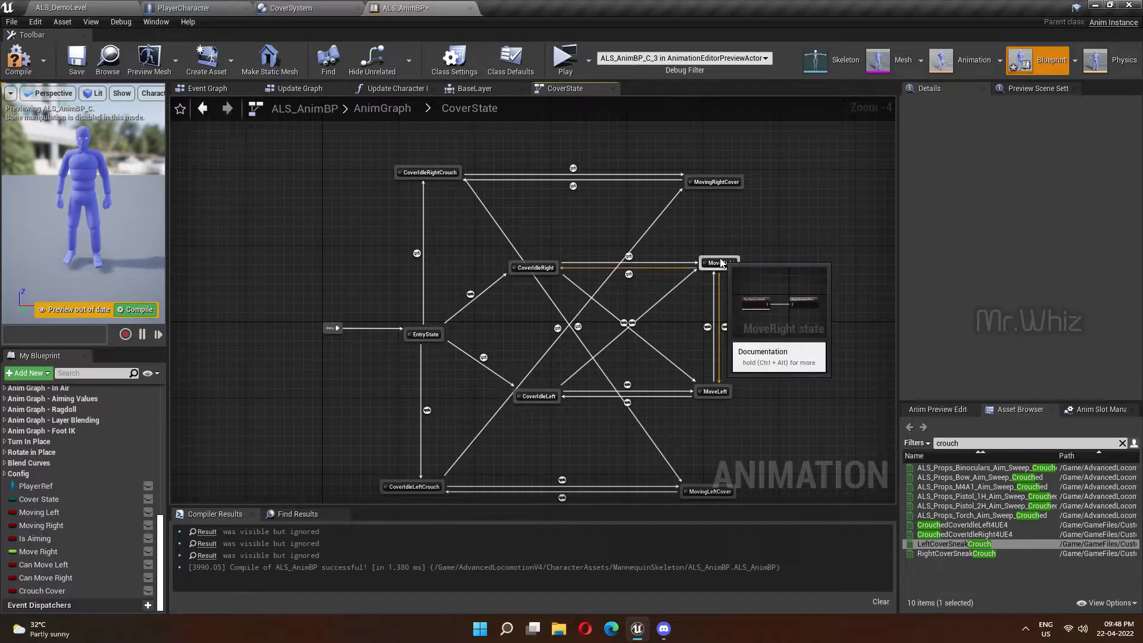
{"action": "mouse_move", "coordinate": [724, 265]}
{"action": "left_mouse_down"}
{"action": "mouse_move", "coordinate": [718, 190]}
{"action": "mouse_move", "coordinate": [709, 263]}
{"action": "left_mouse_up"}
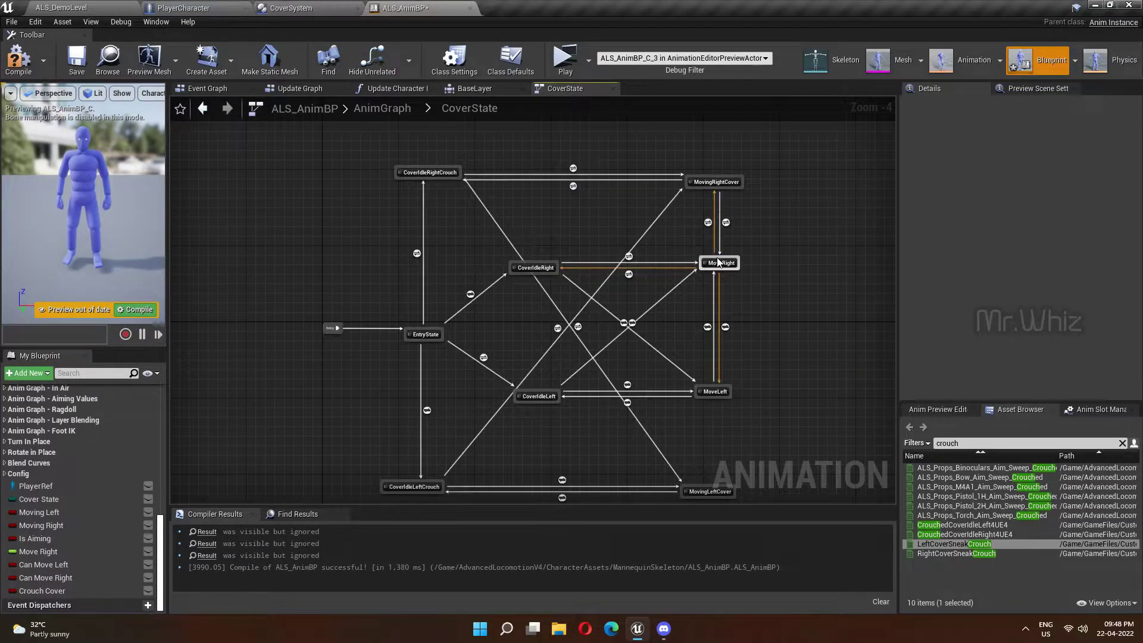
{"action": "scroll", "coordinate": [734, 241], "scroll_direction": "up", "scroll_amount": 1}
{"action": "scroll", "coordinate": [741, 241], "scroll_direction": "up", "scroll_amount": 1}
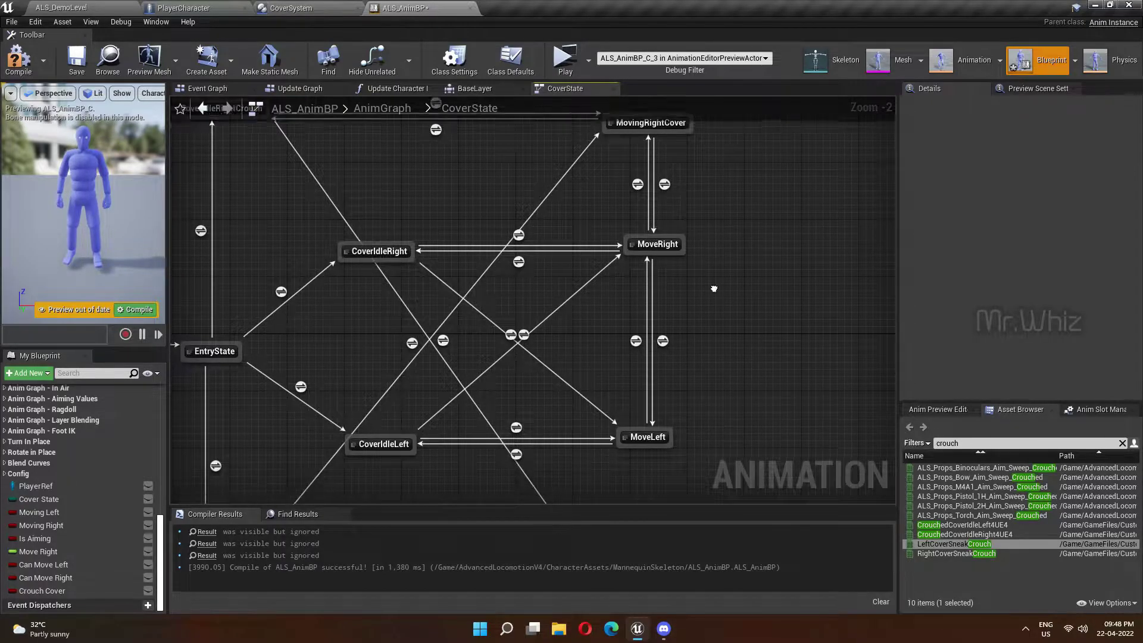
{"action": "right_click_drag", "start_coordinate": [680, 215], "coordinate": [696, 101]}
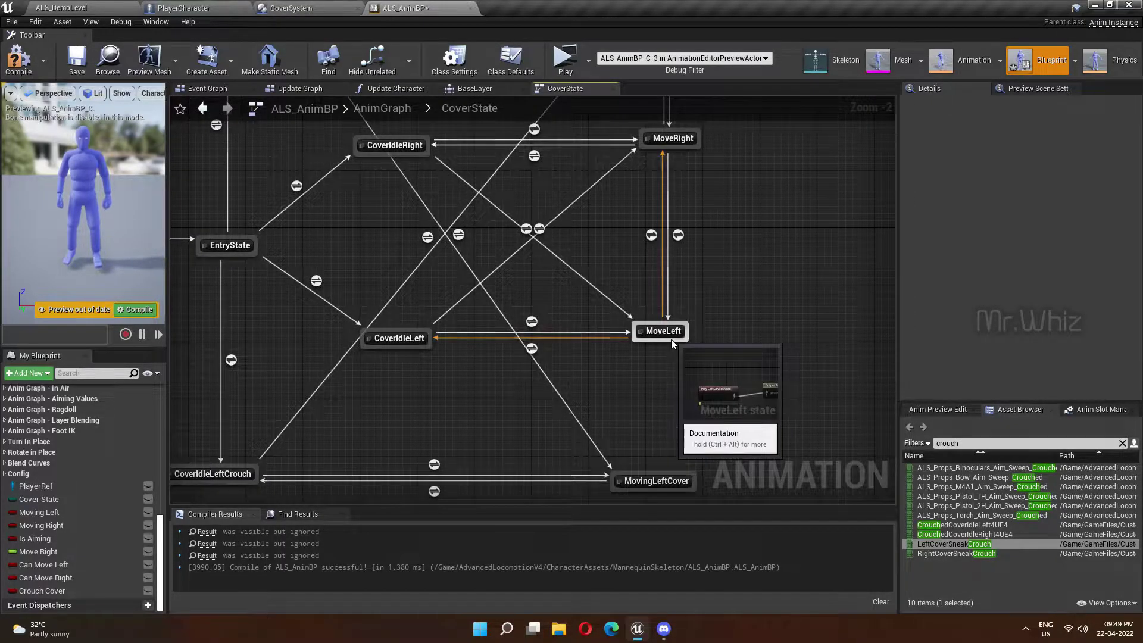
{"action": "left_click_drag", "start_coordinate": [672, 342], "coordinate": [672, 477]}
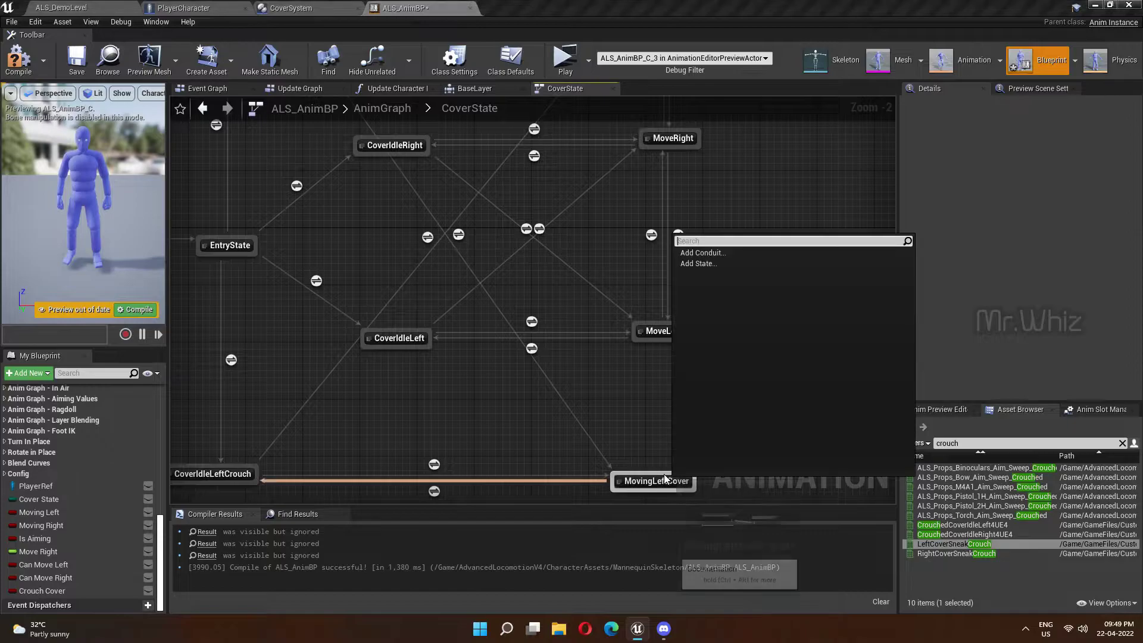
{"action": "key", "text": "Escape"}
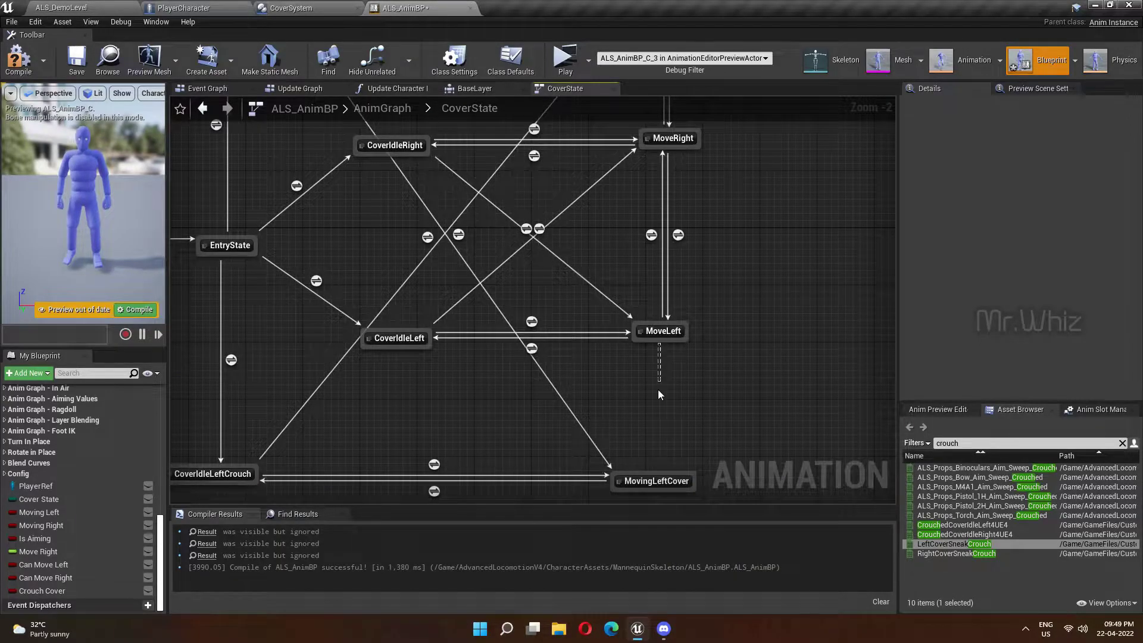
{"action": "mouse_move", "coordinate": [663, 341]}
{"action": "left_mouse_down"}
{"action": "mouse_move", "coordinate": [670, 475]}
{"action": "mouse_move", "coordinate": [671, 341]}
{"action": "left_mouse_up"}
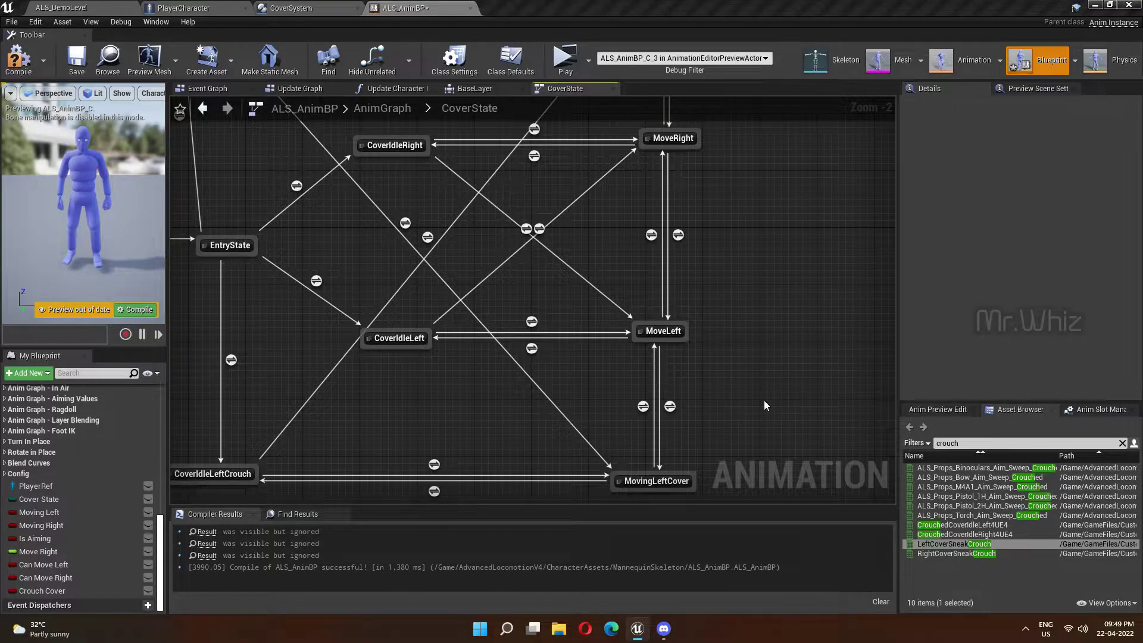
Feed Moving Left AND Crouch Cover into Can Enter Transition of the MoveLeft→MovingLeftCover rule.
{"action": "double_click", "coordinate": [670, 406]}
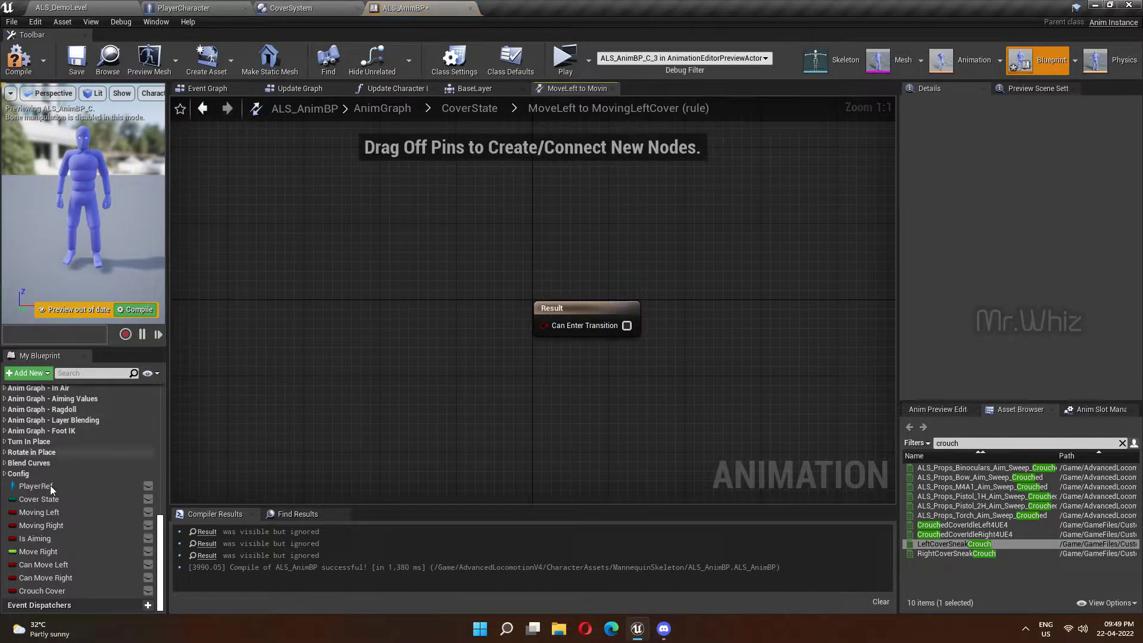
{"action": "left_click_drag", "start_coordinate": [45, 513], "coordinate": [370, 289]}
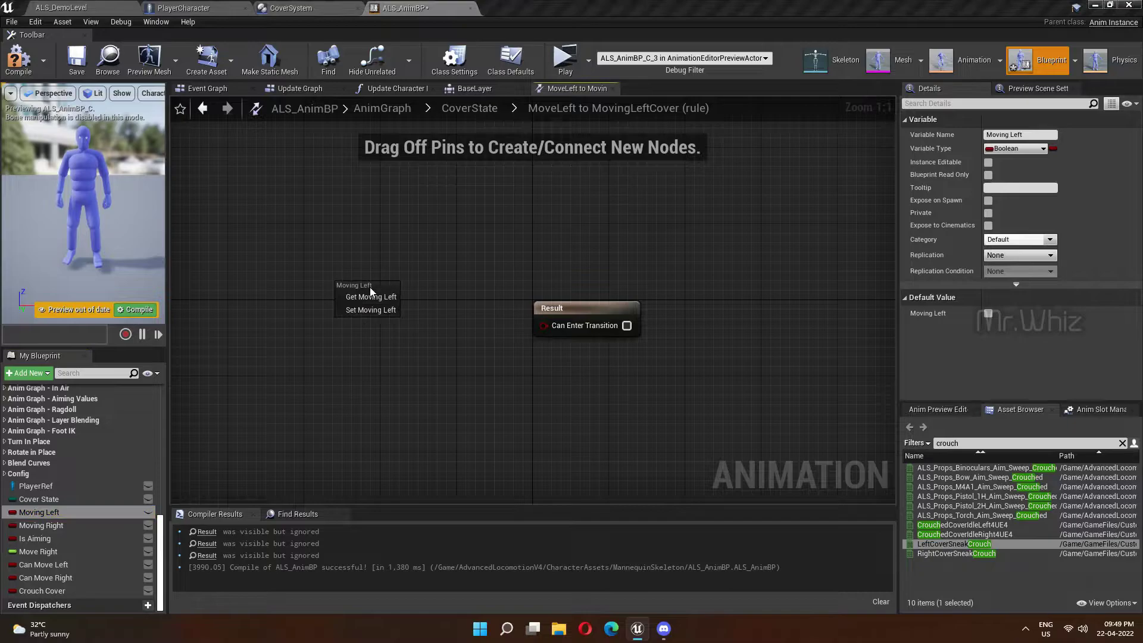
{"action": "left_click", "coordinate": [371, 296]}
{"action": "left_click_drag", "start_coordinate": [587, 308], "coordinate": [662, 307]}
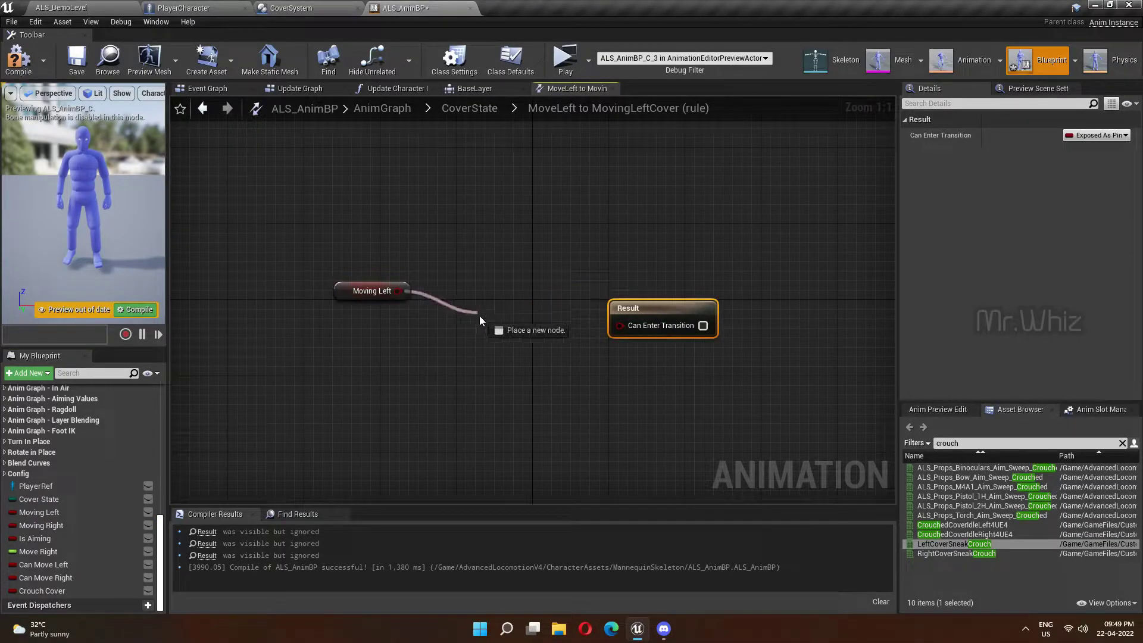
{"action": "left_click_drag", "start_coordinate": [480, 321], "coordinate": [490, 336]}
{"action": "type", "text": "and"}
{"action": "key", "text": "Return"}
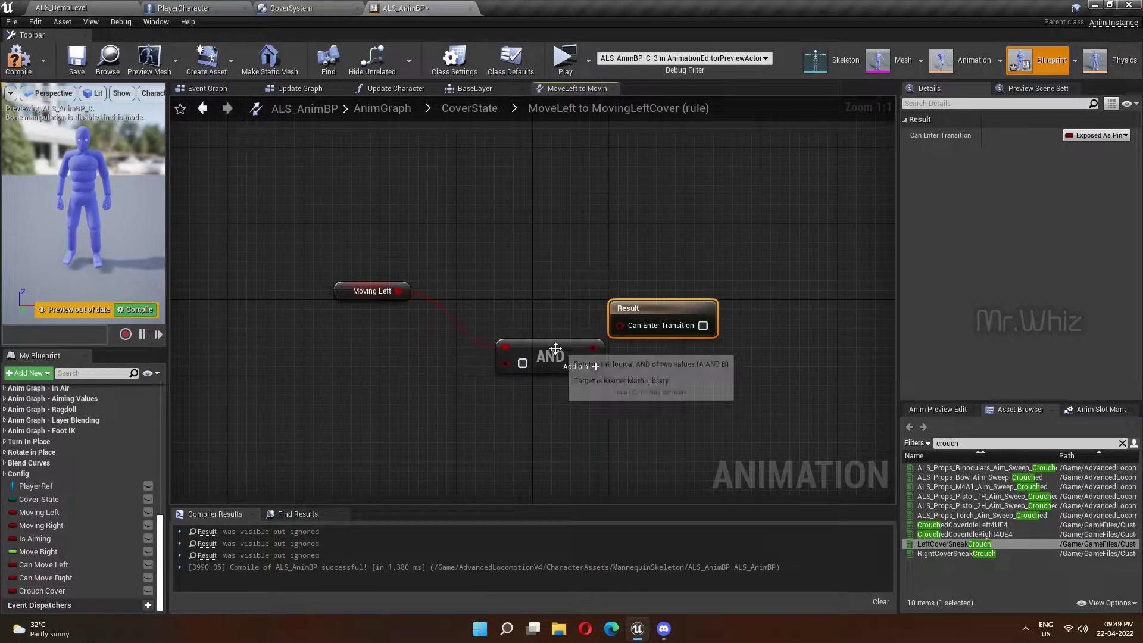
{"action": "left_click_drag", "start_coordinate": [562, 352], "coordinate": [515, 322]}
{"action": "left_click_drag", "start_coordinate": [44, 587], "coordinate": [456, 337]}
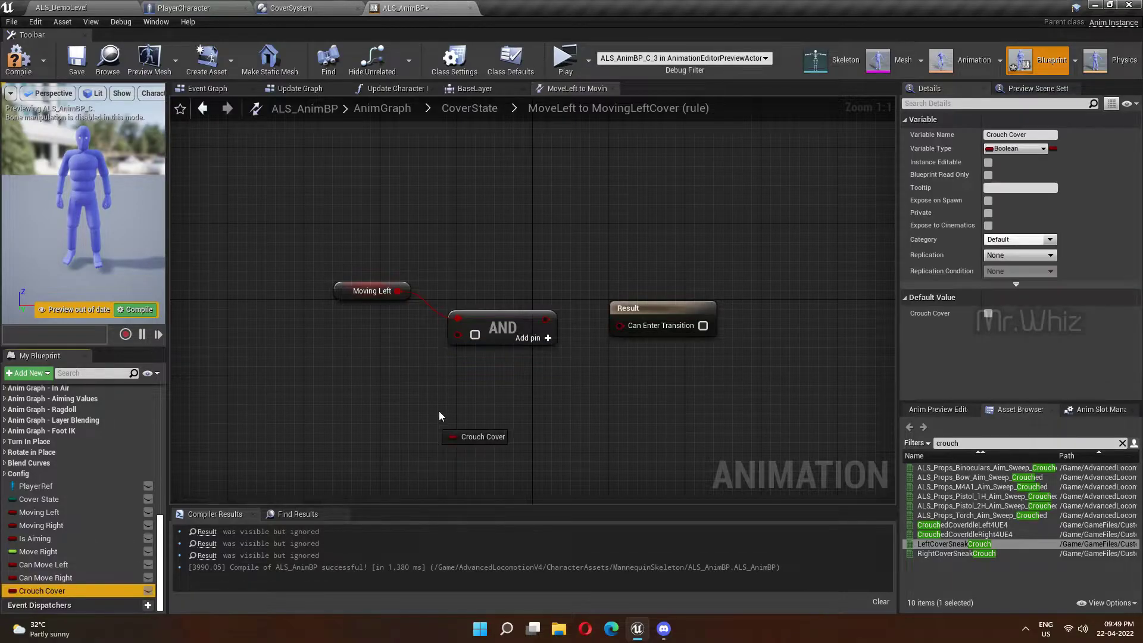
{"action": "left_click_drag", "start_coordinate": [576, 321], "coordinate": [621, 325]}
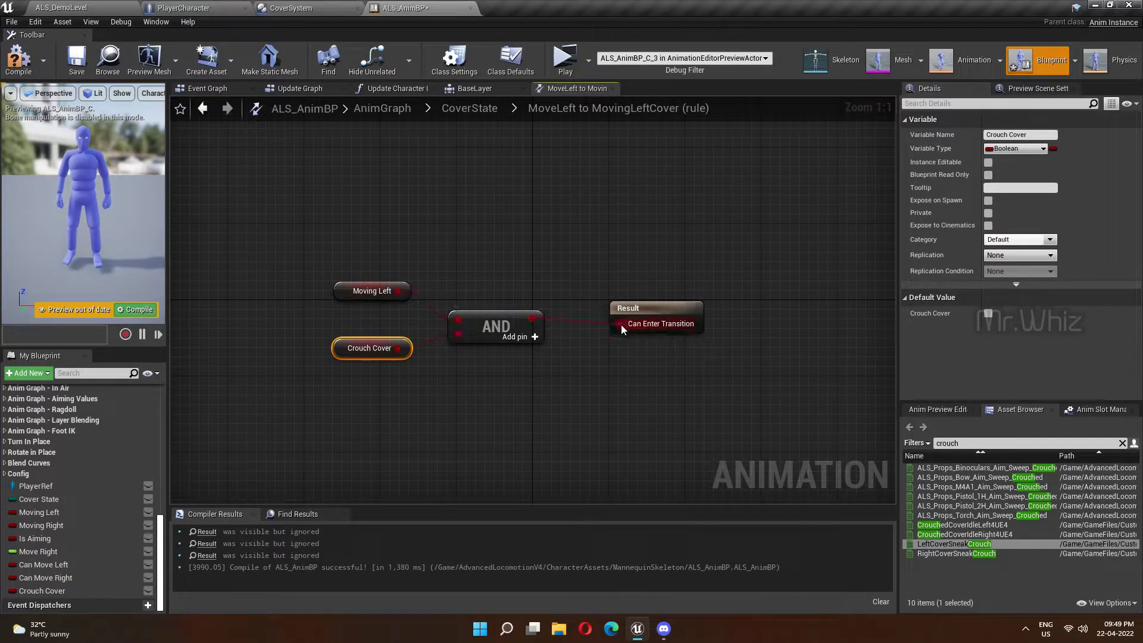
{"action": "left_click", "coordinate": [490, 110]}
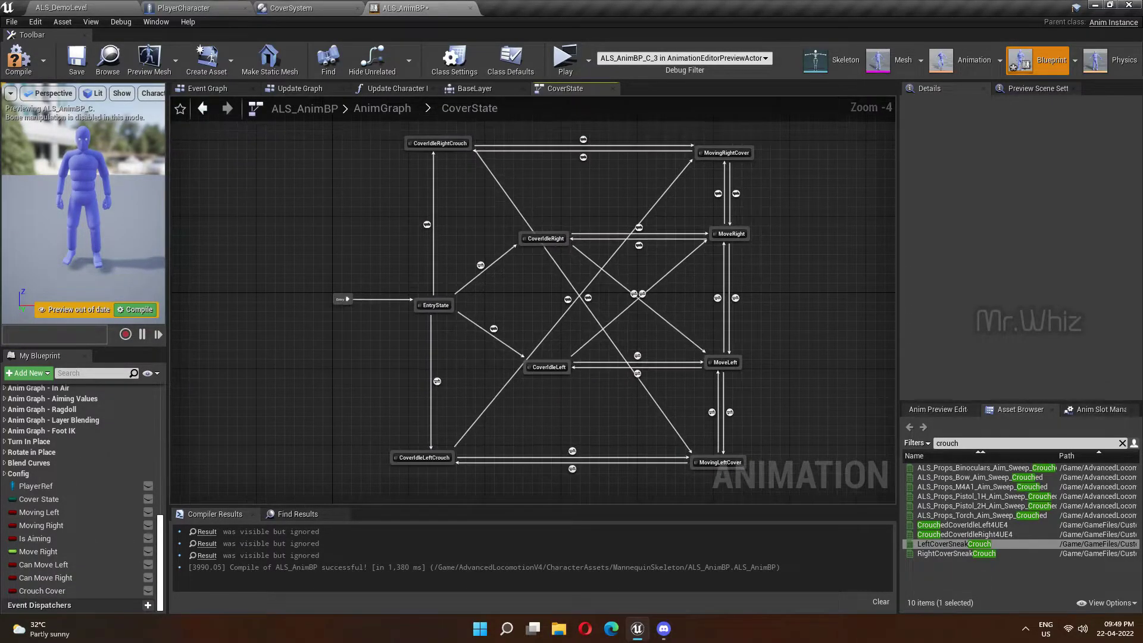
Copy the Moving Left, Crouch Cover and AND nodes into the MovingLeftCover→MoveLeft rule.
{"action": "double_click", "coordinate": [712, 412]}
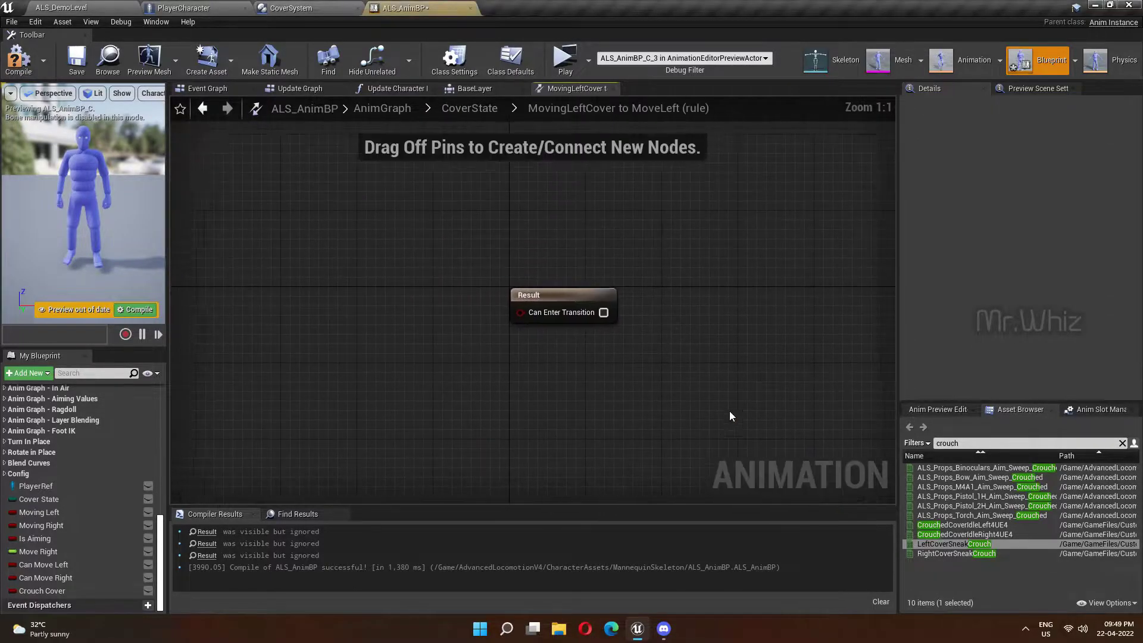
{"action": "left_click_drag", "start_coordinate": [562, 309], "coordinate": [681, 308]}
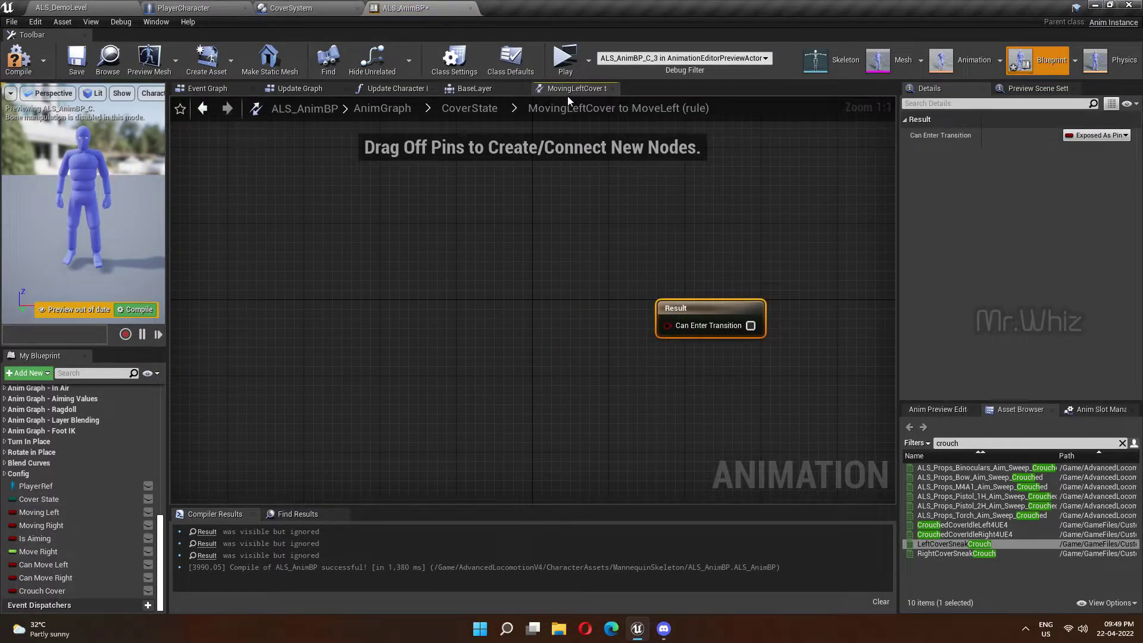
{"action": "left_click", "coordinate": [470, 108]}
{"action": "left_click", "coordinate": [729, 413]}
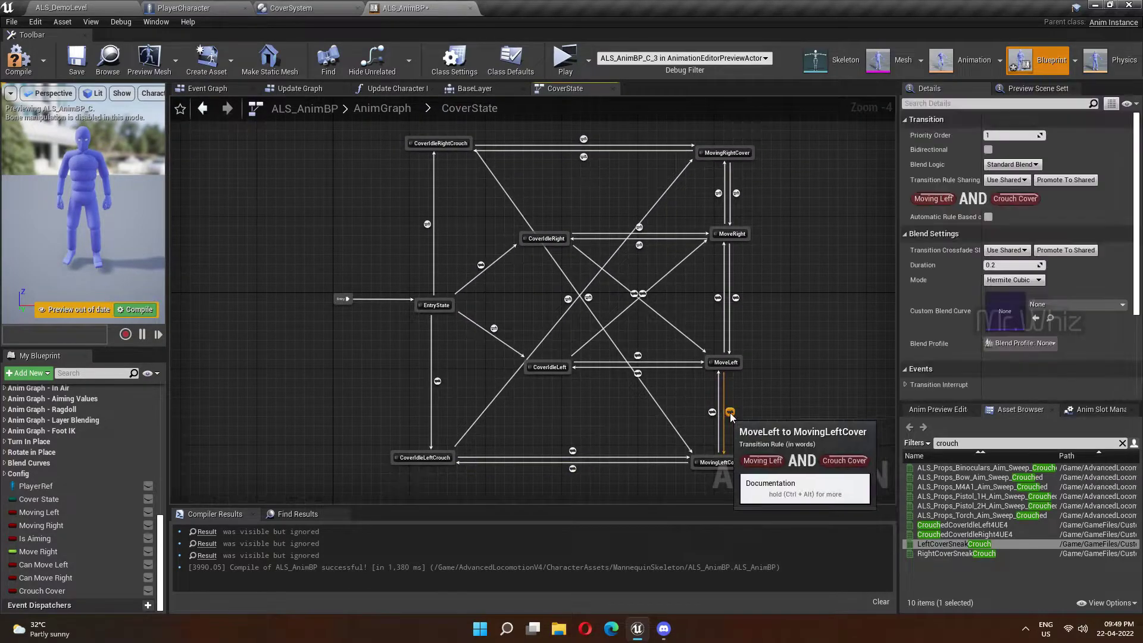
{"action": "double_click", "coordinate": [730, 412]}
{"action": "left_click_drag", "start_coordinate": [382, 250], "coordinate": [592, 374]}
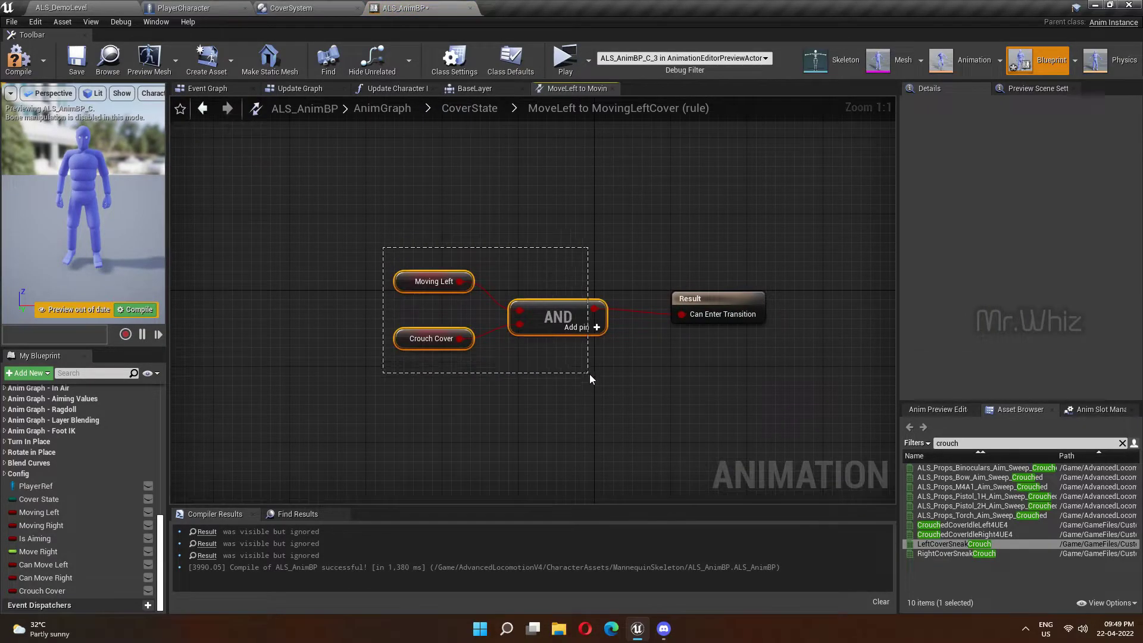
{"action": "left_click", "coordinate": [480, 105]}
{"action": "double_click", "coordinate": [711, 411]}
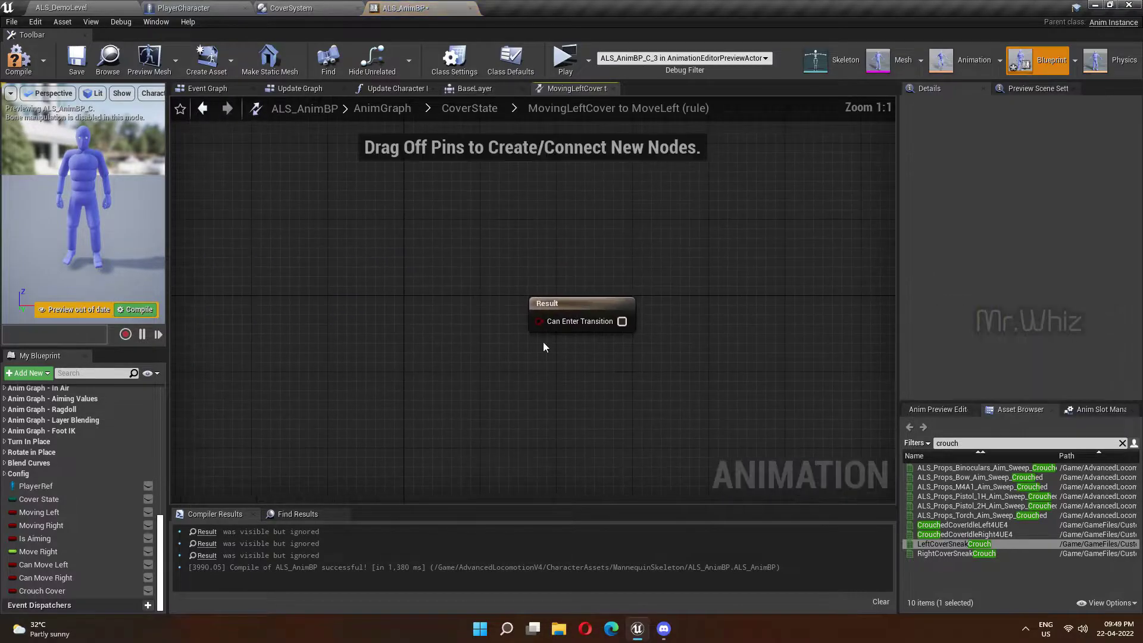
{"action": "key", "text": "ctrl+v"}
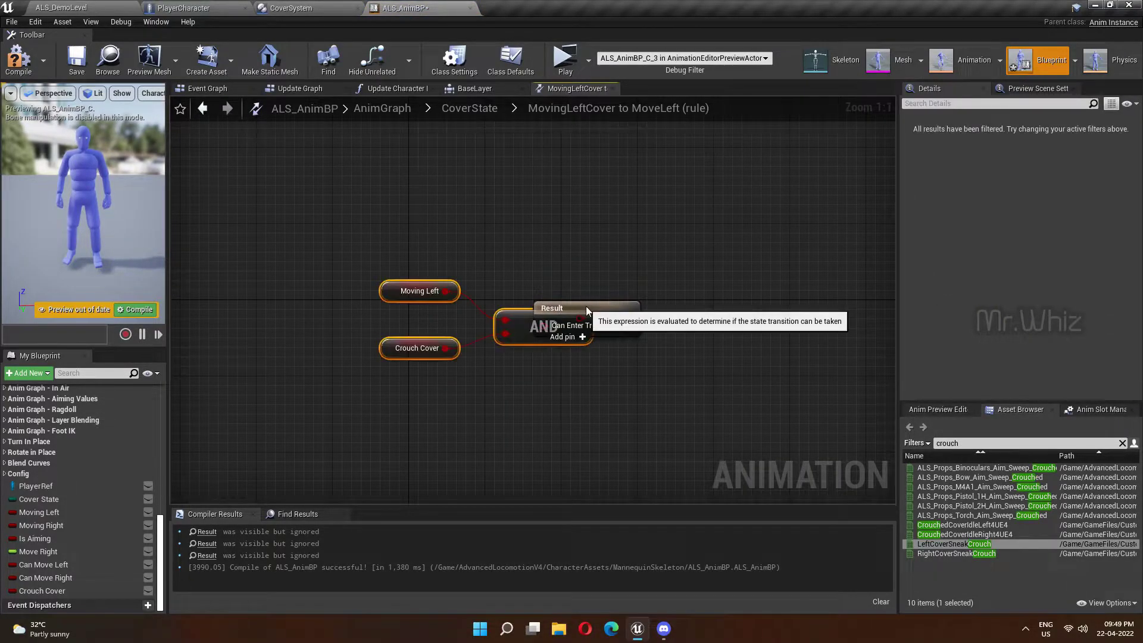
Wire the AND to Can Enter Transition, insert NOT after Crouch Cover, and compile.
{"action": "left_click_drag", "start_coordinate": [586, 306], "coordinate": [690, 306]}
{"action": "left_click_drag", "start_coordinate": [580, 322], "coordinate": [648, 325]}
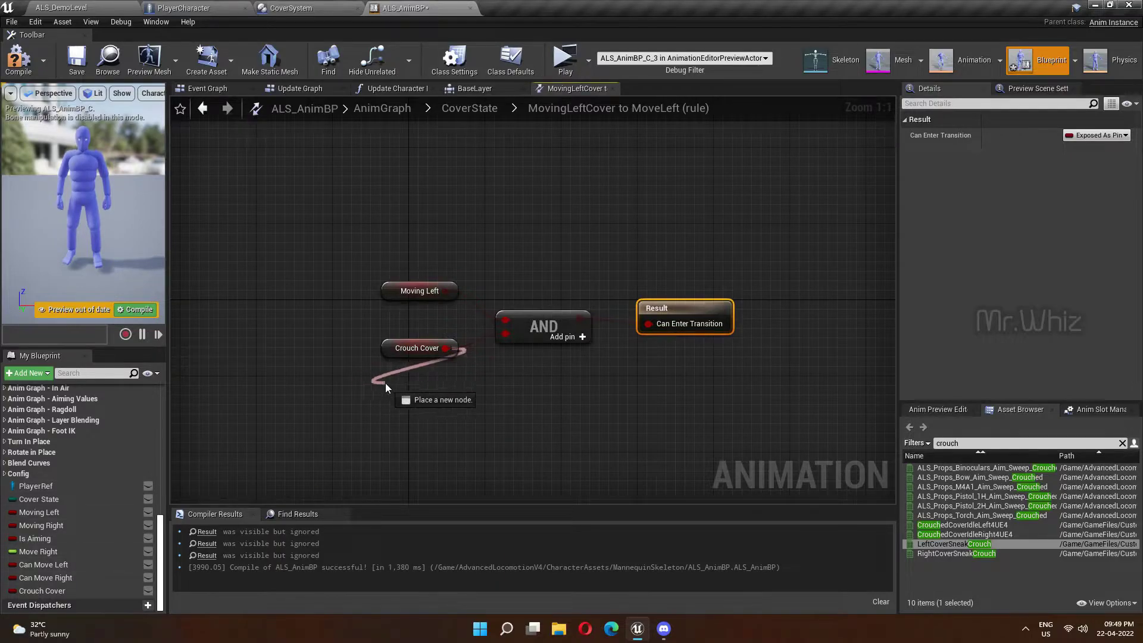
{"action": "left_click_drag", "start_coordinate": [446, 347], "coordinate": [385, 381]}
{"action": "type", "text": "not"}
{"action": "key", "text": "Return"}
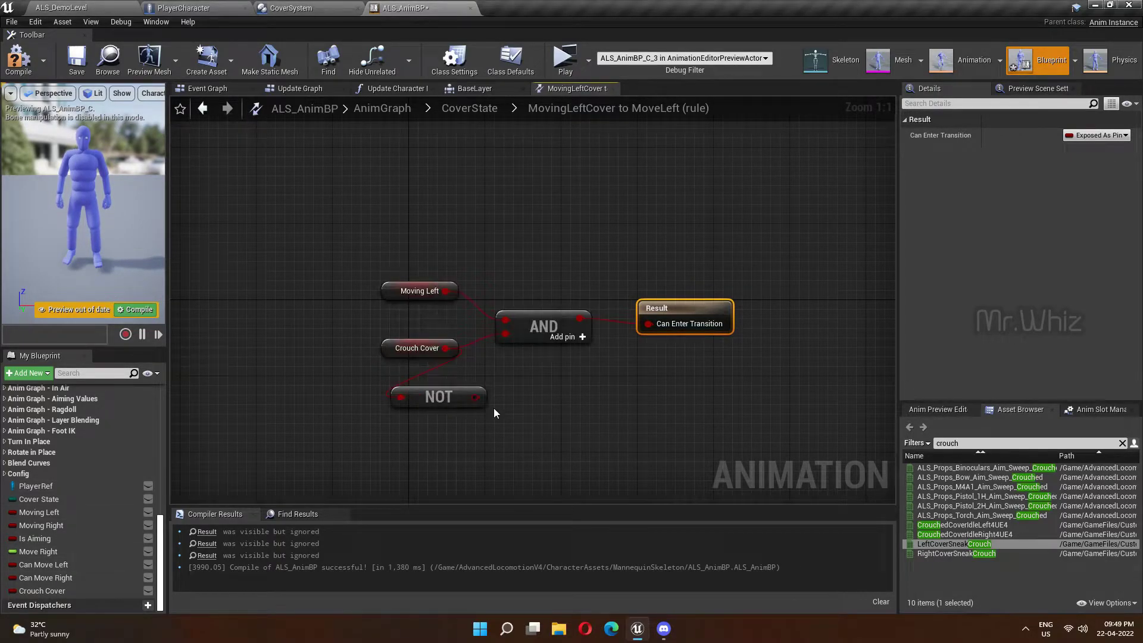
{"action": "left_click_drag", "start_coordinate": [474, 398], "coordinate": [506, 334]}
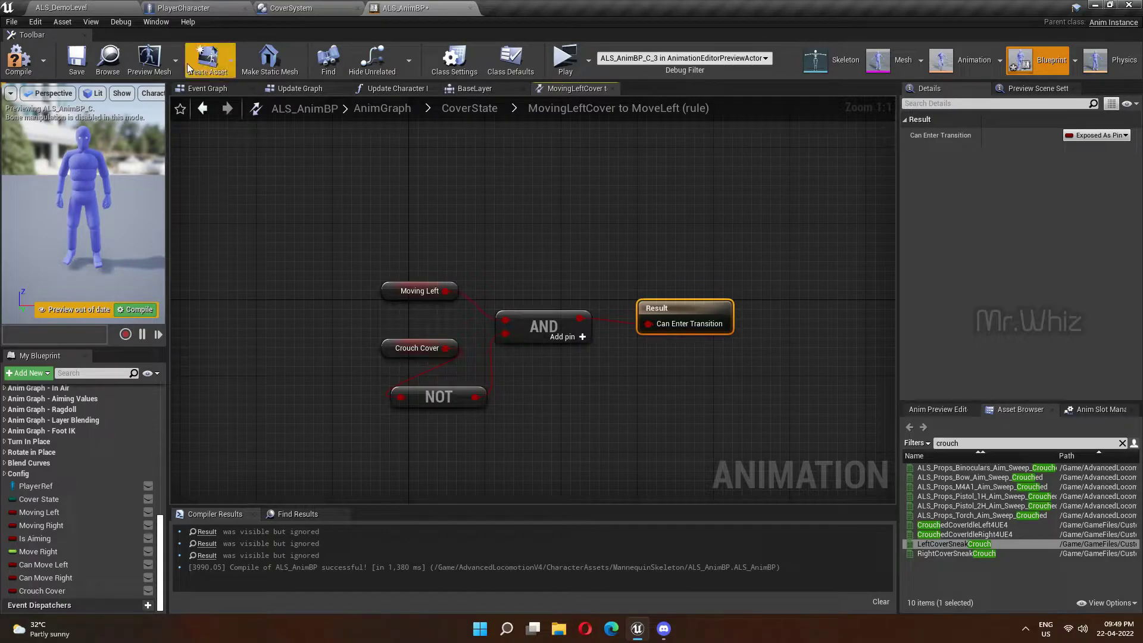
{"action": "key", "text": "F7"}
Build the MoveRight→MovingRightCover rule from Moving Right AND Crouch Cover into Can Enter Transition.
{"action": "left_click", "coordinate": [483, 109]}
{"action": "scroll", "coordinate": [715, 380], "scroll_direction": "up", "scroll_amount": 1}
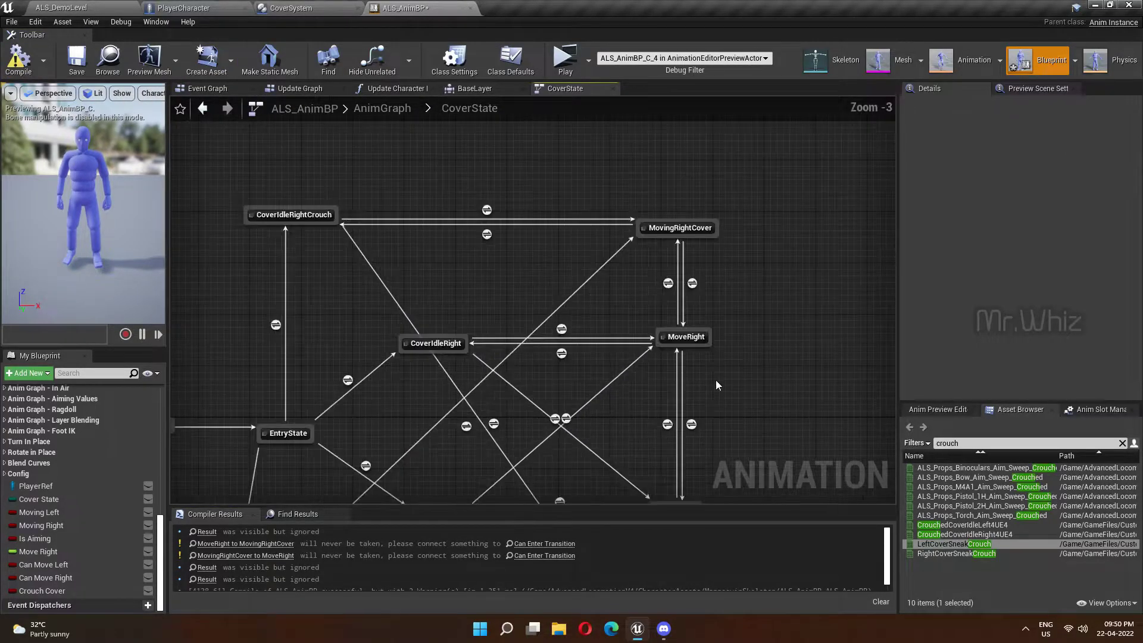
{"action": "scroll", "coordinate": [685, 334], "scroll_direction": "up", "scroll_amount": 1}
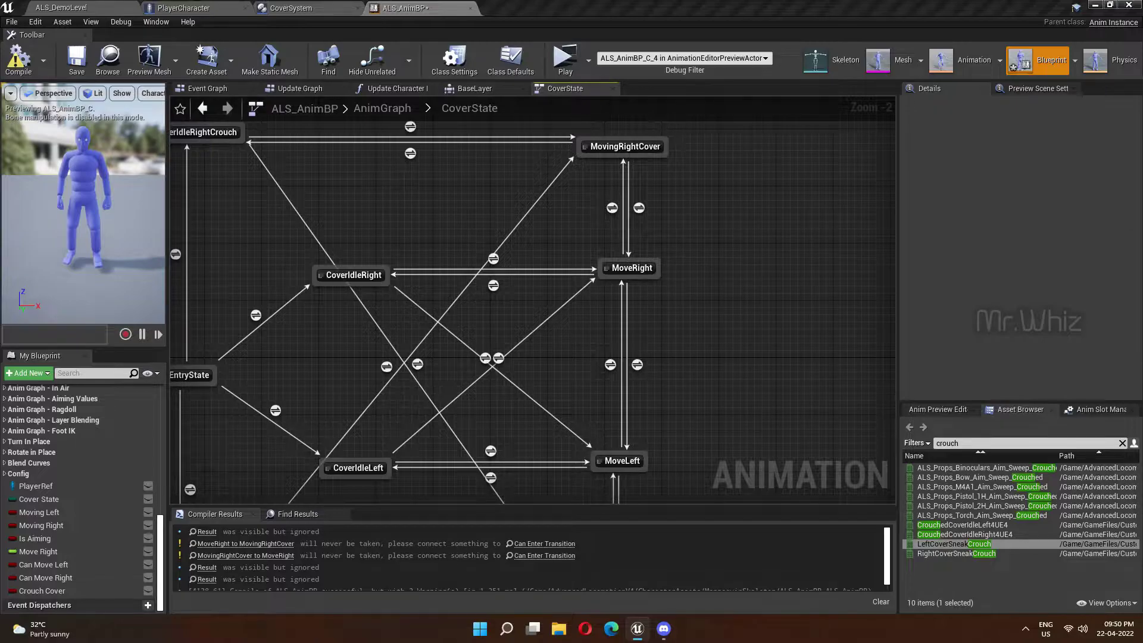
{"action": "double_click", "coordinate": [612, 208]}
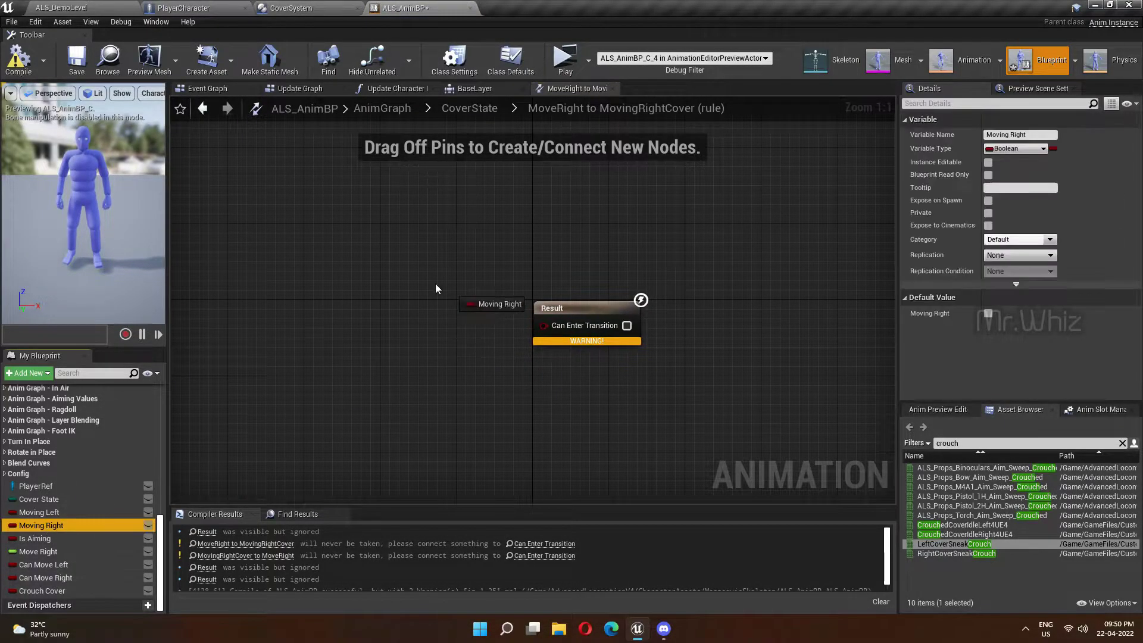
{"action": "left_click_drag", "start_coordinate": [45, 525], "coordinate": [291, 281]}
{"action": "left_click", "coordinate": [307, 291]}
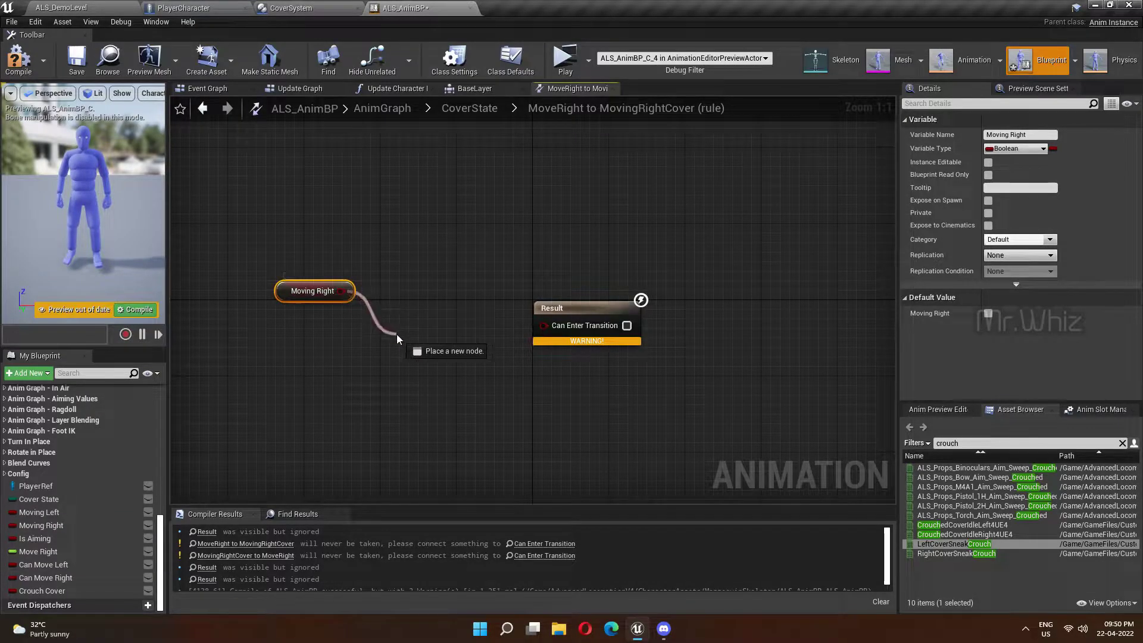
{"action": "left_click_drag", "start_coordinate": [354, 299], "coordinate": [397, 334]}
{"action": "type", "text": "and"}
{"action": "key", "text": "Return"}
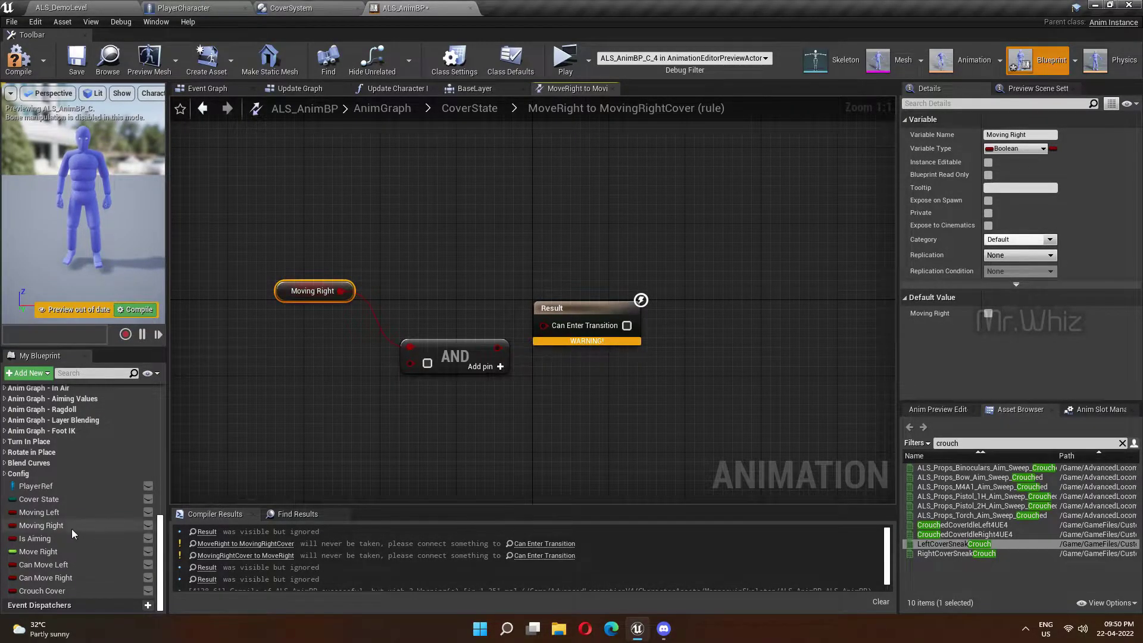
{"action": "left_click_drag", "start_coordinate": [87, 593], "coordinate": [410, 367]}
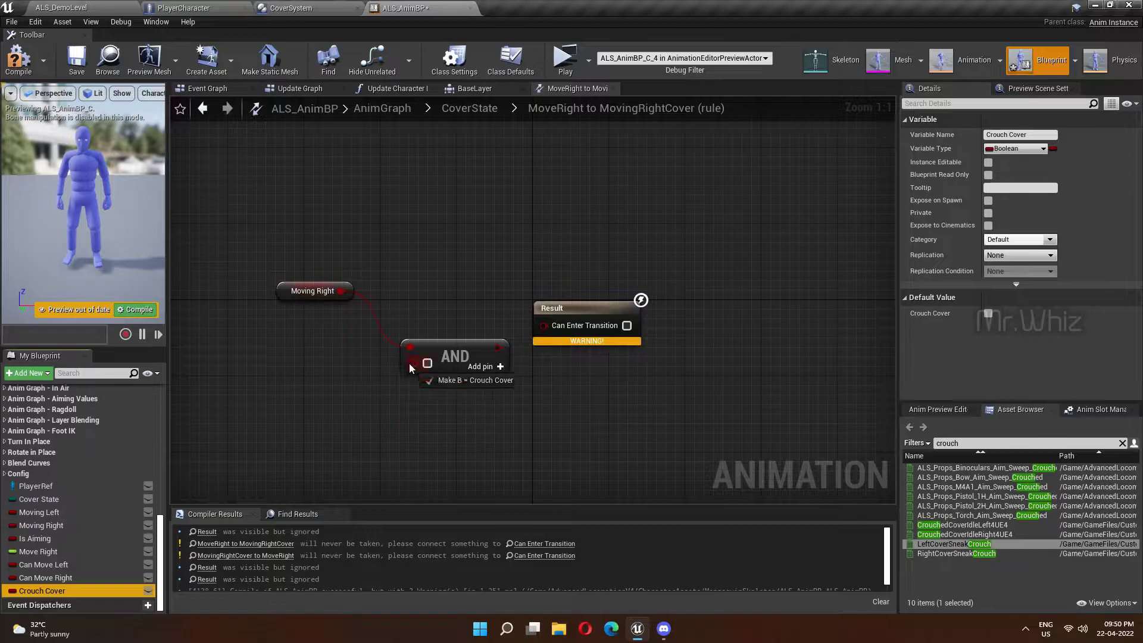
{"action": "left_click_drag", "start_coordinate": [507, 349], "coordinate": [500, 329]}
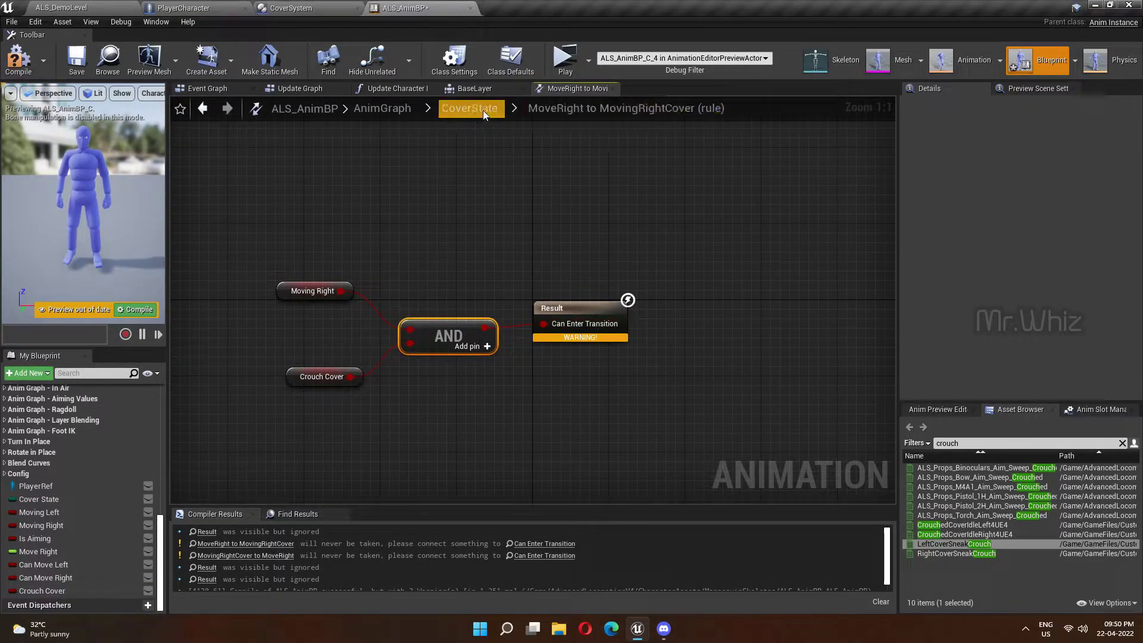
{"action": "left_click", "coordinate": [248, 259]}
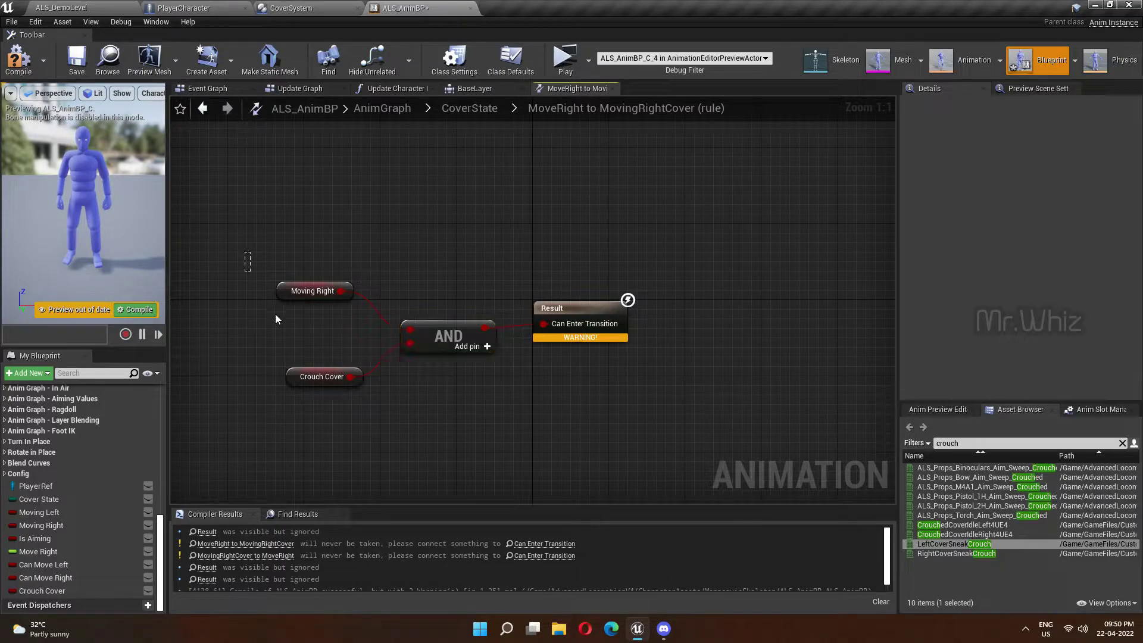
{"action": "left_click", "coordinate": [481, 109]}
Paste the rule nodes into MovingRightCover→MoveRight, wire AND to Result, and add a second AND off Crouch Cover.
{"action": "double_click", "coordinate": [726, 227]}
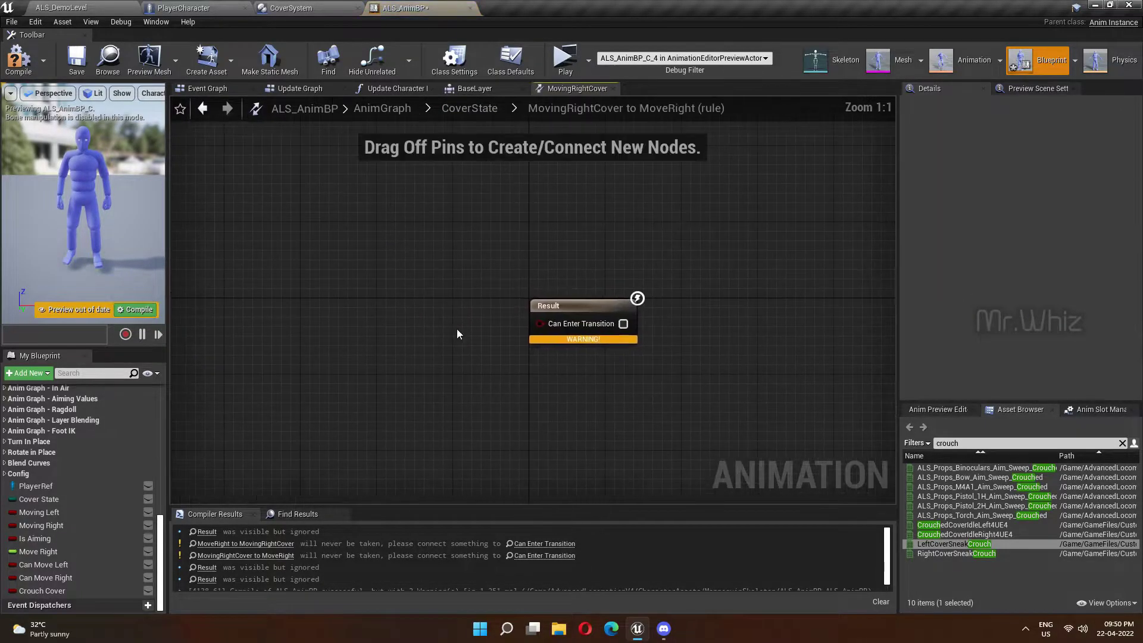
{"action": "key", "text": "ctrl+v"}
{"action": "mouse_move", "coordinate": [502, 320]}
{"action": "left_mouse_down"}
{"action": "mouse_move", "coordinate": [637, 331]}
{"action": "mouse_move", "coordinate": [537, 324]}
{"action": "left_mouse_up"}
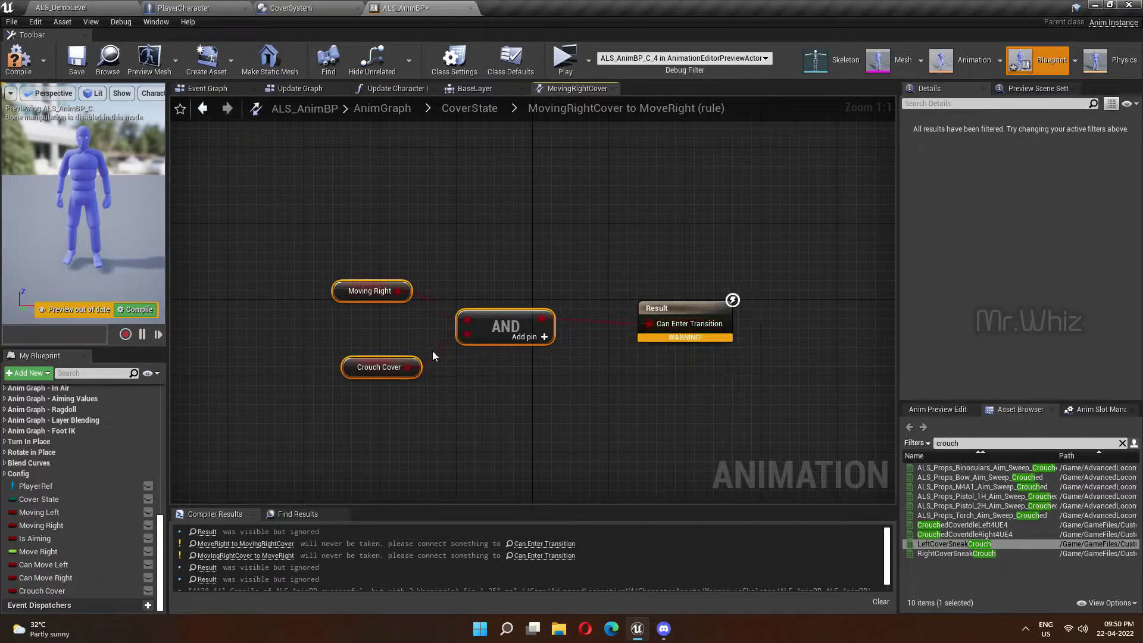
{"action": "mouse_move", "coordinate": [428, 377]}
{"action": "left_mouse_down"}
{"action": "mouse_move", "coordinate": [435, 387]}
{"action": "mouse_move", "coordinate": [373, 408]}
{"action": "left_mouse_up"}
{"action": "type", "text": "and"}
{"action": "key", "text": "Return"}
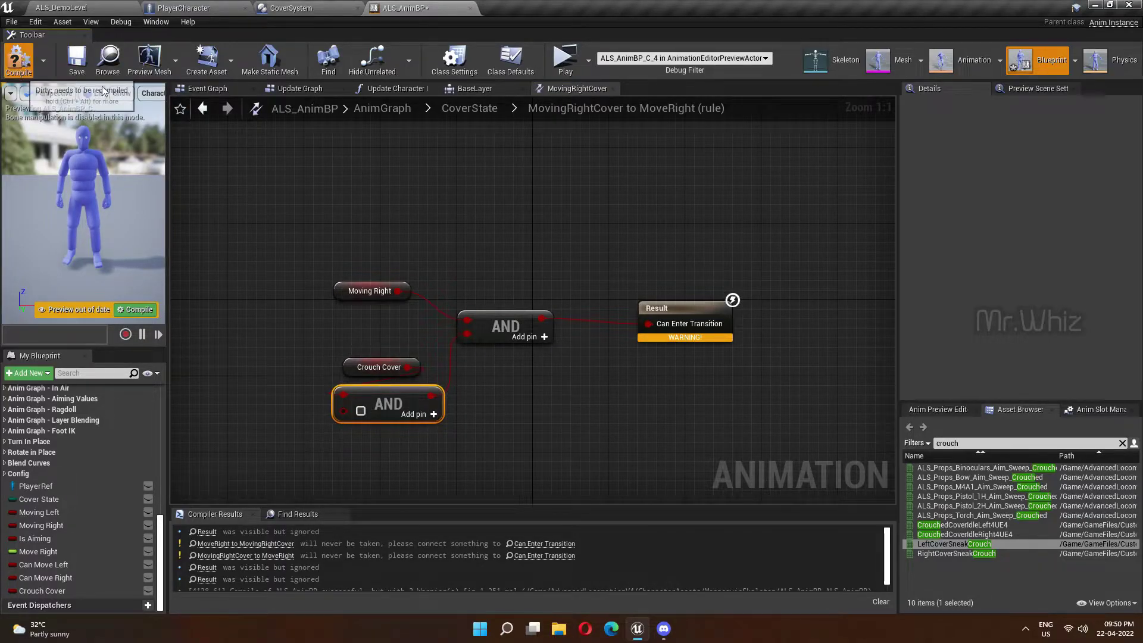
{"action": "left_click", "coordinate": [93, 8]}
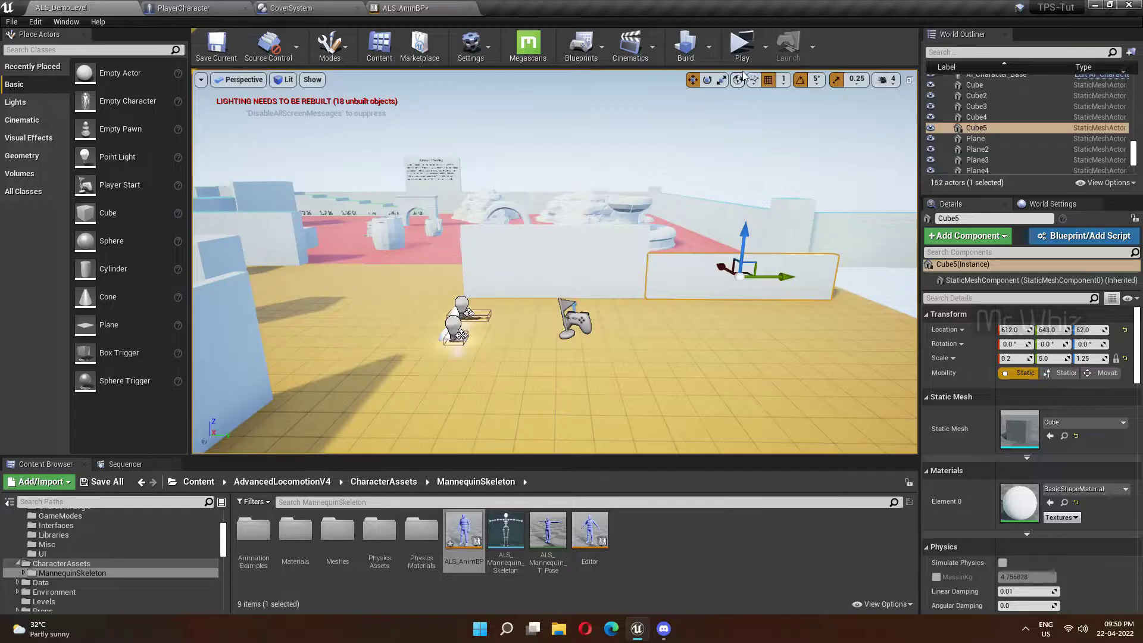
Play the level, crouch and strafe left and right along the wall, then stop and open CoverSystem.
{"action": "left_click", "coordinate": [741, 48]}
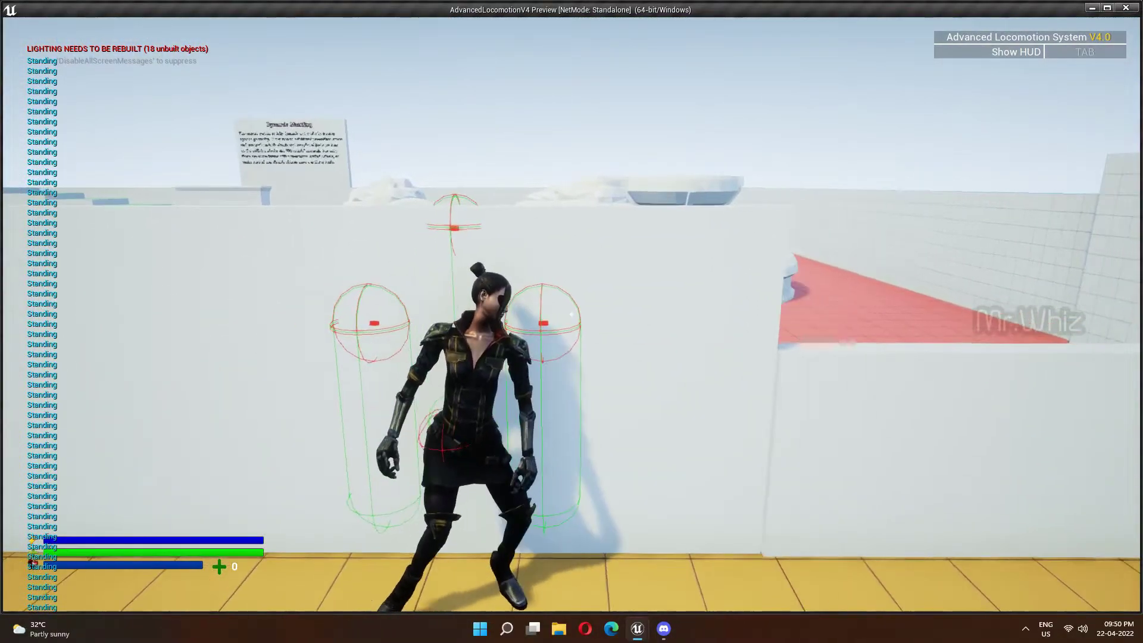
{"action": "key", "text": "alt"}
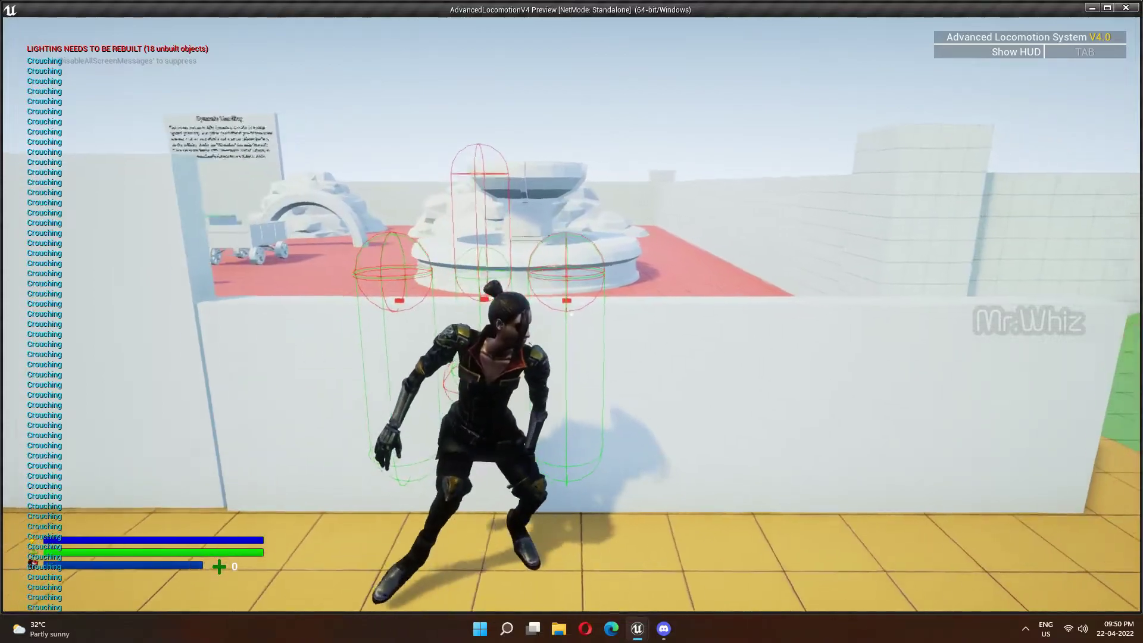
{"action": "key", "text": "d"}
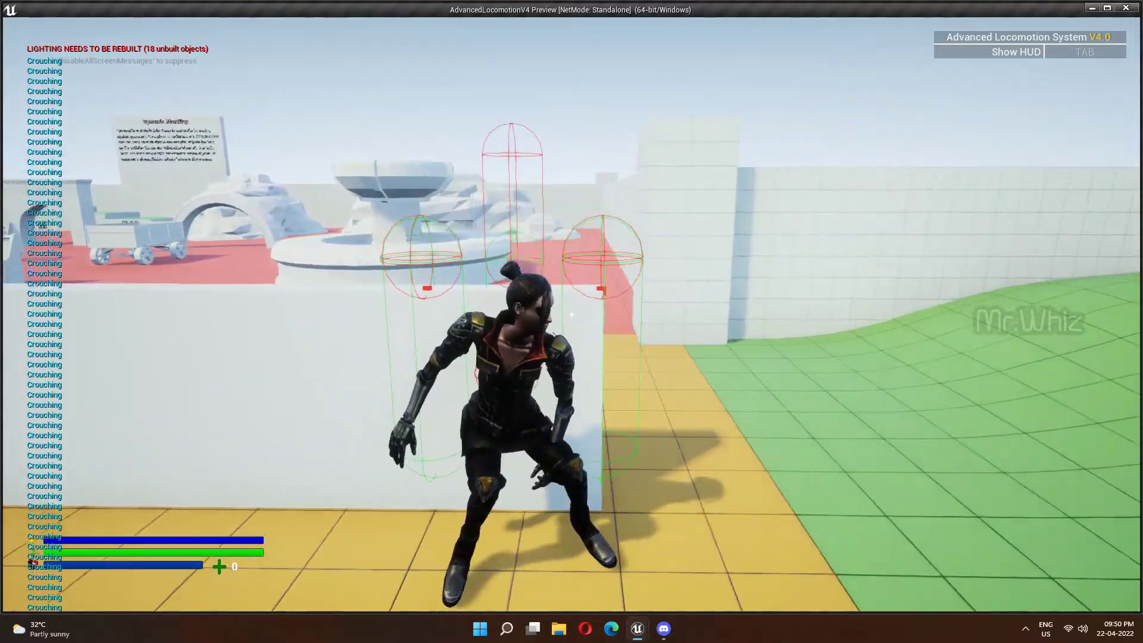
{"action": "key", "text": "a"}
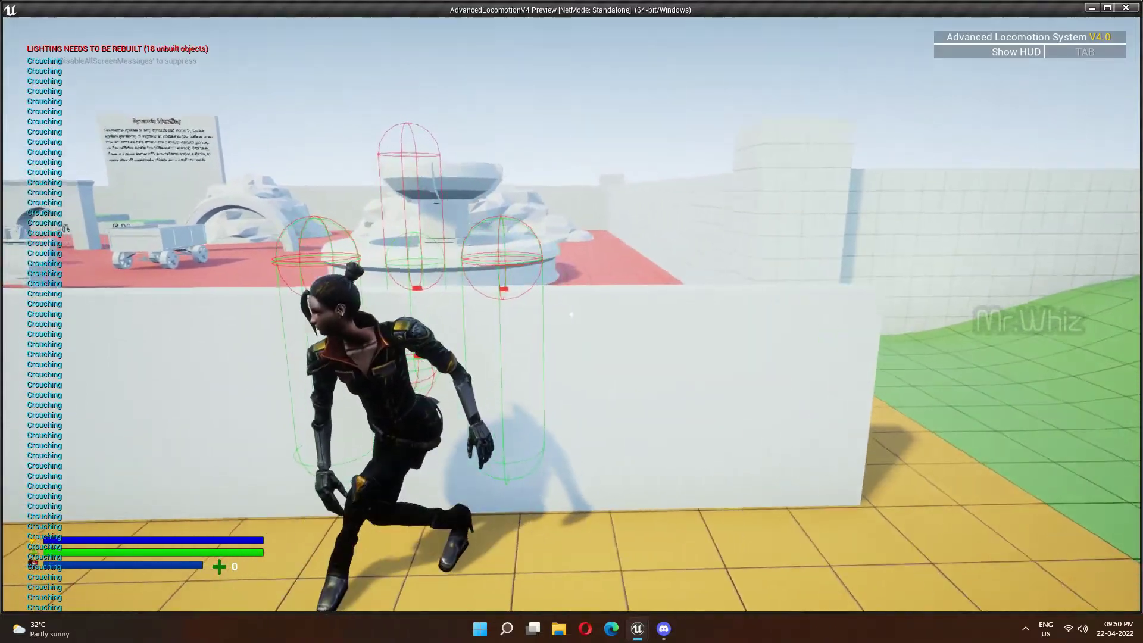
{"action": "key", "text": "alt"}
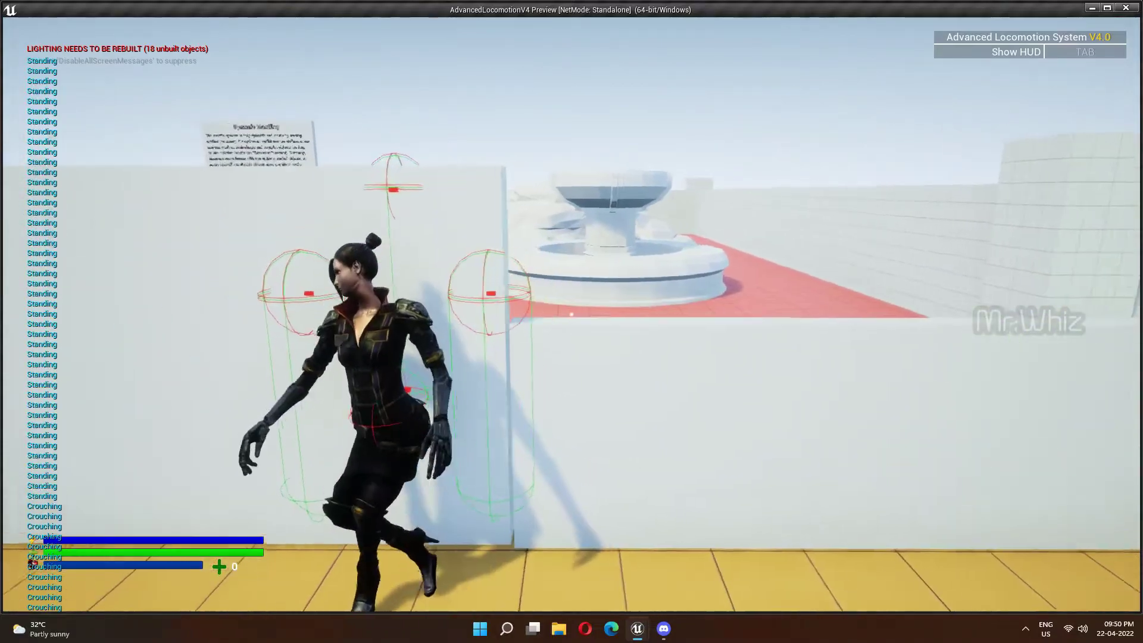
{"action": "key", "text": "a"}
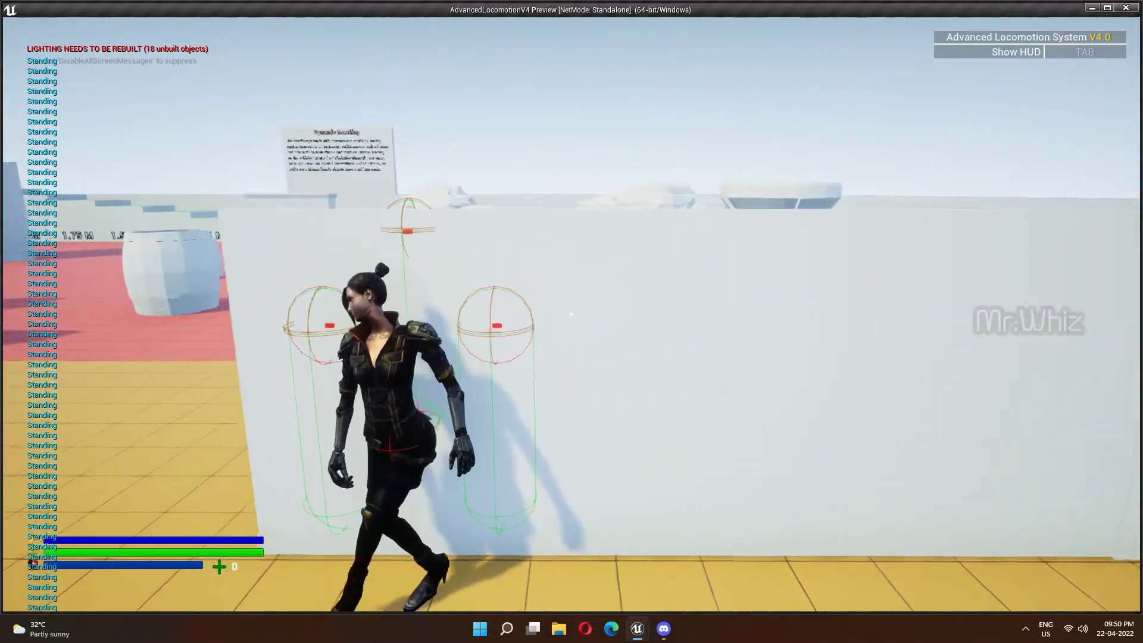
{"action": "key", "text": "d"}
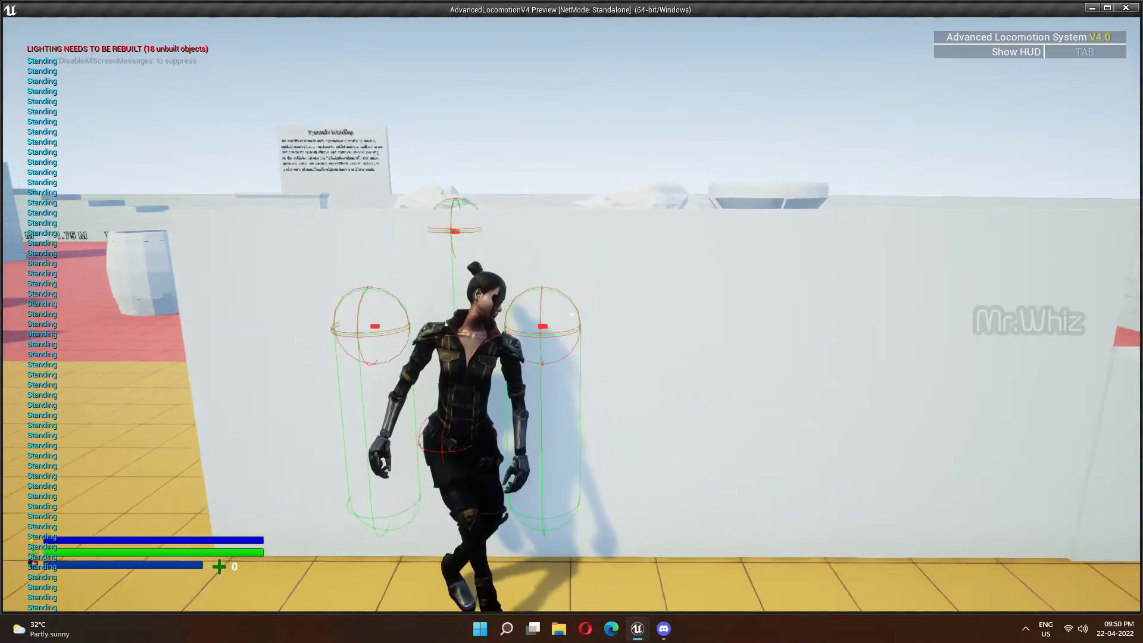
{"action": "key", "text": "d"}
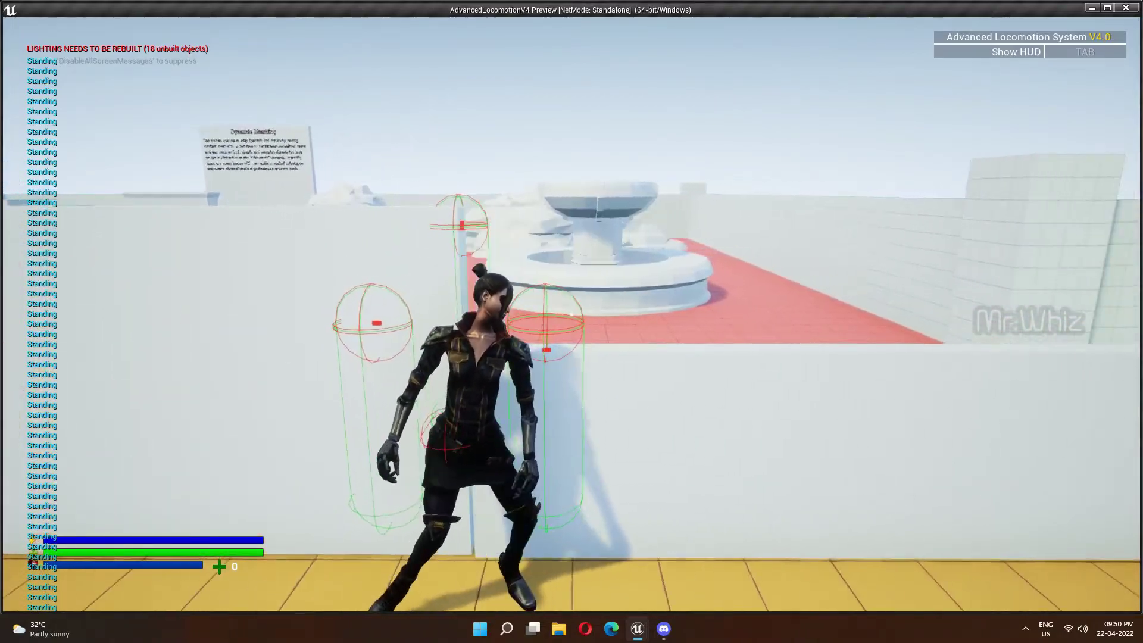
{"action": "key", "text": "alt"}
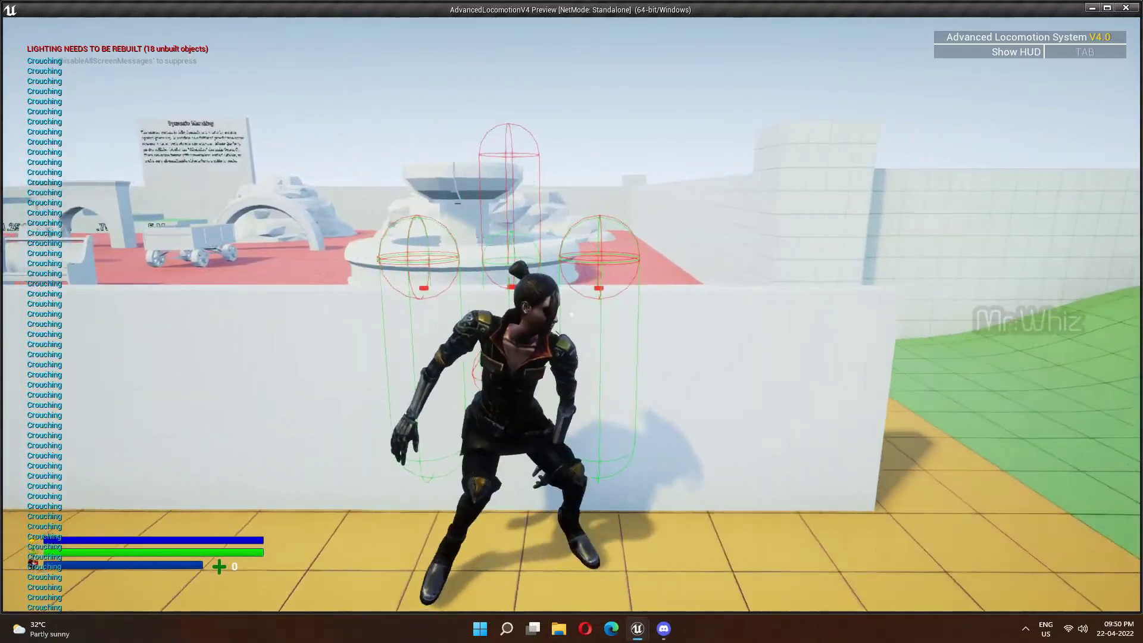
{"action": "key", "text": "d"}
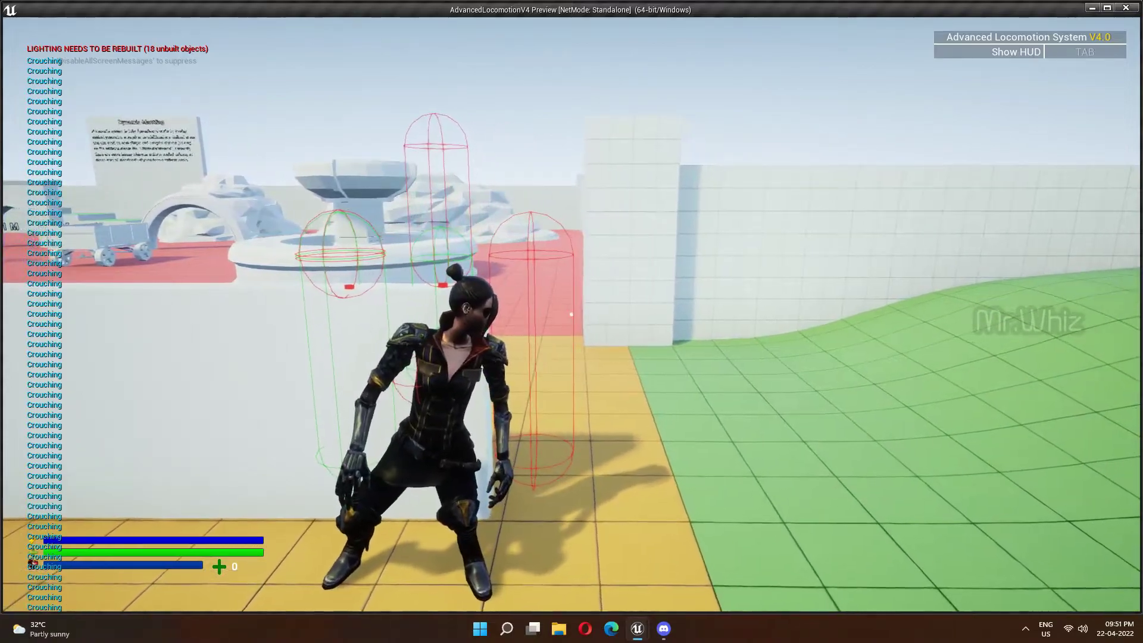
{"action": "key", "text": "Escape"}
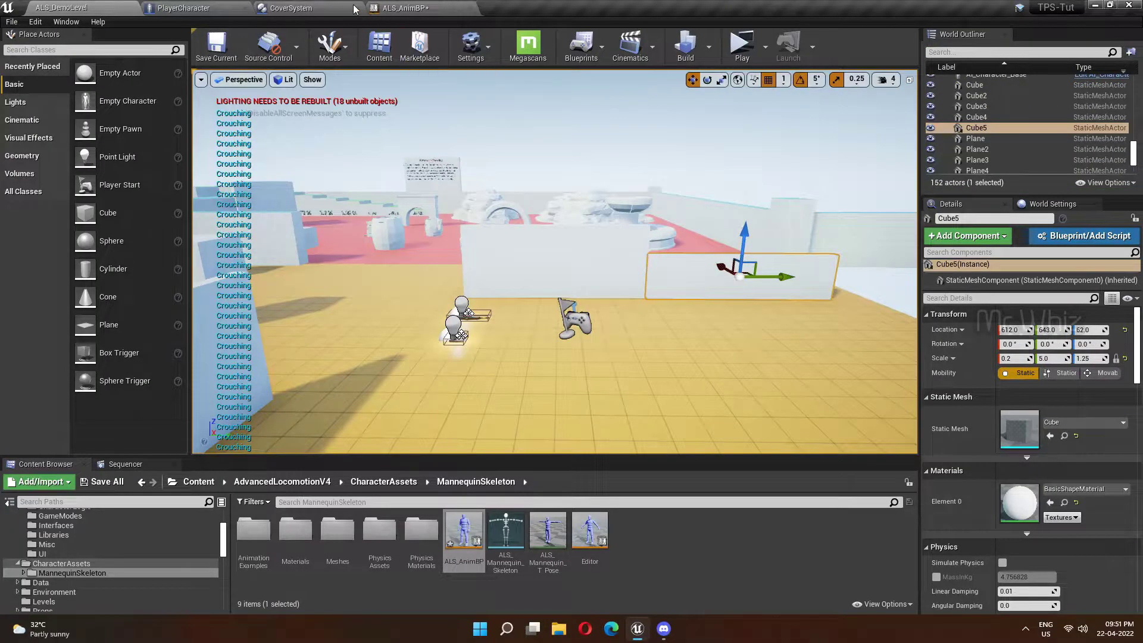
{"action": "left_click", "coordinate": [313, 9]}
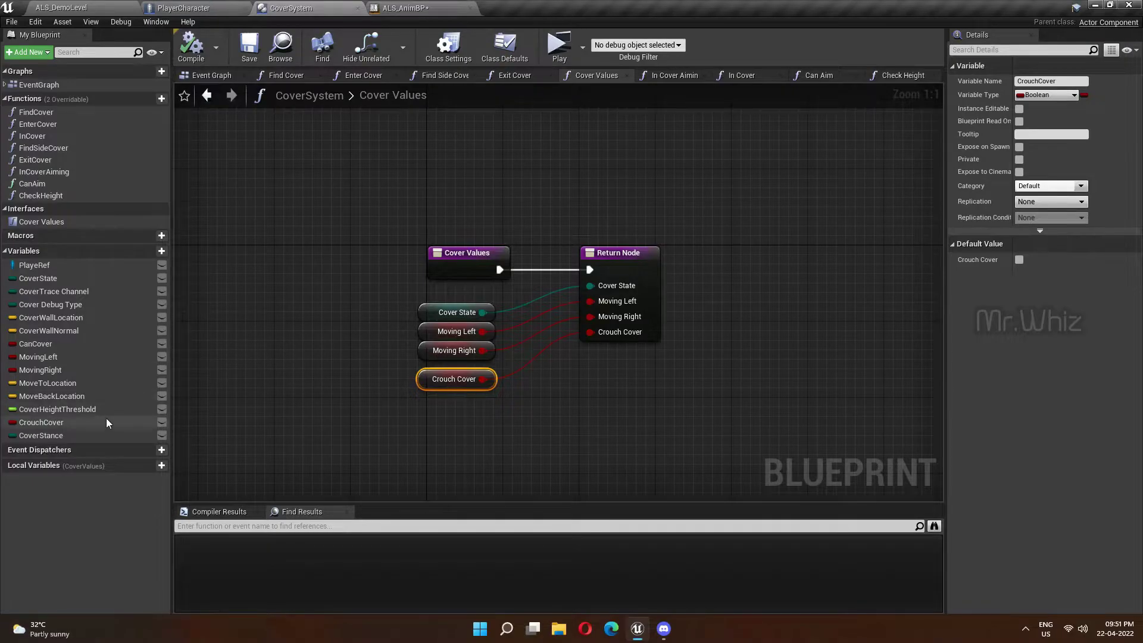
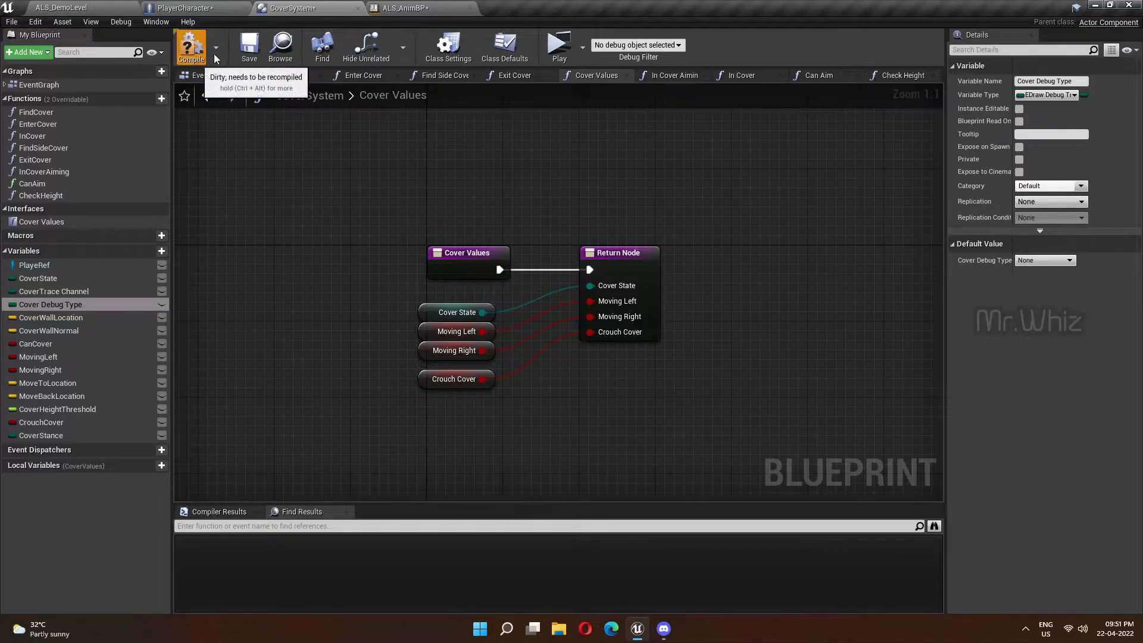
Delete the Print String debug nodes from the CoverSystem Event Graph.
{"action": "left_click", "coordinate": [115, 6]}
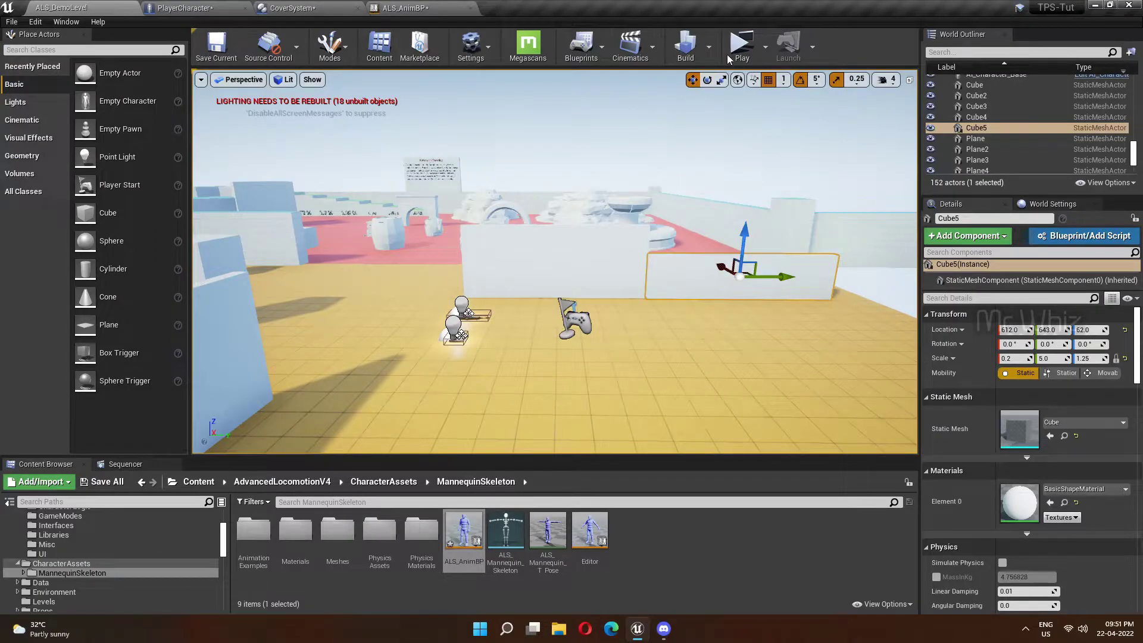
{"action": "left_click", "coordinate": [297, 7]}
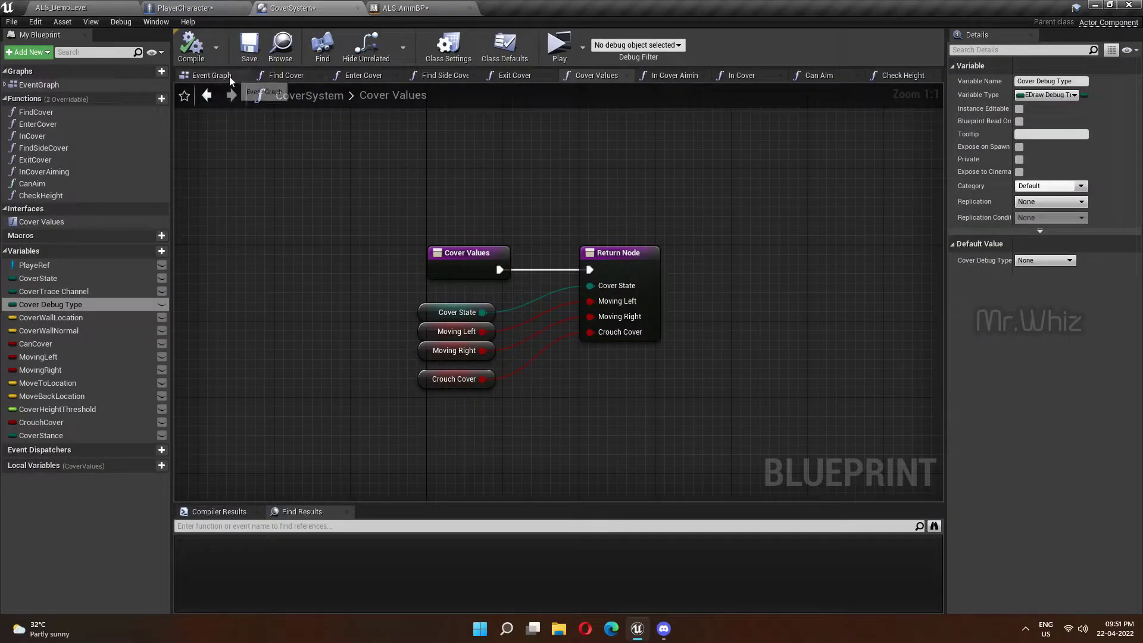
{"action": "left_click", "coordinate": [289, 78]}
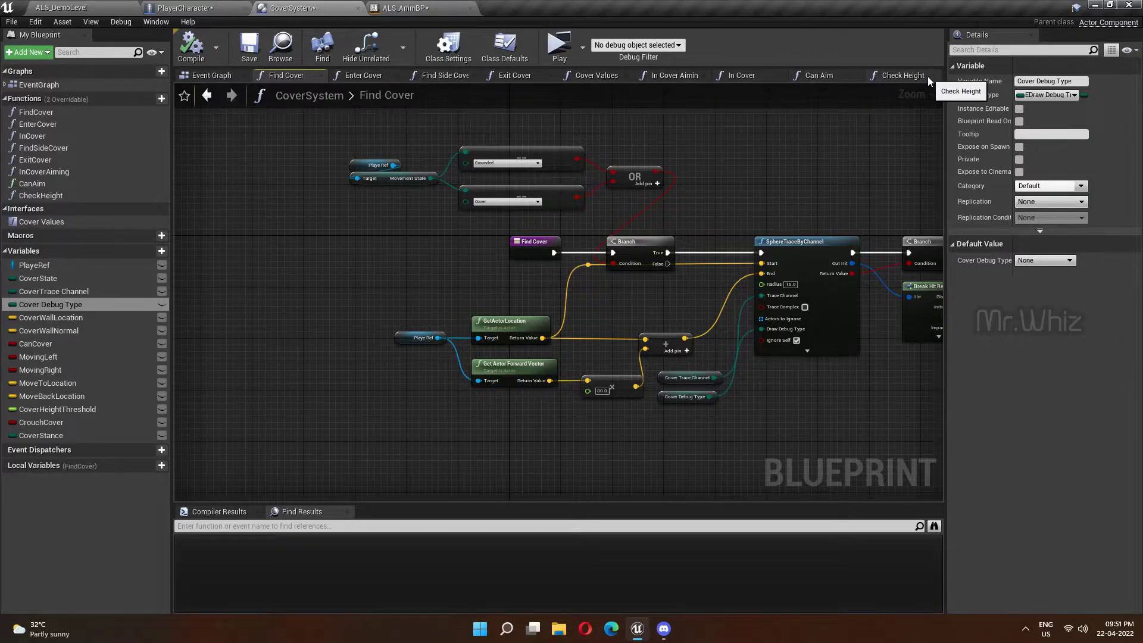
{"action": "left_click", "coordinate": [211, 75]}
{"action": "scroll", "coordinate": [257, 273], "scroll_direction": "up", "scroll_amount": 3}
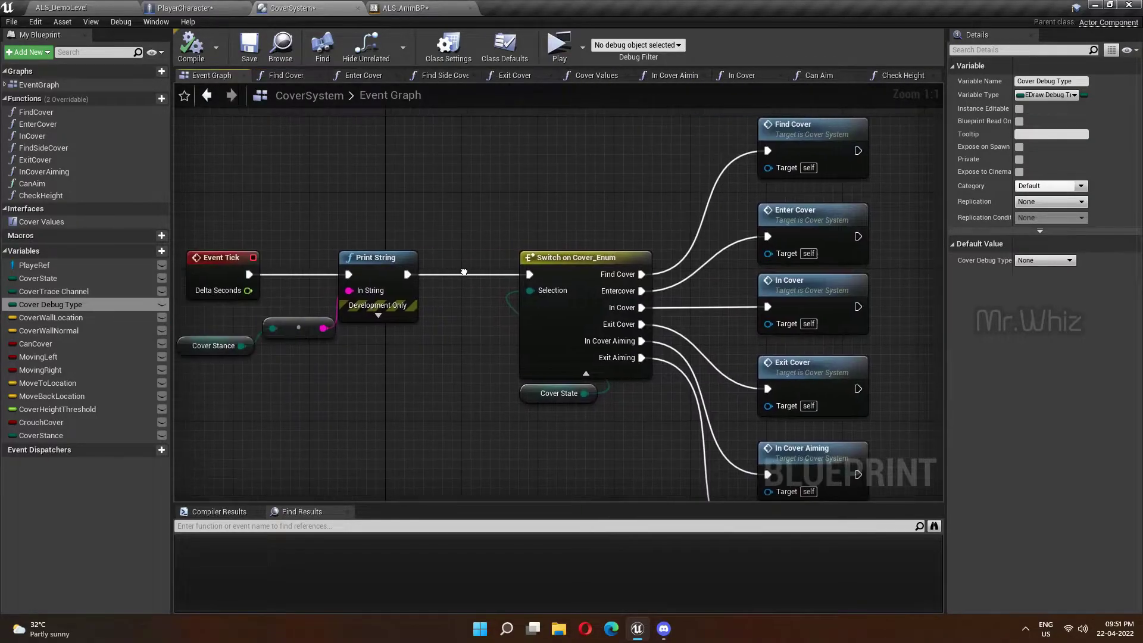
{"action": "left_click_drag", "start_coordinate": [540, 277], "coordinate": [531, 274]}
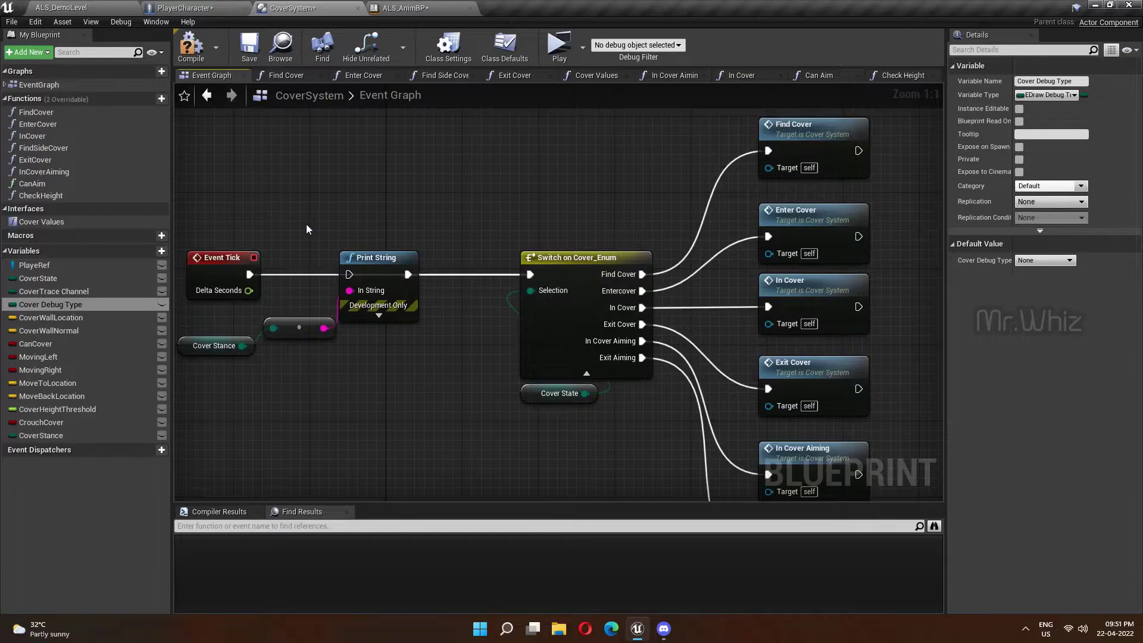
{"action": "left_click_drag", "start_coordinate": [306, 224], "coordinate": [398, 366]}
{"action": "key", "text": "Delete"}
Connect Event Tick directly to Switch on Cover_Enum and compile CoverSystem.
{"action": "left_click_drag", "start_coordinate": [190, 330], "coordinate": [256, 382]}
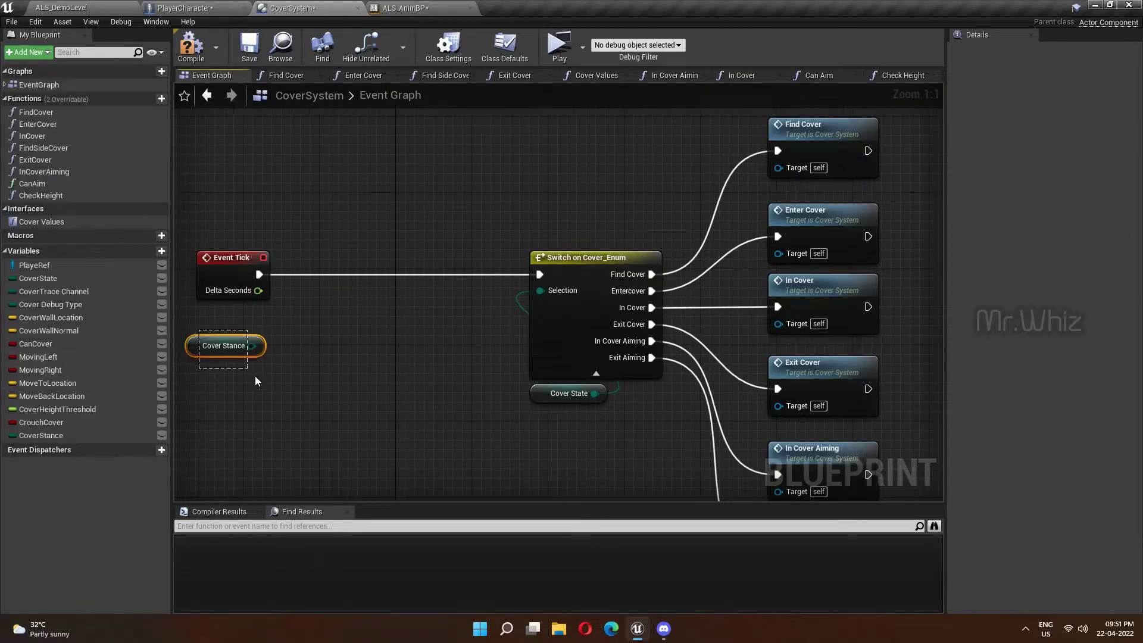
{"action": "left_click_drag", "start_coordinate": [247, 272], "coordinate": [437, 280]}
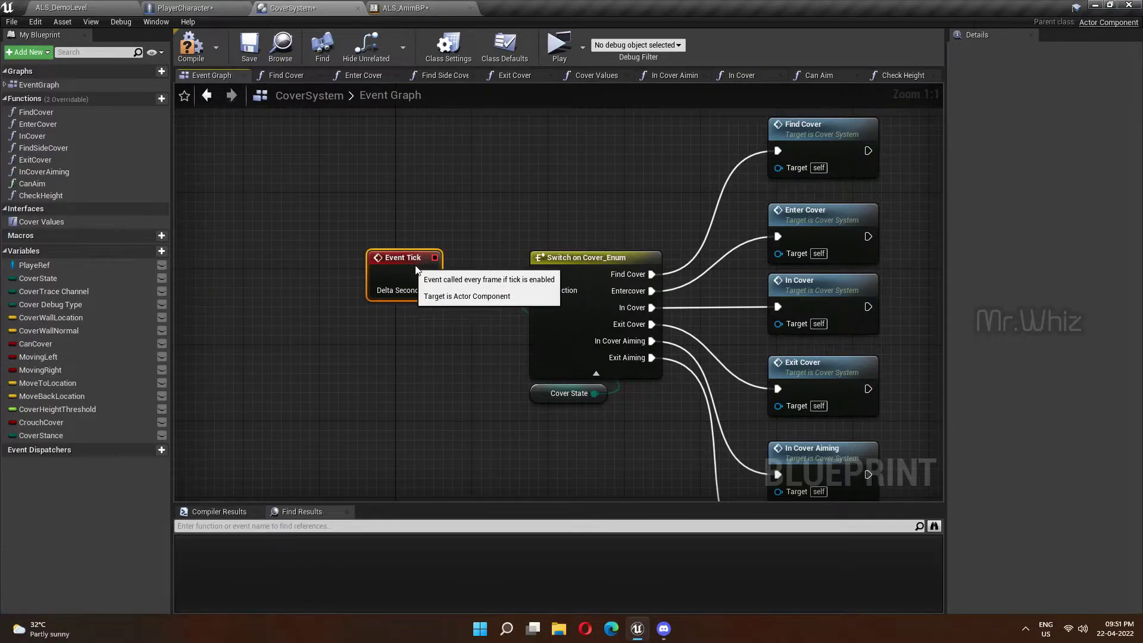
{"action": "left_click", "coordinate": [194, 60]}
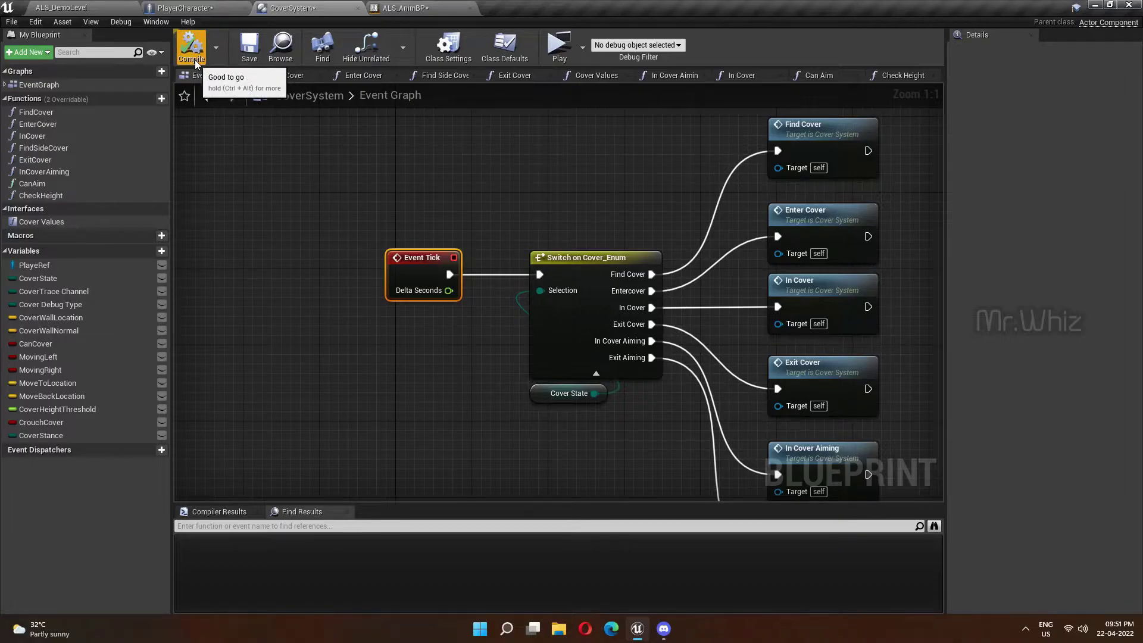
{"action": "left_click", "coordinate": [71, 7]}
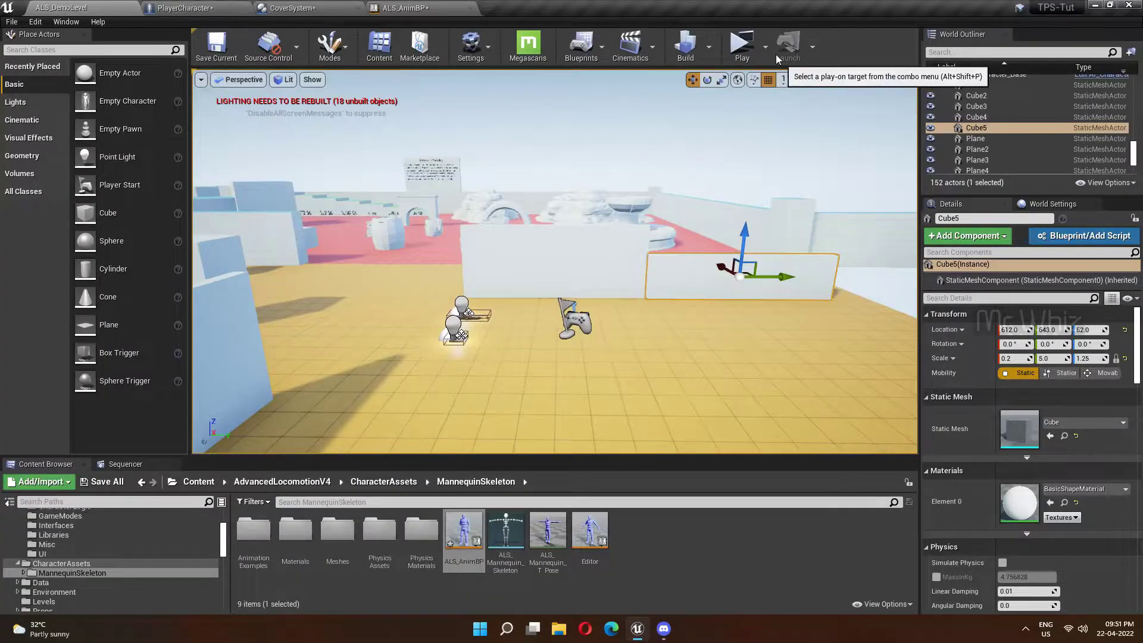
Alt-drag wall Cube5 along Y to create a duplicate wall, Cube6, on the left.
{"action": "left_click", "coordinate": [749, 49]}
{"action": "key", "text": "Escape"}
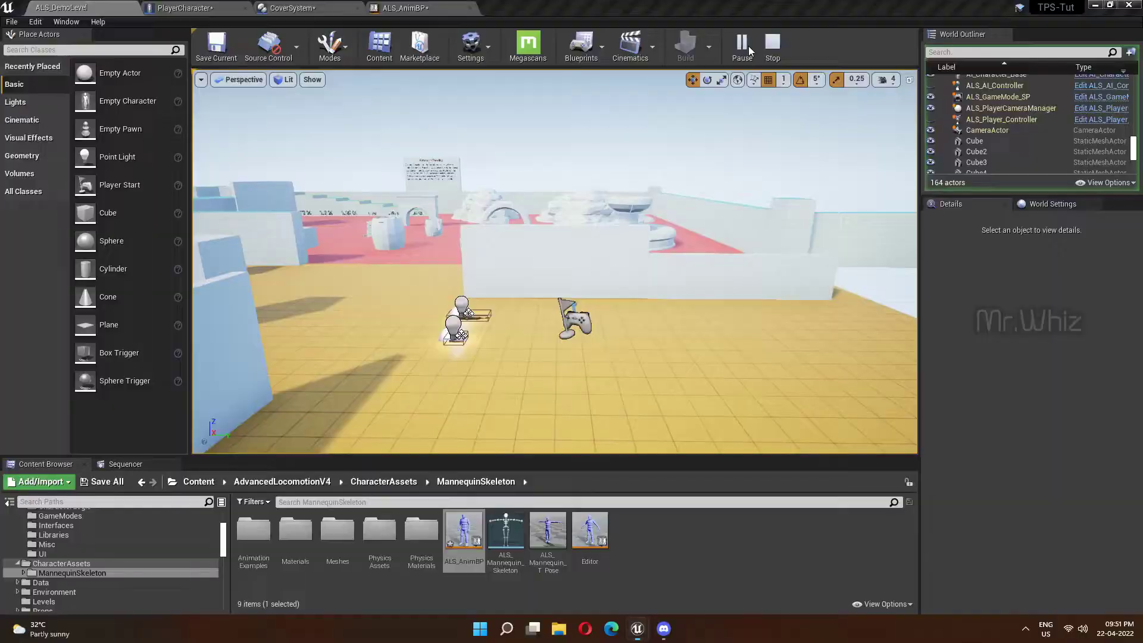
{"action": "left_click", "coordinate": [539, 265]}
{"action": "left_click", "coordinate": [708, 282]}
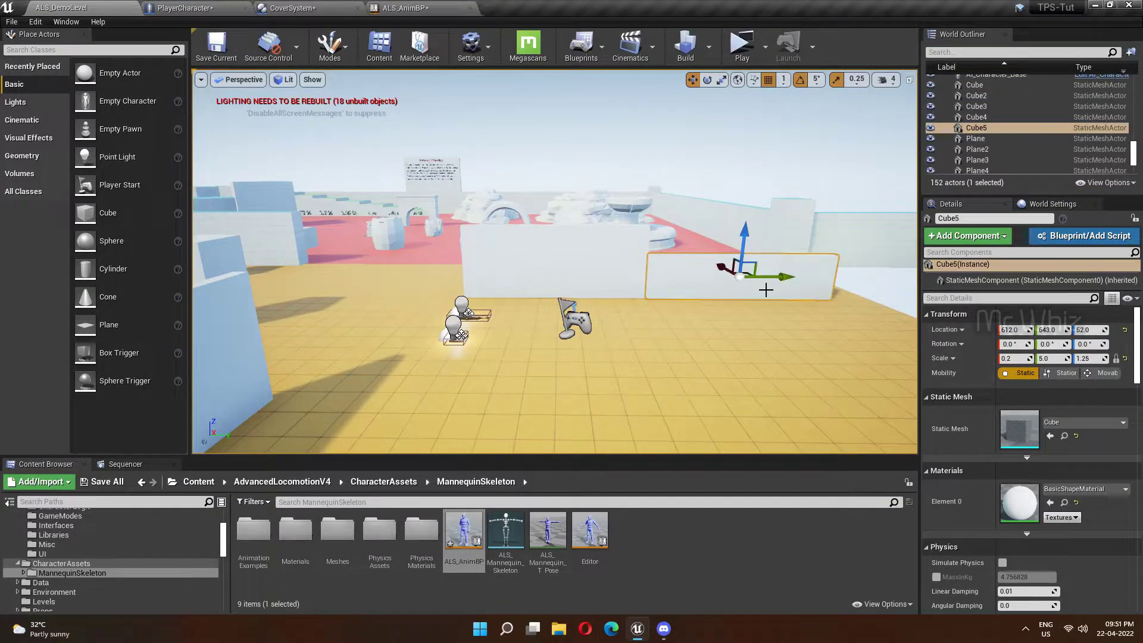
{"action": "left_click_drag", "start_coordinate": [784, 277], "coordinate": [455, 280], "text": "alt"}
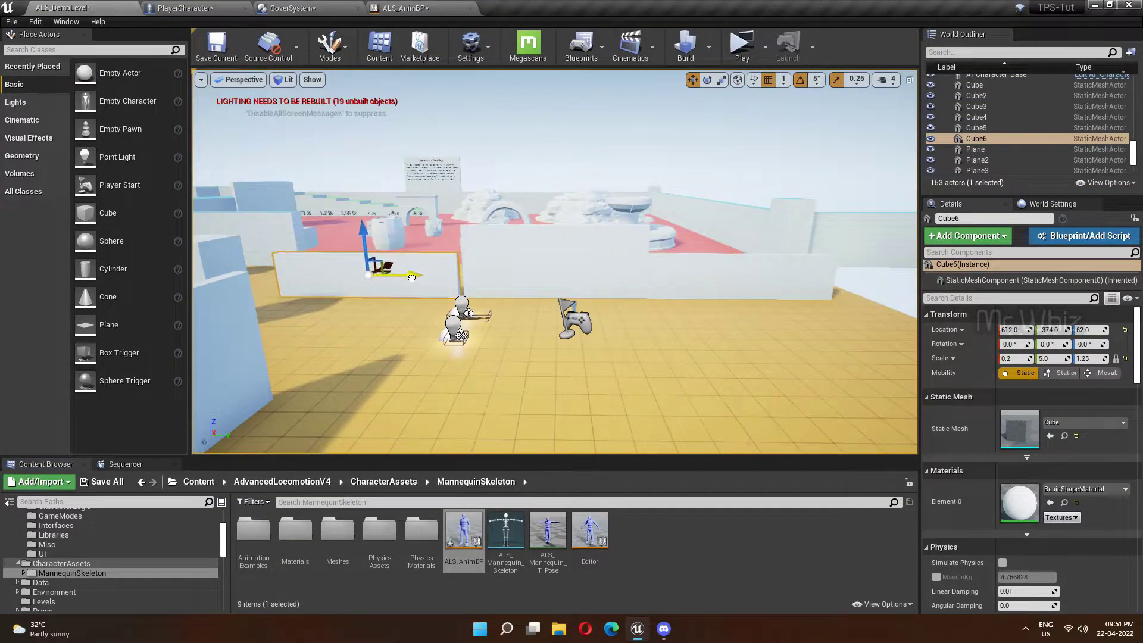
Launch a standalone game, pick up the rifle and slide left along a wall in cover.
{"action": "left_click", "coordinate": [738, 43]}
{"action": "key", "text": "w"}
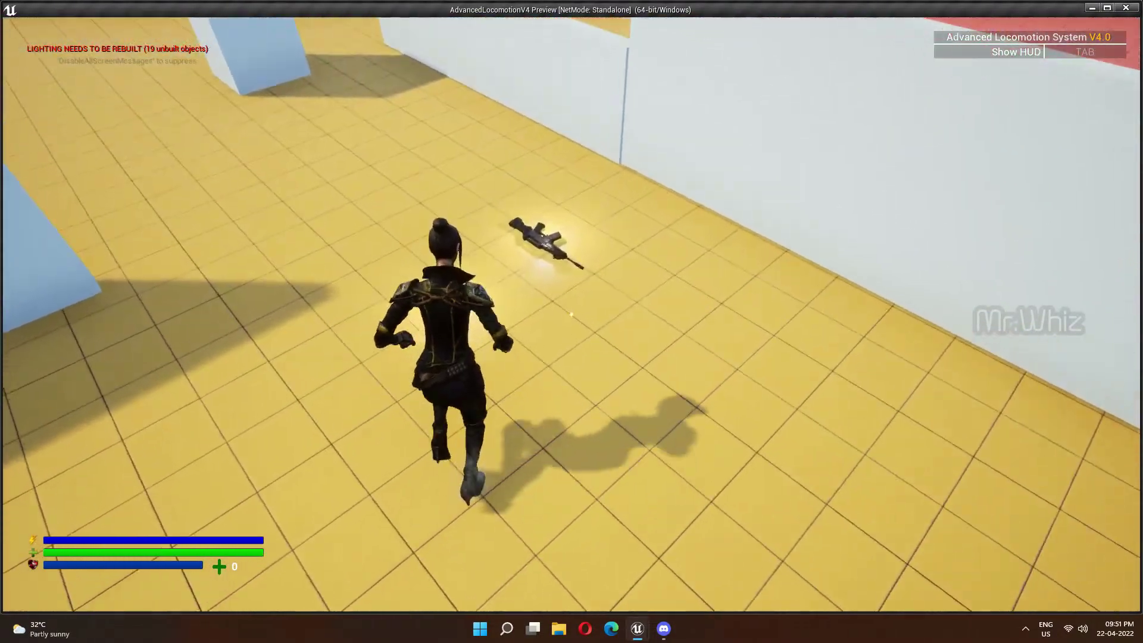
{"action": "key", "text": "e"}
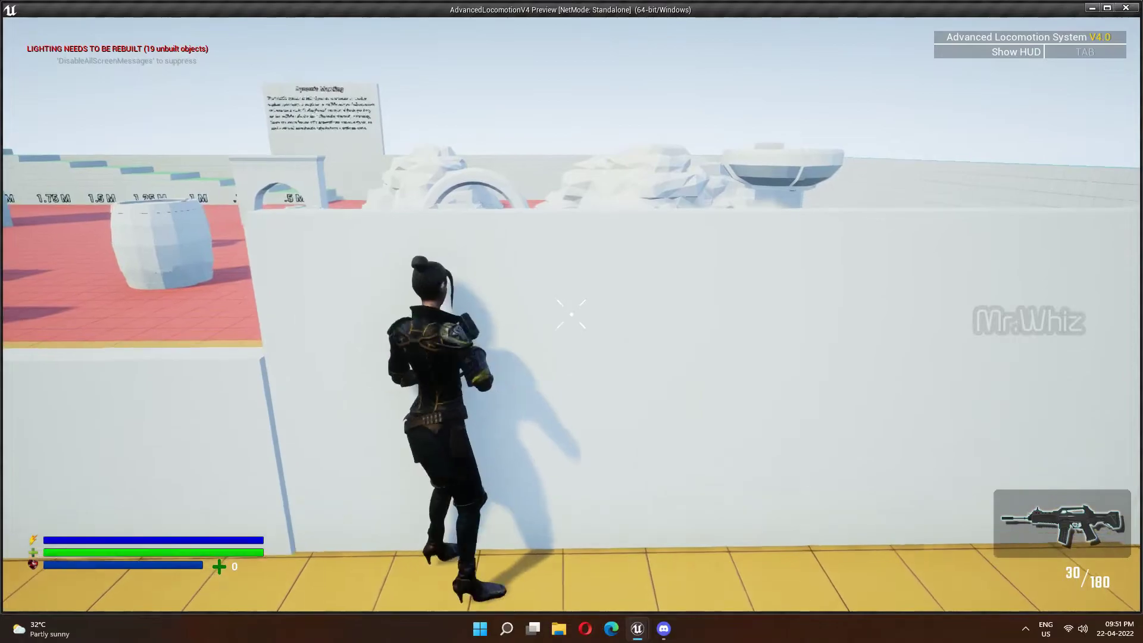
{"action": "key", "text": "a"}
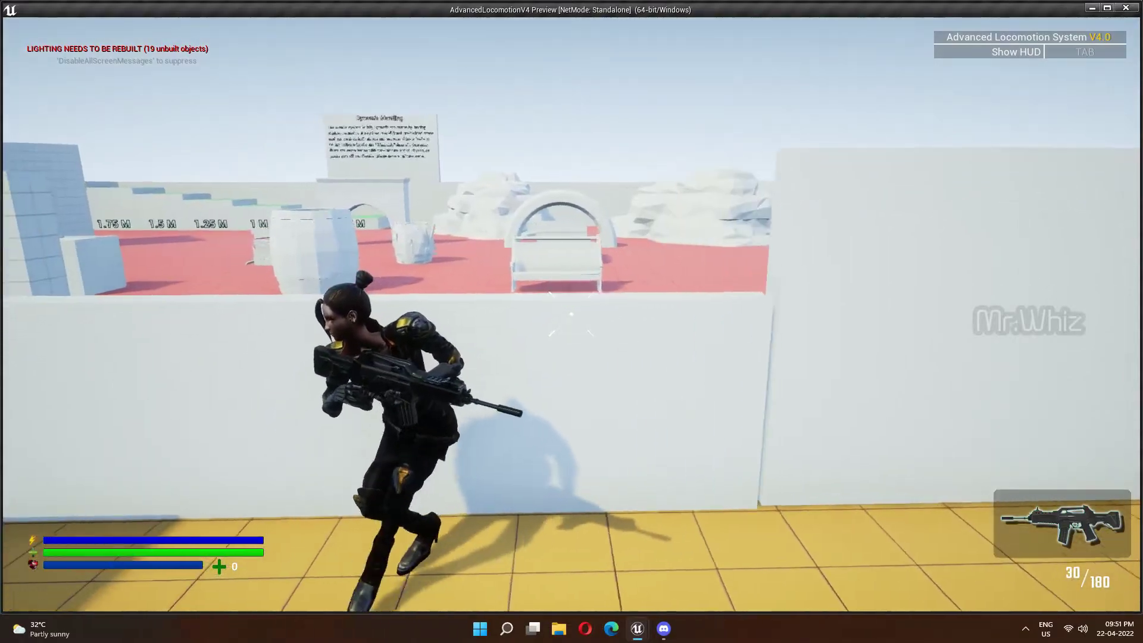
{"action": "key", "text": "a"}
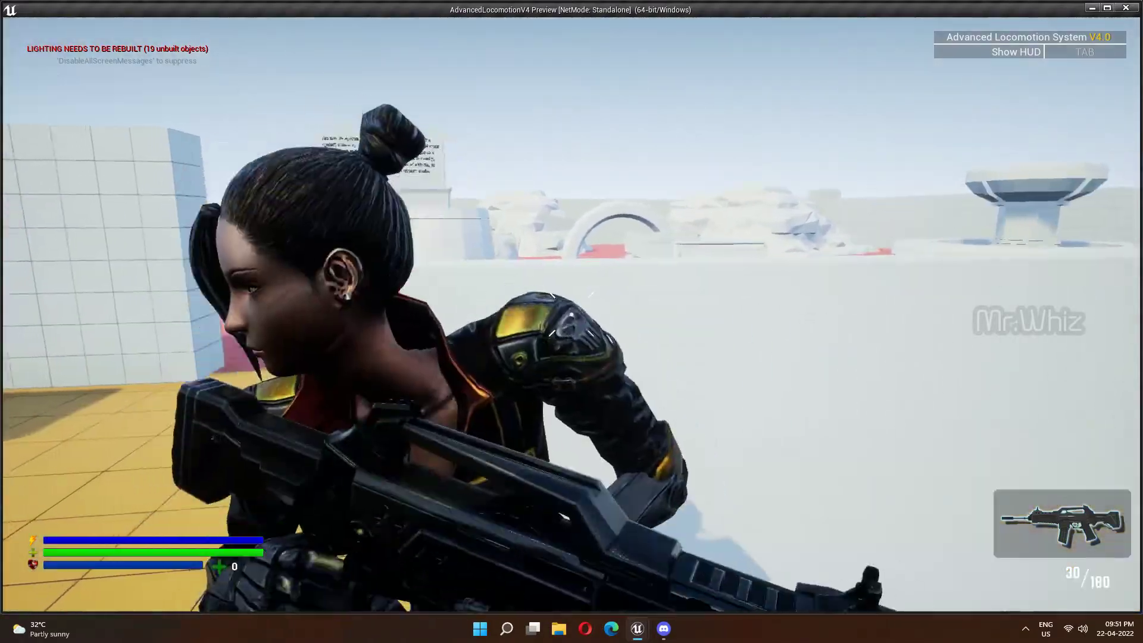
Fire twice at the barrel from cover, move along the wall, then exit the game.
{"action": "left_click", "coordinate": [571, 314]}
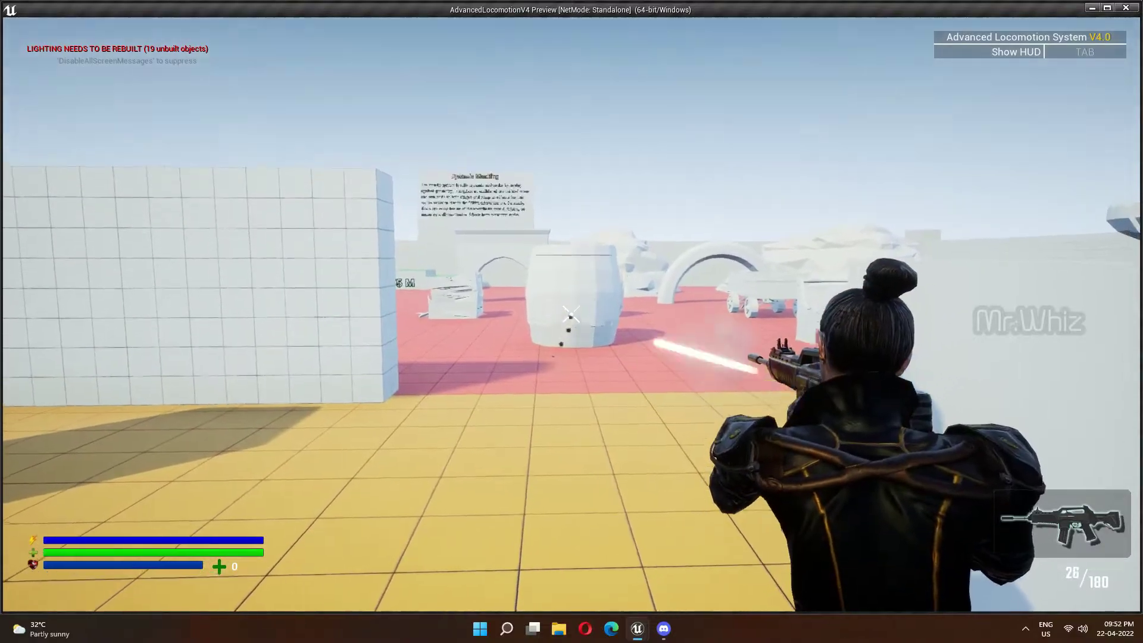
{"action": "left_click", "coordinate": [570, 314]}
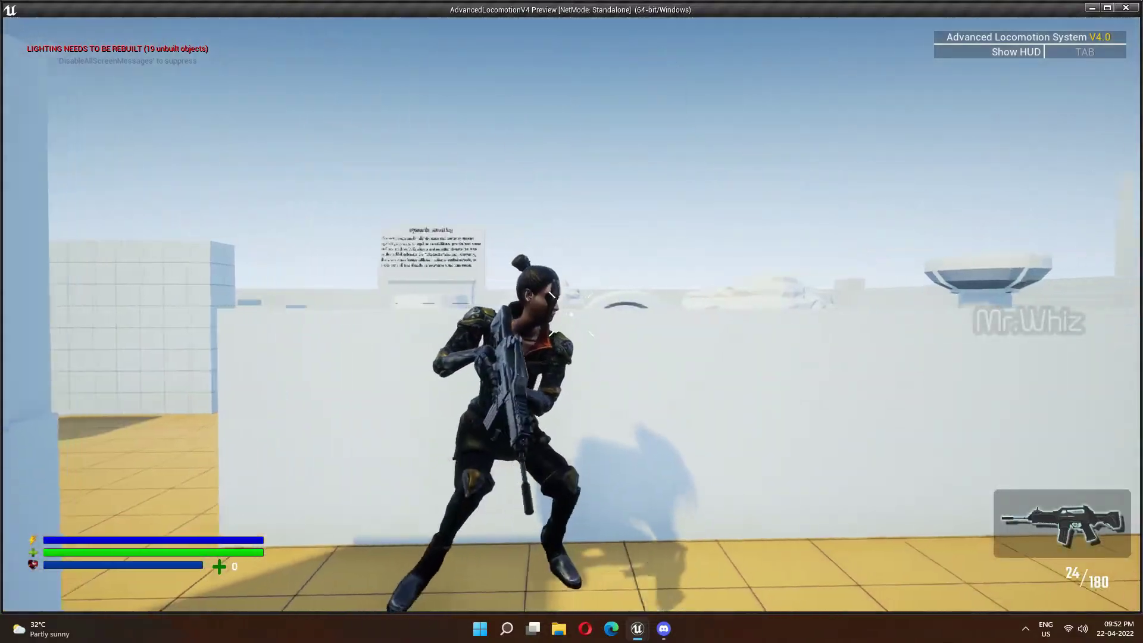
{"action": "key", "text": "s"}
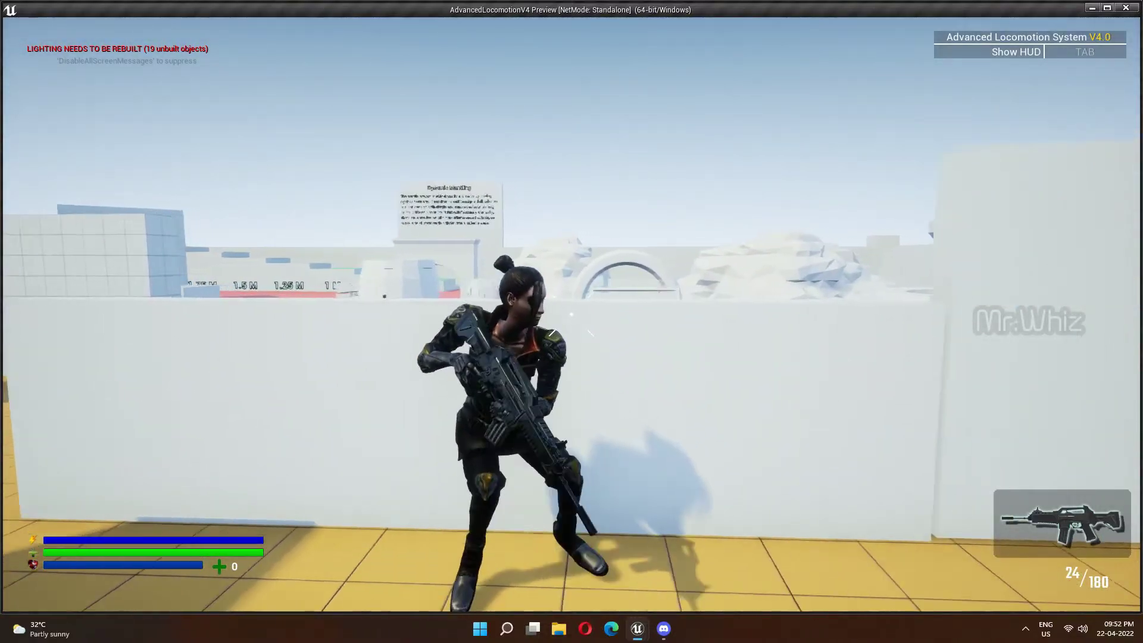
{"action": "key", "text": "s"}
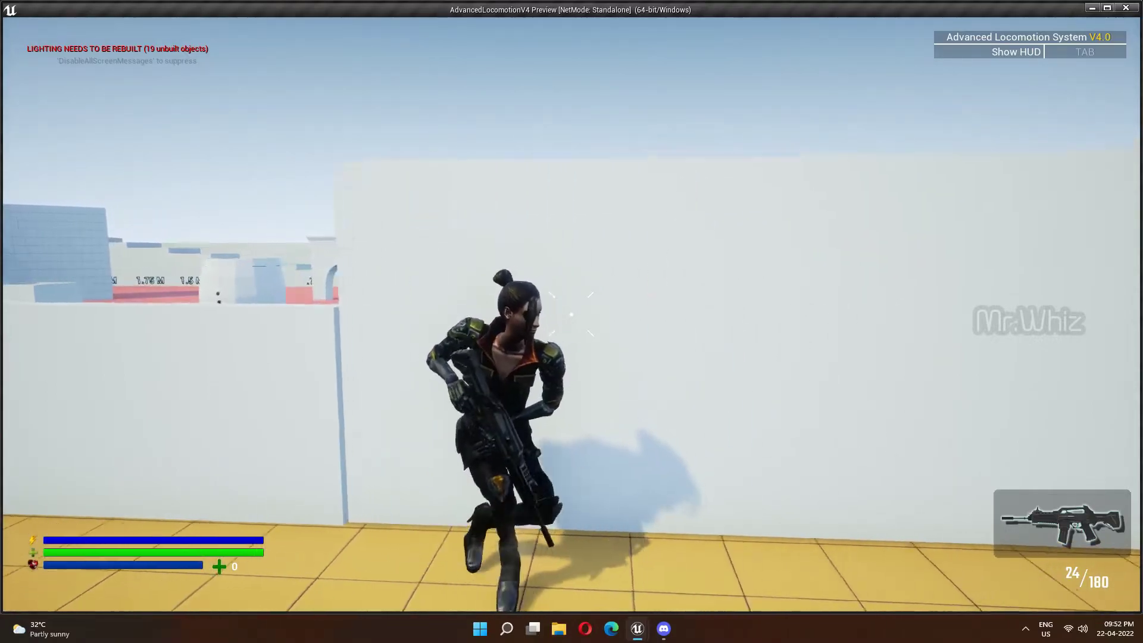
{"action": "key", "text": "s"}
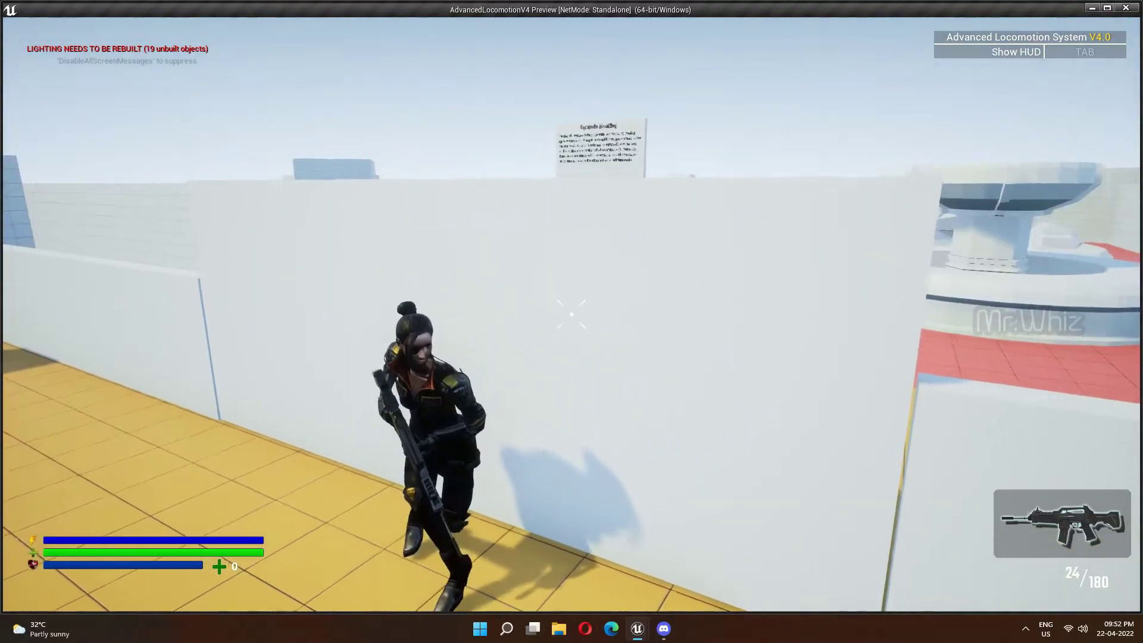
{"action": "key", "text": "w"}
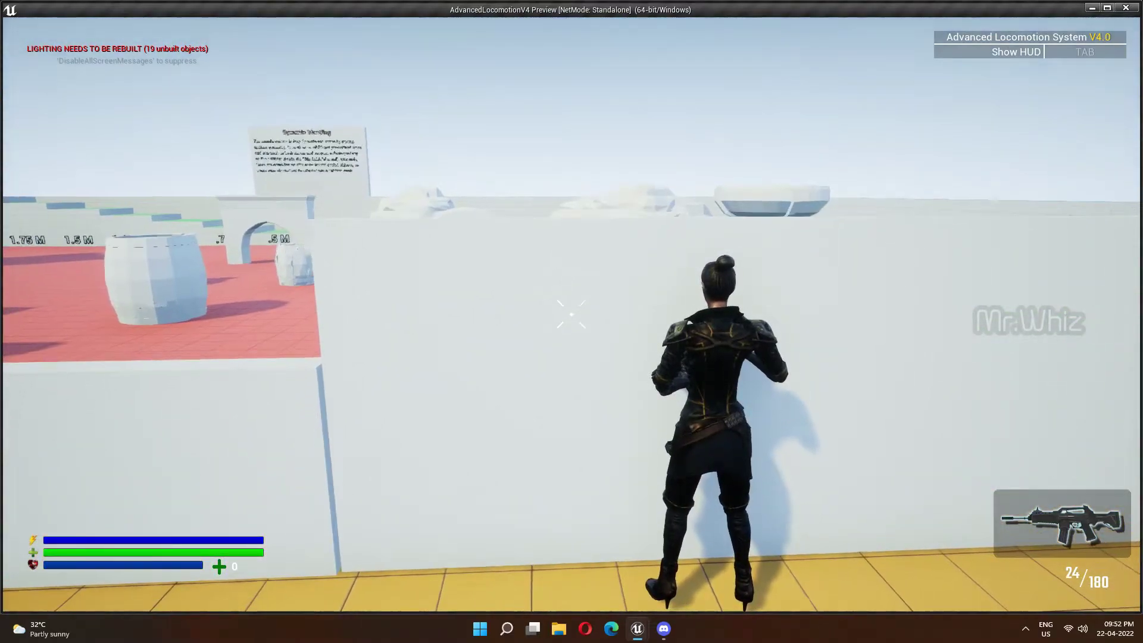
{"action": "key", "text": "Escape"}
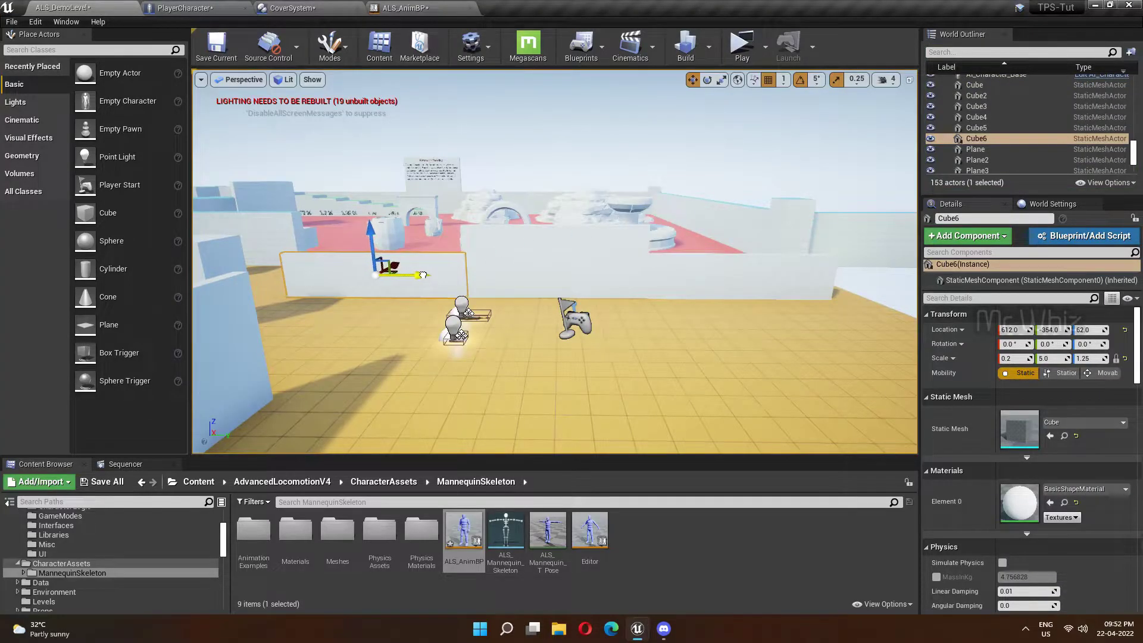
Relaunch the game, grab the rifle, and aim and fire from wall cover.
{"action": "left_click", "coordinate": [739, 58]}
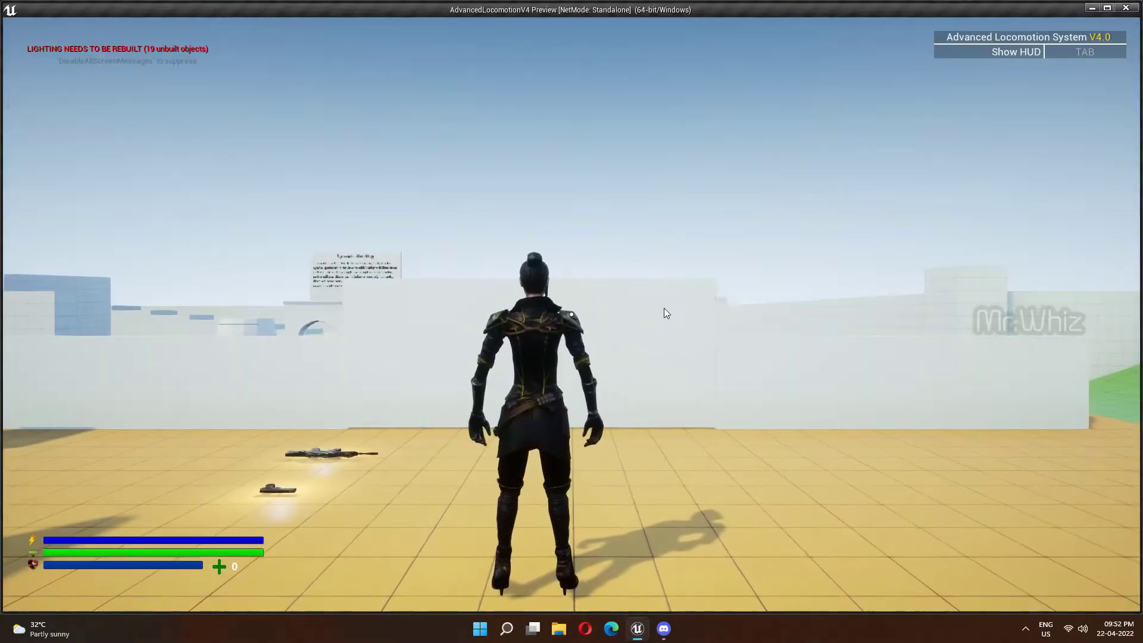
{"action": "key", "text": "w"}
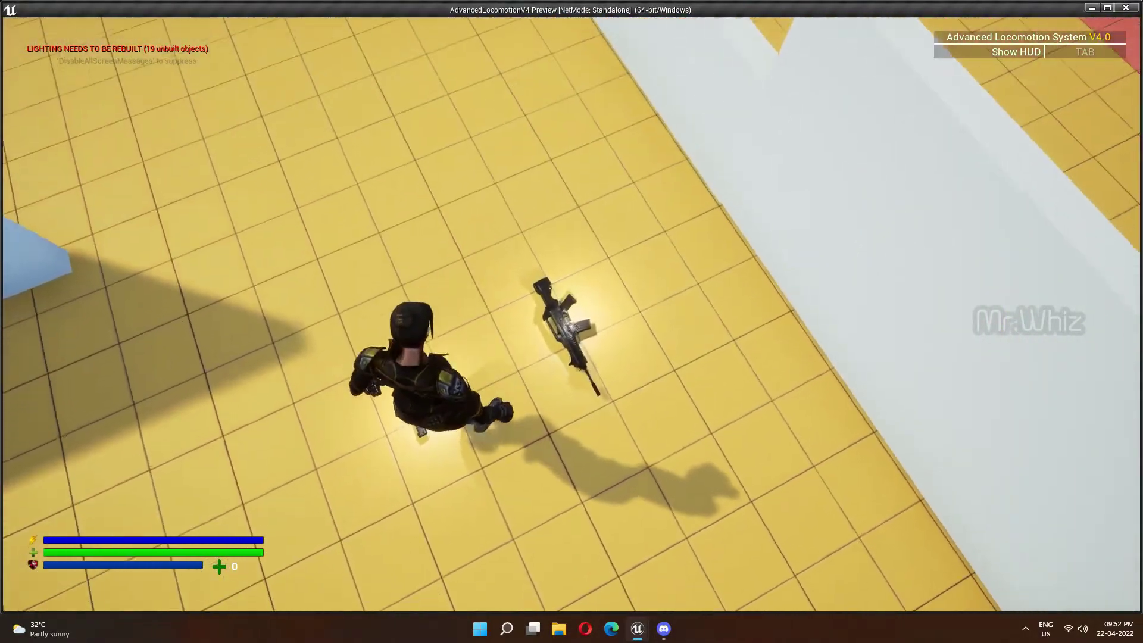
{"action": "key", "text": "e"}
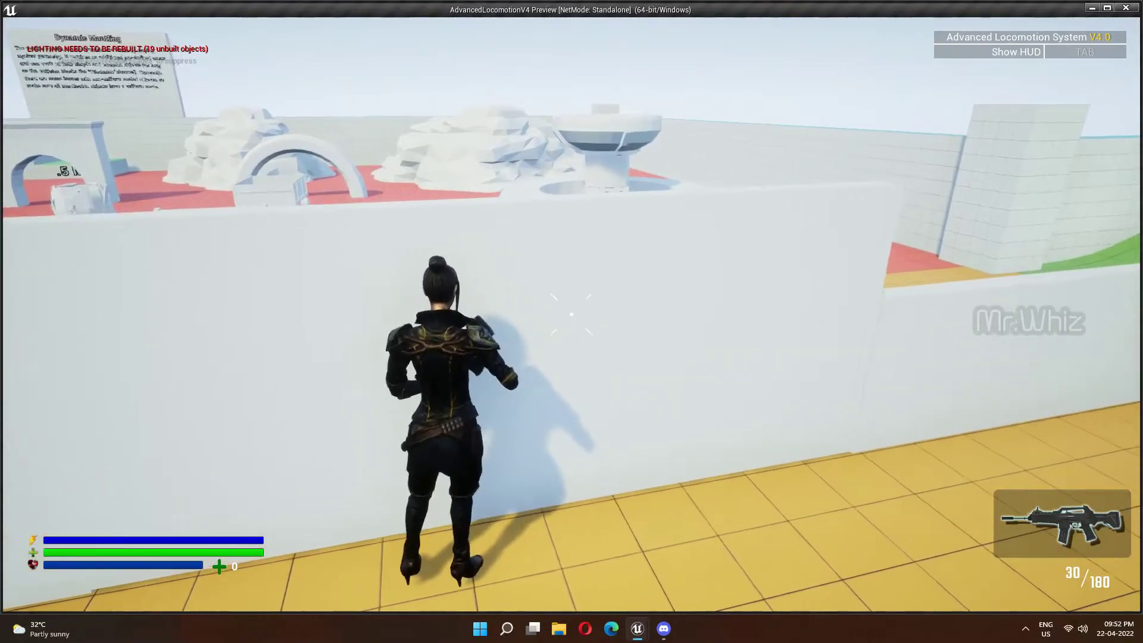
{"action": "key", "text": "a"}
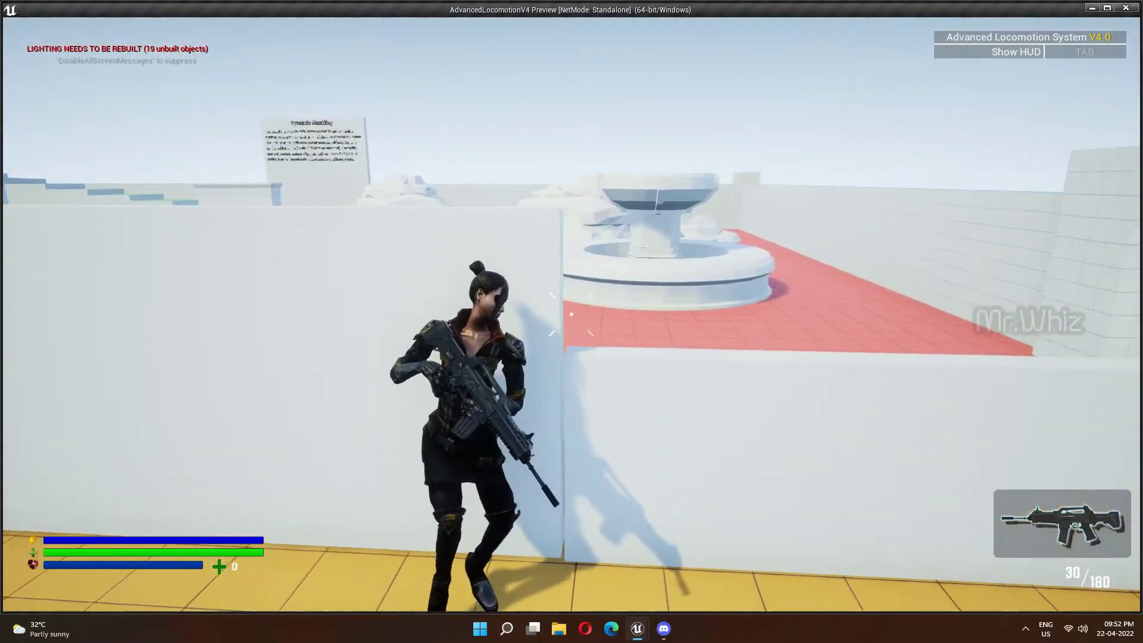
{"action": "key", "text": "d"}
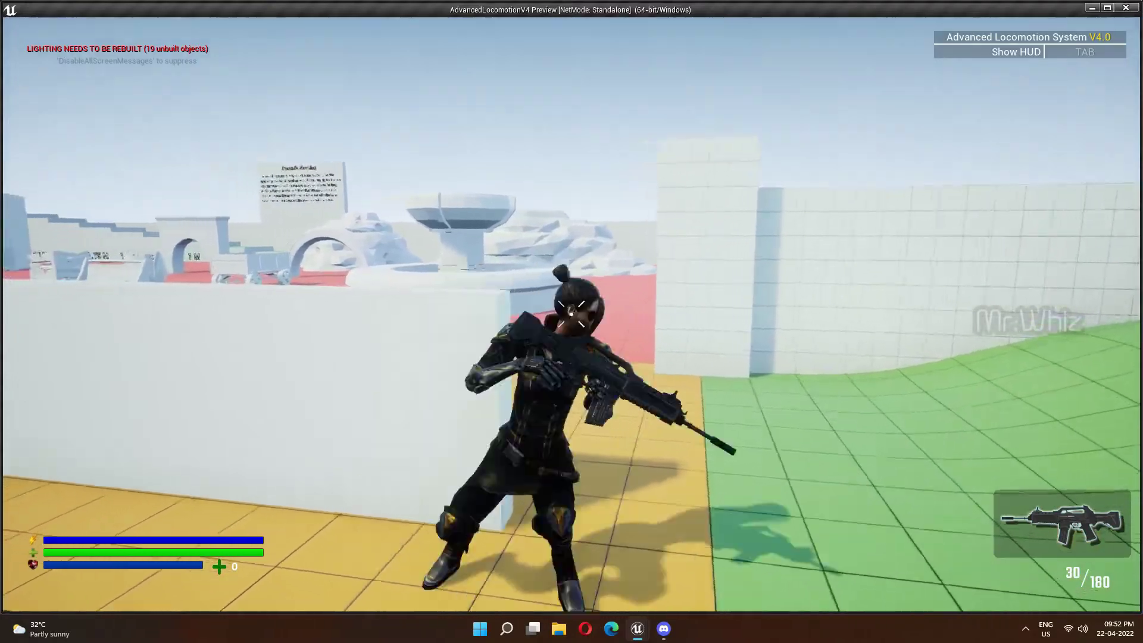
{"action": "right_click", "coordinate": [572, 322]}
{"action": "left_click", "coordinate": [571, 322]}
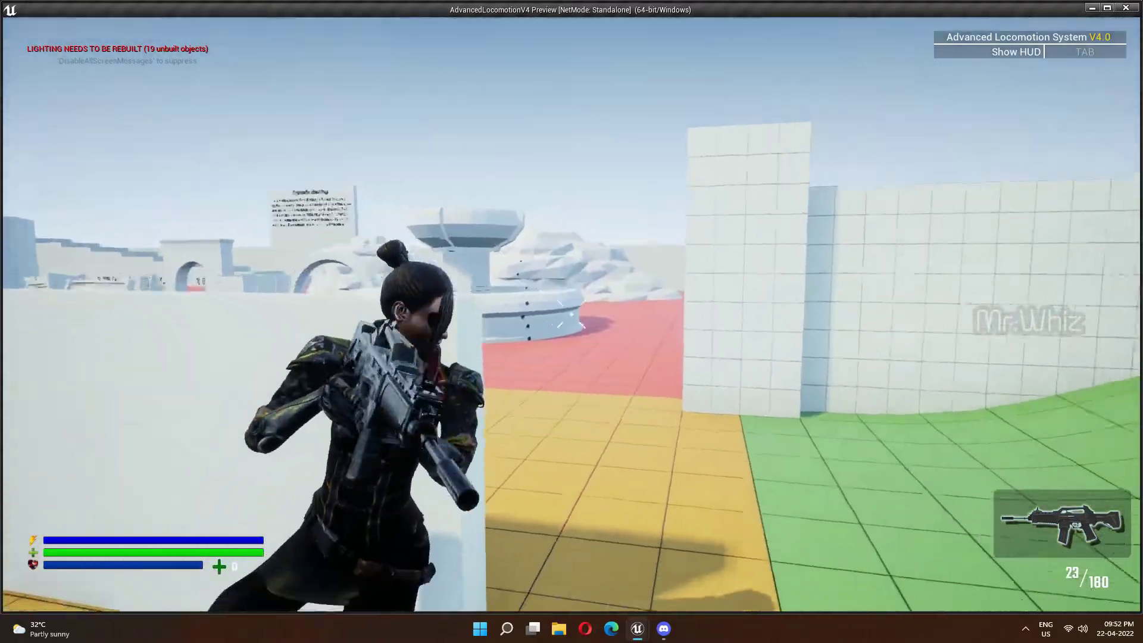
{"action": "left_click", "coordinate": [570, 315]}
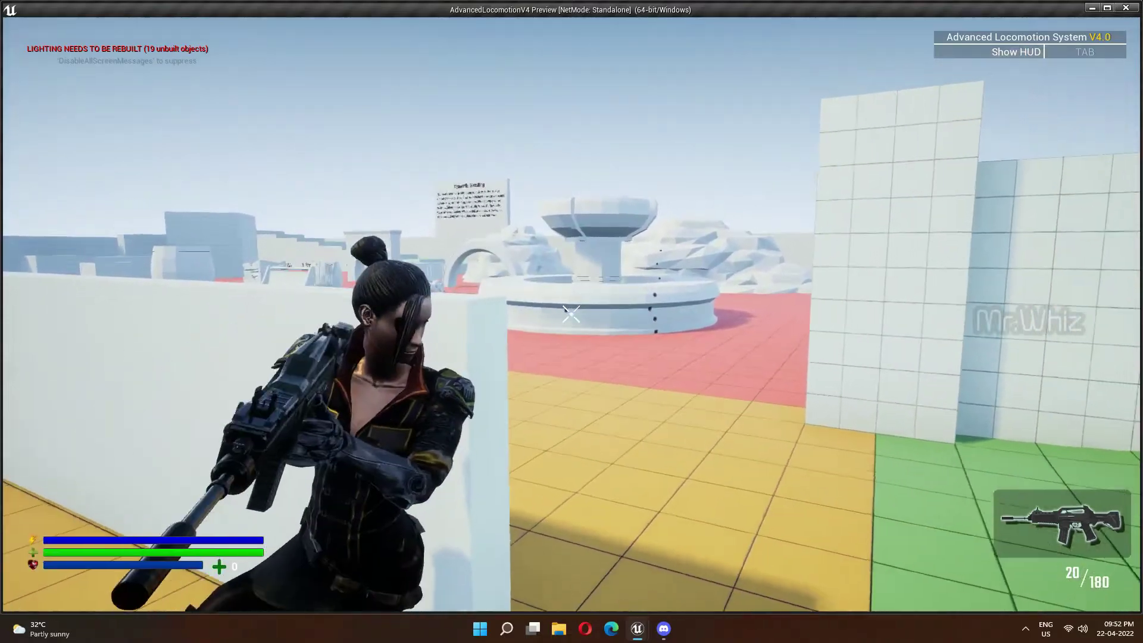
Slide back and left along the white wall in cover, then close the game.
{"action": "key", "text": "d"}
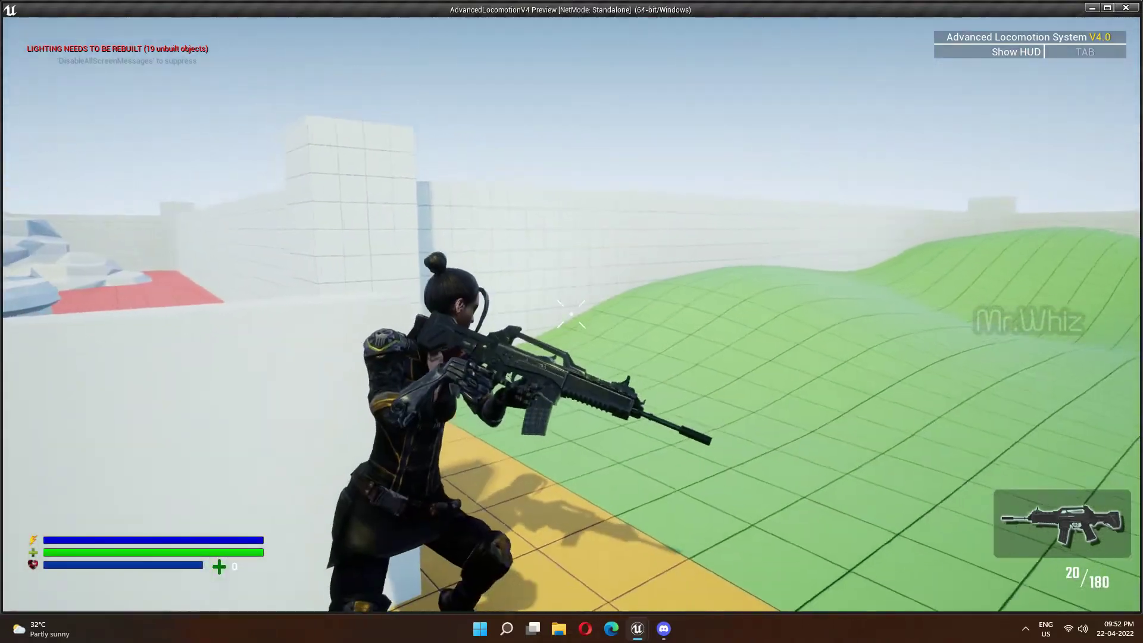
{"action": "key", "text": "s"}
{"action": "key", "text": "a"}
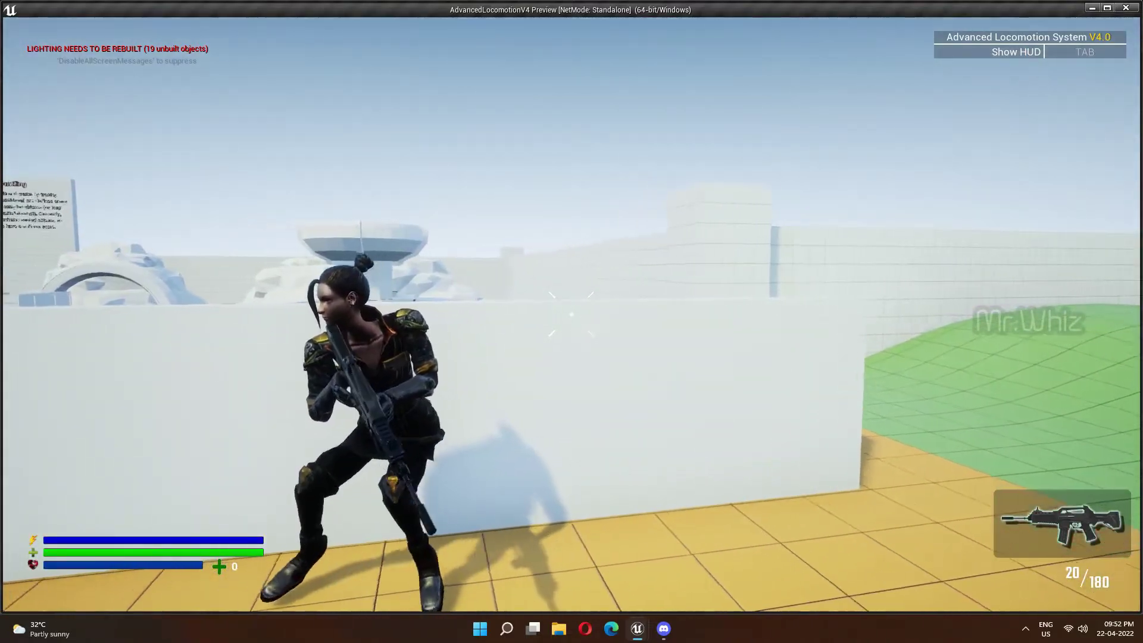
{"action": "key", "text": "s"}
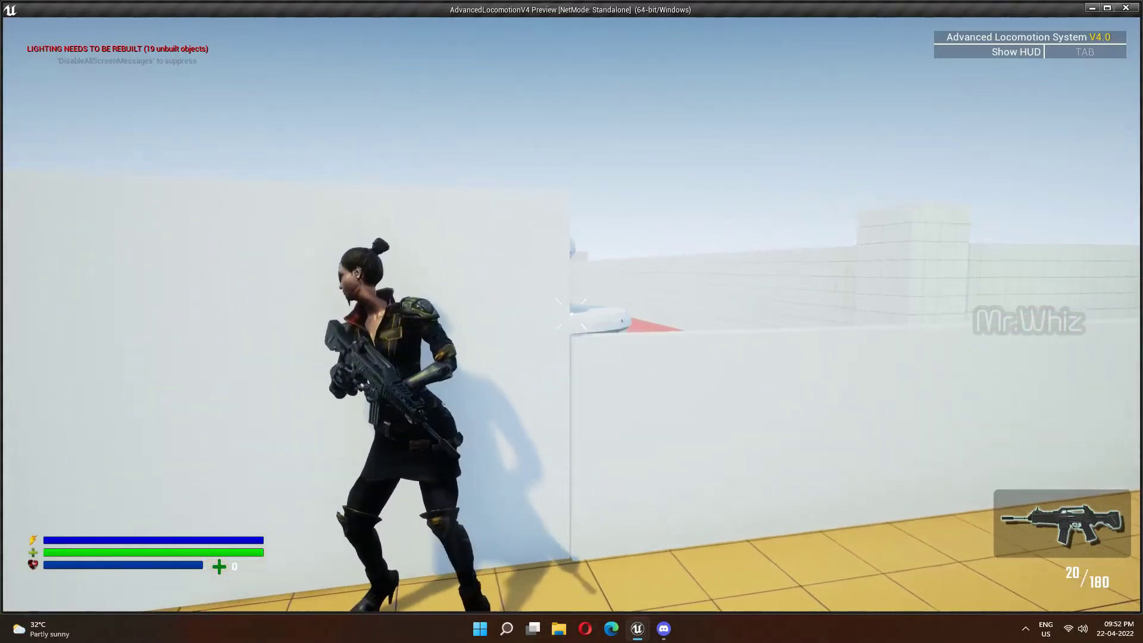
{"action": "key", "text": "a"}
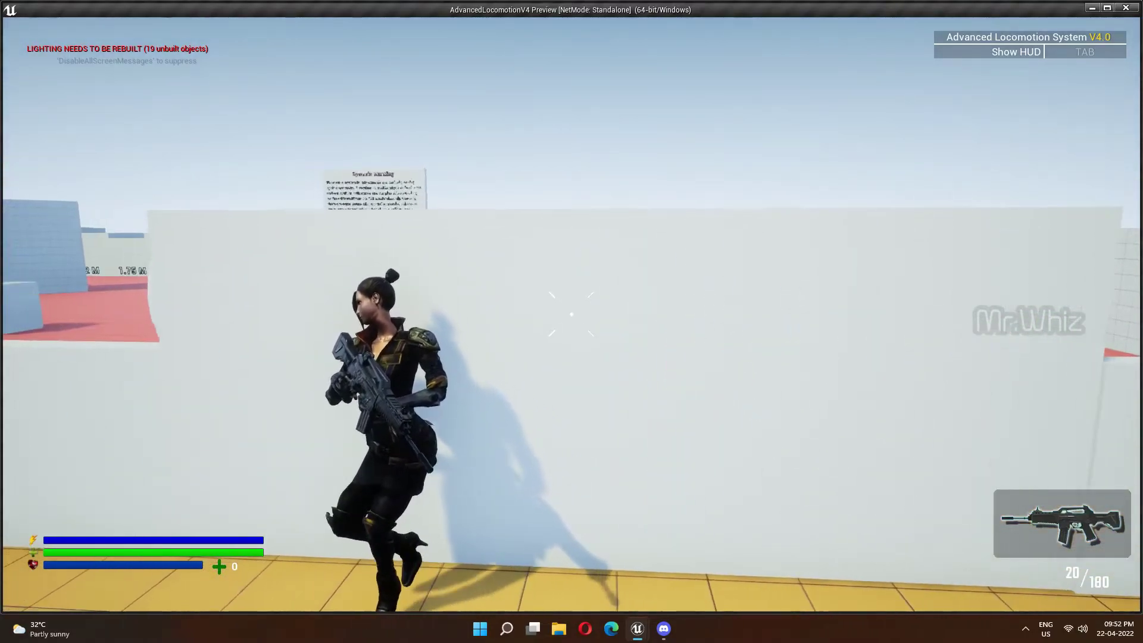
{"action": "key", "text": "s"}
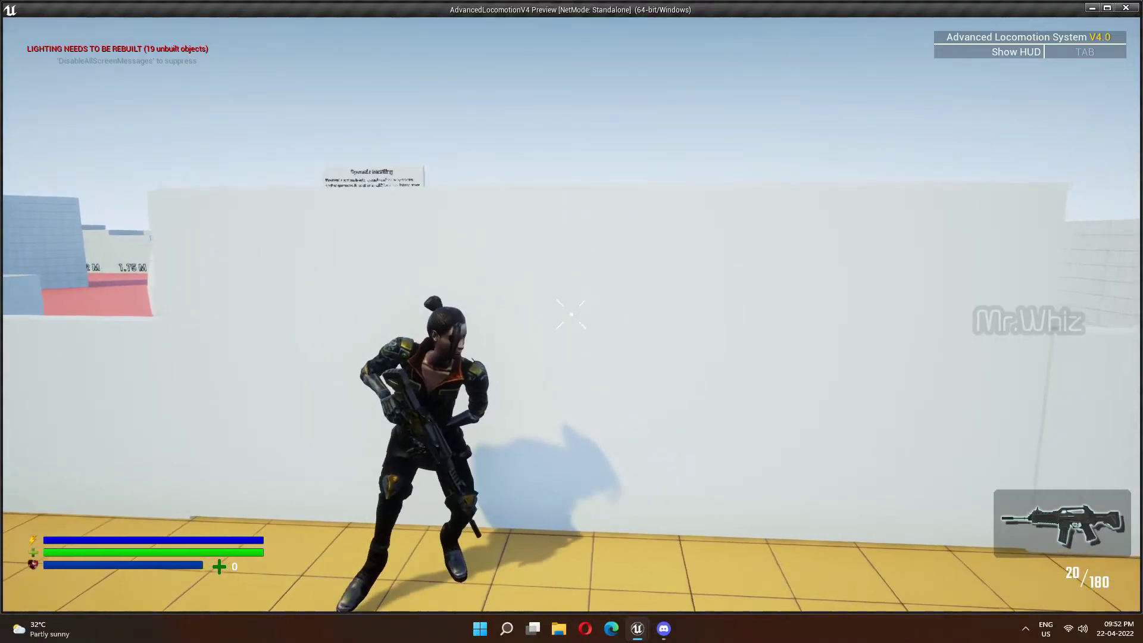
{"action": "key", "text": "w"}
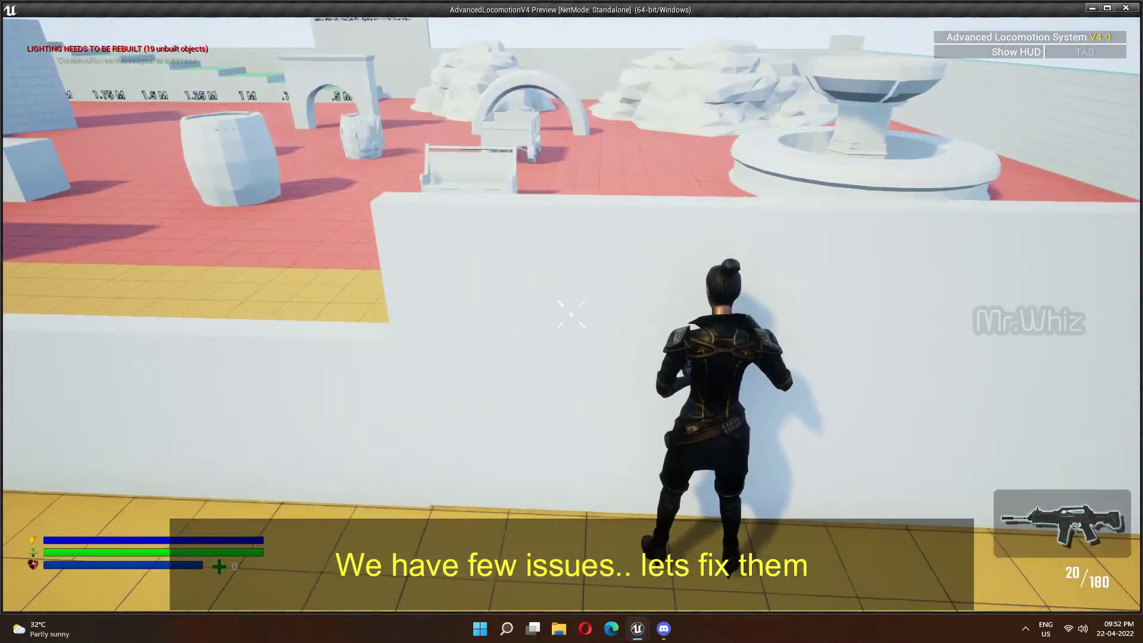
{"action": "key", "text": "Escape"}
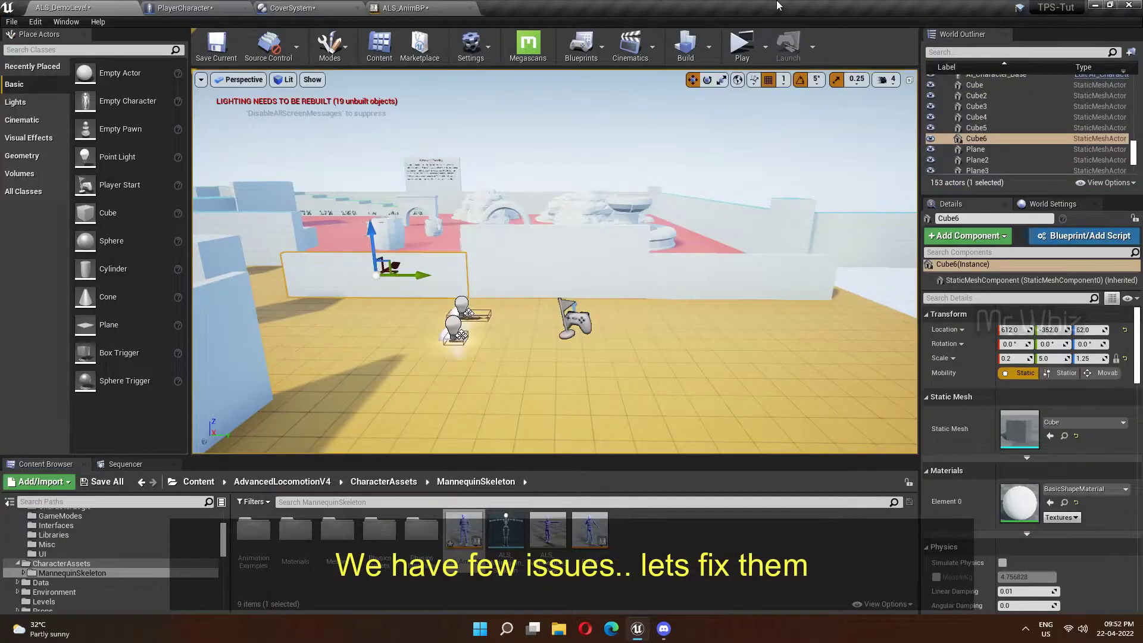
Remove the extra lower AND node from the MovingRightCover to MoveRight rule in ALS_AnimBP.
{"action": "left_click", "coordinate": [433, 4]}
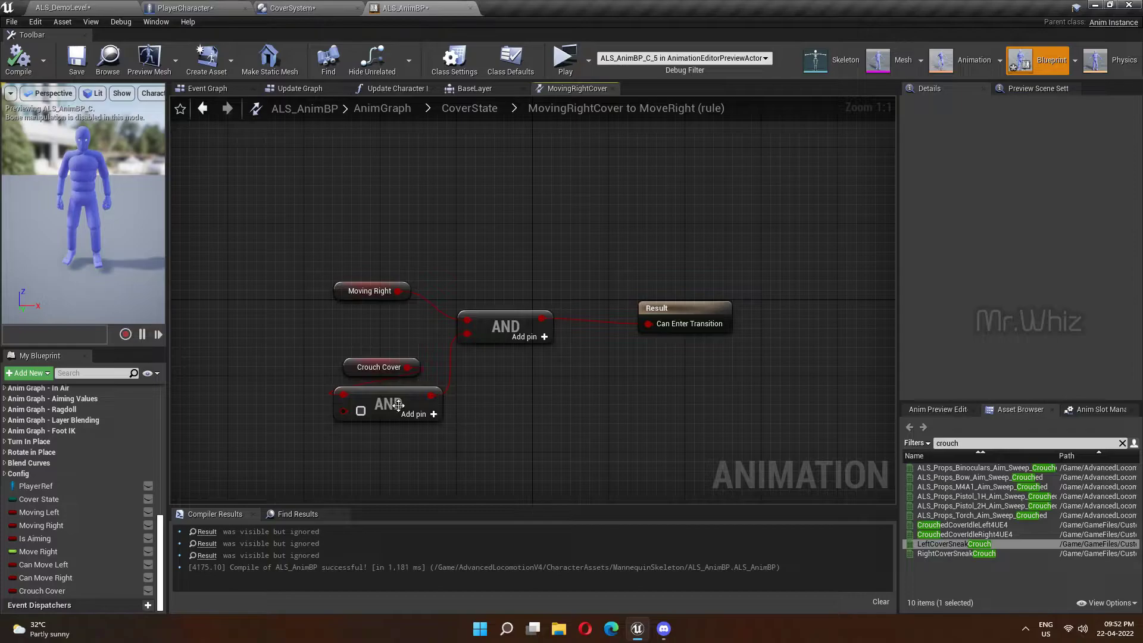
{"action": "left_click_drag", "start_coordinate": [372, 369], "coordinate": [292, 355]}
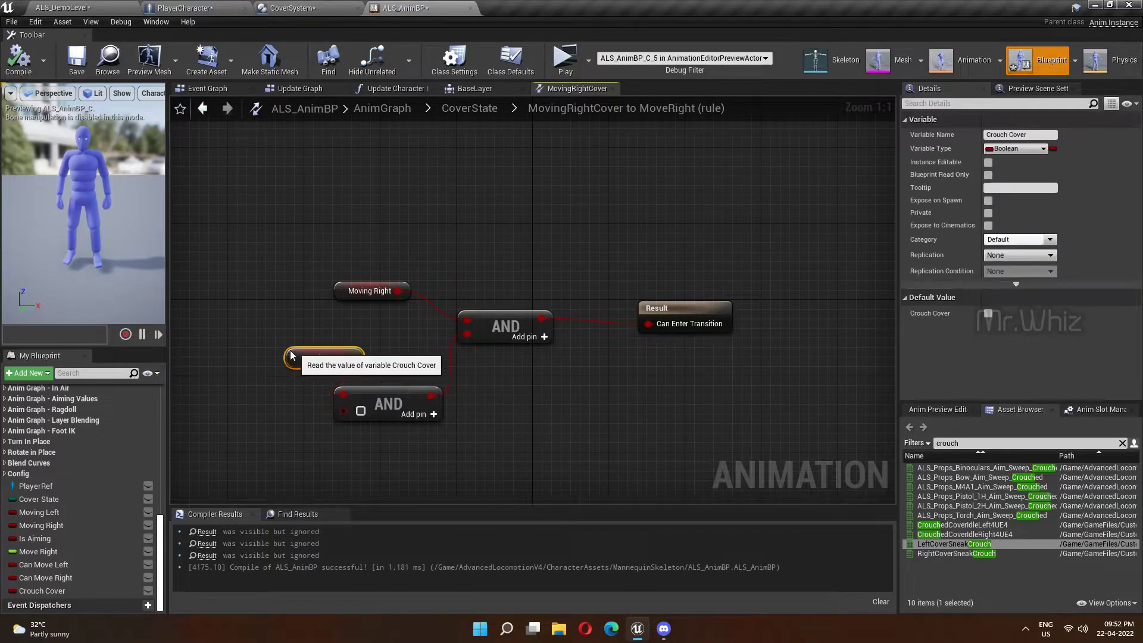
{"action": "left_click", "coordinate": [381, 410]}
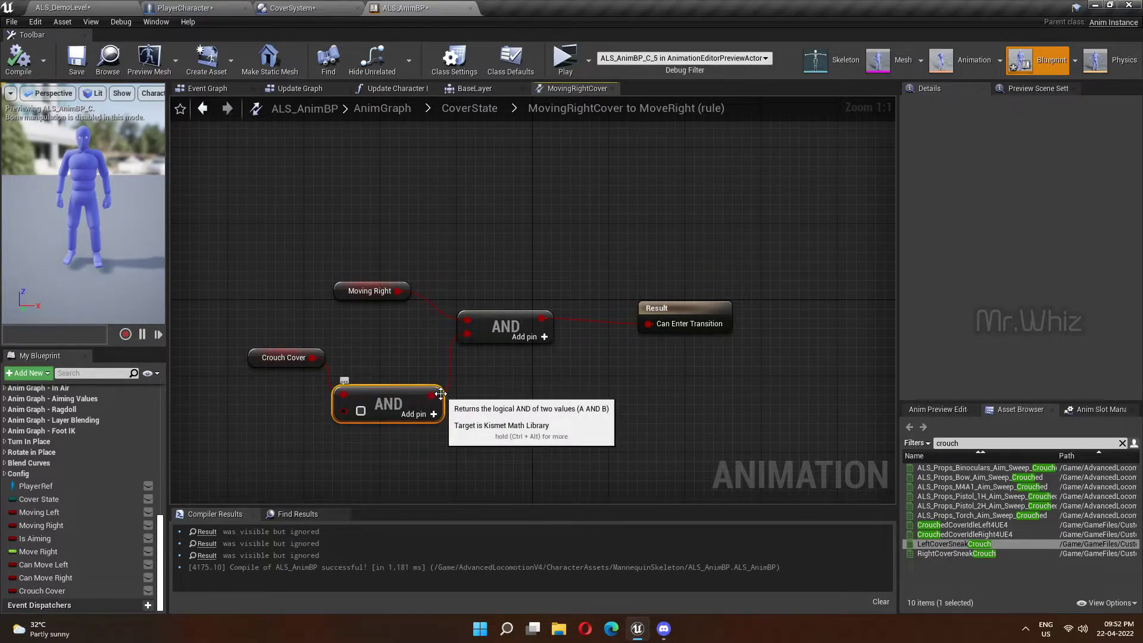
{"action": "key", "text": "Delete"}
{"action": "left_click_drag", "start_coordinate": [257, 356], "coordinate": [309, 364]}
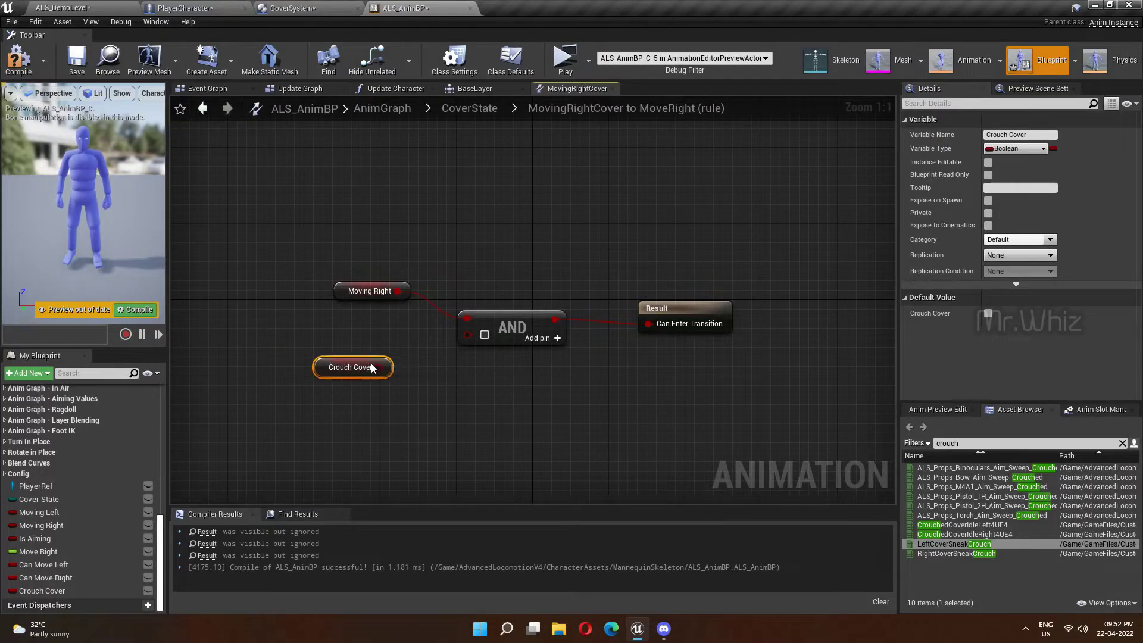
Add a NOT node fed by Crouch Cover.
{"action": "left_click_drag", "start_coordinate": [392, 359], "coordinate": [363, 387]}
{"action": "type", "text": "not"}
{"action": "key", "text": "Return"}
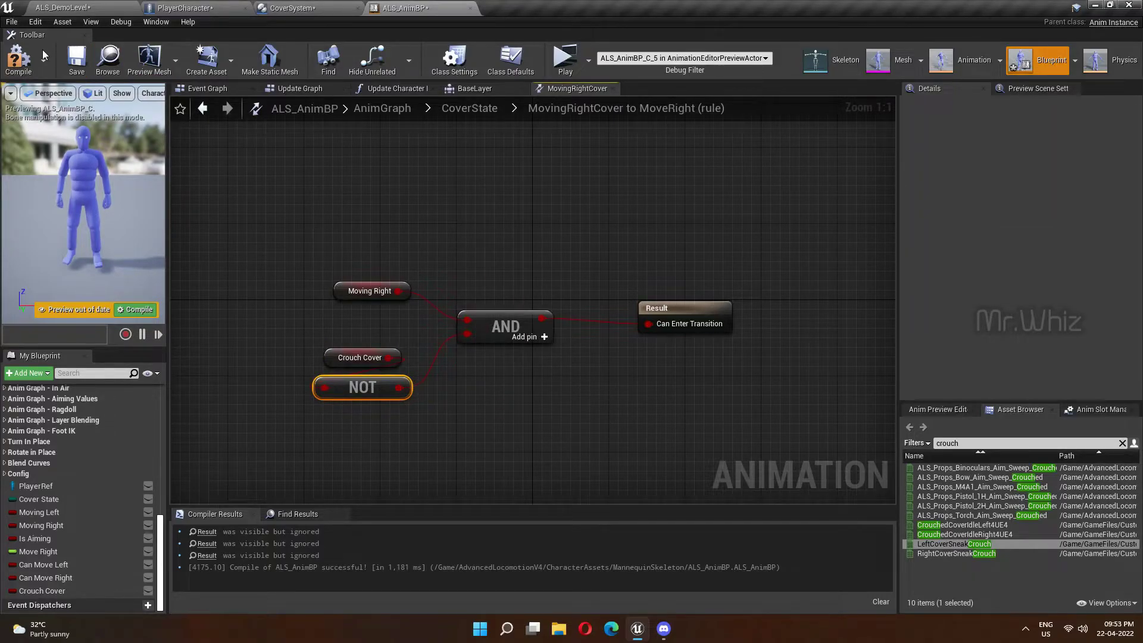
Retest the level: pick up the rifle, move left along the wall, fire at the barrel.
{"action": "left_click", "coordinate": [81, 5]}
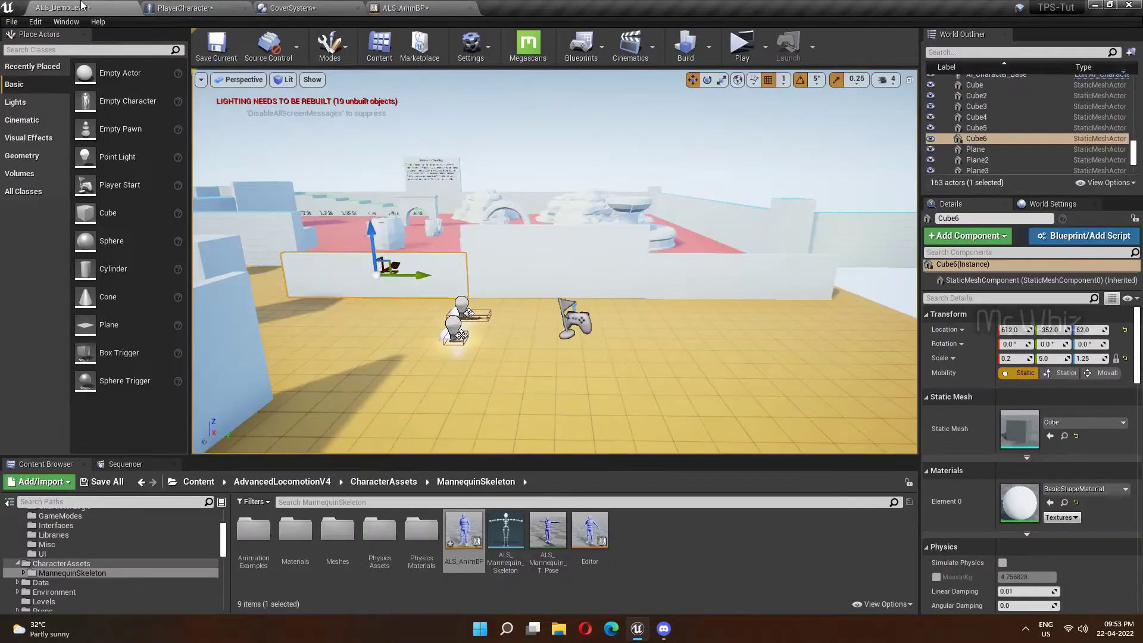
{"action": "left_click", "coordinate": [731, 48]}
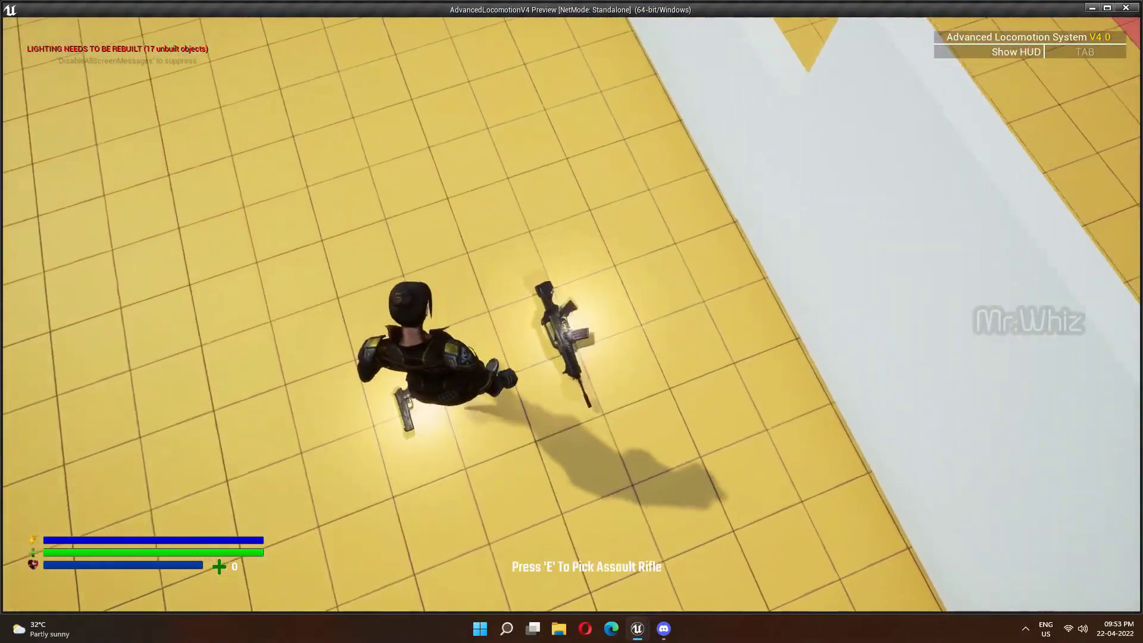
{"action": "key", "text": "e"}
{"action": "key", "text": "a"}
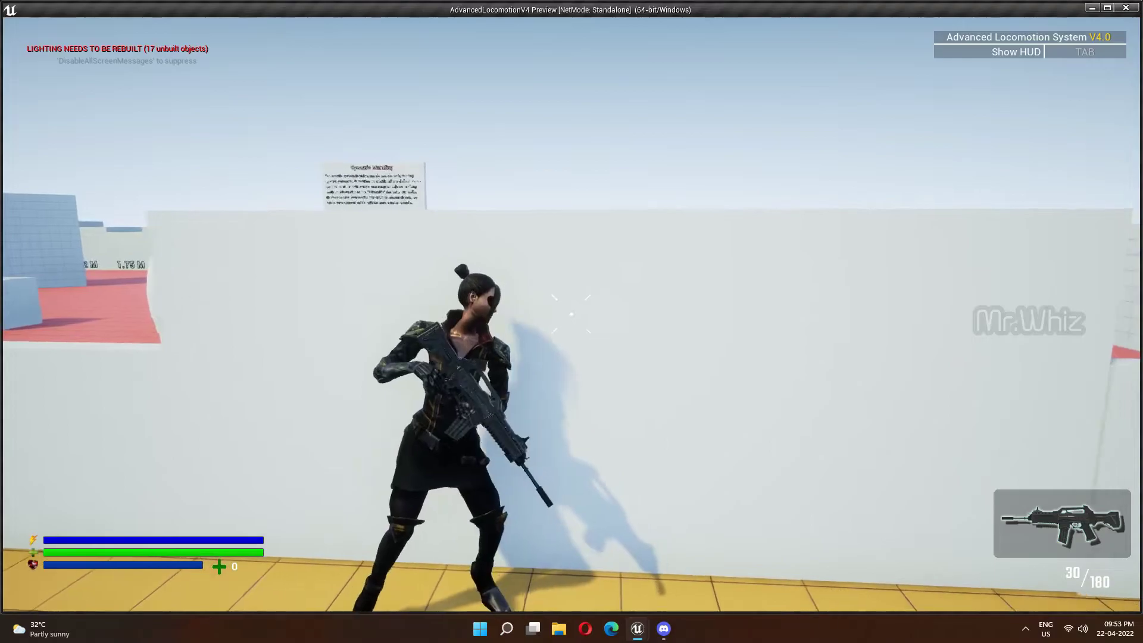
{"action": "key", "text": "a"}
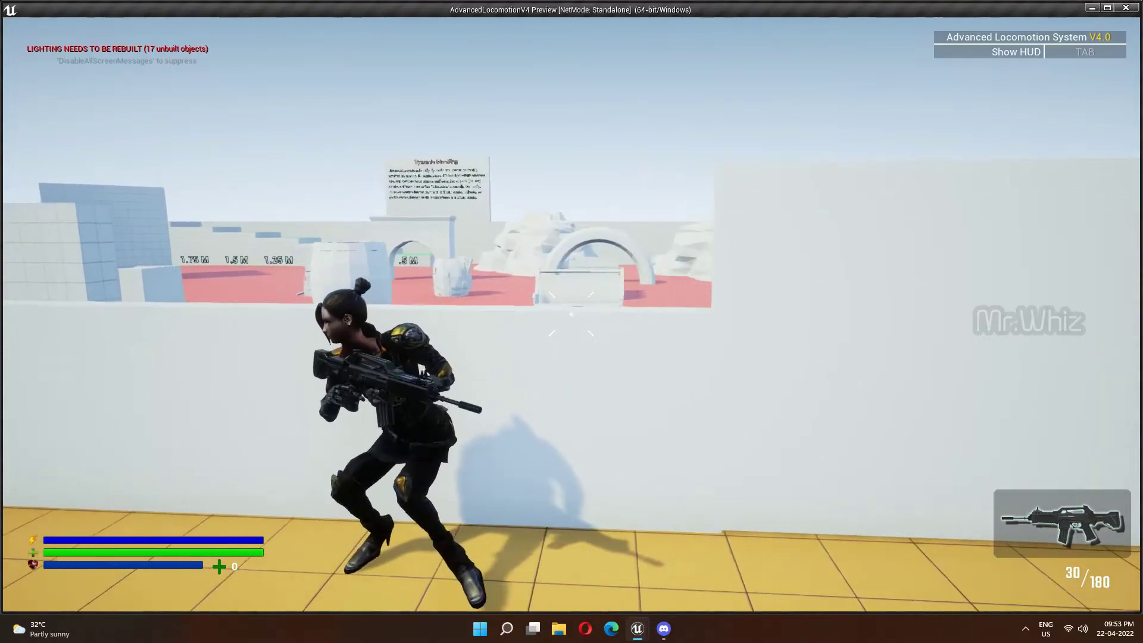
{"action": "key", "text": "a"}
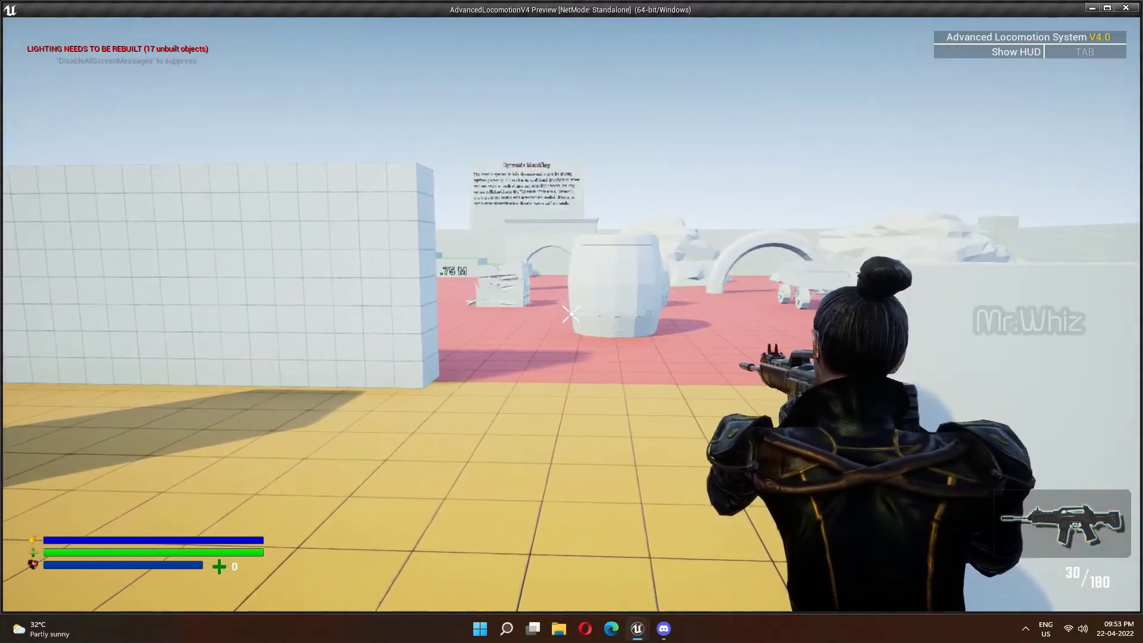
{"action": "left_click", "coordinate": [572, 314]}
End the play test and close the ALS_AnimBP editor.
{"action": "key", "text": "s"}
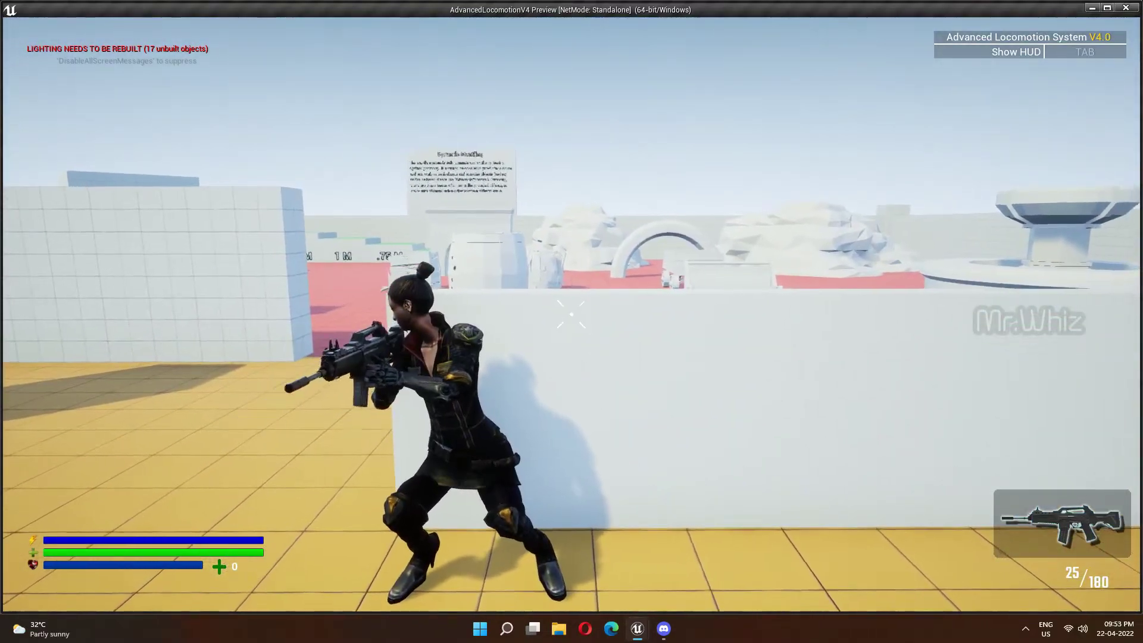
{"action": "key", "text": "Escape"}
{"action": "left_click", "coordinate": [471, 7]}
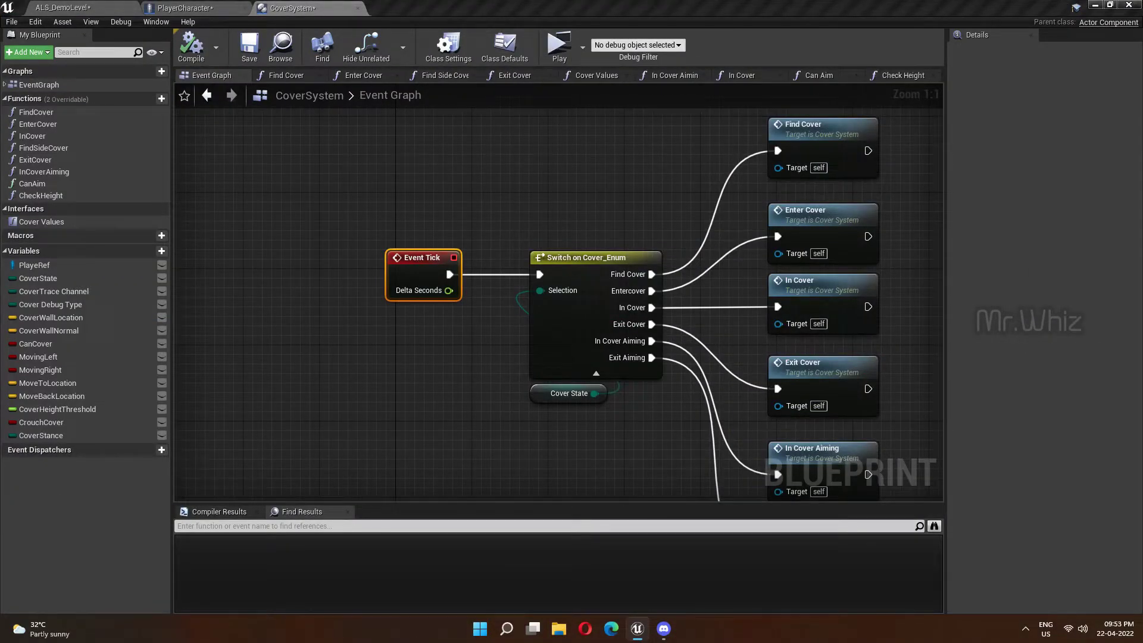
Start the demo level in a game window and pick up the rifle.
{"action": "left_click", "coordinate": [125, 5]}
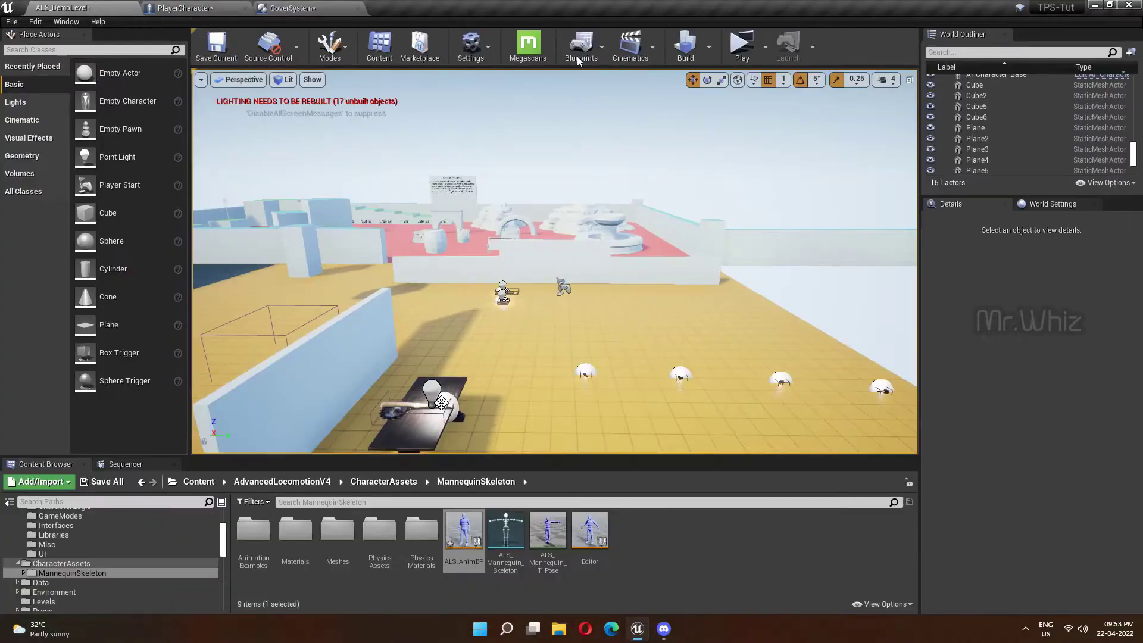
{"action": "left_click", "coordinate": [748, 51]}
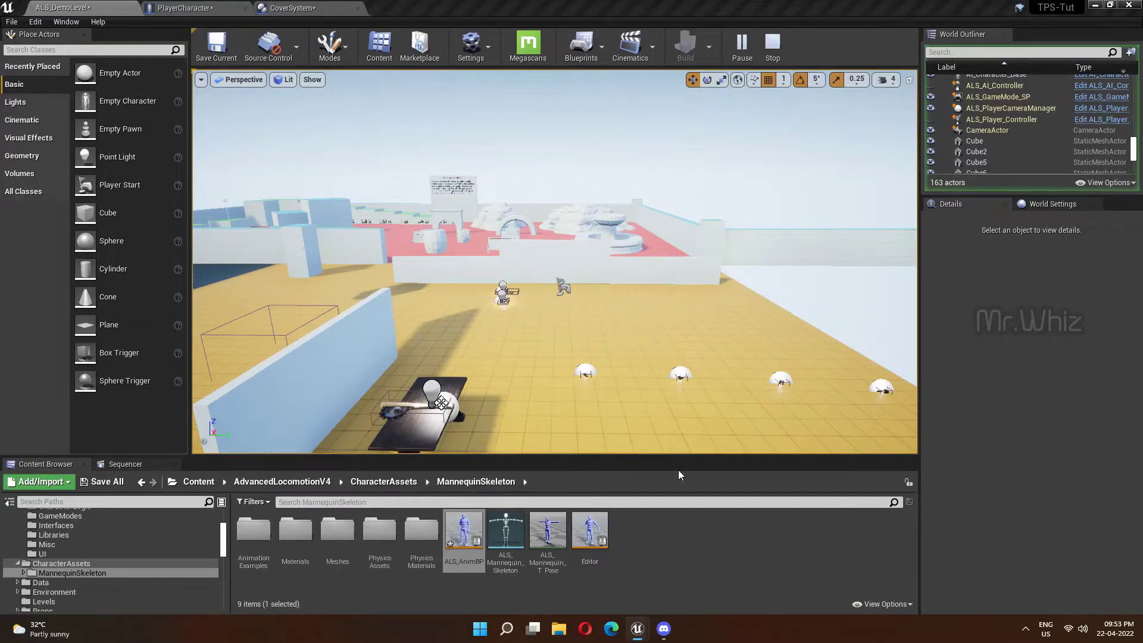
{"action": "left_click", "coordinate": [694, 581]}
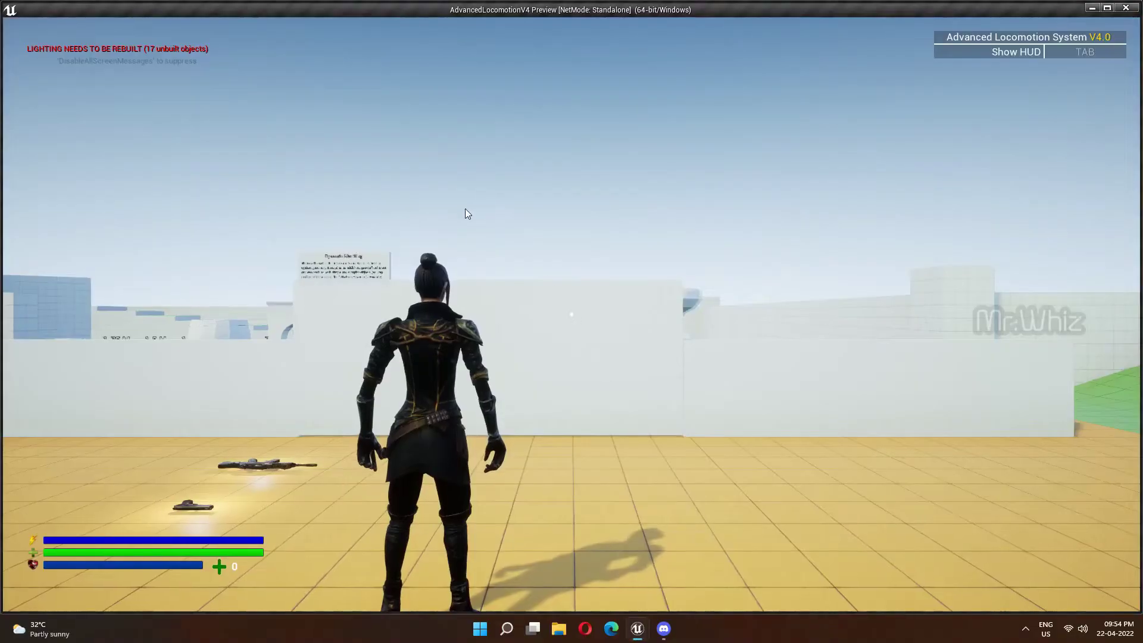
{"action": "left_click", "coordinate": [487, 311]}
{"action": "key", "text": "w"}
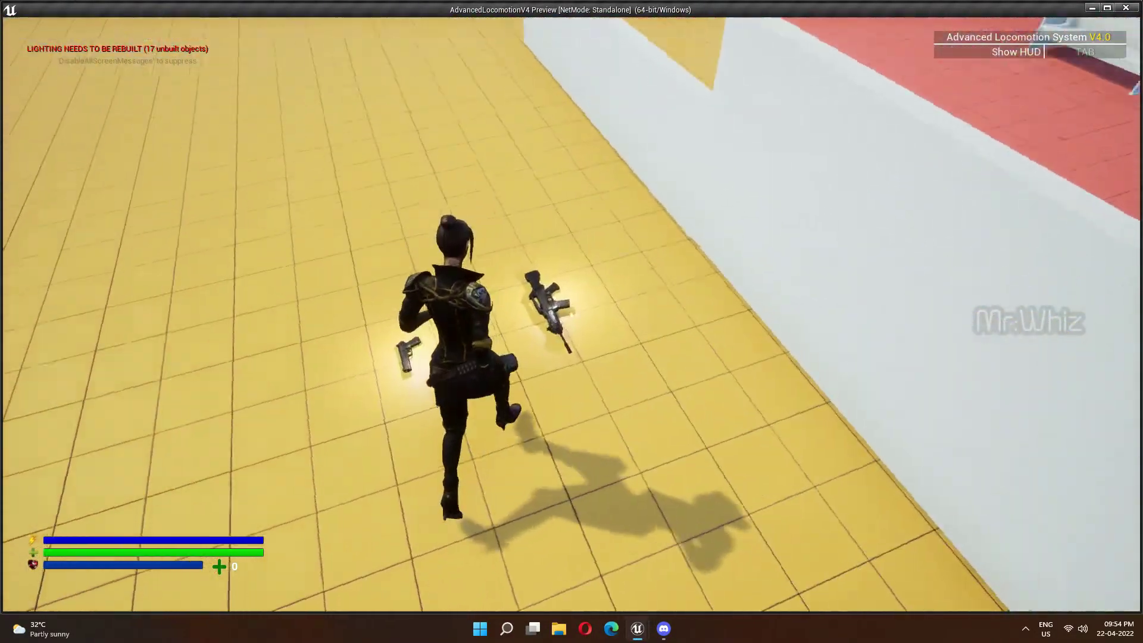
{"action": "key", "text": "e"}
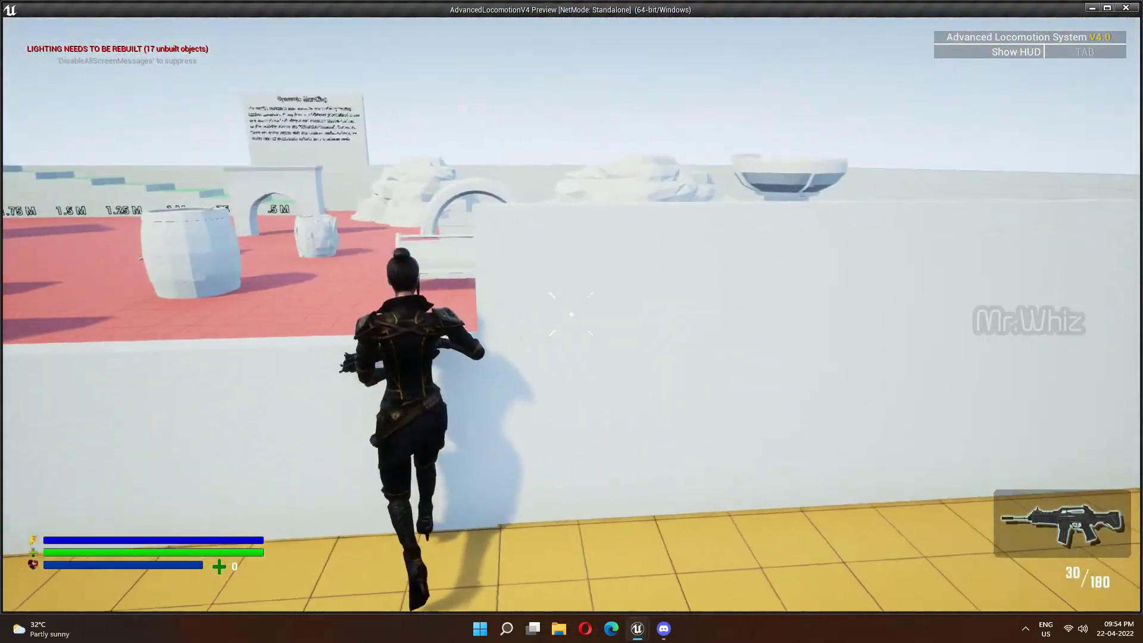
Take cover along the white wall, shoot at the barrel, then stop the game.
{"action": "key", "text": "s"}
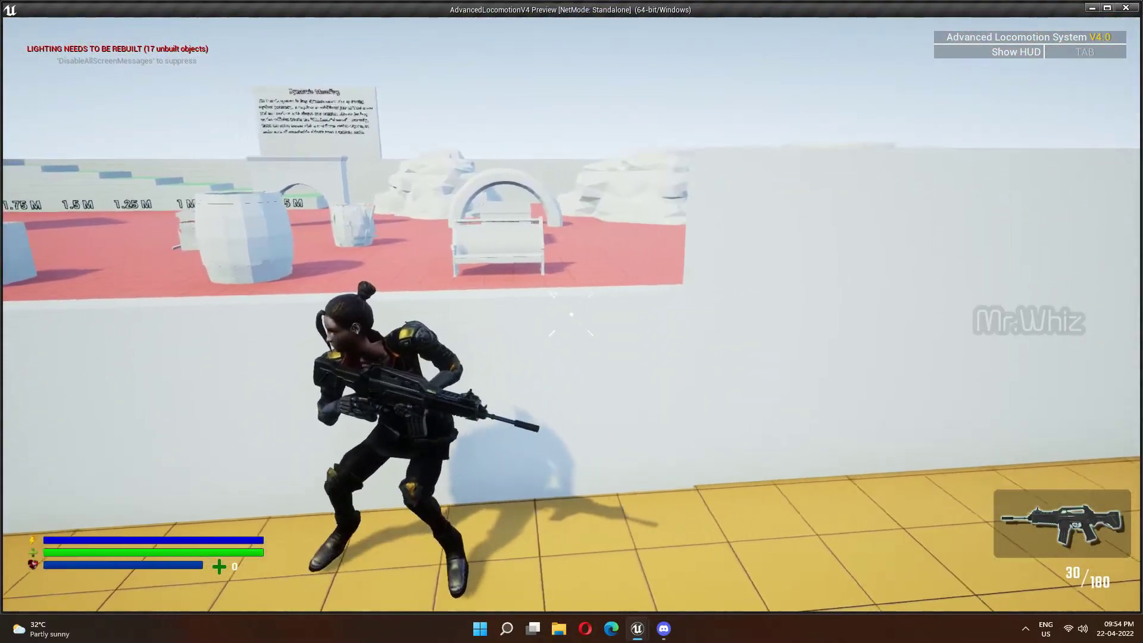
{"action": "key", "text": "a"}
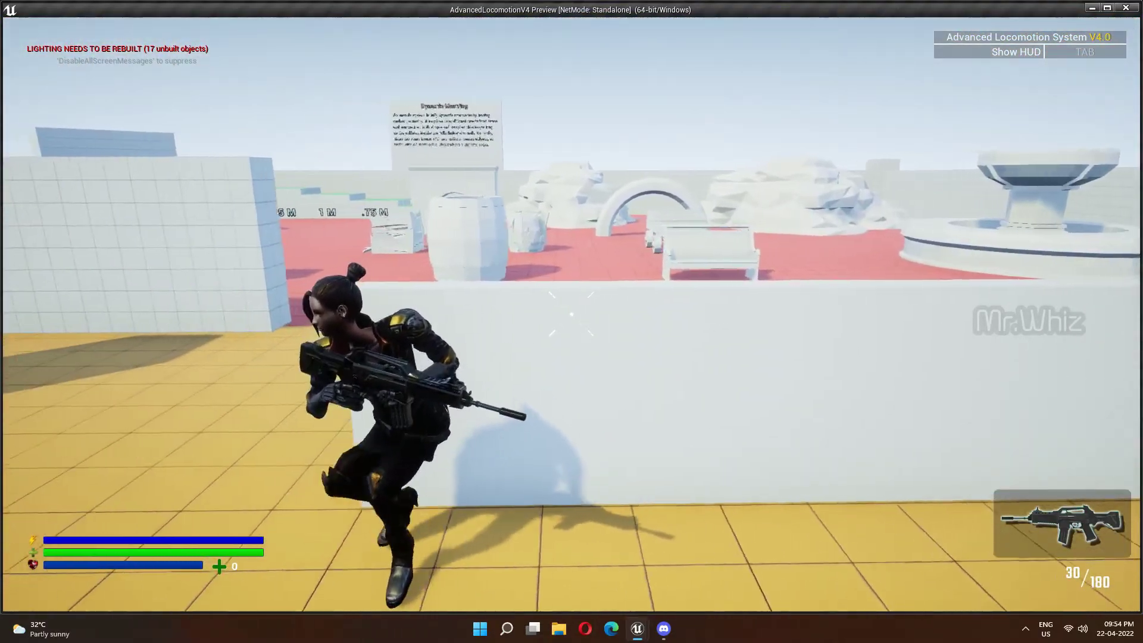
{"action": "key", "text": "space"}
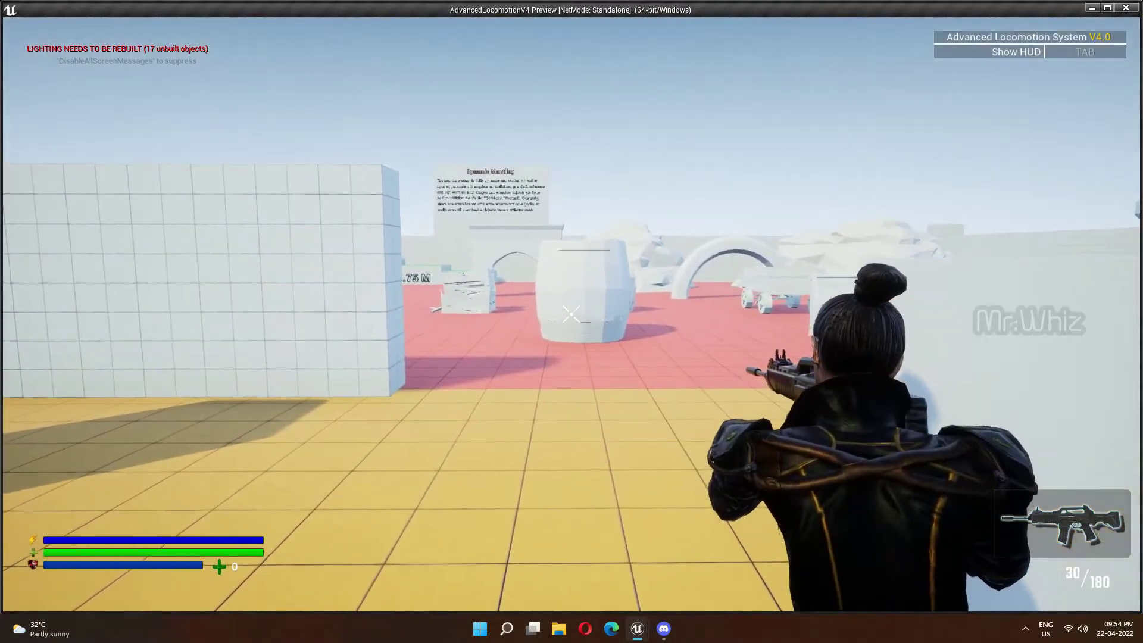
{"action": "left_click", "coordinate": [571, 314]}
{"action": "key", "text": "s"}
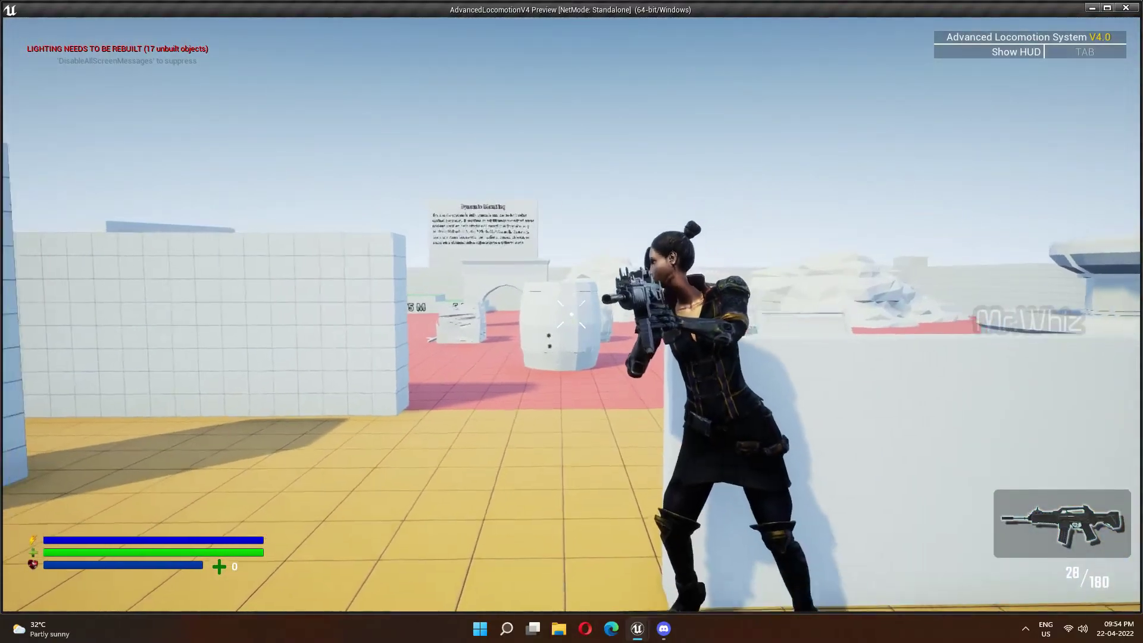
{"action": "key", "text": "Escape"}
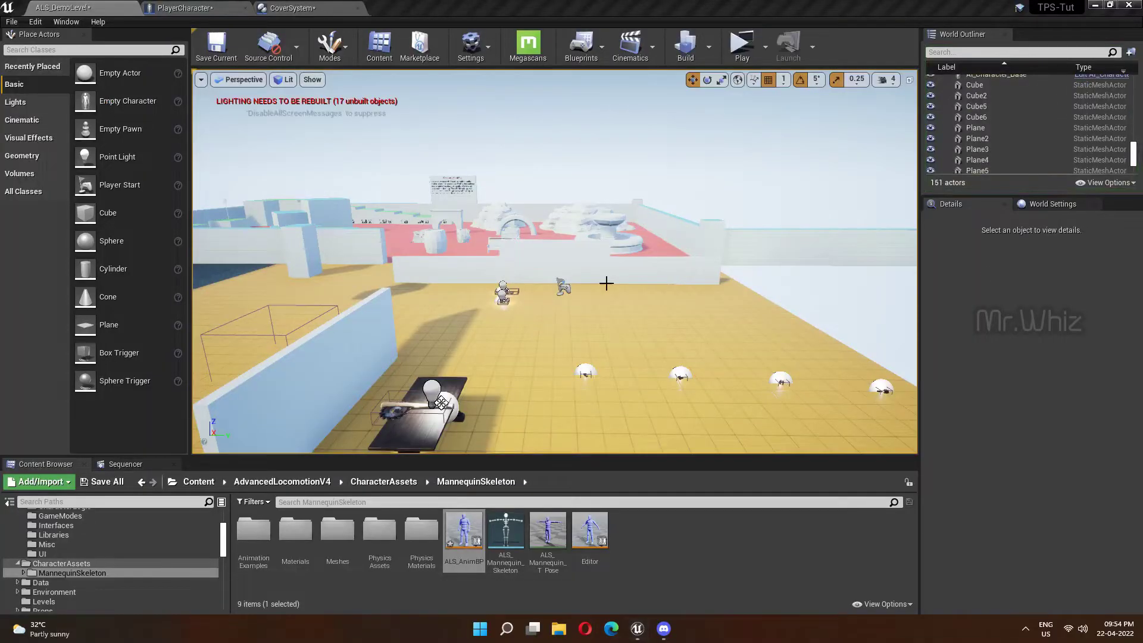
Open the EntryState to CoverIdleLeft transition rule in ALS_AnimBP.
{"action": "left_click_drag", "start_coordinate": [691, 8], "coordinate": [493, 5]}
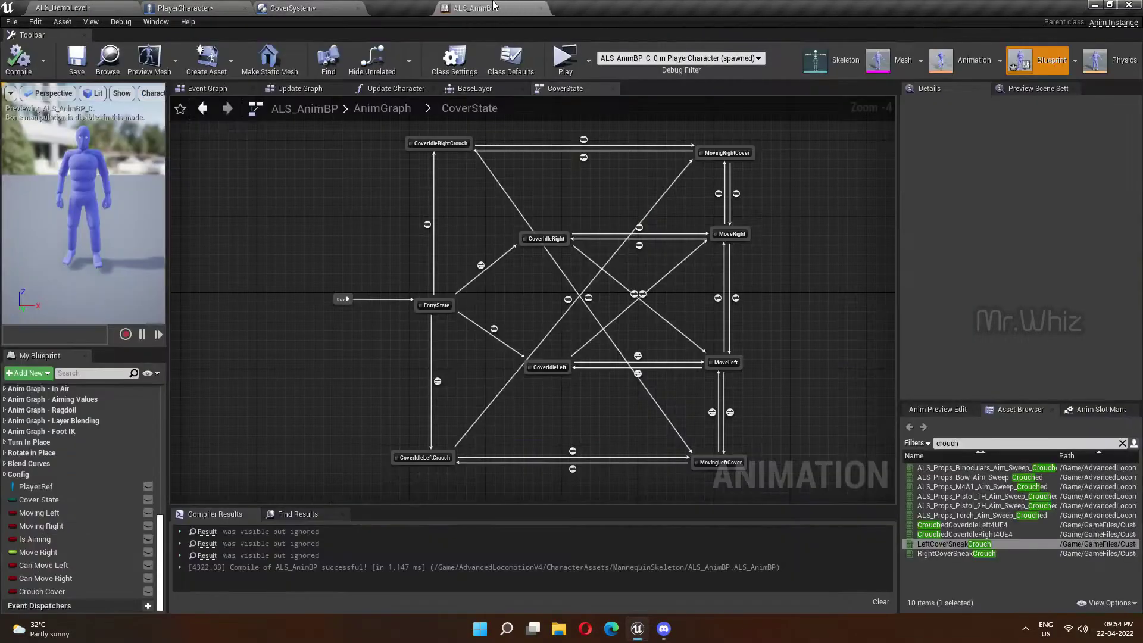
{"action": "scroll", "coordinate": [534, 340], "scroll_direction": "up", "scroll_amount": 4}
{"action": "double_click", "coordinate": [484, 313]}
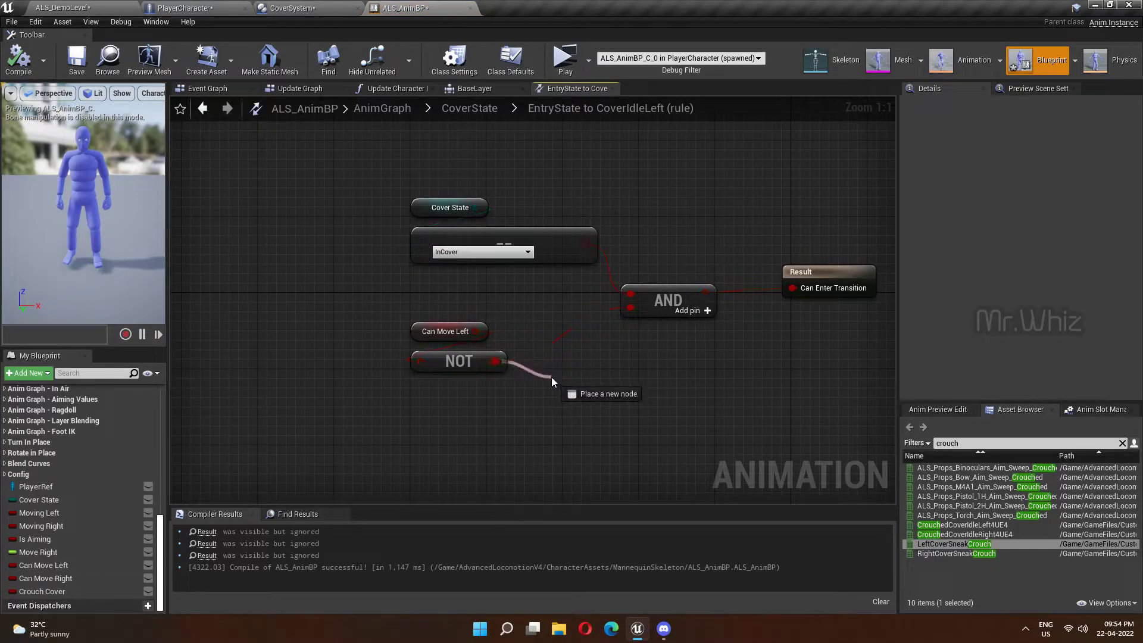
{"action": "left_click_drag", "start_coordinate": [496, 361], "coordinate": [551, 376]}
{"action": "key", "text": "Escape"}
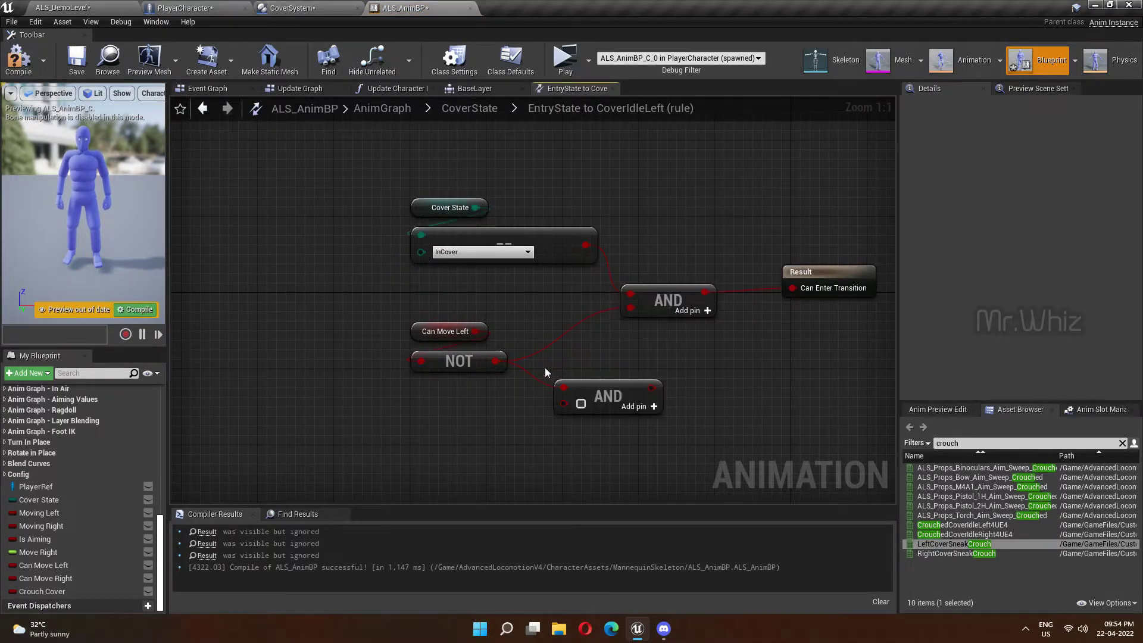
Add a Crouch Cover getter through a NOT node into the rule's lower AND.
{"action": "left_click_drag", "start_coordinate": [49, 593], "coordinate": [408, 407]}
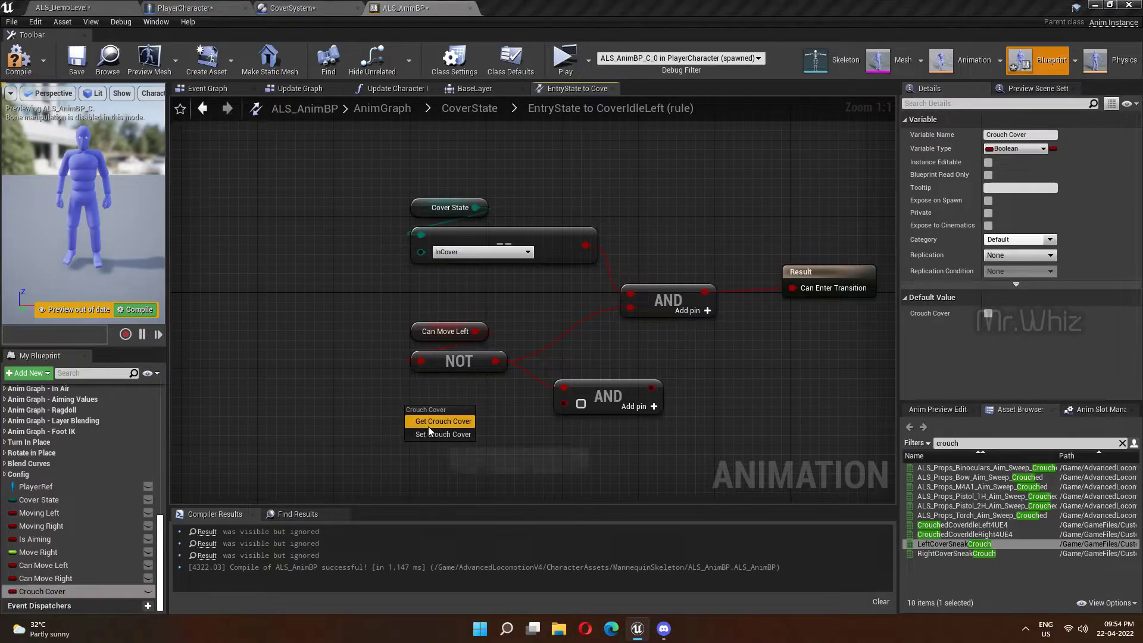
{"action": "left_click", "coordinate": [428, 426]}
{"action": "left_click_drag", "start_coordinate": [473, 424], "coordinate": [410, 449]}
{"action": "type", "text": "not"}
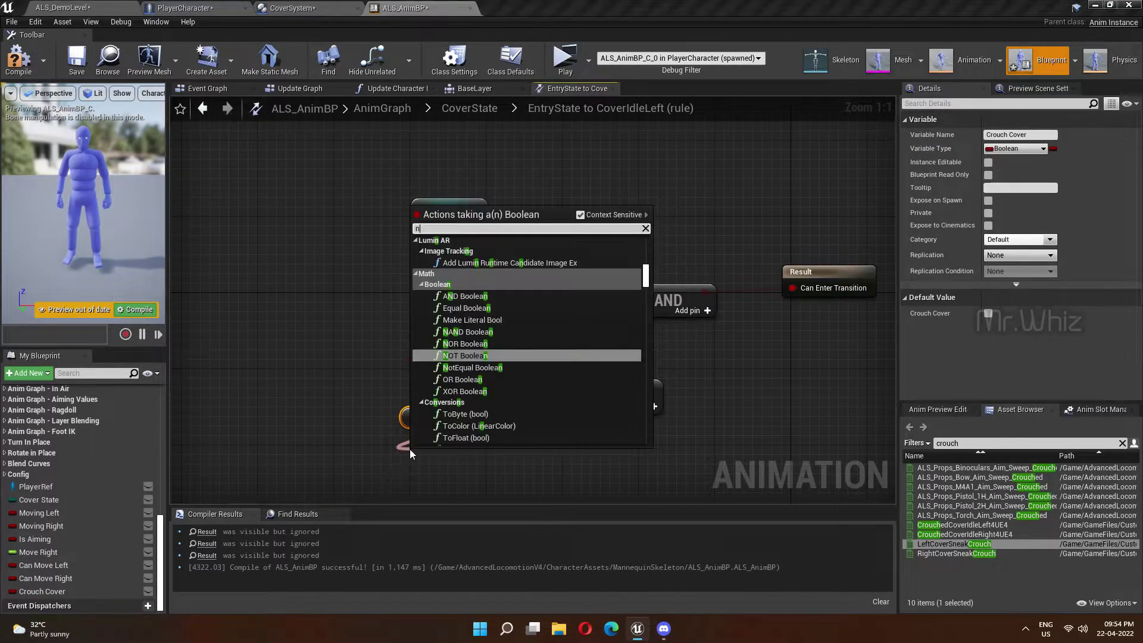
{"action": "key", "text": "Return"}
{"action": "left_click_drag", "start_coordinate": [496, 456], "coordinate": [563, 404]}
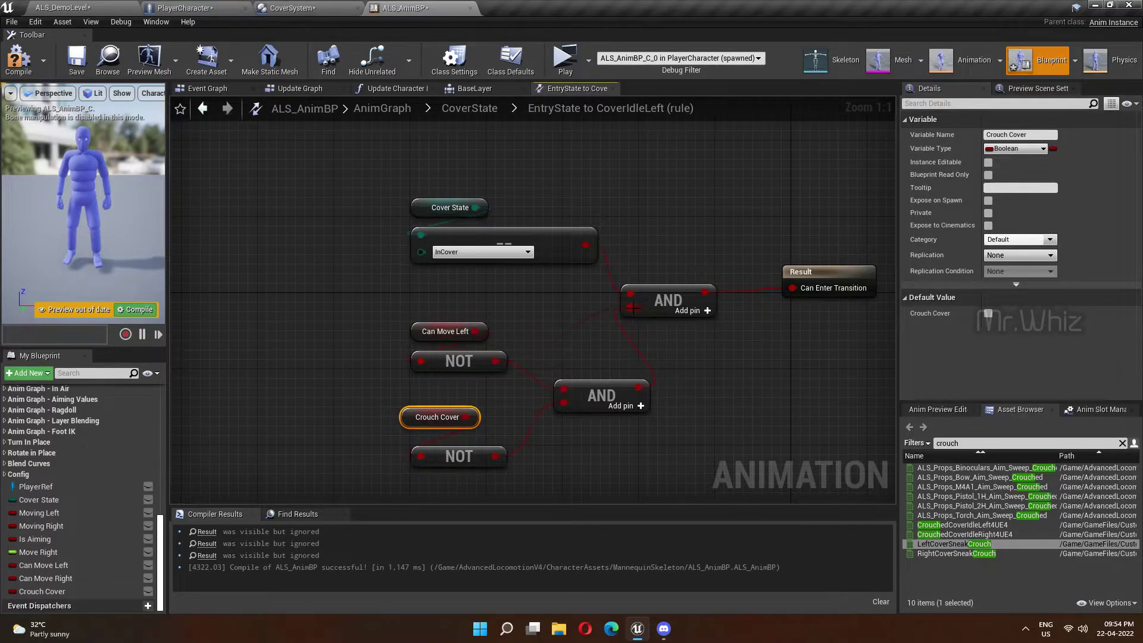
{"action": "left_click_drag", "start_coordinate": [506, 483], "coordinate": [507, 483]}
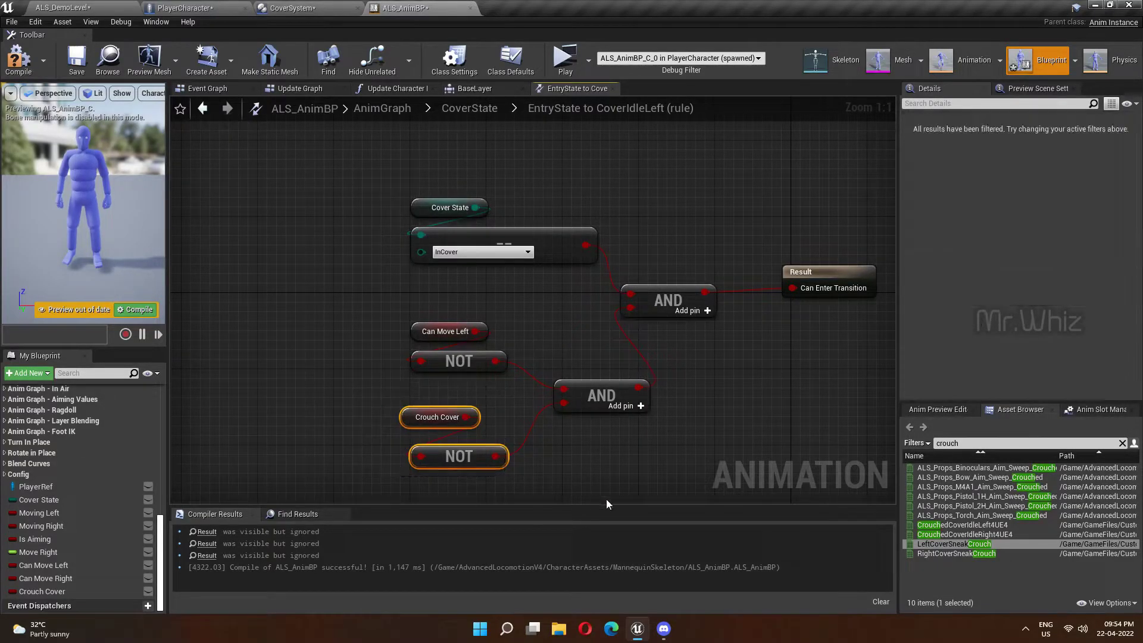
In the EntryState to CoverIdleRight rule, AND the InCover check with NOT Crouch Cover into Can Enter Transition.
{"action": "left_click", "coordinate": [472, 109]}
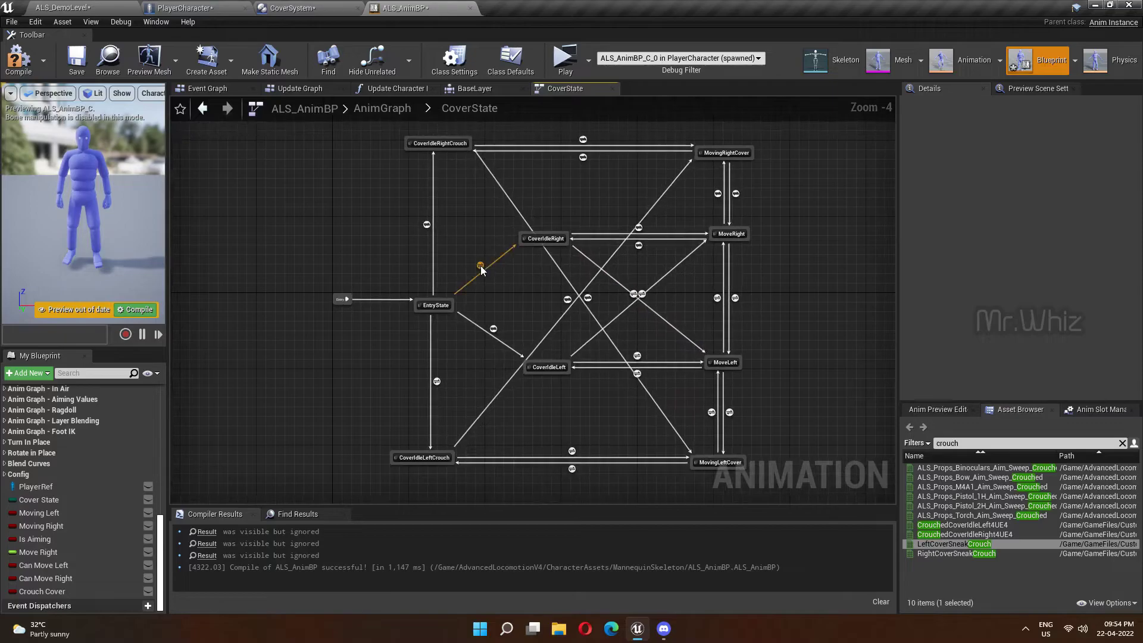
{"action": "double_click", "coordinate": [478, 265]}
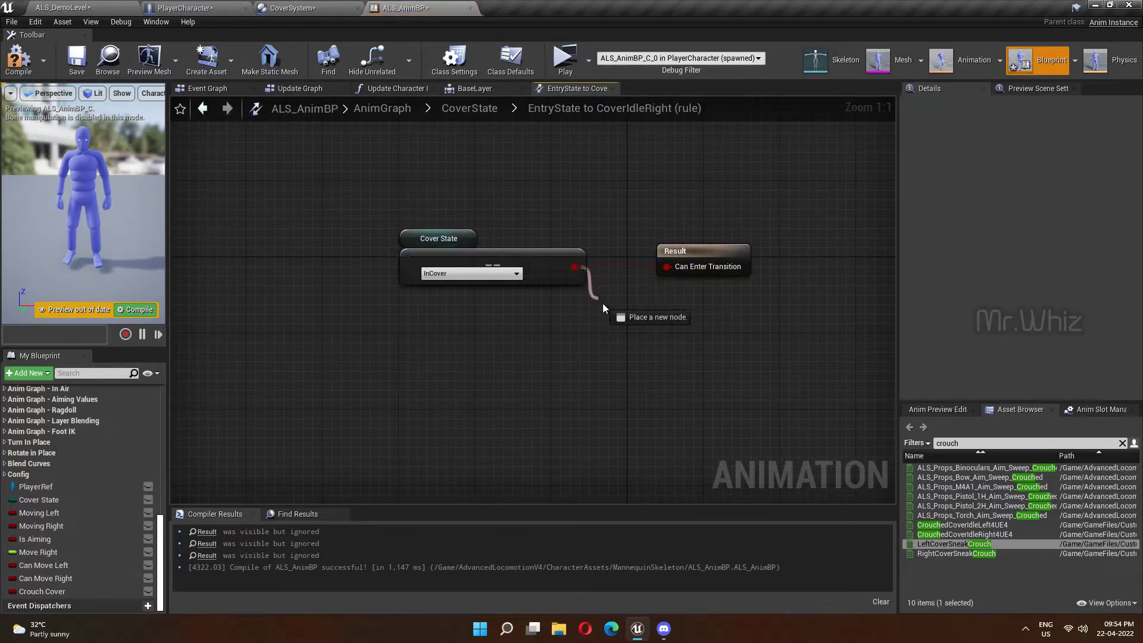
{"action": "left_click_drag", "start_coordinate": [603, 308], "coordinate": [607, 310]}
{"action": "type", "text": "and"}
{"action": "key", "text": "Return"}
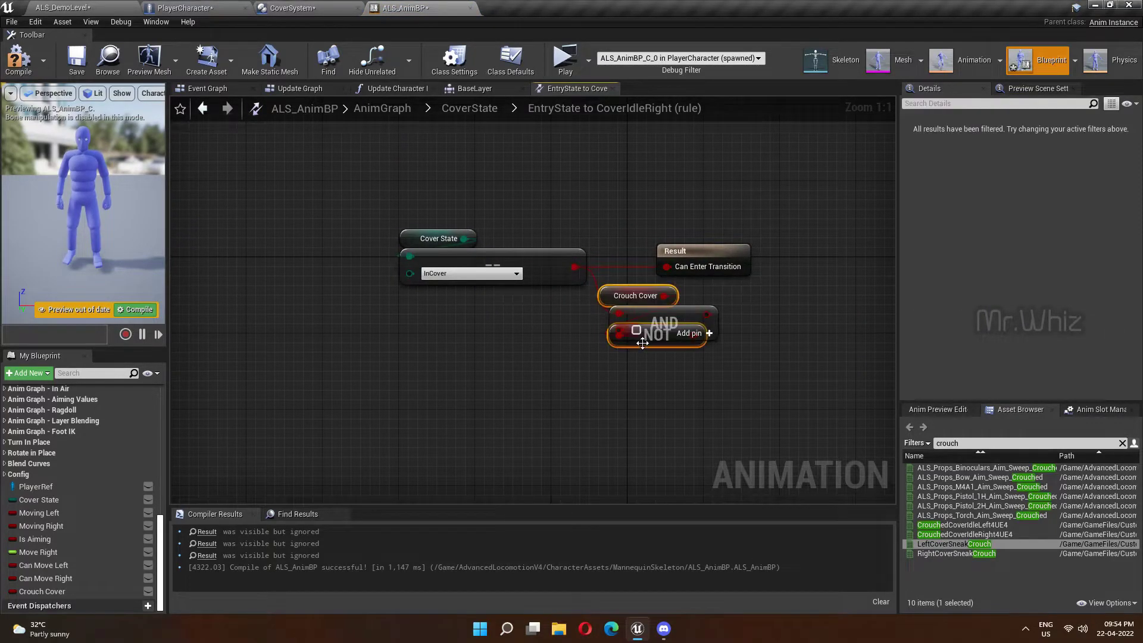
{"action": "mouse_move", "coordinate": [643, 343]}
{"action": "left_mouse_down"}
{"action": "mouse_move", "coordinate": [490, 390]}
{"action": "mouse_move", "coordinate": [624, 333]}
{"action": "left_mouse_up"}
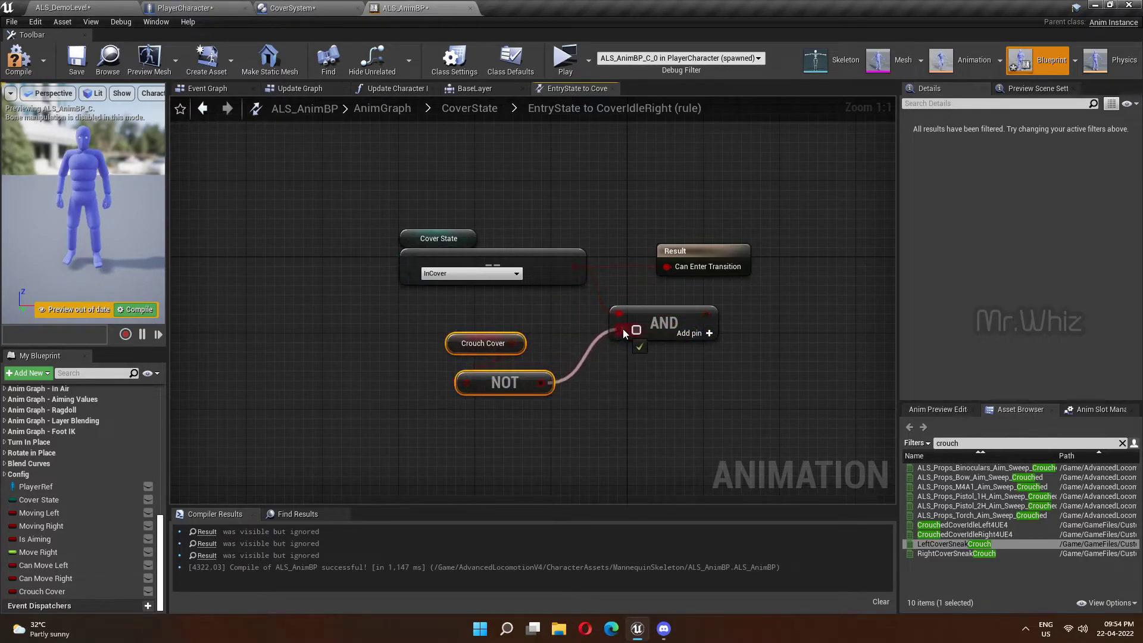
{"action": "left_click_drag", "start_coordinate": [667, 273], "coordinate": [667, 268]}
{"action": "left_click_drag", "start_coordinate": [703, 251], "coordinate": [770, 256]}
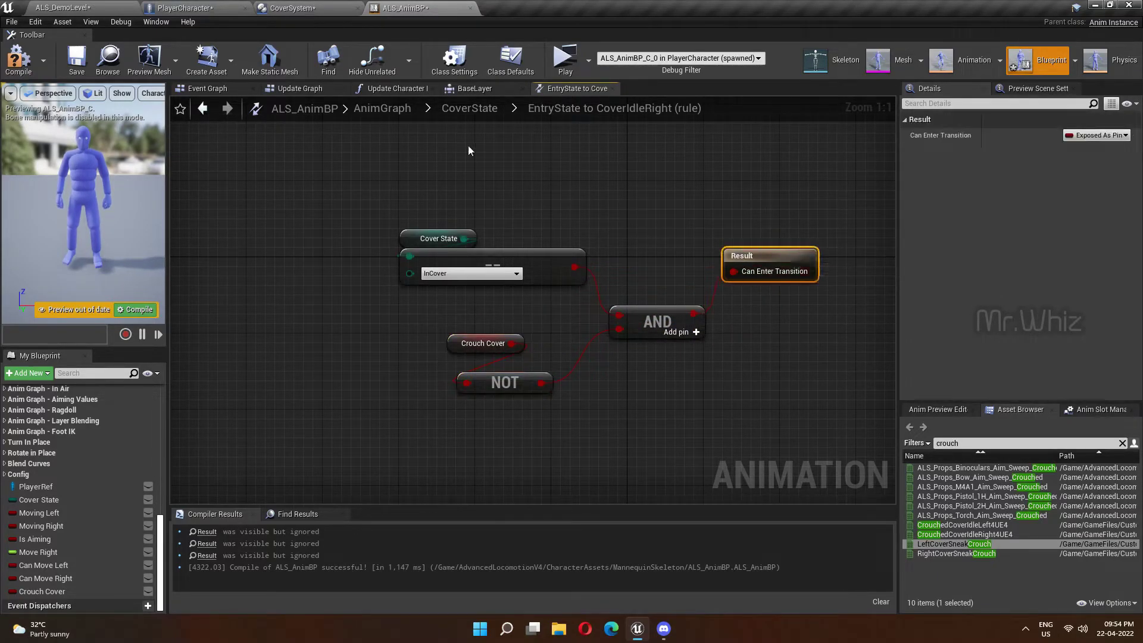
{"action": "left_click", "coordinate": [91, 5]}
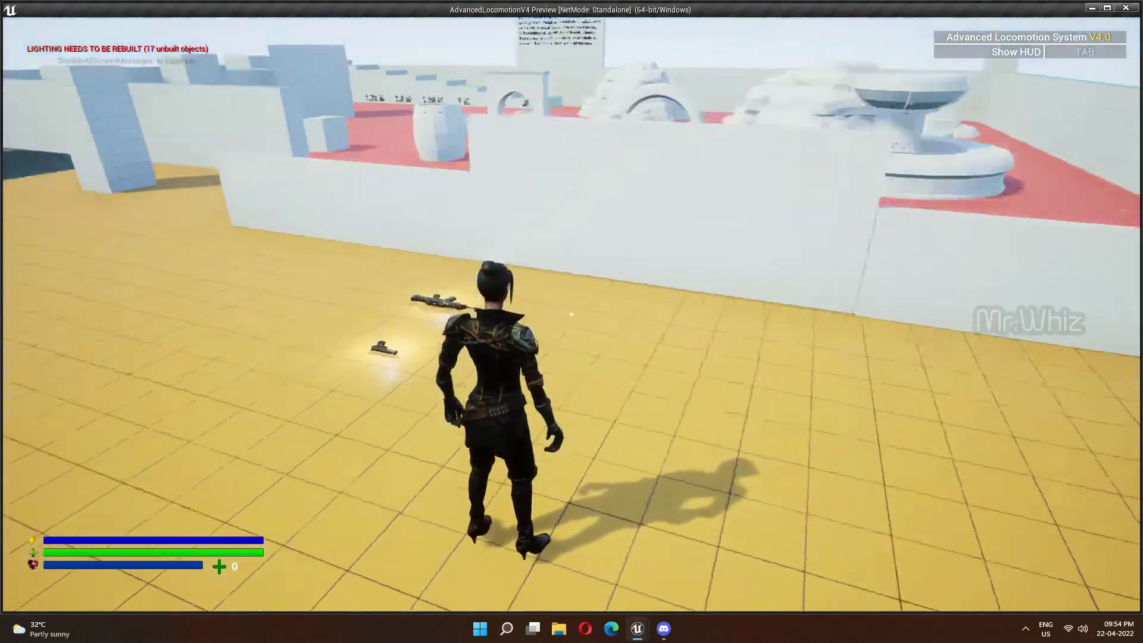
Pick up the rifle, fire several shots at the barrel, and exit the game.
{"action": "key", "text": "e"}
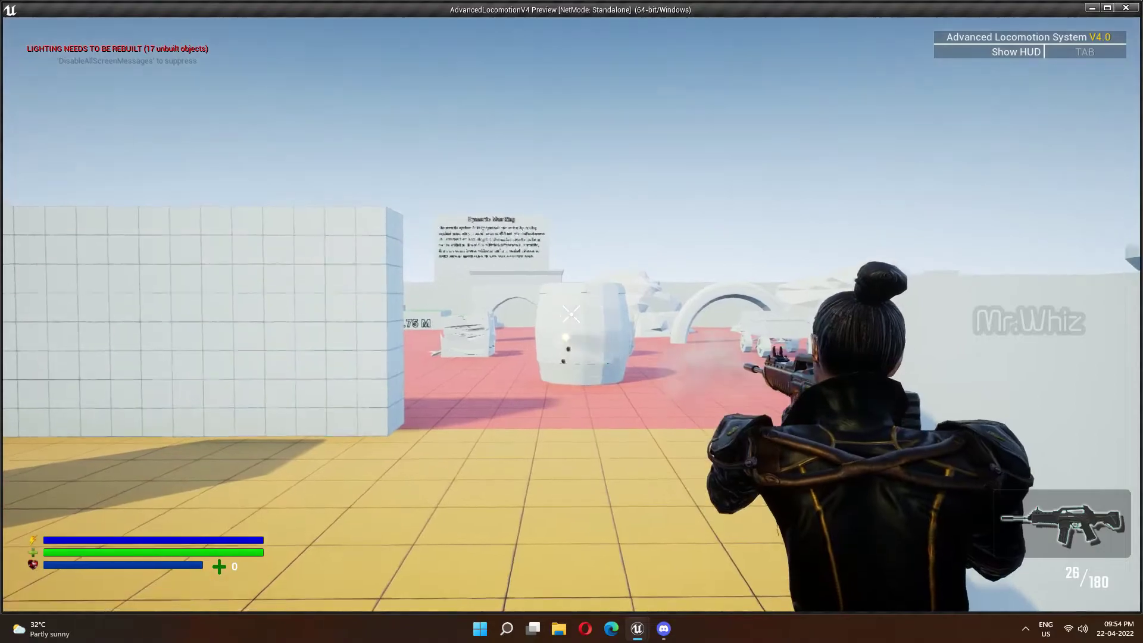
{"action": "left_click", "coordinate": [571, 322]}
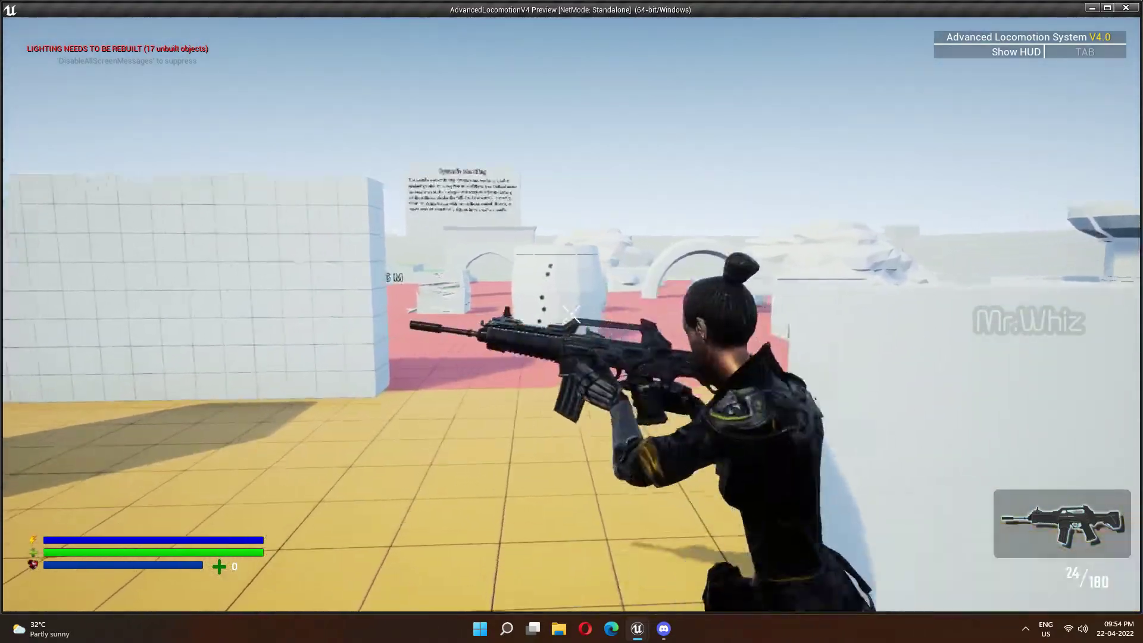
{"action": "left_click", "coordinate": [571, 322]}
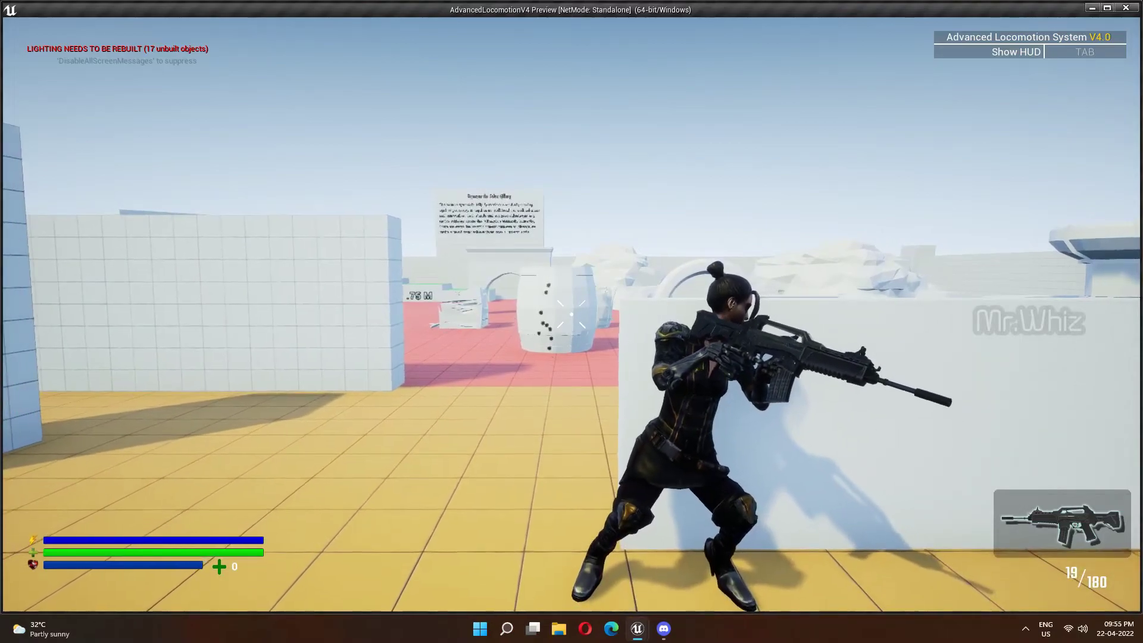
{"action": "key", "text": "Escape"}
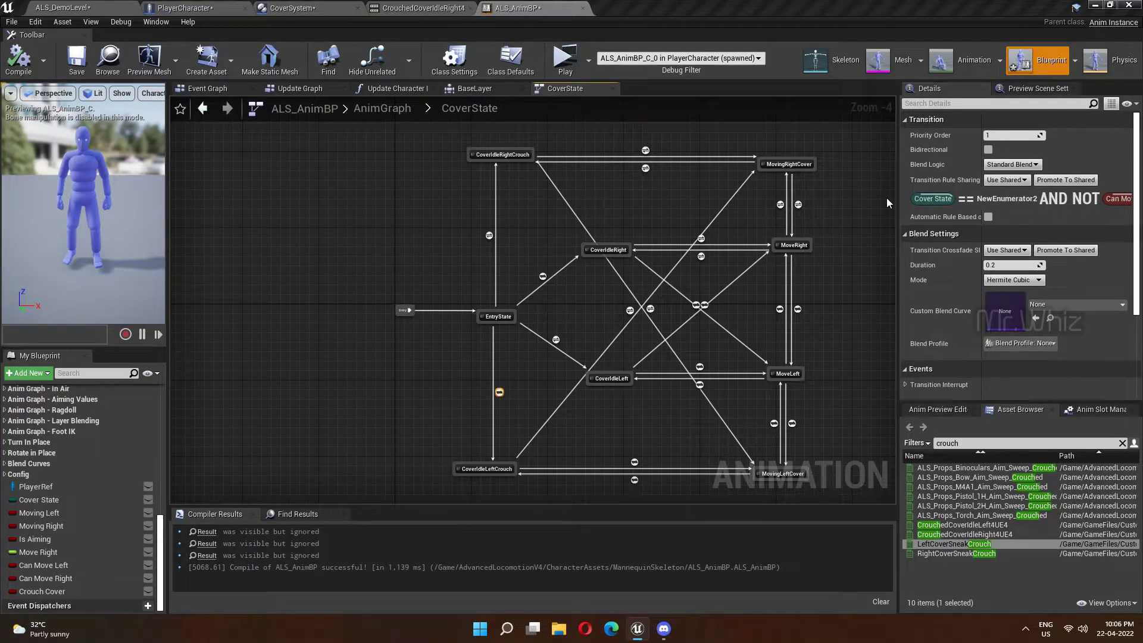
Inspect the entry transition into CoverIdleRightCrouch, then return to ALS_DemoLevel.
{"action": "left_click", "coordinate": [490, 236]}
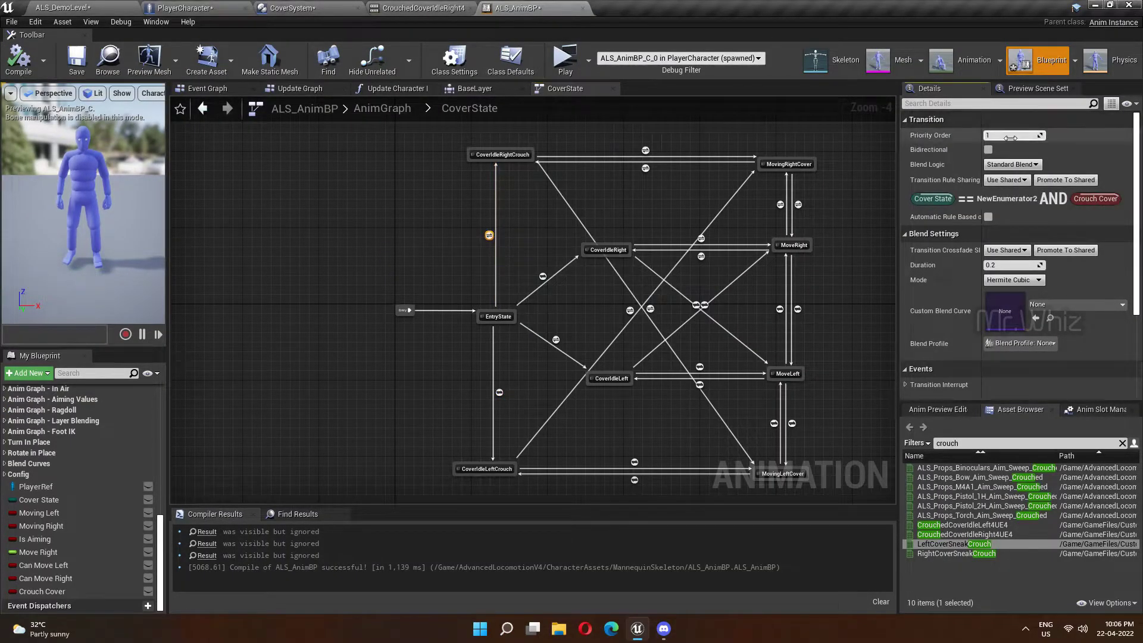
{"action": "left_click", "coordinate": [860, 255]}
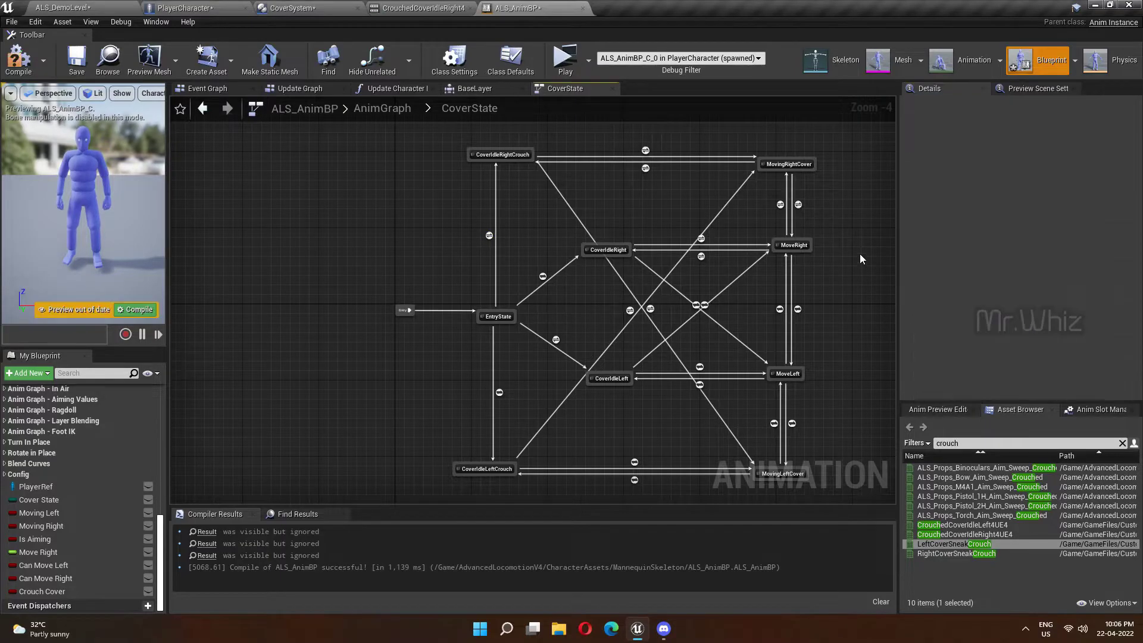
{"action": "left_click", "coordinate": [60, 6]}
Launch a Standalone Game, grab the rifle, take cover at the white wall and shoot the barrel.
{"action": "left_click", "coordinate": [766, 46]}
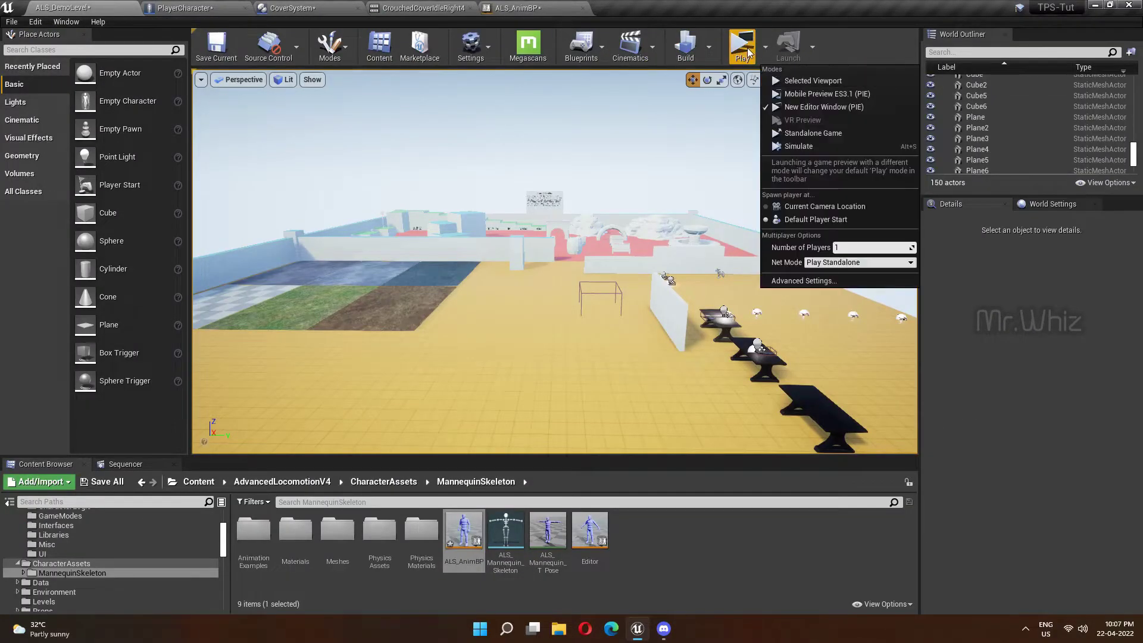
{"action": "left_click", "coordinate": [804, 132]}
{"action": "key", "text": "w"}
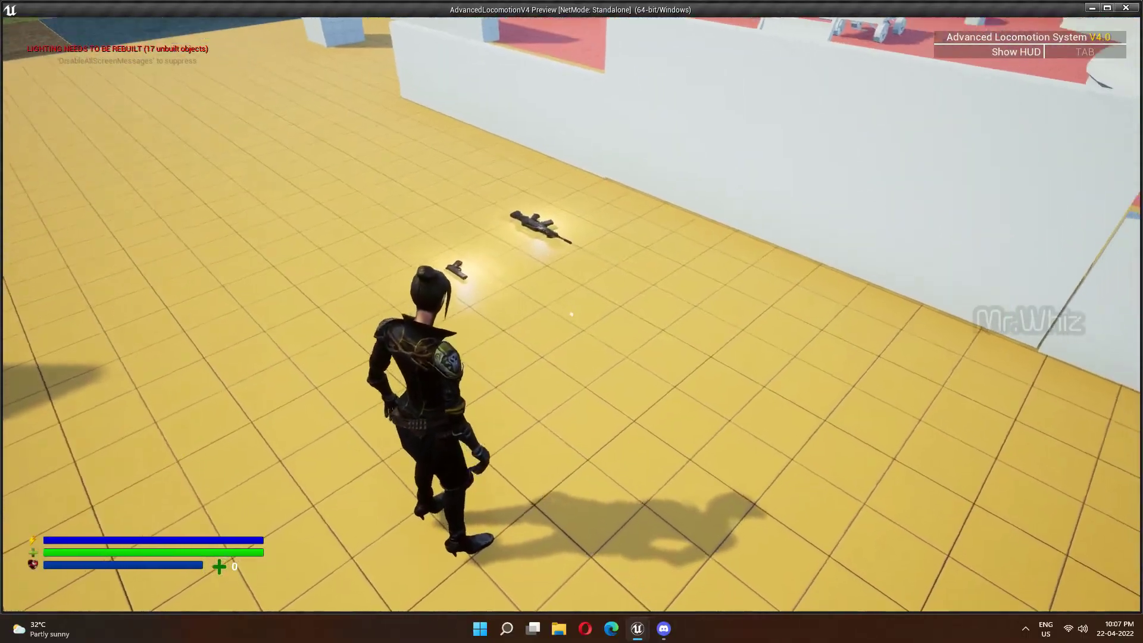
{"action": "key", "text": "w"}
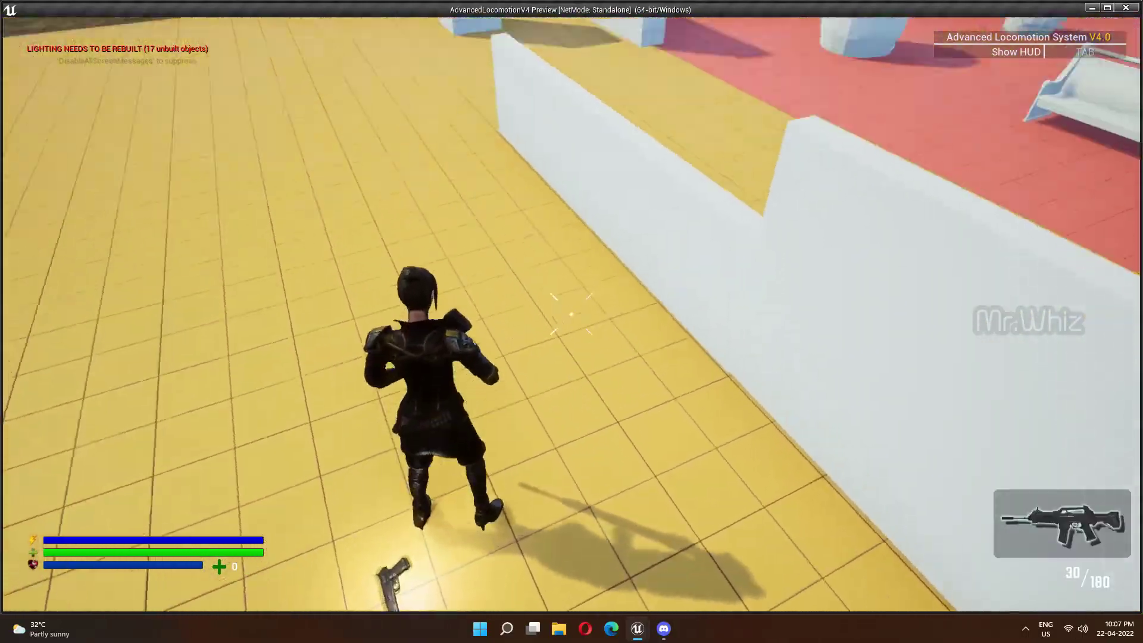
{"action": "key", "text": "a"}
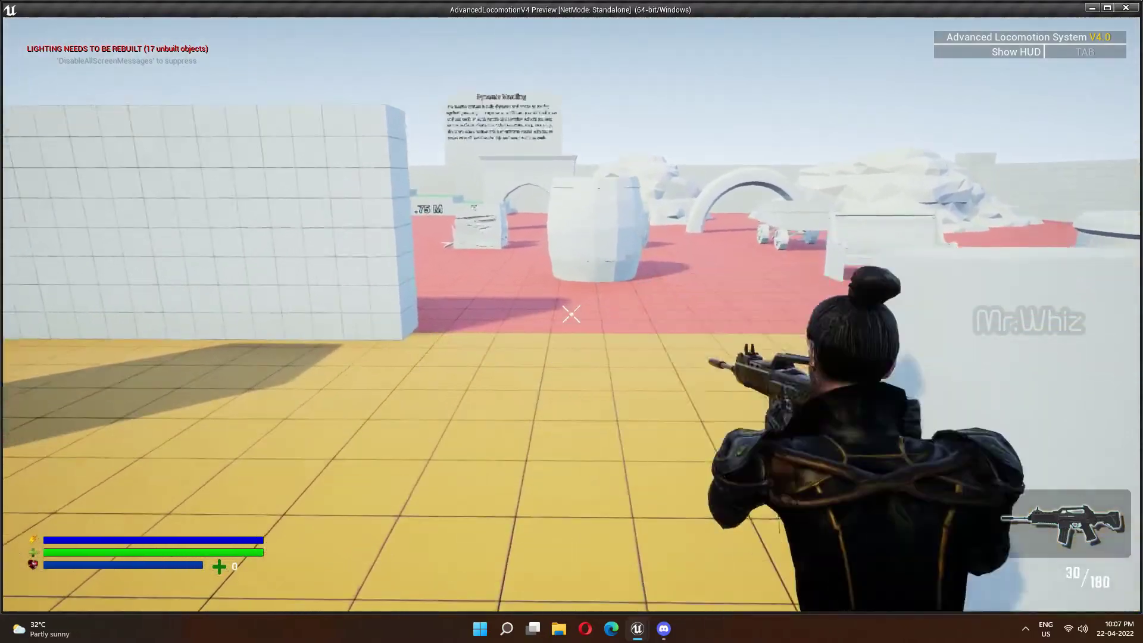
{"action": "left_click", "coordinate": [571, 314]}
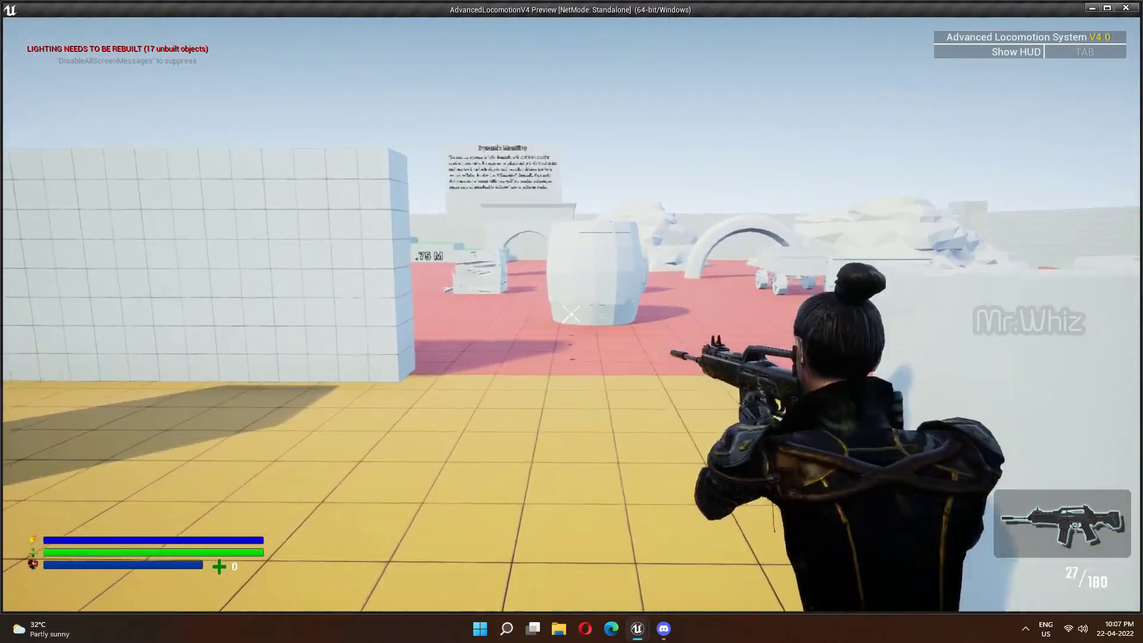
{"action": "left_click", "coordinate": [571, 314]}
Strafe along the wall to its edge, fire past it, then leave cover toward the fountain.
{"action": "key", "text": "a"}
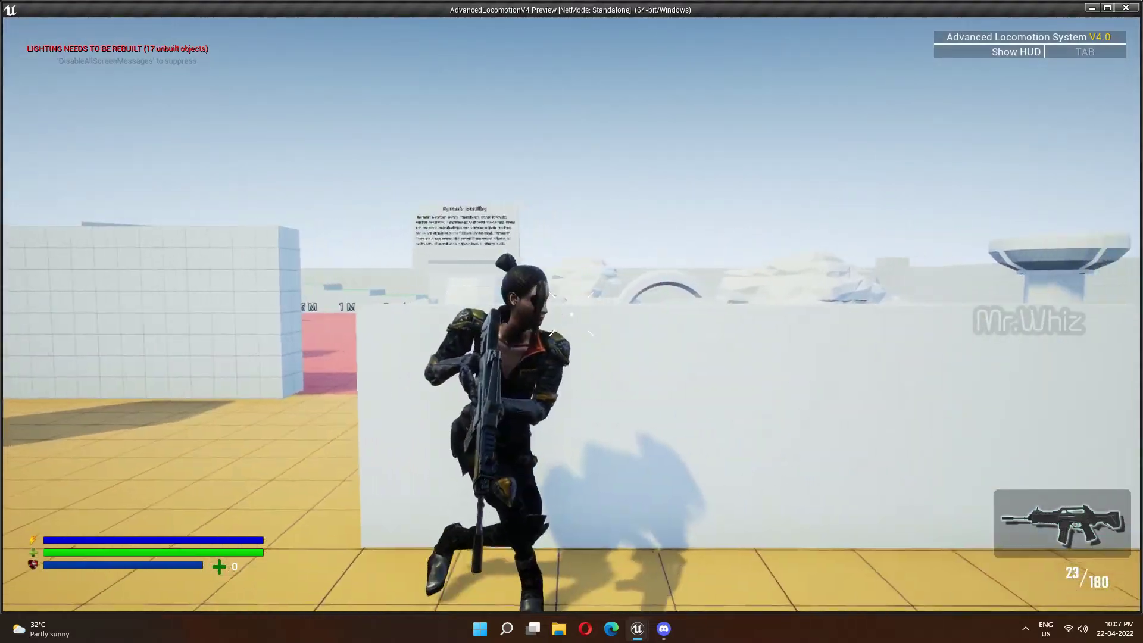
{"action": "key", "text": "a"}
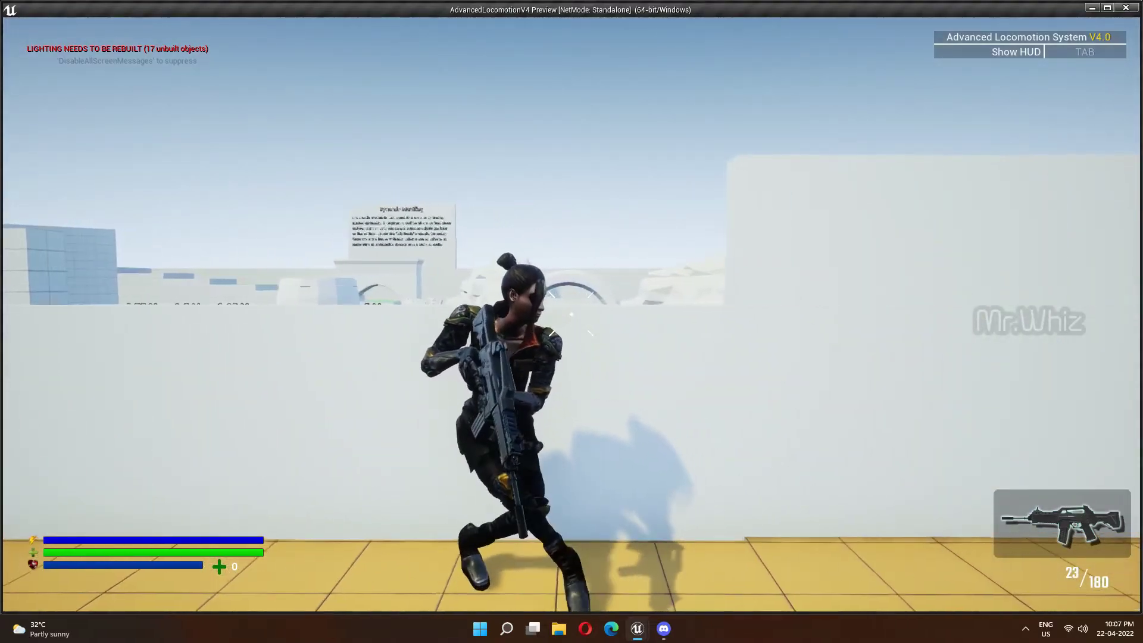
{"action": "key", "text": "a"}
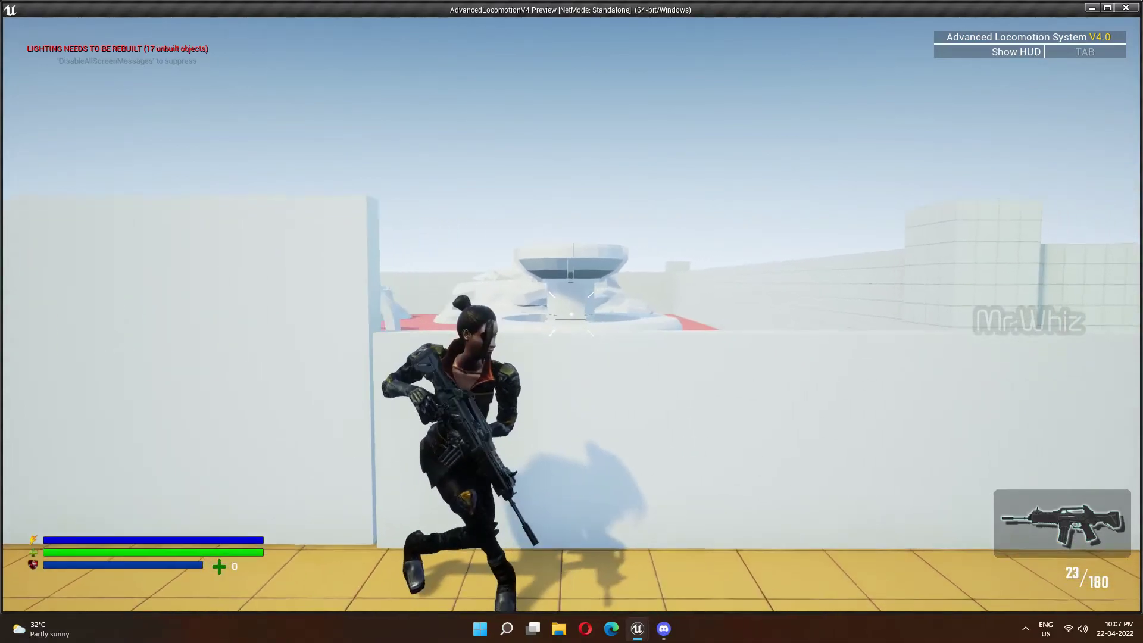
{"action": "key", "text": "d"}
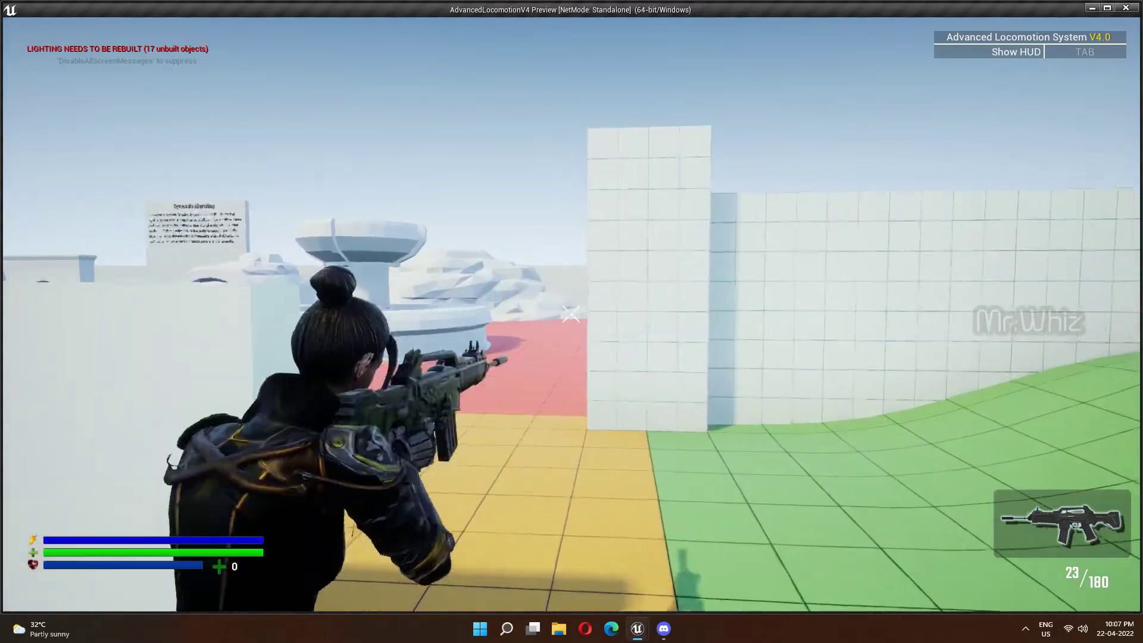
{"action": "left_click", "coordinate": [570, 315]}
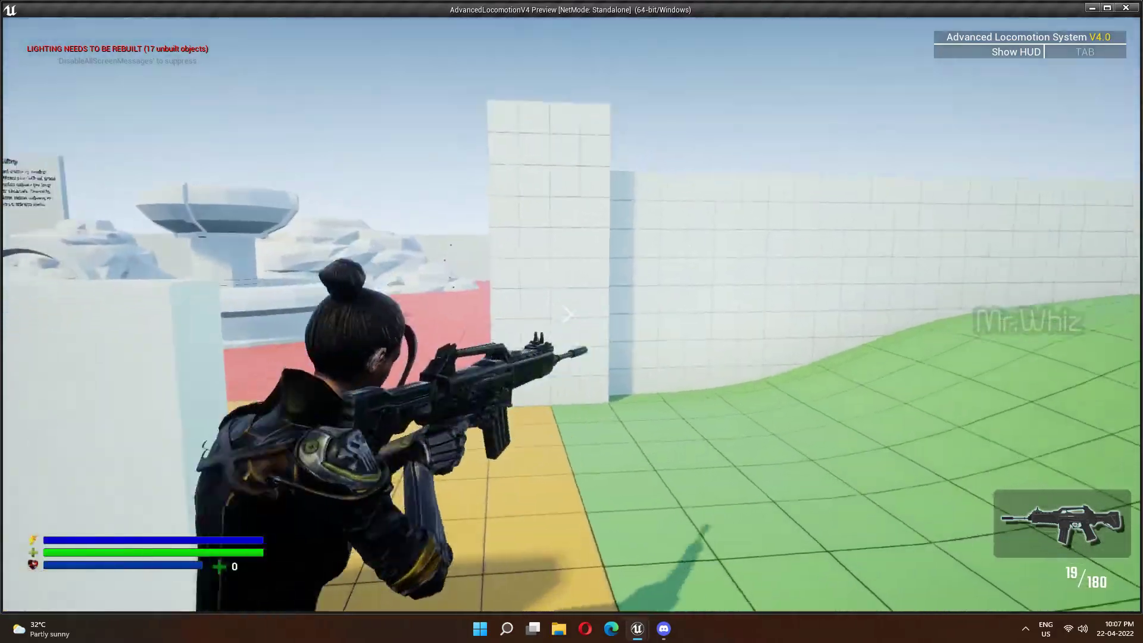
{"action": "left_click", "coordinate": [570, 315]}
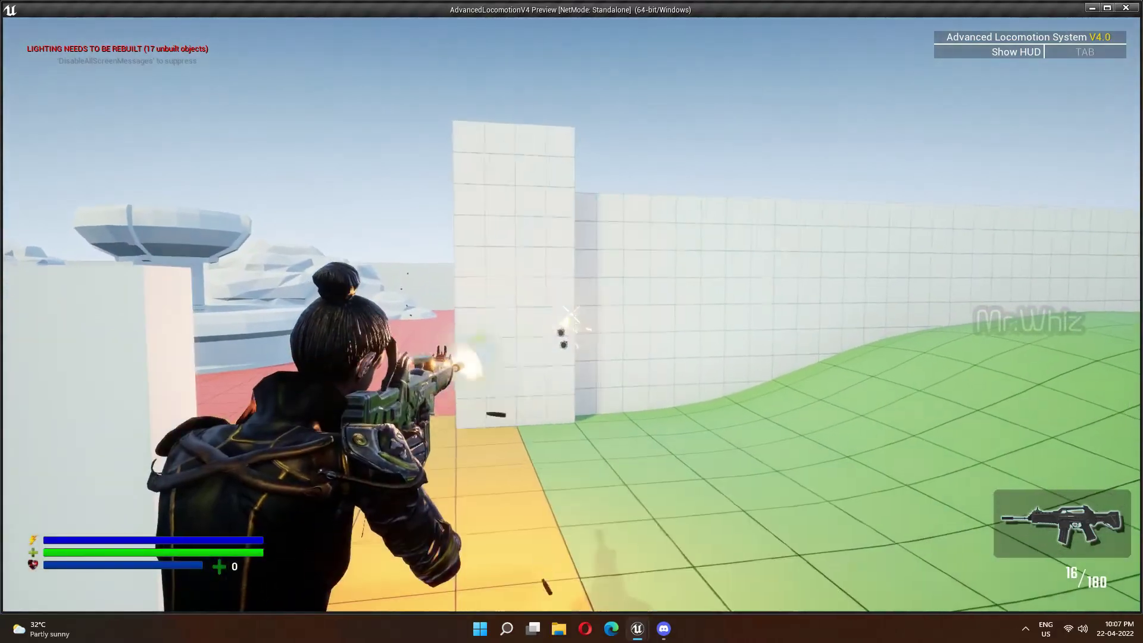
{"action": "key", "text": "a"}
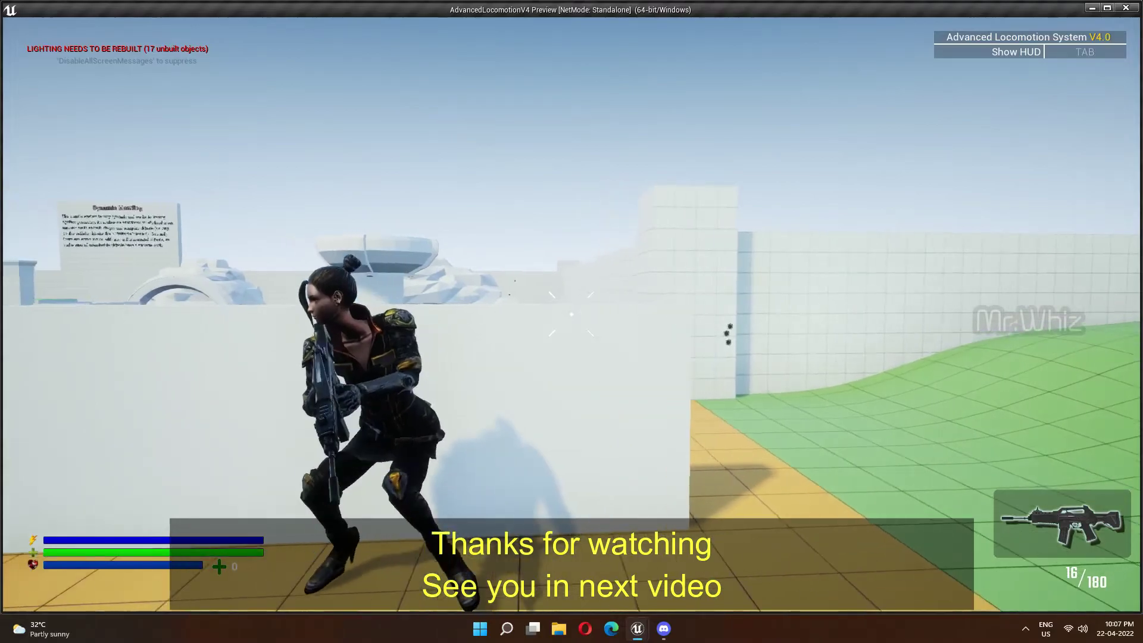
{"action": "key", "text": "w"}
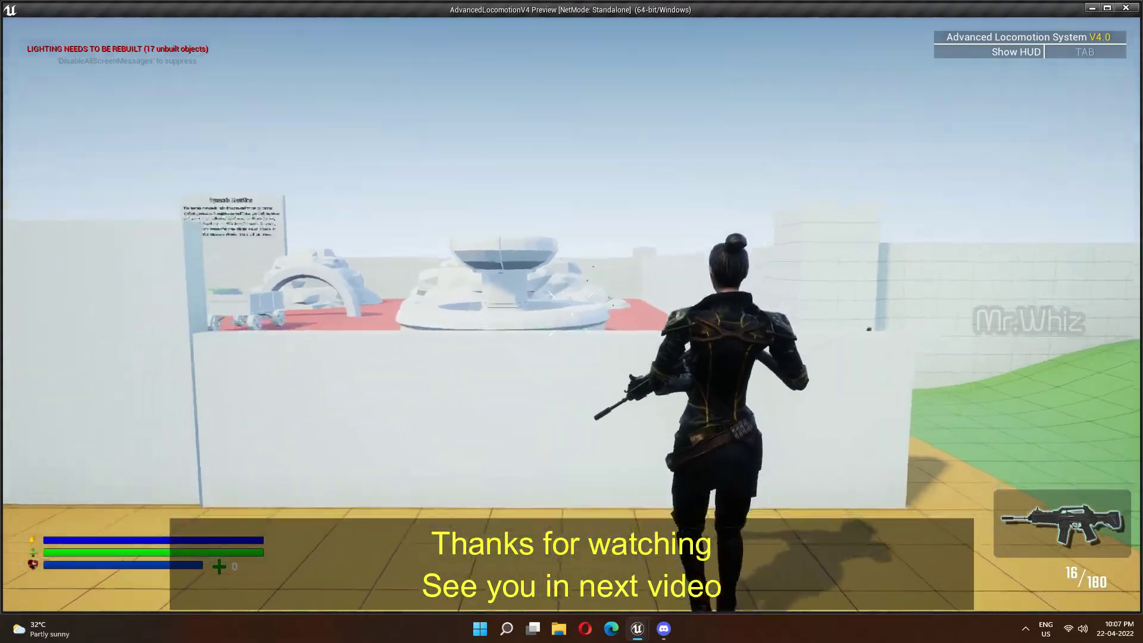